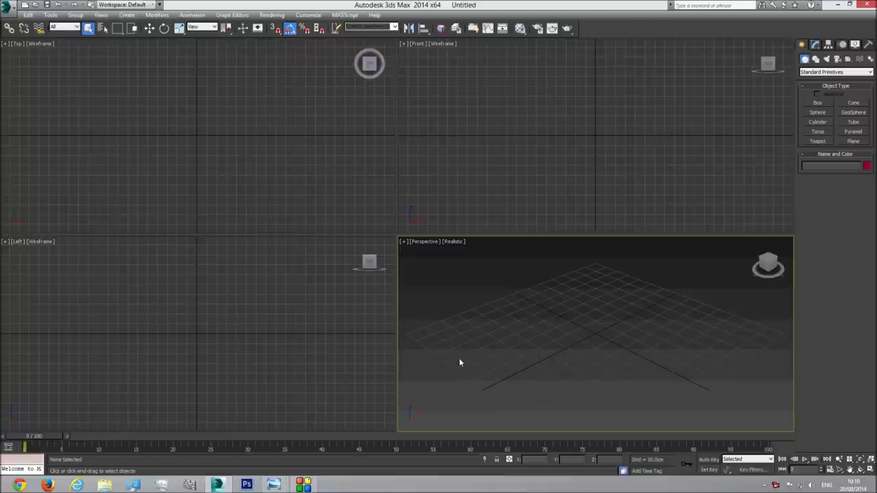
Step: Examine the reference images of the LEGO man: the dimensioned front and side blueprint and the 1-lego-man-torch.jpg photo
{"action": "mouse_move", "coordinate": [274, 485]}
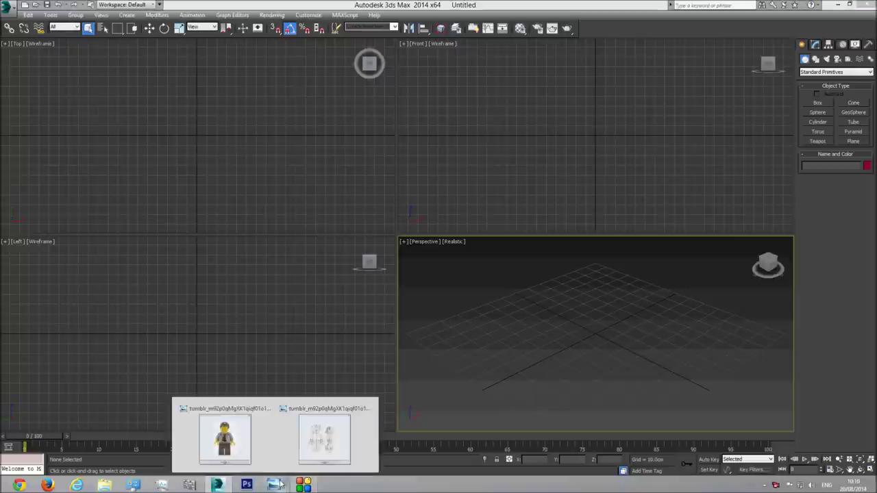
{"action": "left_click", "coordinate": [259, 445]}
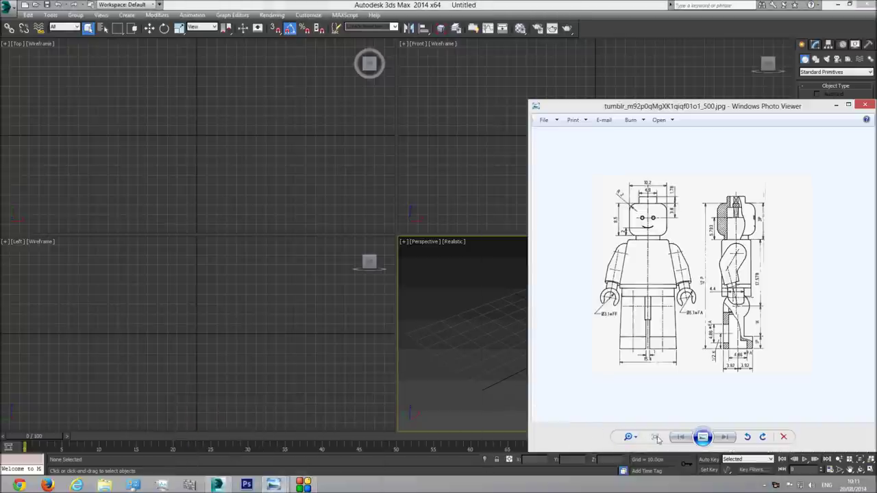
{"action": "left_click", "coordinate": [274, 484]}
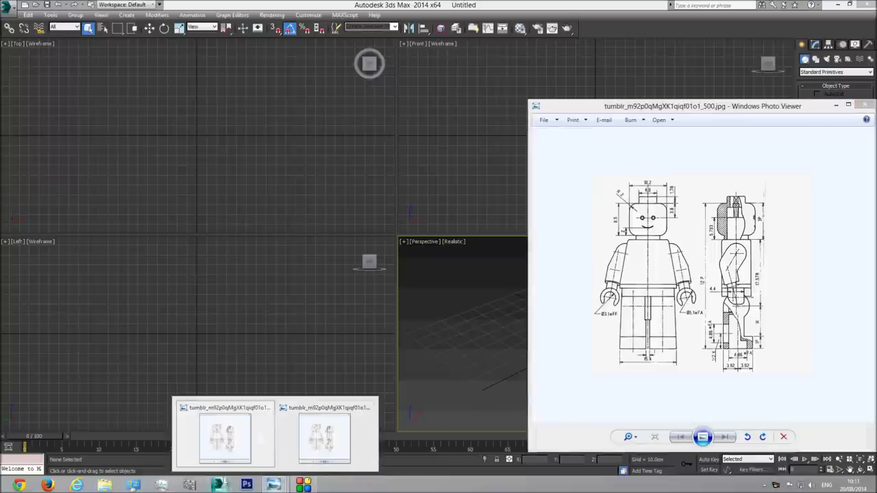
{"action": "left_click", "coordinate": [837, 4]}
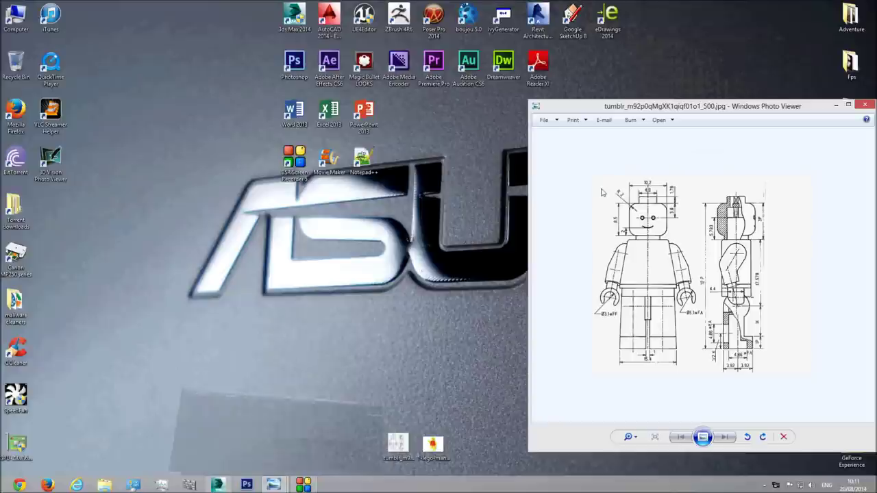
{"action": "left_click", "coordinate": [431, 442]}
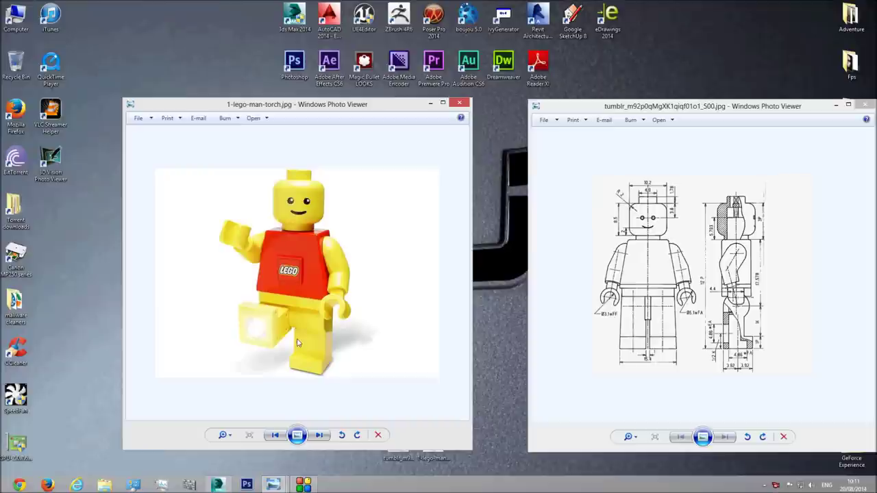
{"action": "left_click", "coordinate": [217, 484]}
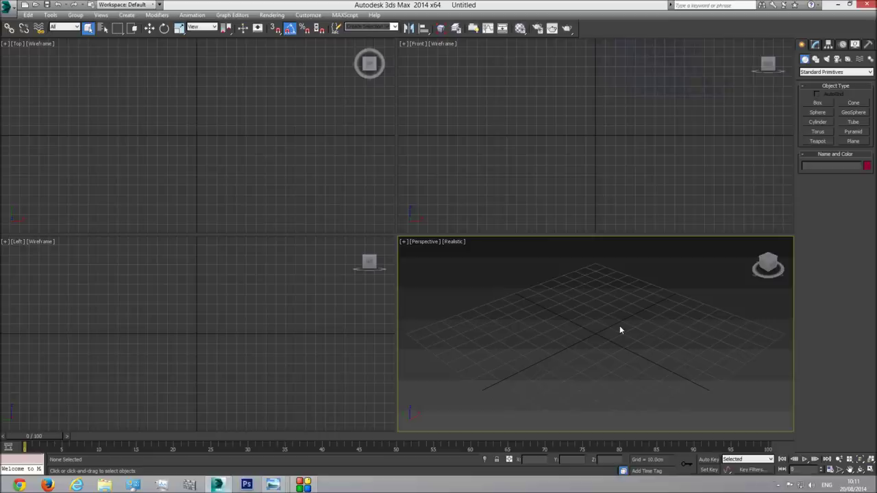
{"action": "mouse_move", "coordinate": [273, 484]}
{"action": "left_click", "coordinate": [309, 440]}
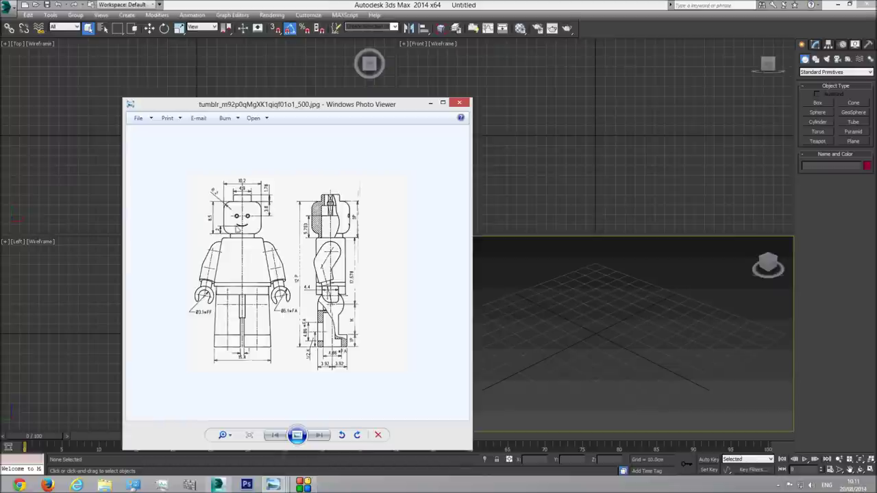
{"action": "left_click", "coordinate": [613, 339]}
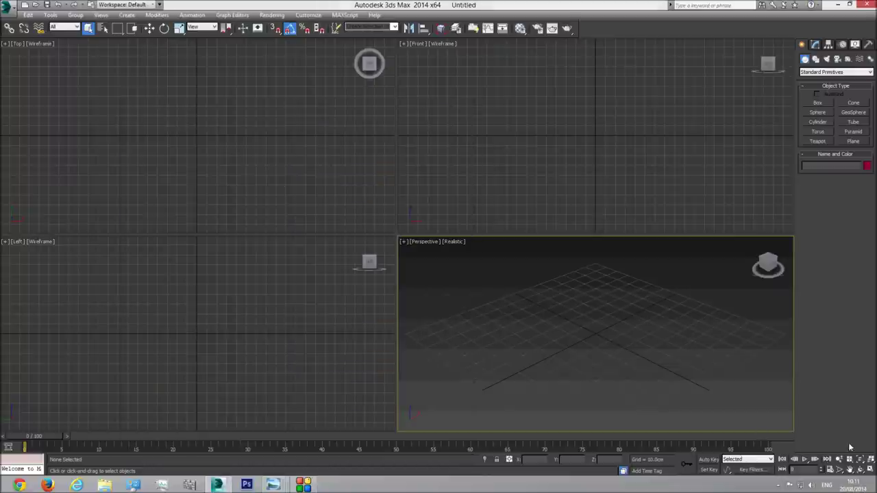
Step: Draw an upright plane about 82 cm long and 63 cm wide in a maximized front view
{"action": "left_click", "coordinate": [869, 469]}
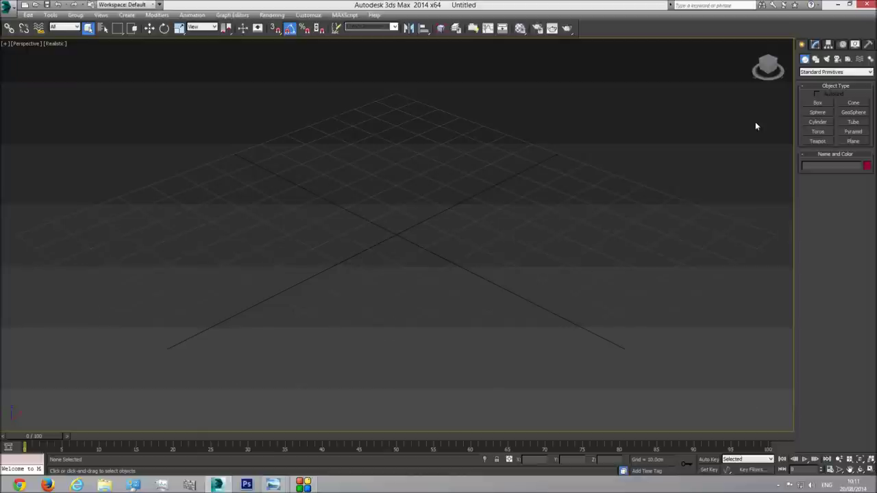
{"action": "left_click", "coordinate": [853, 141]}
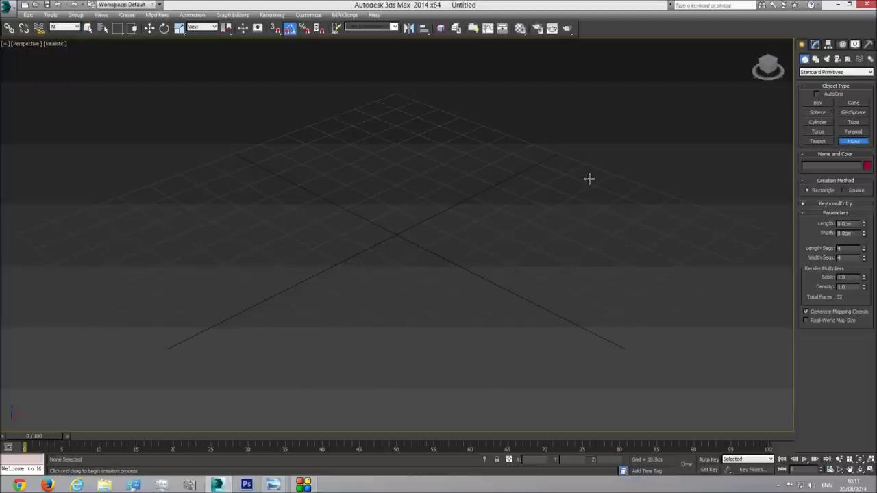
{"action": "left_click_drag", "start_coordinate": [381, 168], "coordinate": [390, 332]}
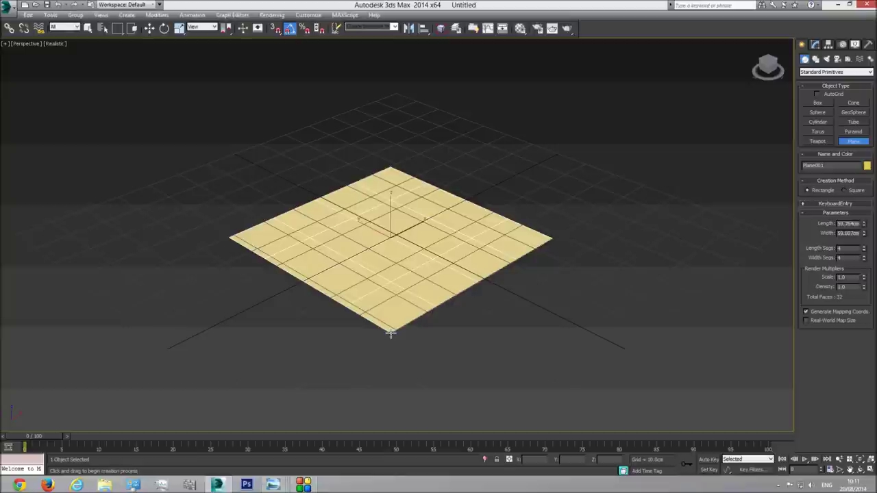
{"action": "key", "text": "Delete"}
{"action": "key", "text": "f"}
{"action": "left_click_drag", "start_coordinate": [369, 72], "coordinate": [490, 233]}
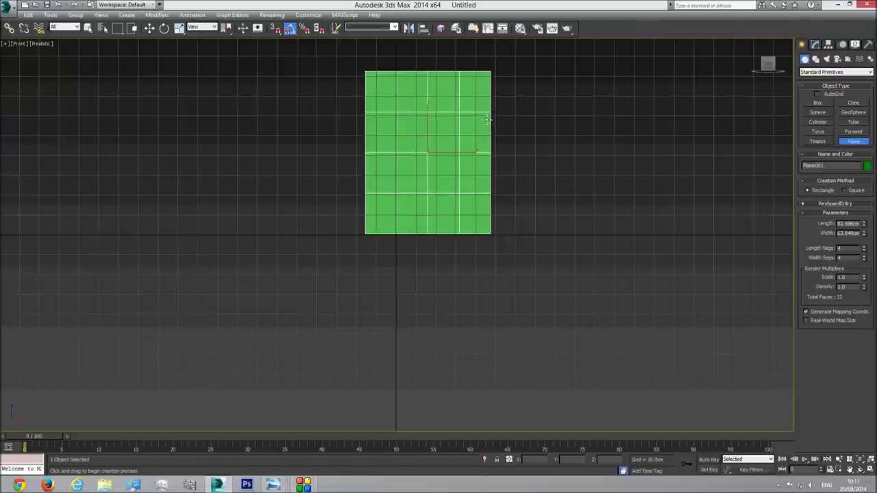
Step: Move the plane to X 0 and Y 0 so it is centred on the origin in the perspective view
{"action": "key", "text": "p"}
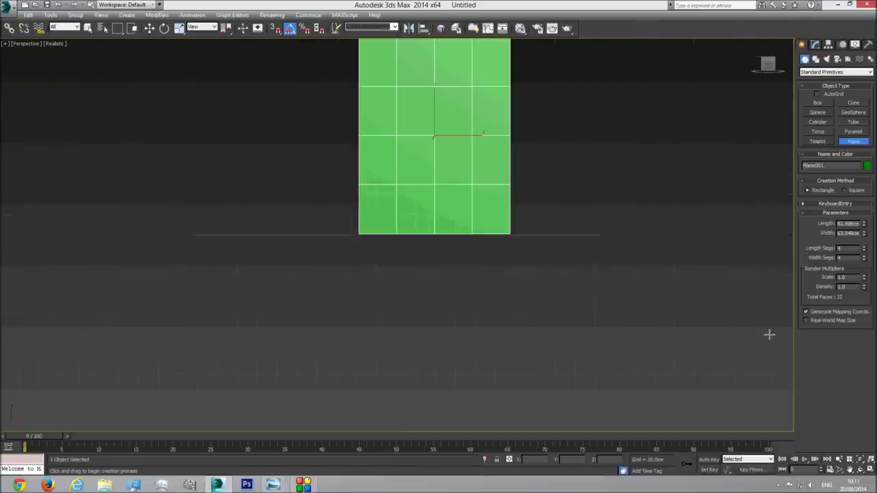
{"action": "left_click", "coordinate": [859, 470]}
{"action": "left_click_drag", "start_coordinate": [468, 249], "coordinate": [361, 215]}
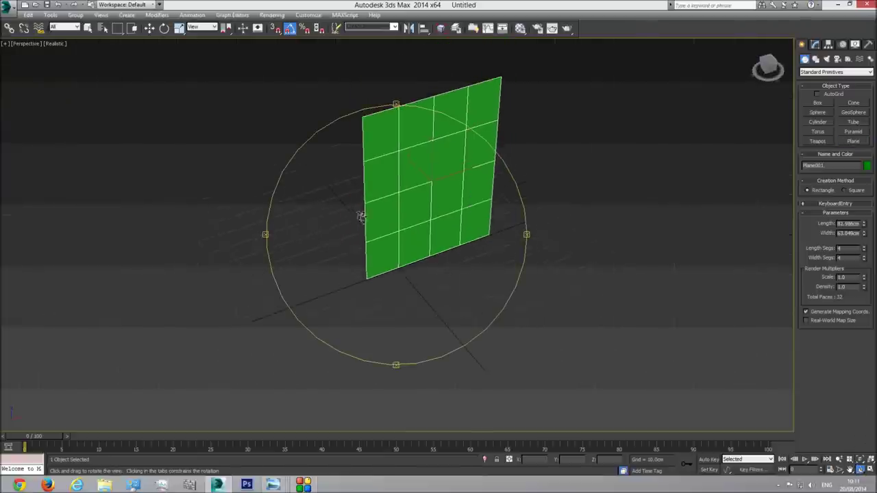
{"action": "left_click", "coordinate": [149, 28]}
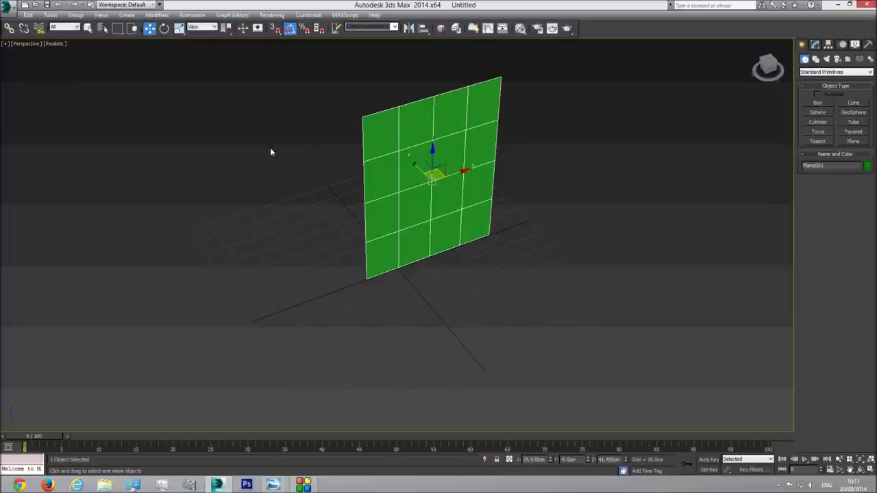
{"action": "double_click", "coordinate": [541, 460]}
{"action": "type", "text": "0"}
{"action": "key", "text": "Return"}
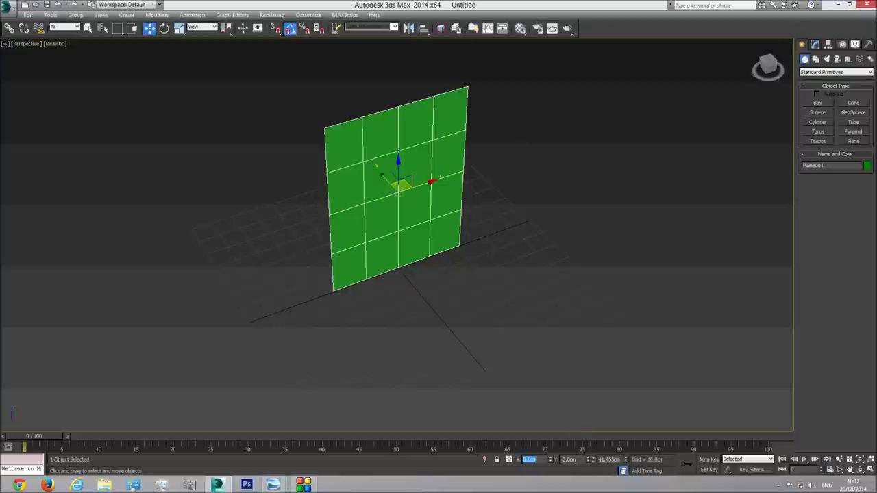
{"action": "double_click", "coordinate": [571, 460]}
{"action": "type", "text": "0"}
{"action": "key", "text": "Return"}
Step: Set the plane's length segments and width segments to 1
{"action": "left_click", "coordinate": [815, 46]}
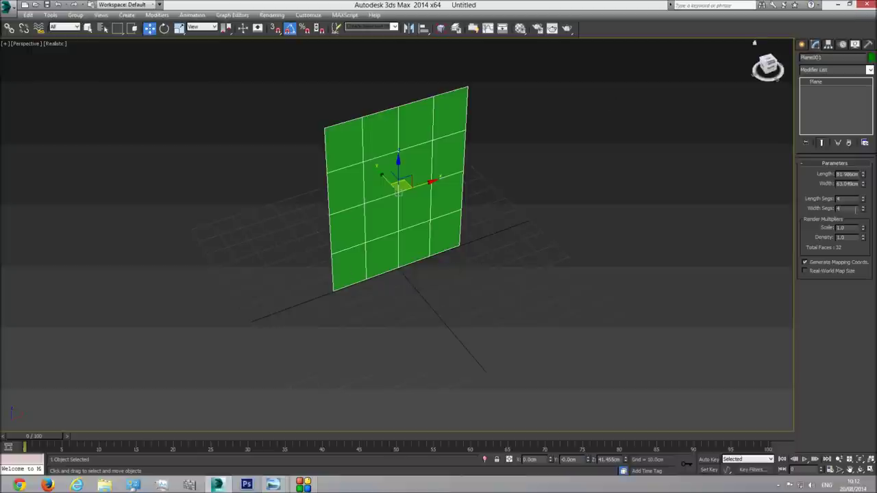
{"action": "double_click", "coordinate": [851, 198]}
{"action": "type", "text": "1"}
{"action": "double_click", "coordinate": [847, 209]}
{"action": "type", "text": "1"}
{"action": "key", "text": "Return"}
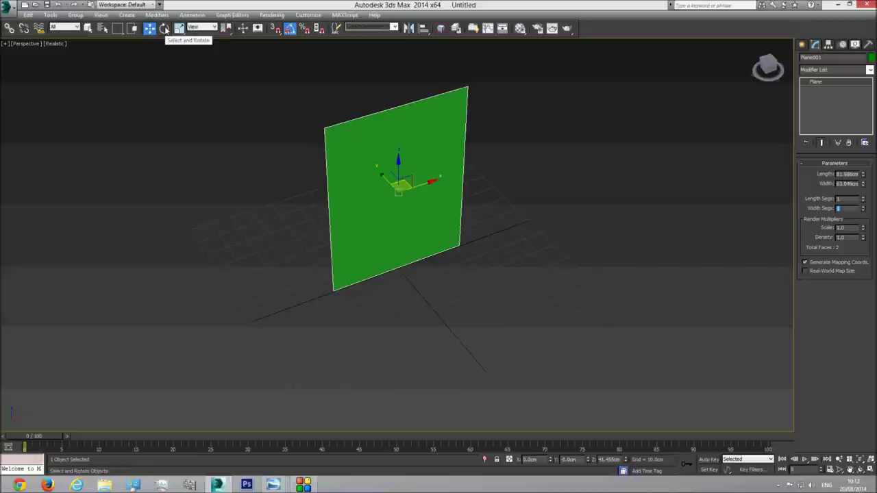
Step: Load the blueprint image tumblr_m92p0qMgXK1qiqf01o1_500.jpg from the Desktop as the diffuse bitmap of the first material
{"action": "left_click", "coordinate": [519, 29]}
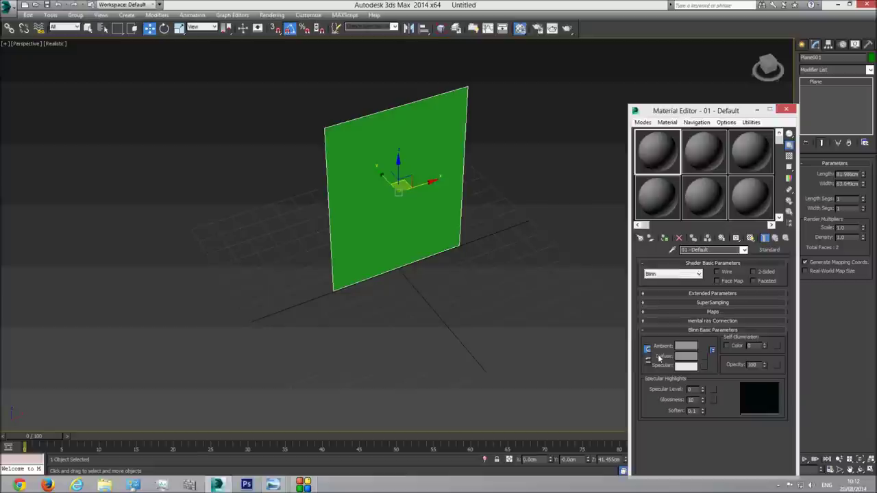
{"action": "left_click", "coordinate": [705, 357]}
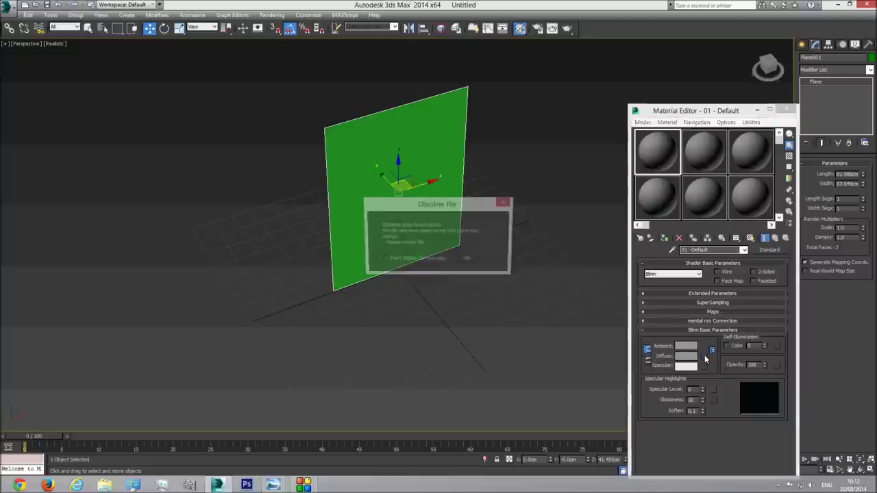
{"action": "left_click", "coordinate": [467, 259]}
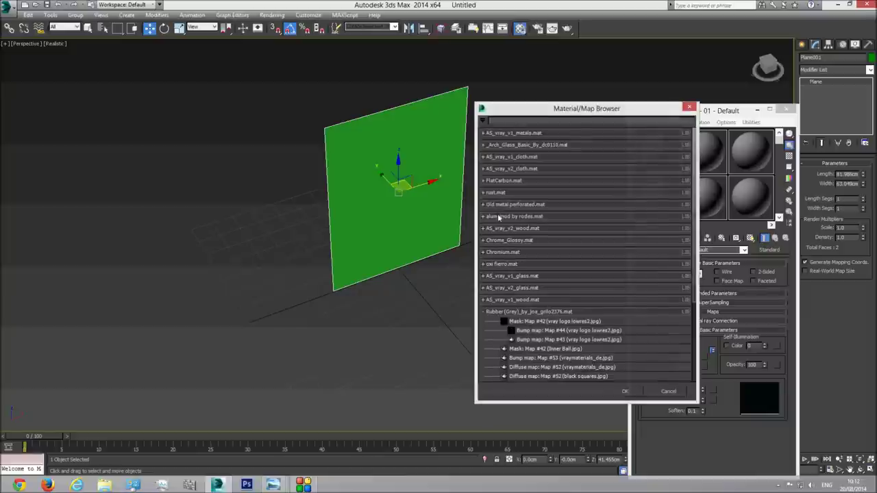
{"action": "scroll", "coordinate": [659, 301], "scroll_direction": "down", "scroll_amount": 3}
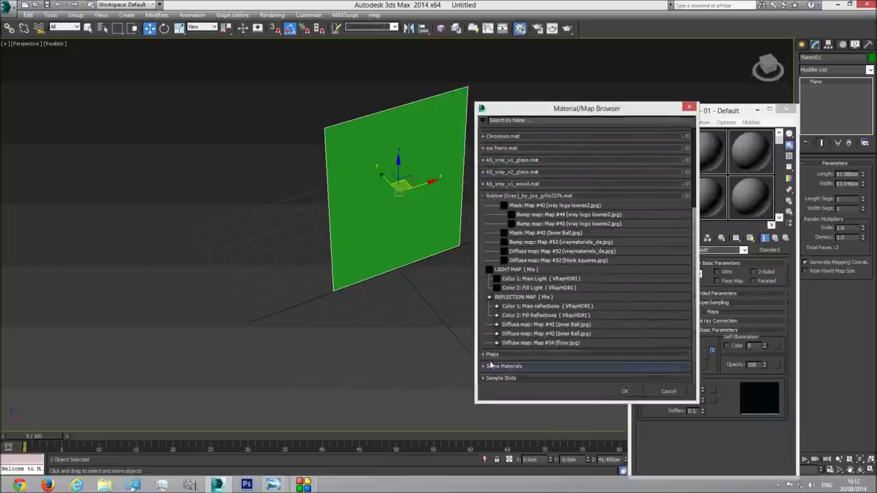
{"action": "left_click", "coordinate": [507, 354]}
{"action": "double_click", "coordinate": [515, 376]}
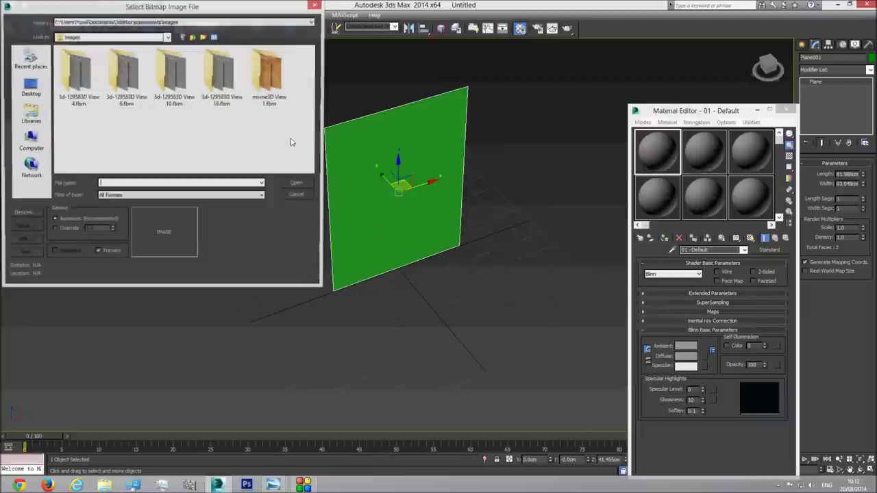
{"action": "left_click", "coordinate": [136, 39]}
{"action": "left_click", "coordinate": [81, 56]}
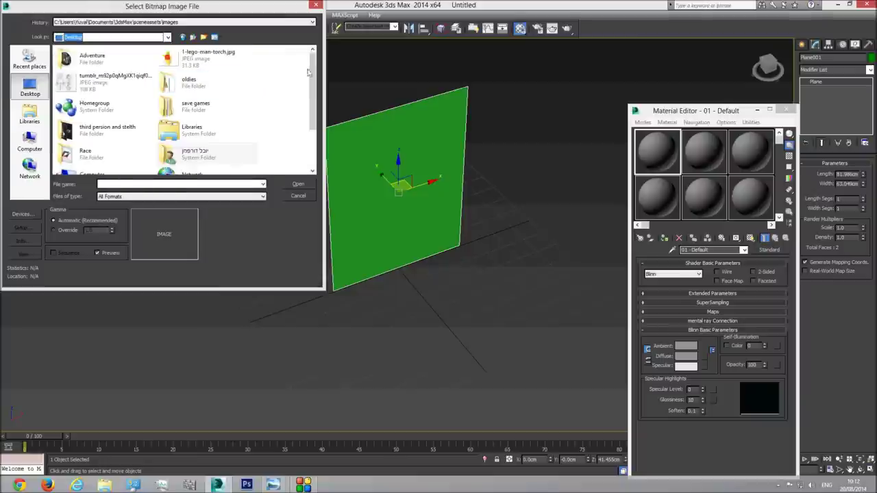
{"action": "double_click", "coordinate": [103, 80]}
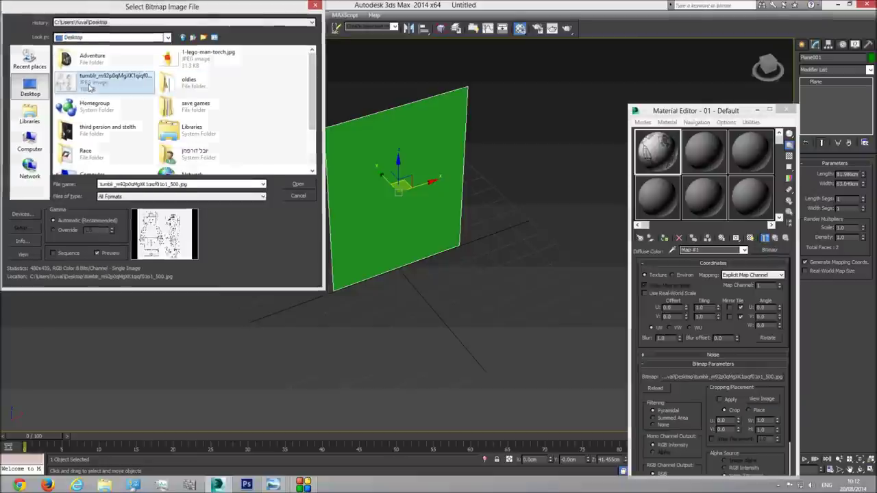
Step: Assign the blueprint material to the plane, show its texture in the viewport, and compare it with the source bitmap
{"action": "left_click_drag", "start_coordinate": [665, 159], "coordinate": [429, 185]}
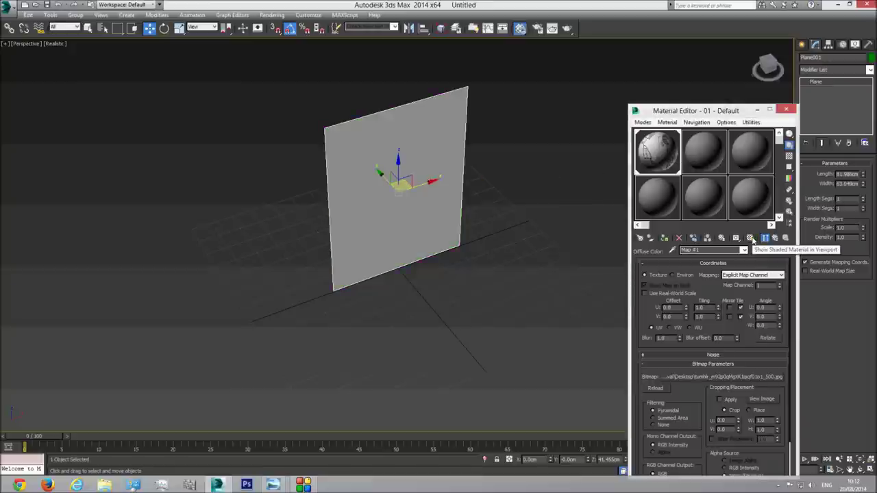
{"action": "left_click", "coordinate": [750, 238]}
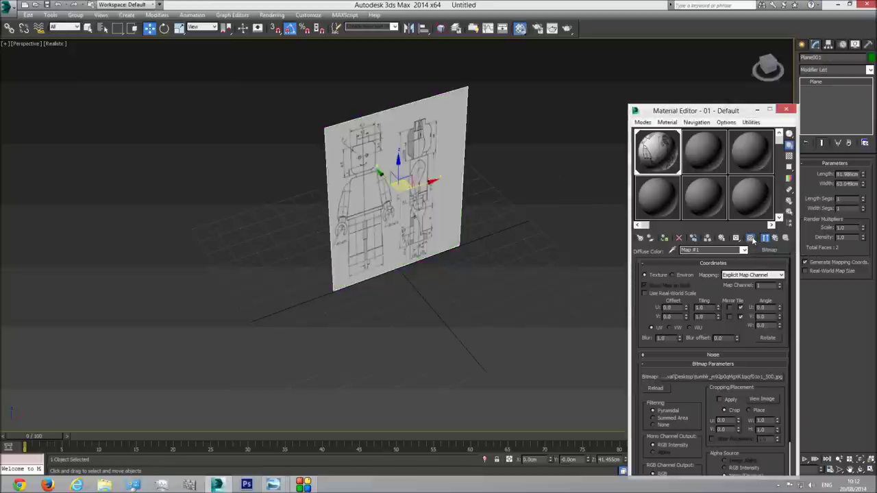
{"action": "left_click", "coordinate": [860, 470]}
{"action": "left_click_drag", "start_coordinate": [415, 263], "coordinate": [408, 245]}
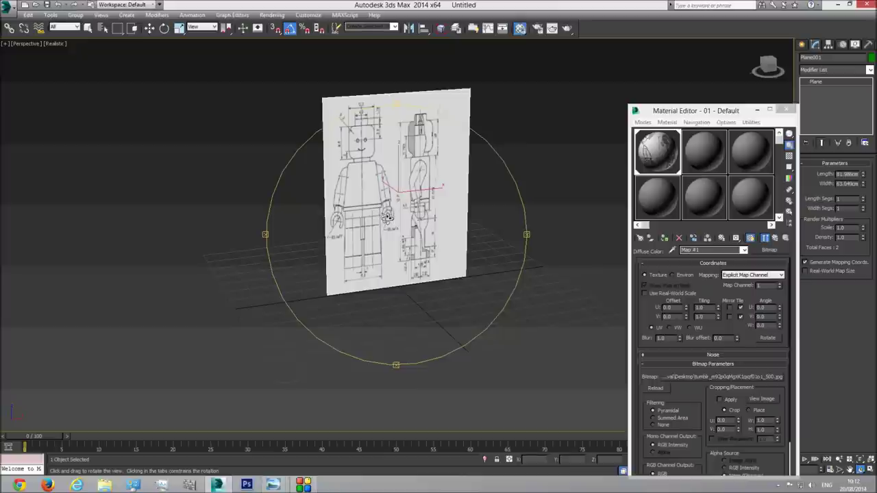
{"action": "left_click_drag", "start_coordinate": [387, 217], "coordinate": [392, 245]}
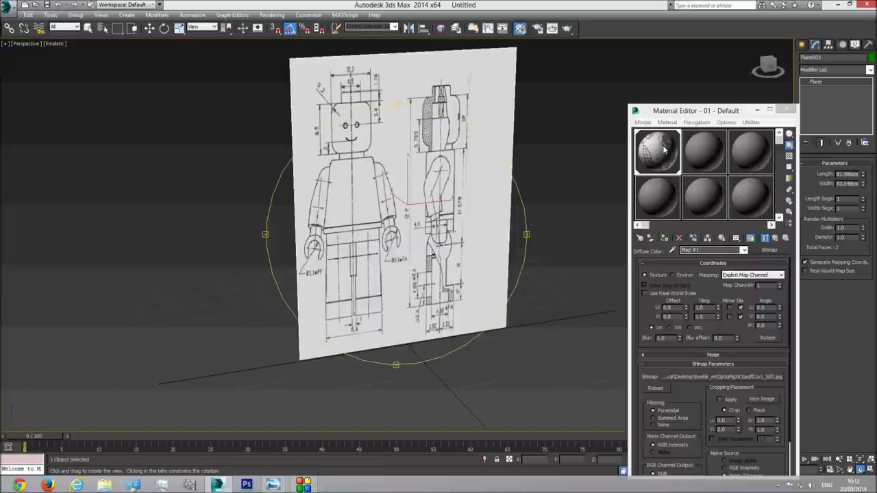
{"action": "left_click", "coordinate": [761, 399]}
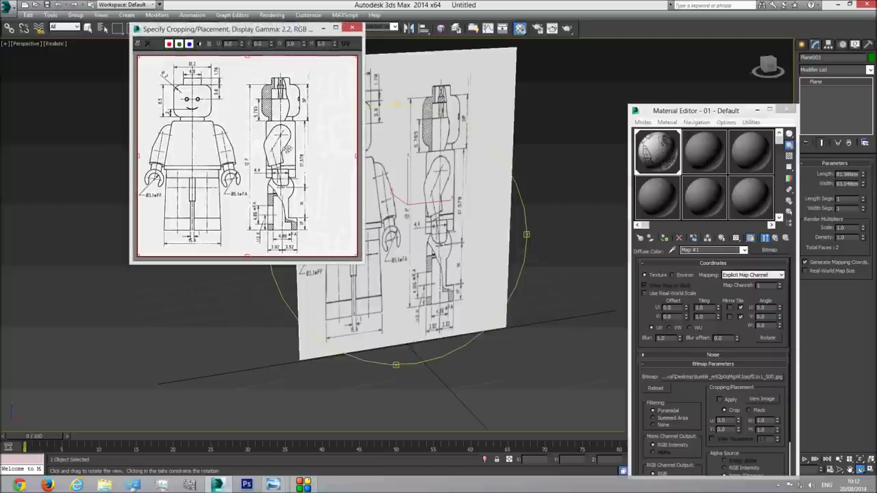
{"action": "left_click", "coordinate": [350, 32]}
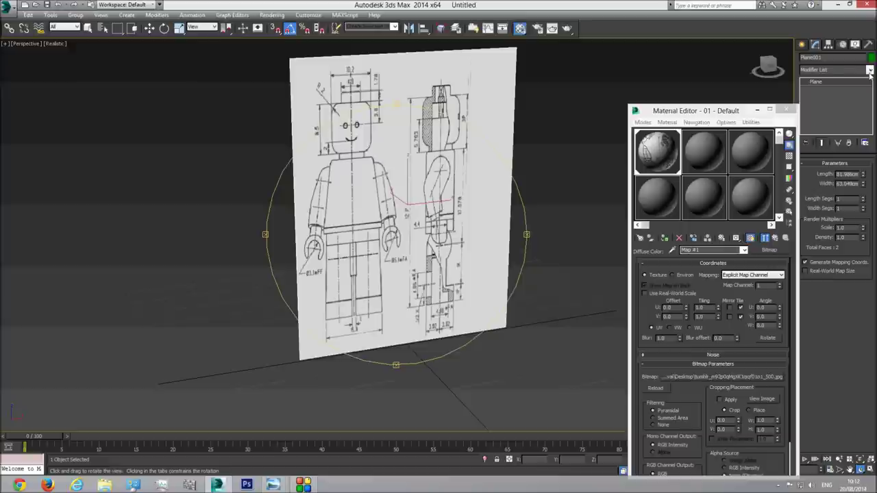
Step: Add a UVW Map modifier to the plane and bitmap-fit its mapping to the tumblr_m92p0qMgXK1qiqf01o1_500.jpg blueprint
{"action": "left_click", "coordinate": [870, 69]}
{"action": "scroll", "coordinate": [870, 274], "scroll_direction": "down", "scroll_amount": 5}
{"action": "scroll", "coordinate": [849, 288], "scroll_direction": "down", "scroll_amount": 3}
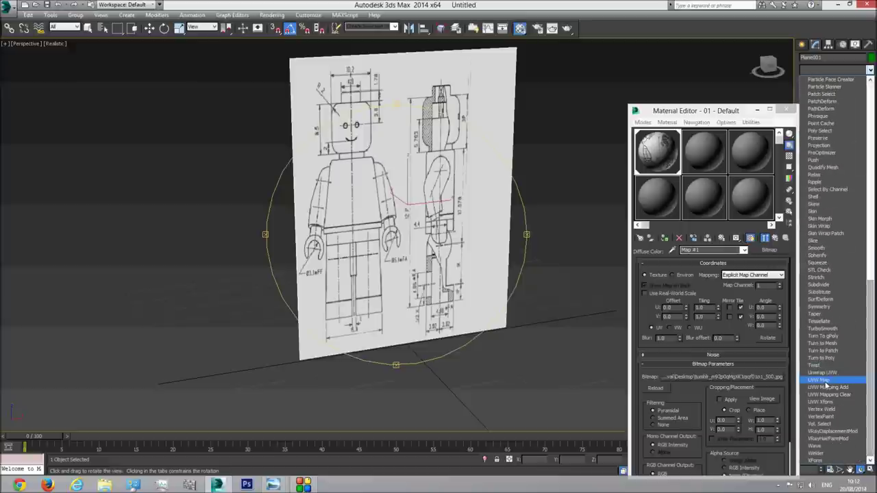
{"action": "left_click", "coordinate": [827, 385]}
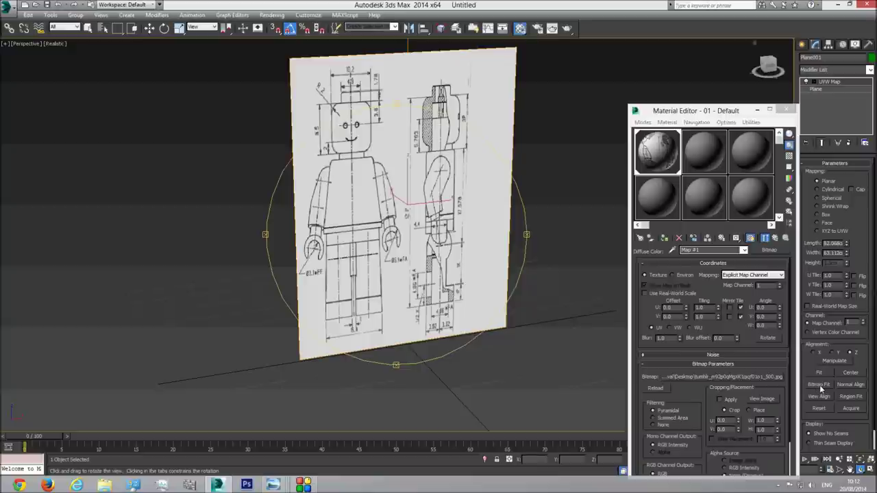
{"action": "left_click", "coordinate": [818, 384]}
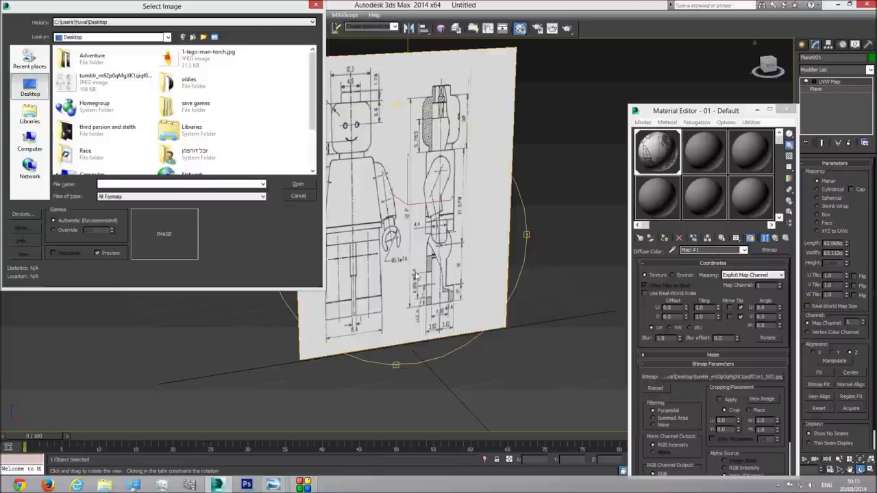
{"action": "double_click", "coordinate": [81, 87]}
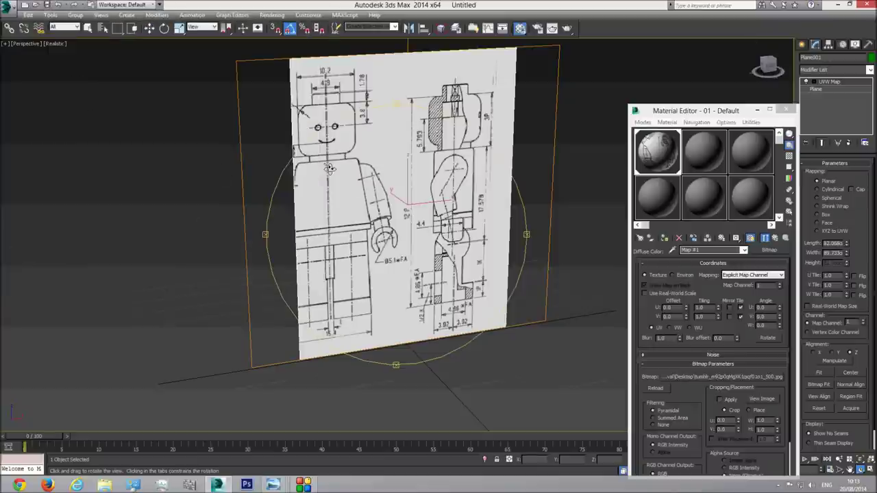
Step: Shift the plane's UVW Map gizmo along X until the blueprint's complete front view lies on the plane
{"action": "left_click", "coordinate": [830, 82]}
{"action": "key", "text": "w"}
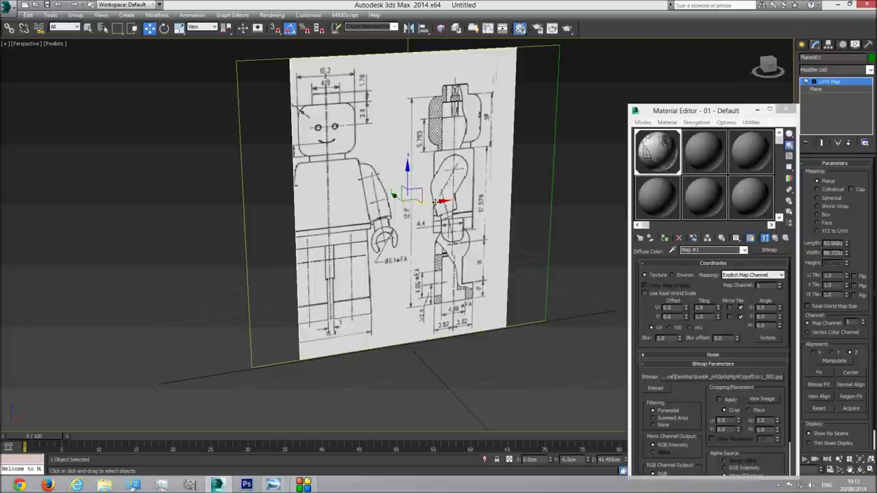
{"action": "left_click_drag", "start_coordinate": [437, 203], "coordinate": [518, 191]}
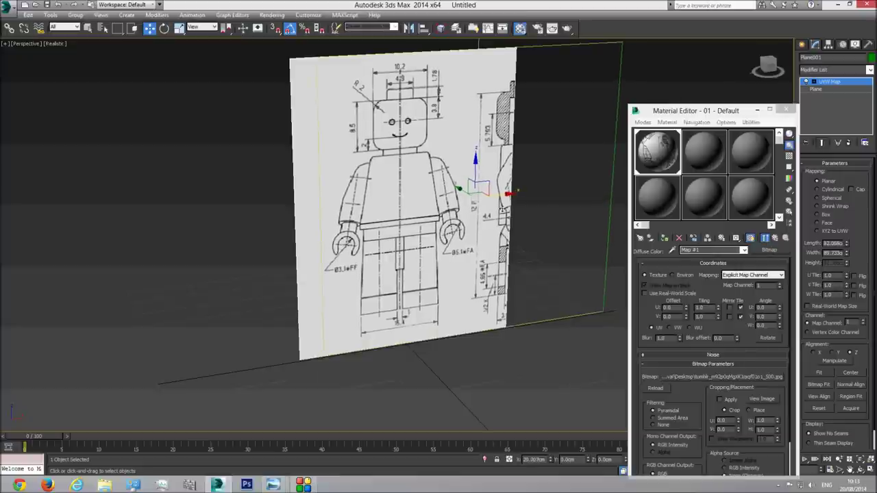
Step: Narrow the plane's width to about 41.6 cm around the front view and nudge the UVW Map gizmo along X to centre the figure
{"action": "left_click", "coordinate": [819, 90]}
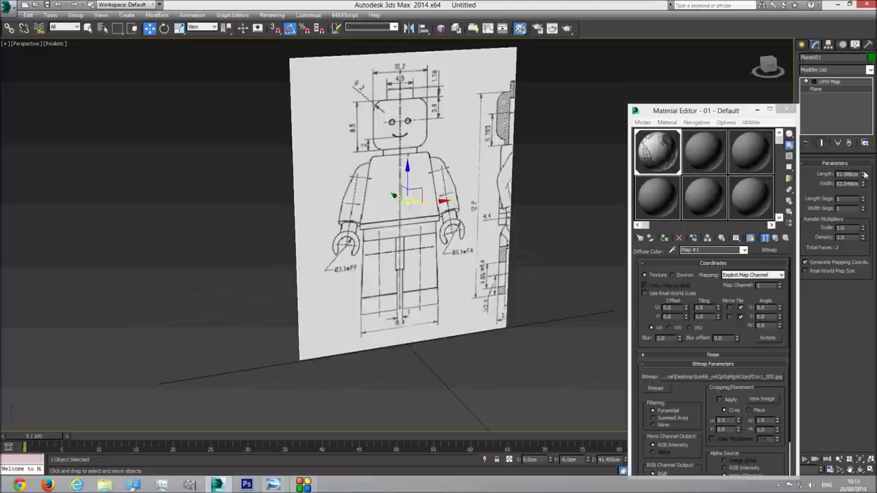
{"action": "left_click_drag", "start_coordinate": [862, 175], "coordinate": [863, 200]}
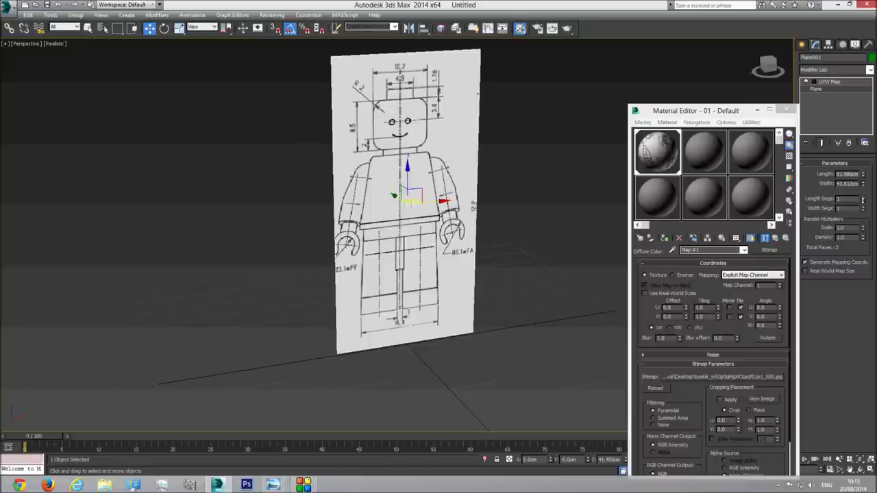
{"action": "left_click", "coordinate": [829, 82]}
{"action": "left_click_drag", "start_coordinate": [507, 195], "coordinate": [512, 196]}
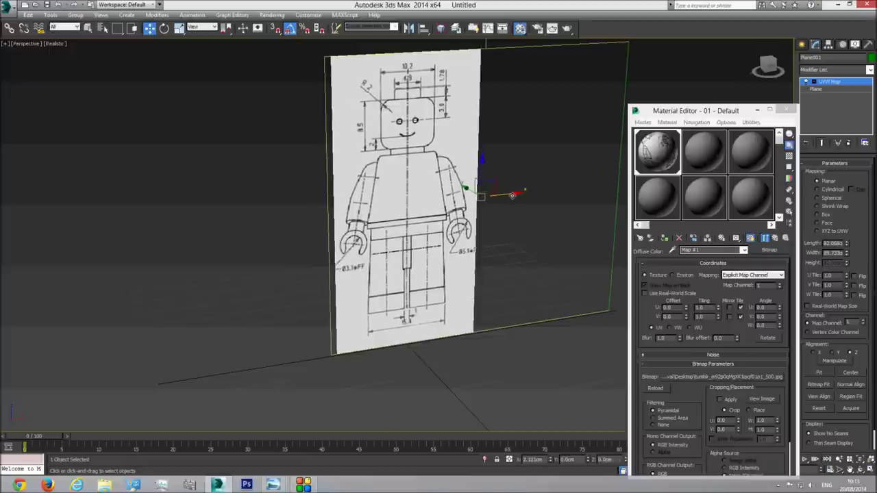
{"action": "left_click", "coordinate": [833, 84]}
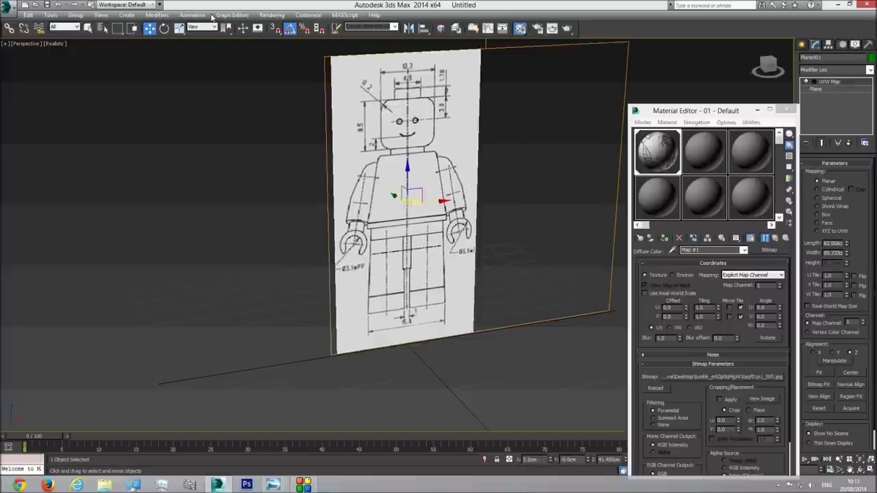
Step: Clone the blueprint plane as an independent copy rotated -90 degrees about its vertical axis
{"action": "left_click", "coordinate": [164, 28]}
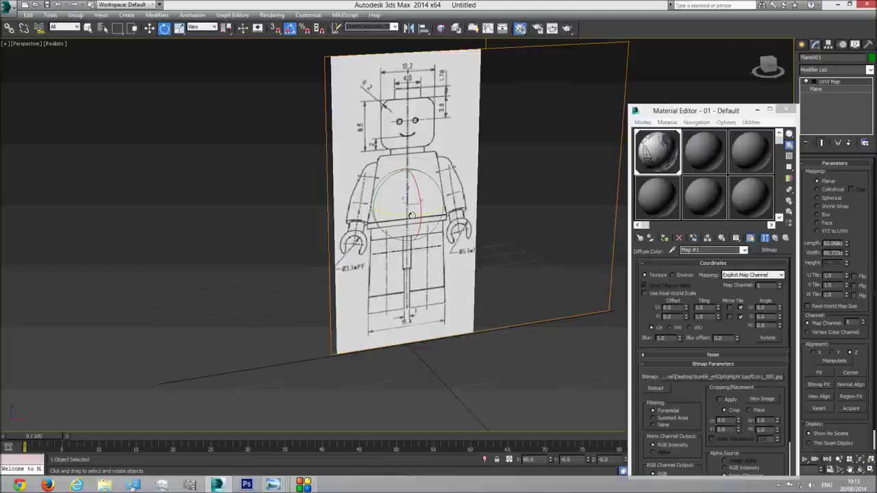
{"action": "left_click_drag", "start_coordinate": [411, 215], "coordinate": [368, 219], "text": "shift"}
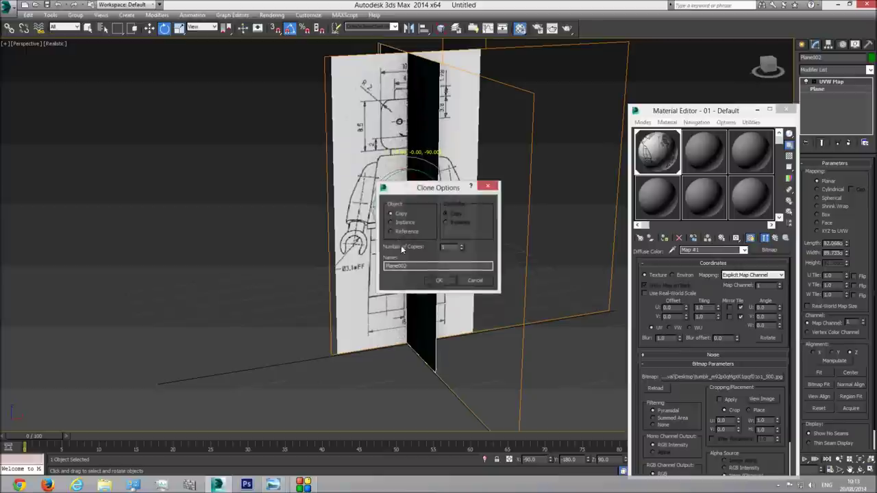
{"action": "left_click", "coordinate": [445, 279]}
Step: Switch the perspective view to Shaded and move the rotated copy clear of the original plane
{"action": "left_click", "coordinate": [61, 47]}
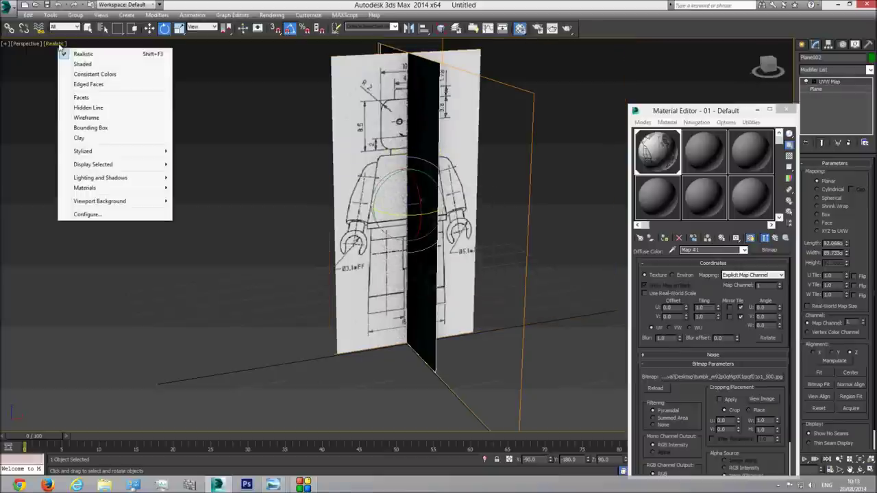
{"action": "left_click", "coordinate": [76, 62]}
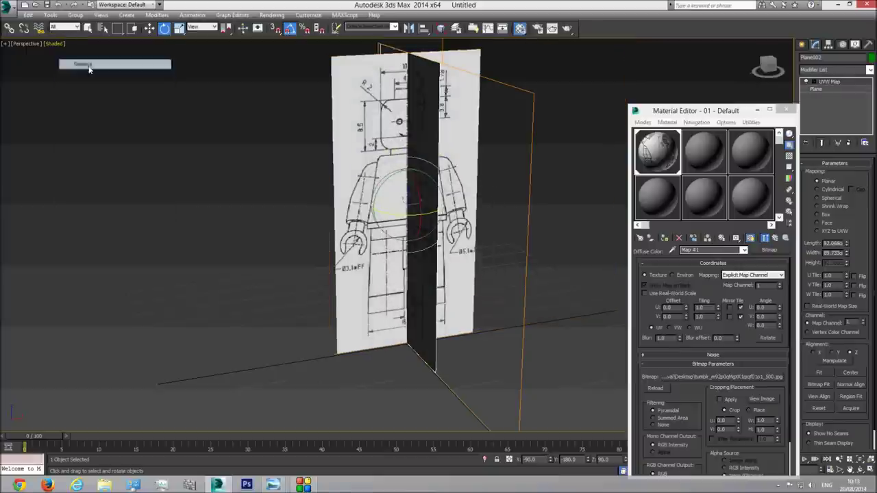
{"action": "left_click", "coordinate": [860, 470]}
{"action": "left_click_drag", "start_coordinate": [370, 256], "coordinate": [399, 271]}
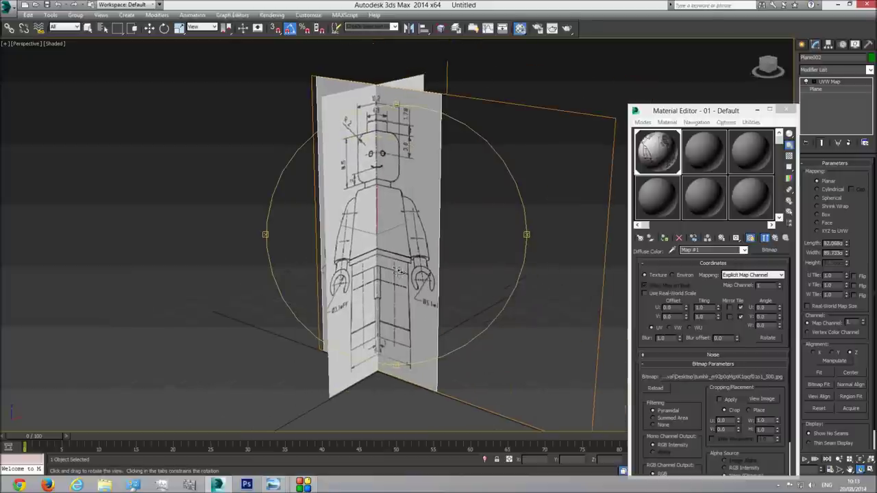
{"action": "left_click", "coordinate": [149, 28]}
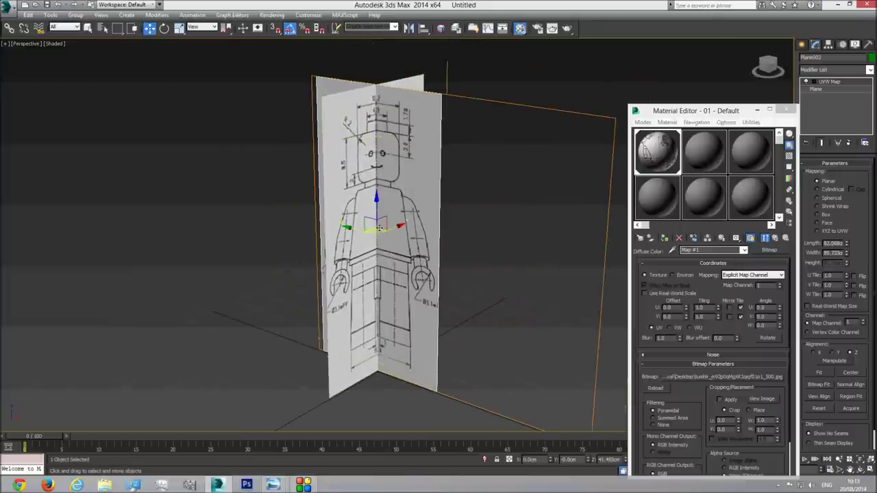
{"action": "left_click_drag", "start_coordinate": [379, 228], "coordinate": [507, 230]}
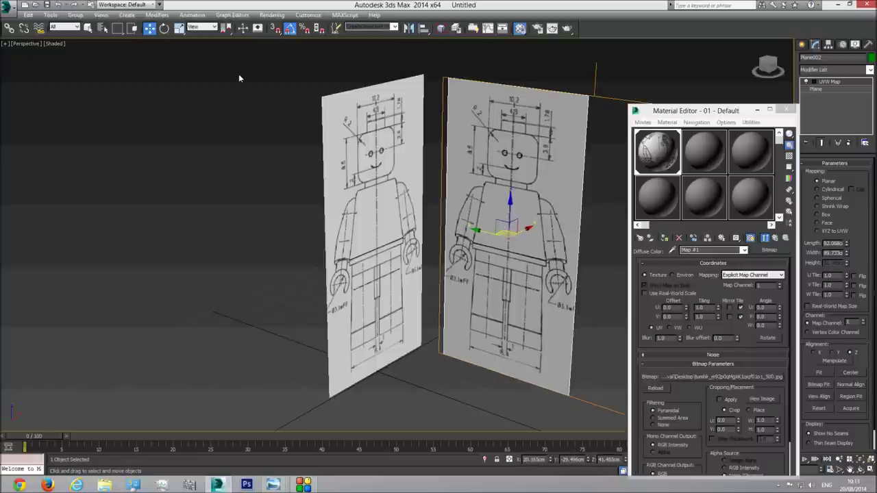
Step: Use vertex snapping to join the copied plane's lower corner to the front plane's lower corner, and turn snapping off
{"action": "left_click", "coordinate": [274, 28]}
{"action": "right_click", "coordinate": [275, 28]}
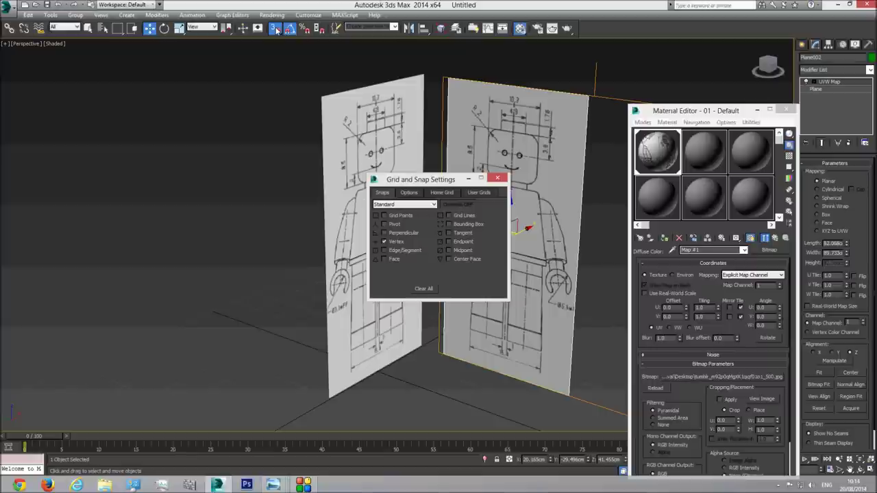
{"action": "left_click", "coordinate": [498, 178]}
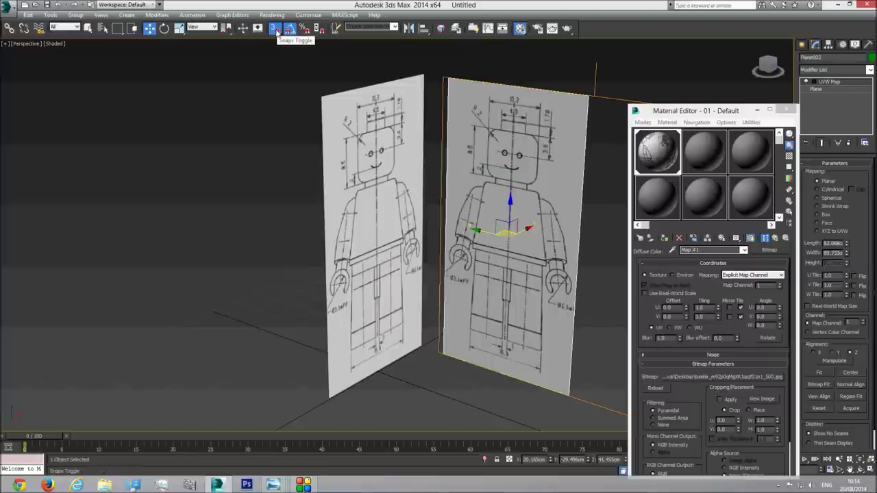
{"action": "right_click", "coordinate": [275, 29]}
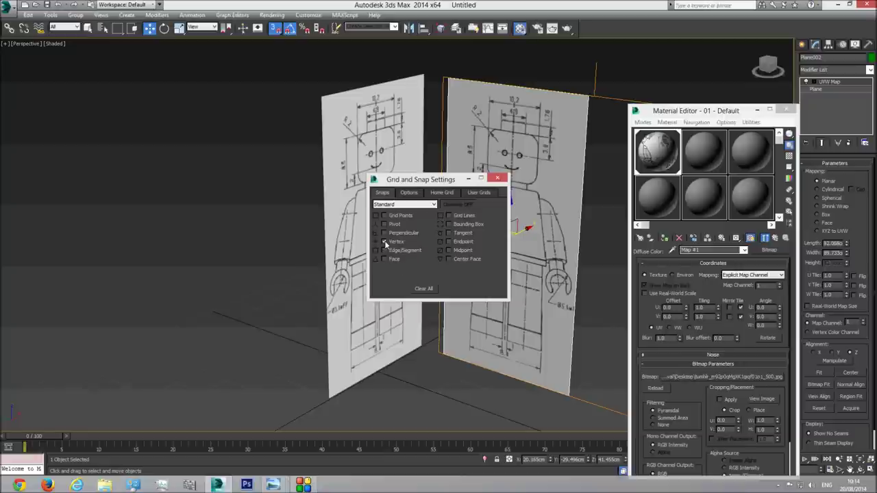
{"action": "left_click", "coordinate": [498, 180]}
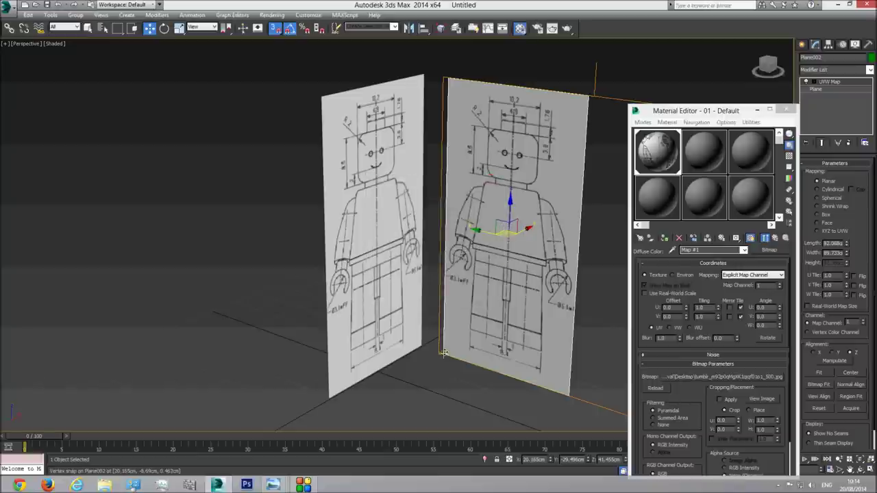
{"action": "left_click_drag", "start_coordinate": [444, 353], "coordinate": [425, 345]}
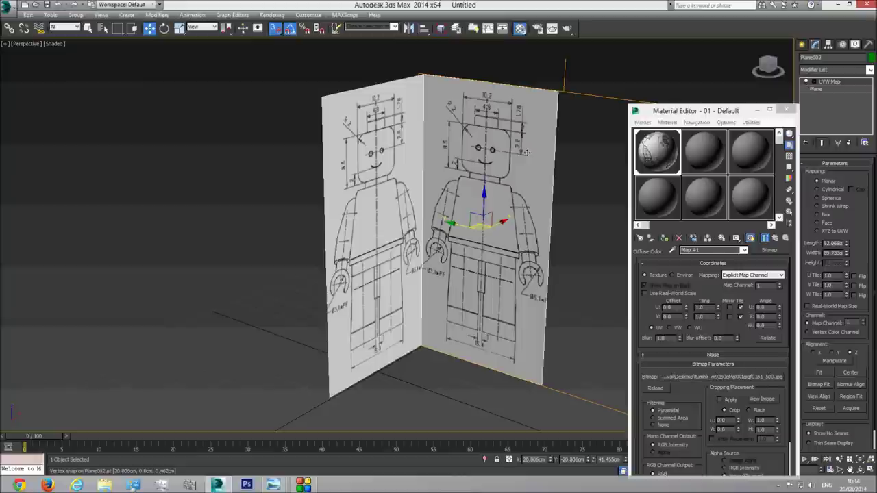
{"action": "left_click", "coordinate": [595, 172]}
{"action": "left_click", "coordinate": [477, 147]}
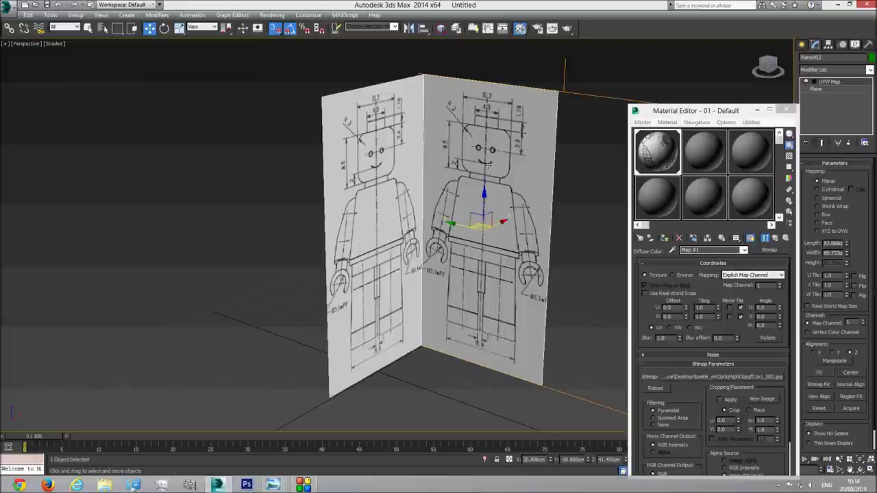
{"action": "left_click", "coordinate": [830, 81]}
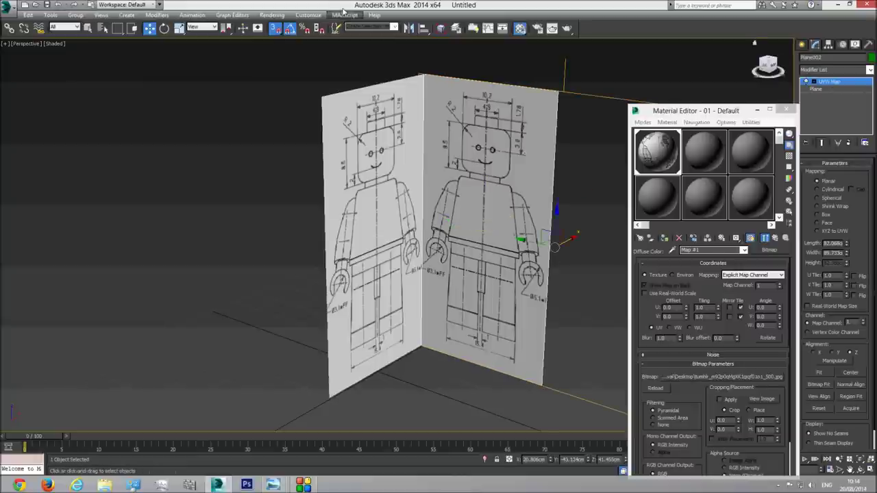
{"action": "left_click", "coordinate": [277, 29]}
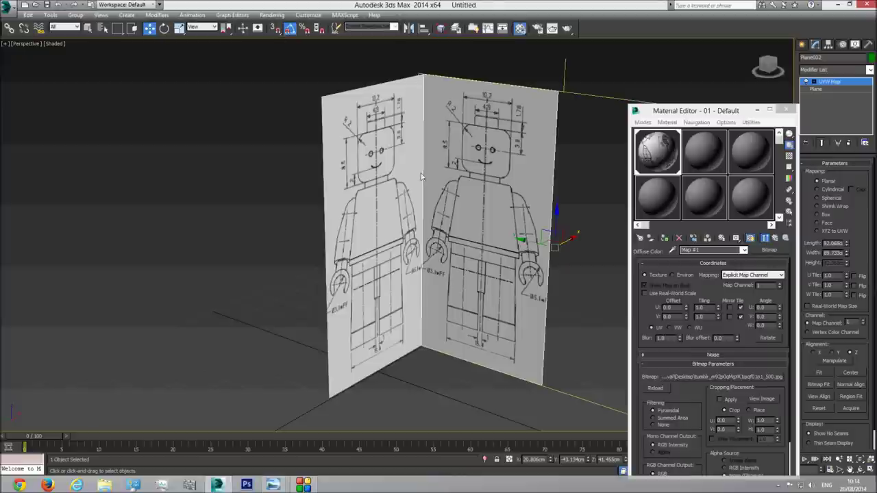
Step: Duplicate the blueprint material into the second material slot and rename the original material Front
{"action": "left_click", "coordinate": [651, 159]}
{"action": "left_click_drag", "start_coordinate": [651, 160], "coordinate": [716, 167]}
{"action": "left_click", "coordinate": [656, 156]}
{"action": "left_click", "coordinate": [744, 250]}
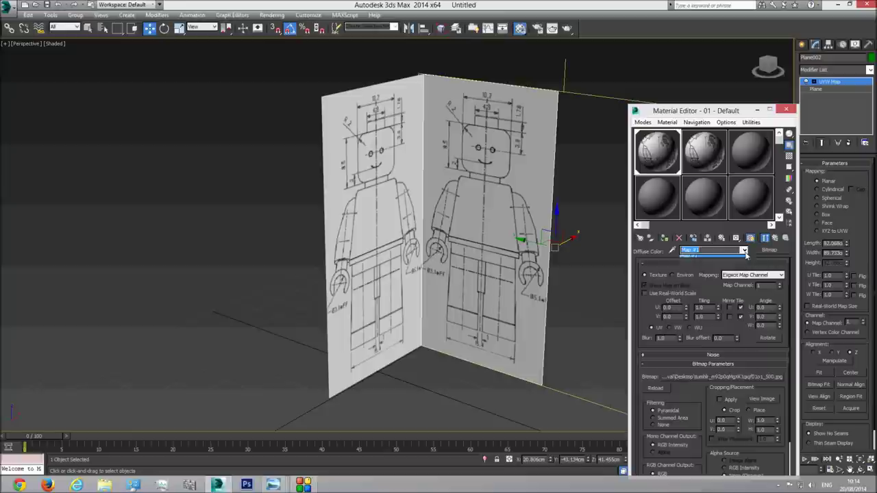
{"action": "left_click", "coordinate": [727, 263]}
{"action": "left_click", "coordinate": [742, 251]}
{"action": "left_click", "coordinate": [698, 257]}
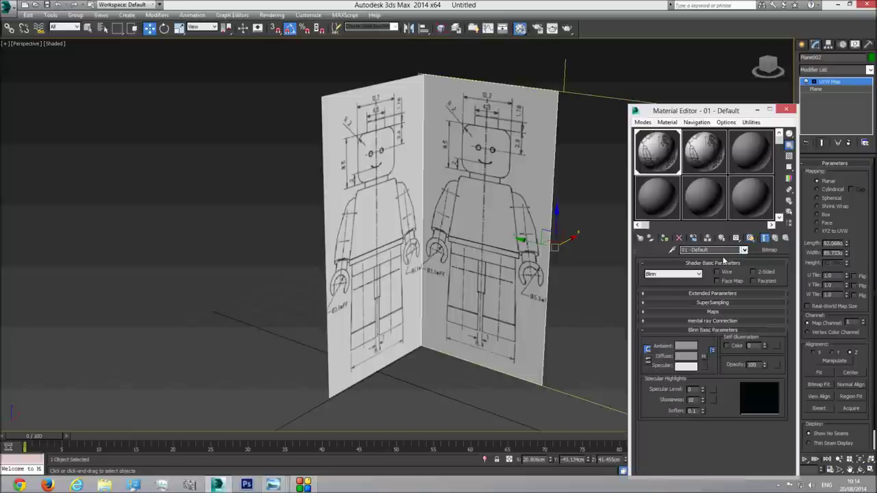
{"action": "type", "text": "Front"}
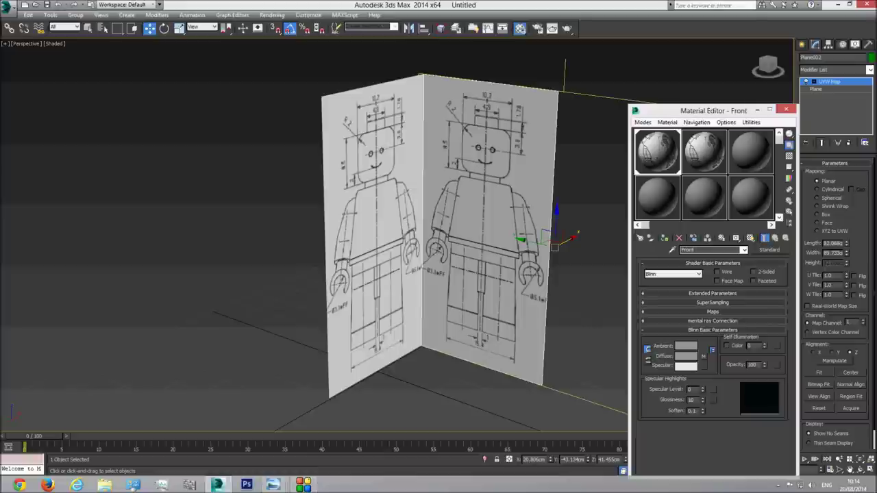
Step: Rename the duplicated material Side, check its diffuse bitmap and close the Material Editor
{"action": "left_click", "coordinate": [709, 146]}
{"action": "left_click", "coordinate": [713, 249]}
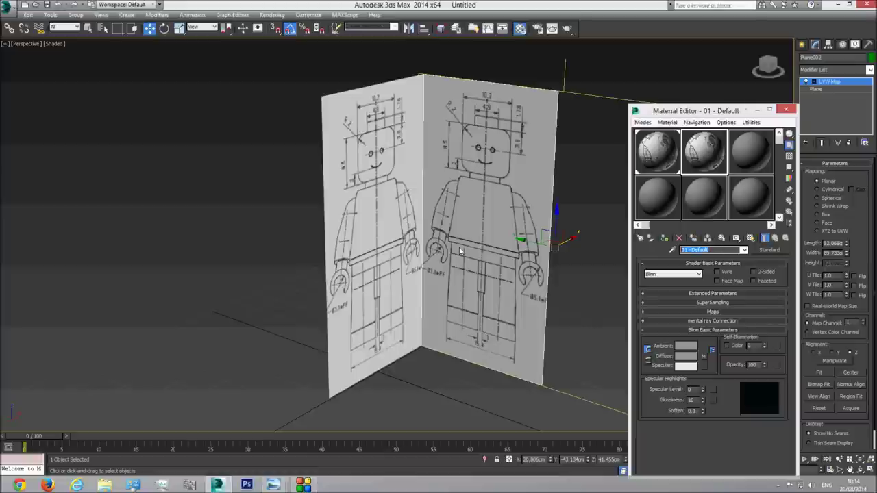
{"action": "type", "text": "Side"}
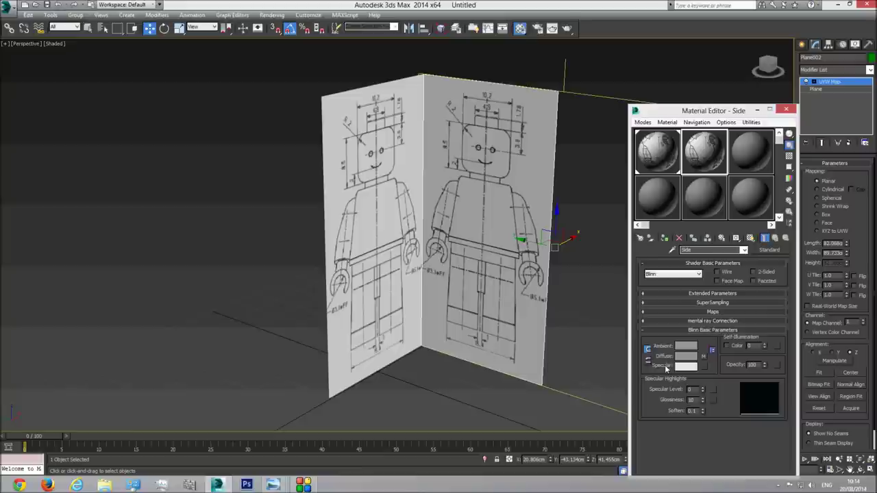
{"action": "left_click", "coordinate": [704, 356]}
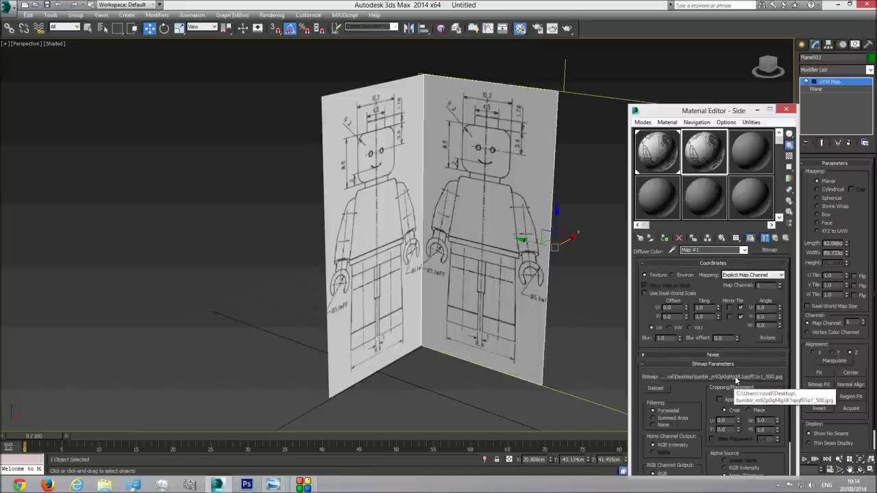
{"action": "left_click", "coordinate": [786, 109]}
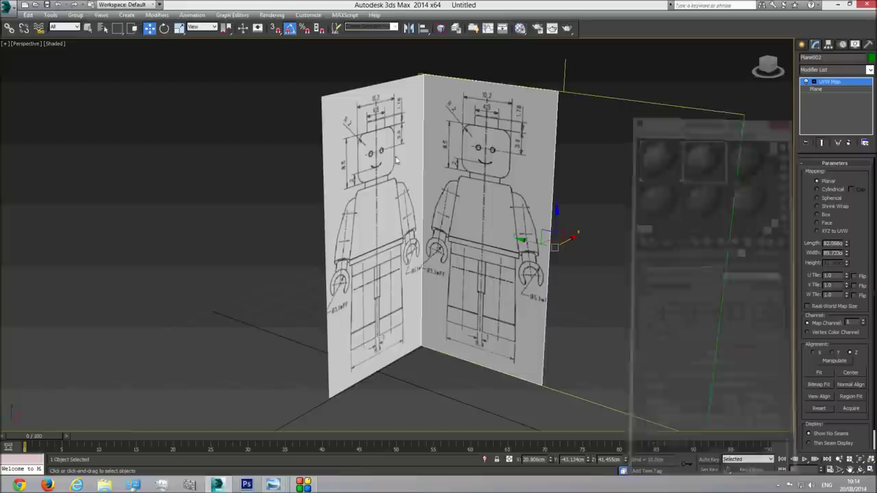
Step: Slide the copied plane's UVW Map gizmo along Y until only the blueprint's side view fills that plane
{"action": "left_click_drag", "start_coordinate": [533, 243], "coordinate": [471, 224]}
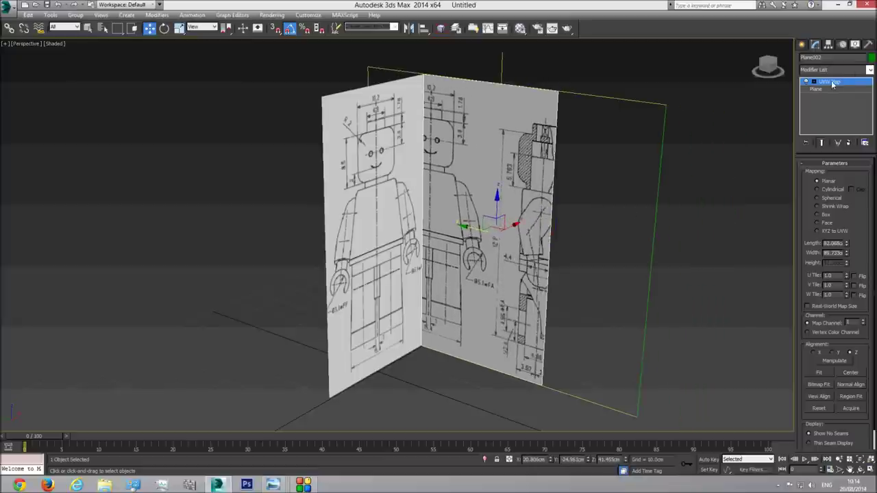
{"action": "left_click_drag", "start_coordinate": [468, 234], "coordinate": [402, 224]}
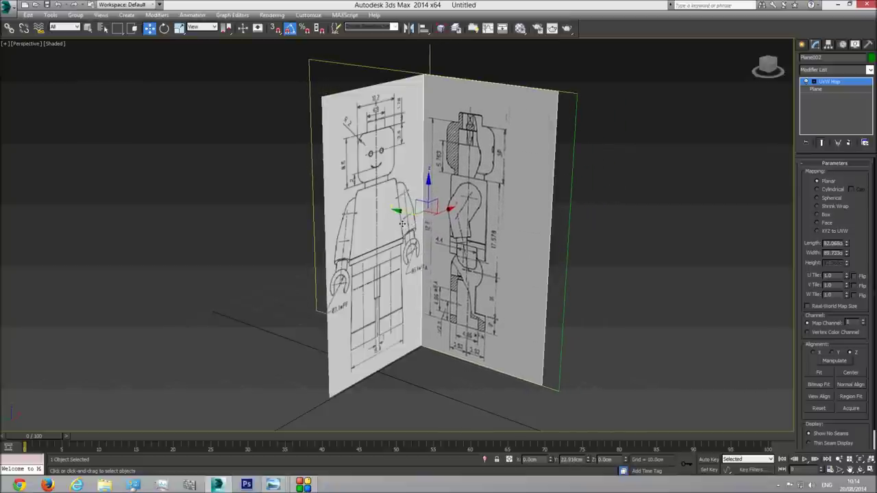
{"action": "left_click", "coordinate": [840, 82]}
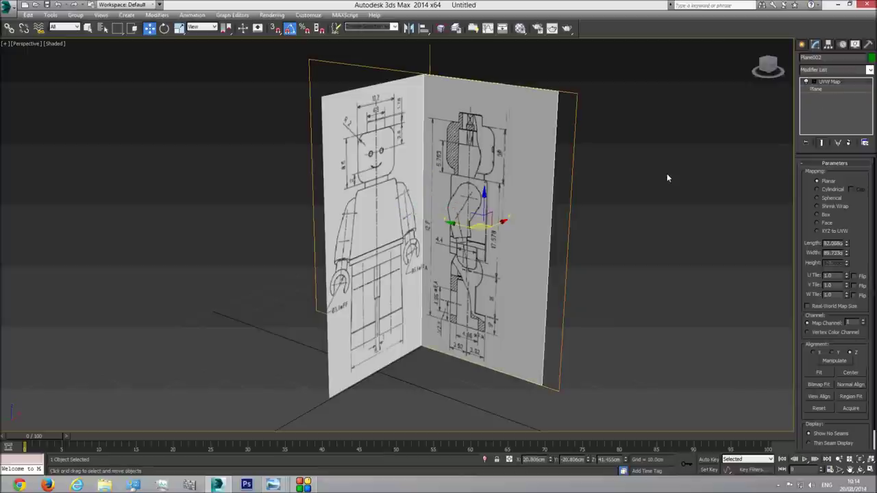
Step: Deselect the planes, switch to the Front view and hide its grid
{"action": "left_click", "coordinate": [667, 173]}
{"action": "middle_click_drag", "start_coordinate": [553, 289], "coordinate": [561, 277]}
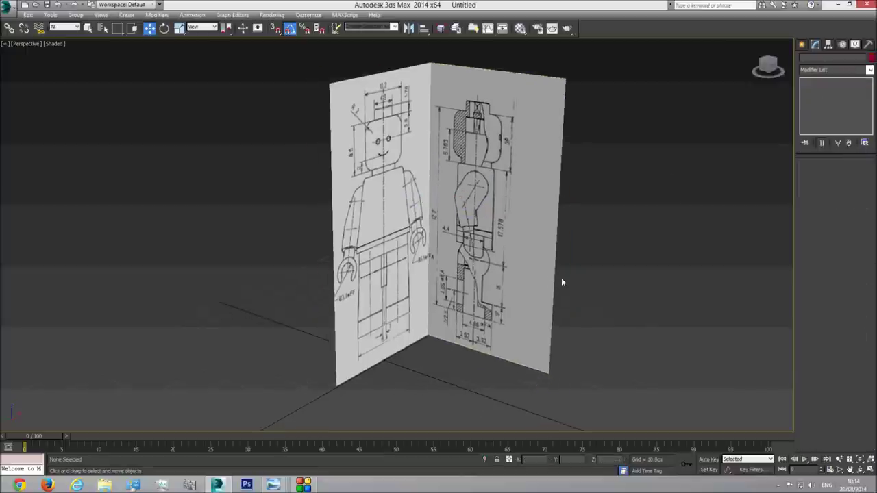
{"action": "key", "text": "f"}
{"action": "middle_click_drag", "start_coordinate": [423, 209], "coordinate": [426, 229]}
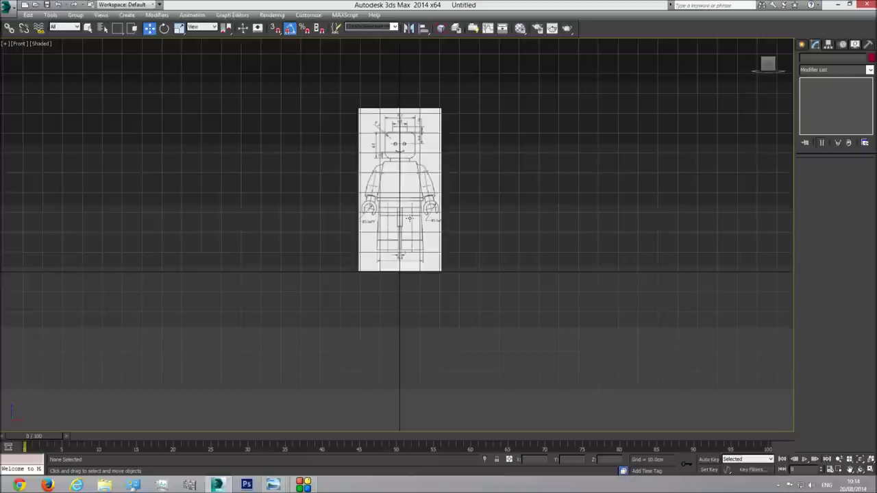
{"action": "key", "text": "g"}
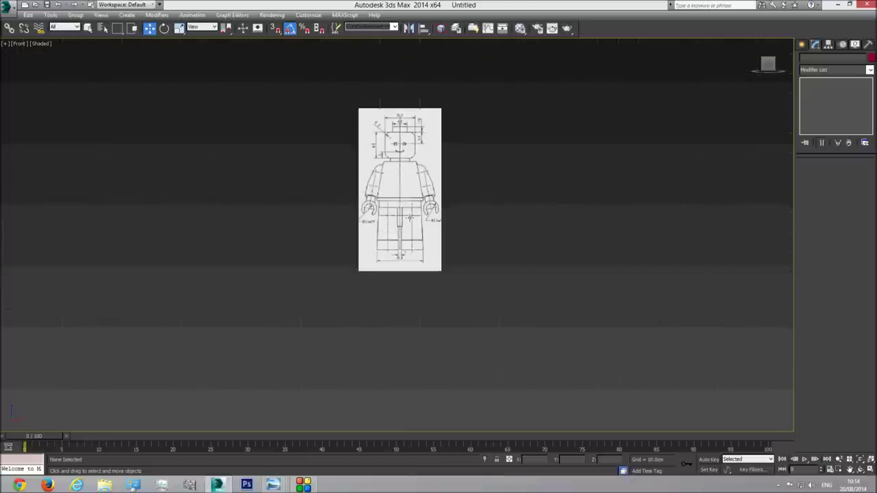
{"action": "scroll", "coordinate": [408, 220], "scroll_direction": "up", "scroll_amount": 3}
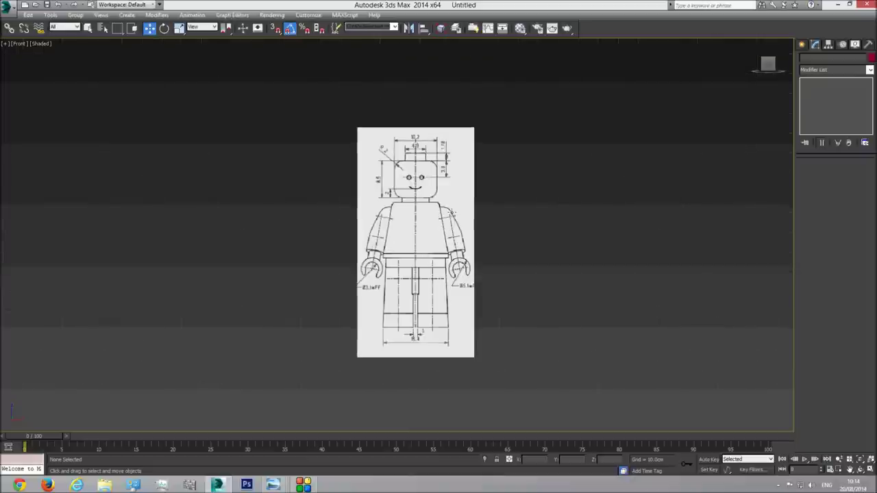
Step: Compare the side blueprint in the Left view with the front blueprint in the Front view
{"action": "key", "text": "l"}
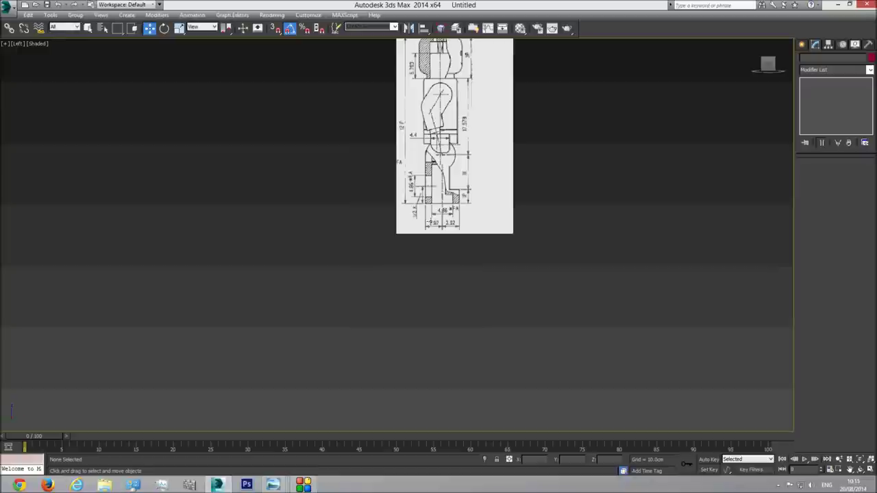
{"action": "middle_click_drag", "start_coordinate": [449, 246], "coordinate": [444, 296]}
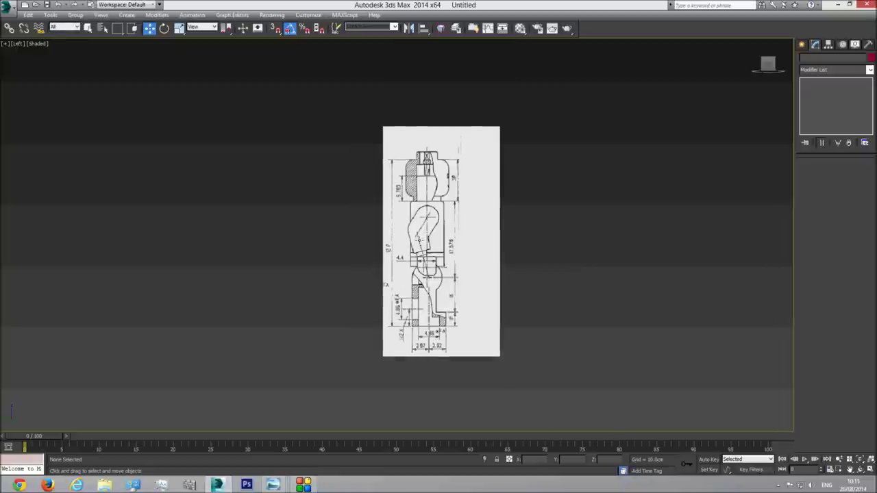
{"action": "key", "text": "f"}
{"action": "middle_click_drag", "start_coordinate": [407, 237], "coordinate": [412, 250]}
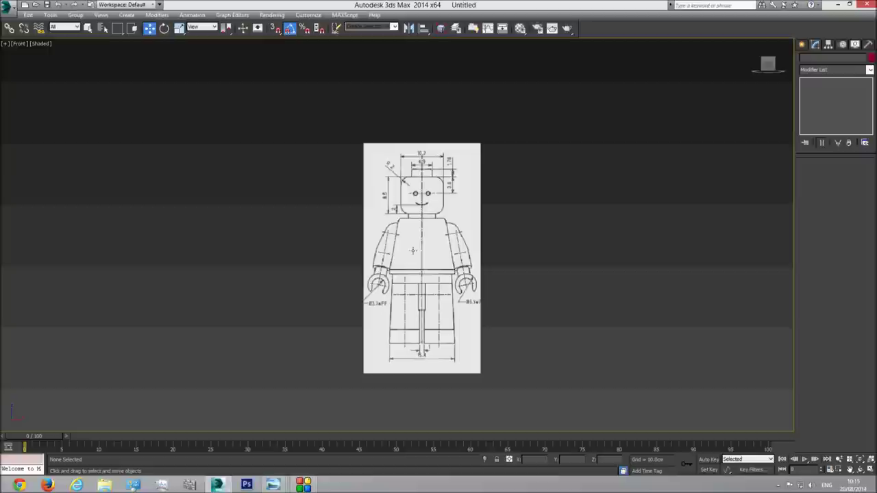
{"action": "scroll", "coordinate": [424, 245], "scroll_direction": "up", "scroll_amount": 2}
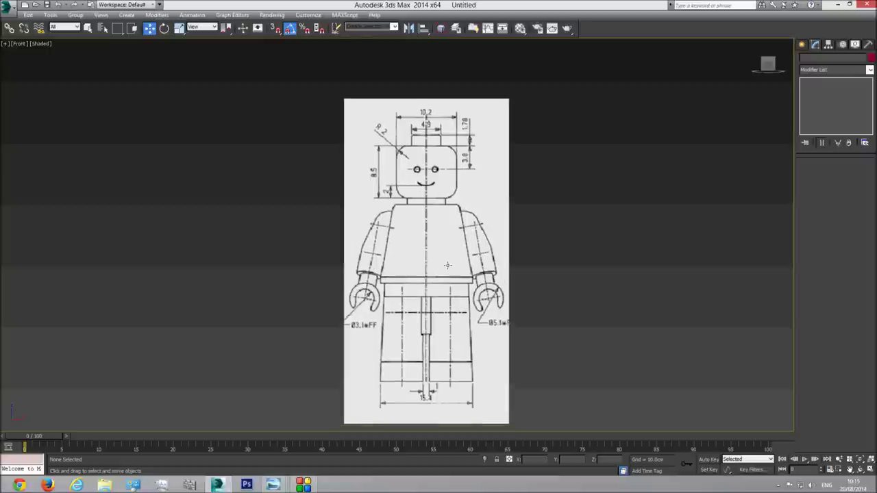
{"action": "middle_click_drag", "start_coordinate": [451, 263], "coordinate": [461, 276]}
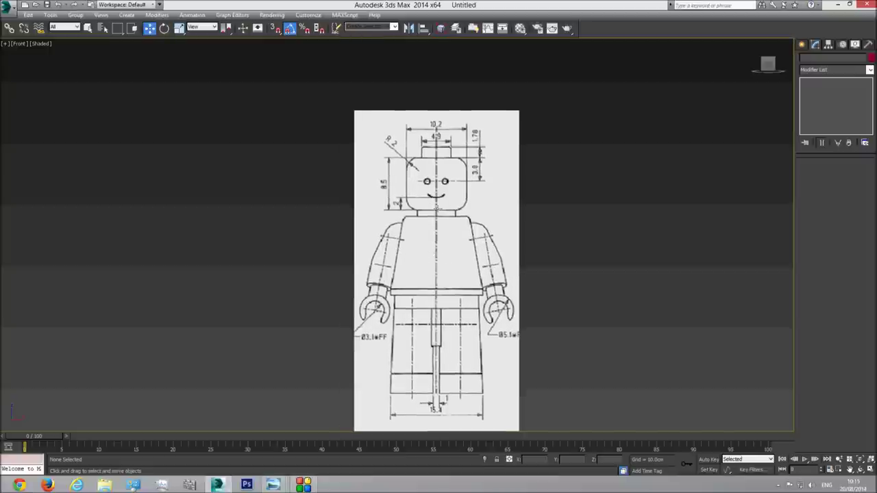
Step: Switch to Windows Photo Viewer to examine the torso in 1-lego-man-torch.jpg, then return to 3ds Max
{"action": "mouse_move", "coordinate": [272, 484]}
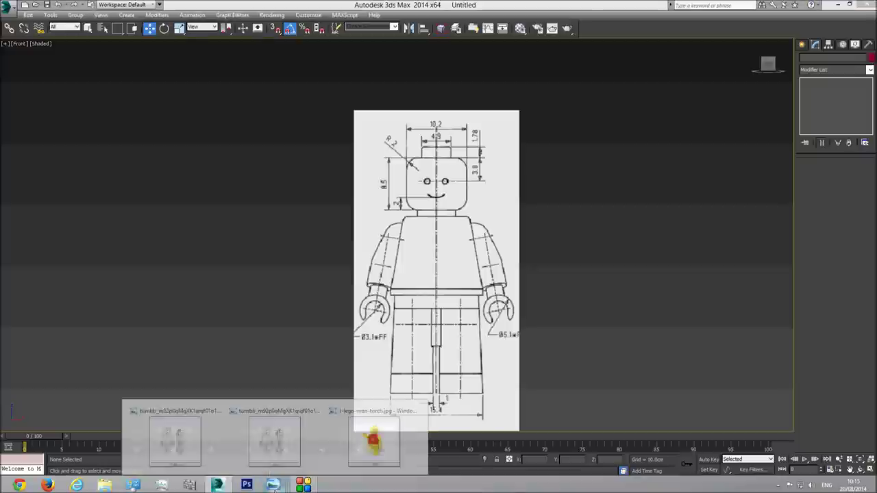
{"action": "left_click", "coordinate": [370, 440]}
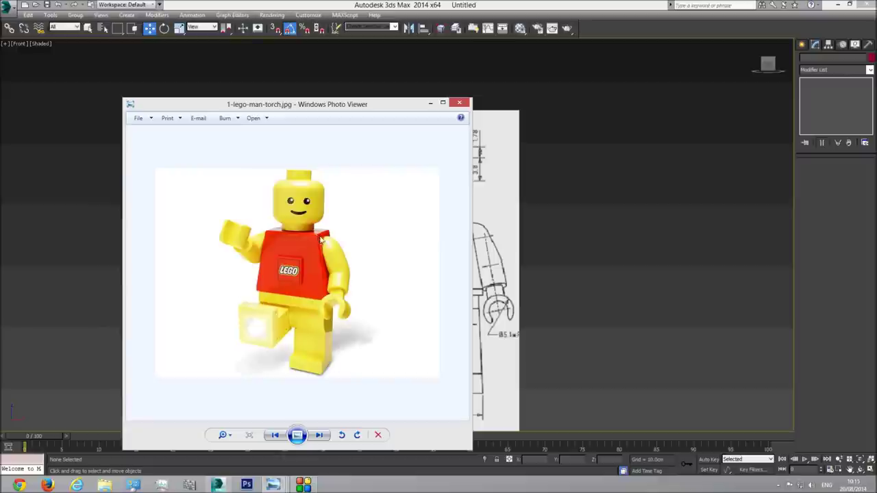
{"action": "scroll", "coordinate": [320, 236], "scroll_direction": "up", "scroll_amount": 3}
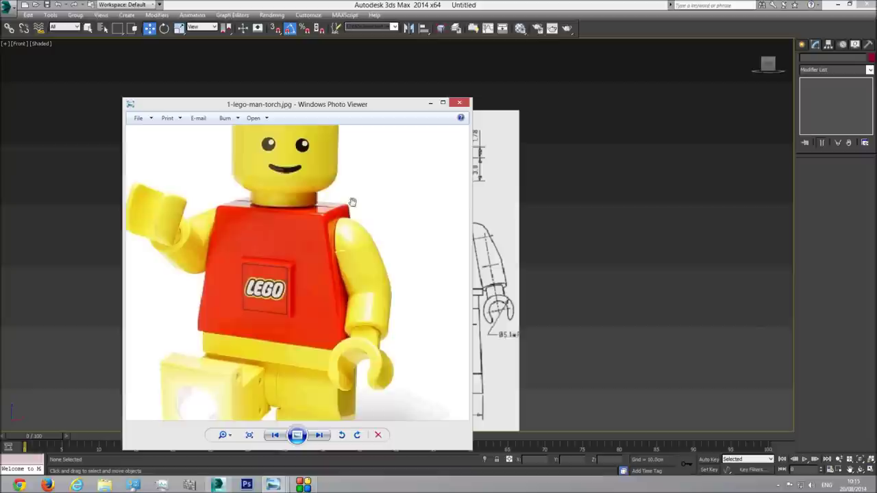
{"action": "left_click", "coordinate": [463, 5]}
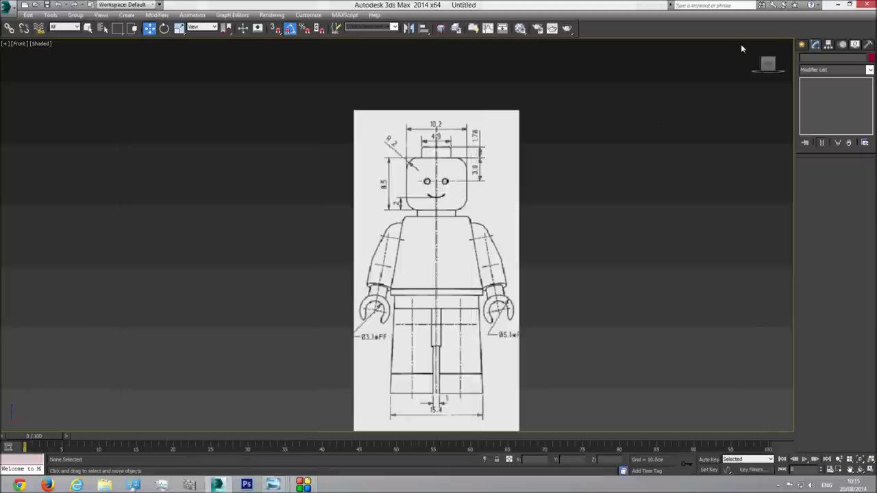
Step: Create a ChamferBox over the front blueprint's torso, about 18.6 cm long, 20.4 cm wide and 6.5 cm high with a 1 cm fillet
{"action": "left_click", "coordinate": [802, 44]}
{"action": "left_click", "coordinate": [822, 73]}
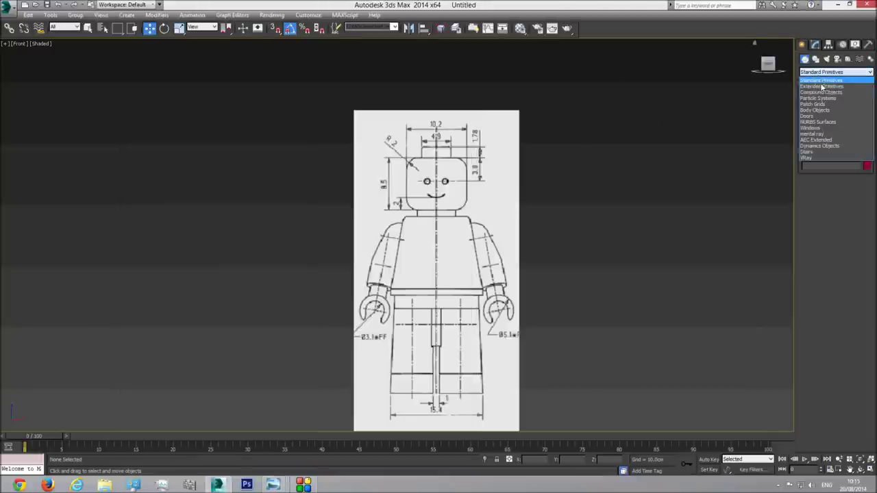
{"action": "left_click", "coordinate": [822, 87]}
{"action": "left_click", "coordinate": [822, 113]}
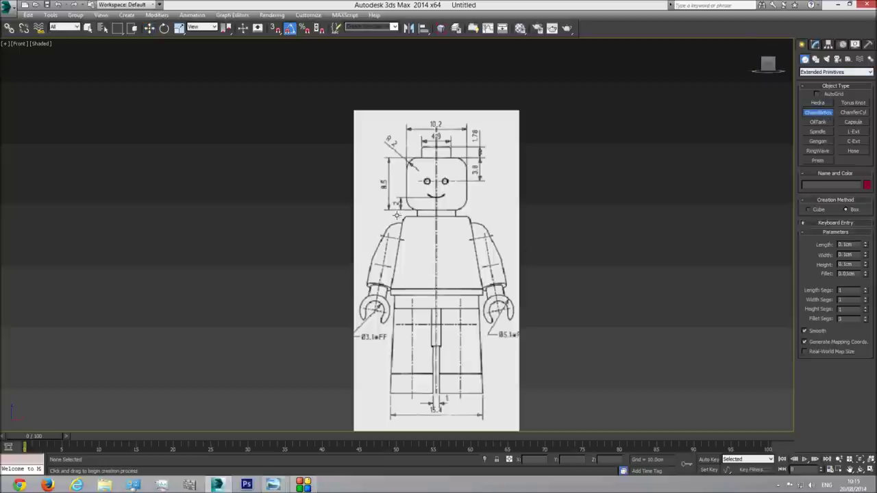
{"action": "left_click_drag", "start_coordinate": [398, 216], "coordinate": [481, 286]}
{"action": "left_click", "coordinate": [483, 267]}
{"action": "left_click", "coordinate": [481, 263]}
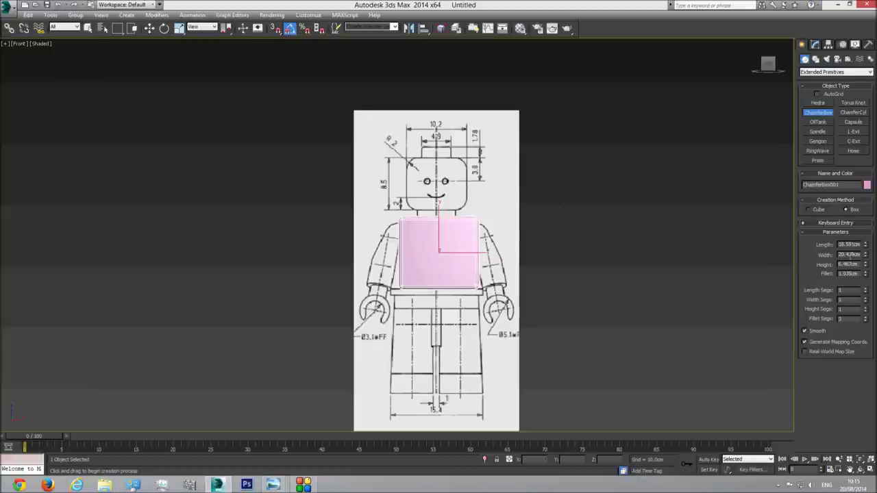
Step: Centre the chamfer box on the torso's centreline and turn on See-Through in its object properties
{"action": "left_click", "coordinate": [149, 28]}
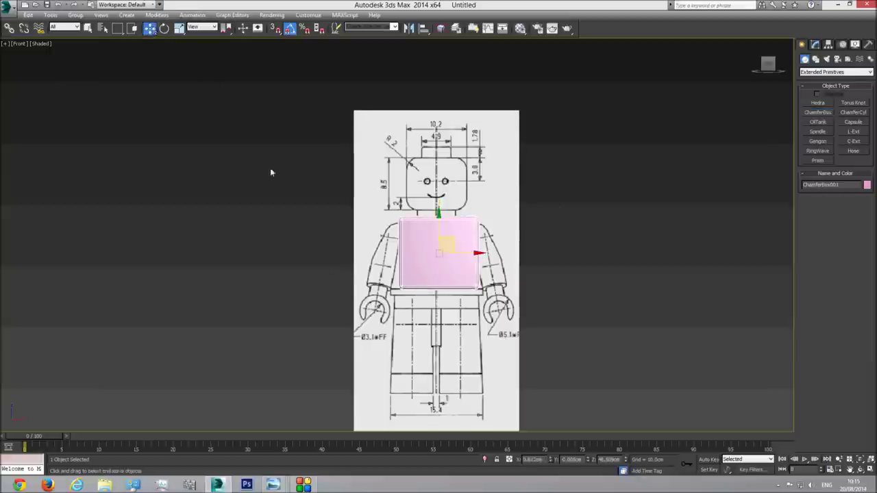
{"action": "scroll", "coordinate": [415, 198], "scroll_direction": "up", "scroll_amount": 3}
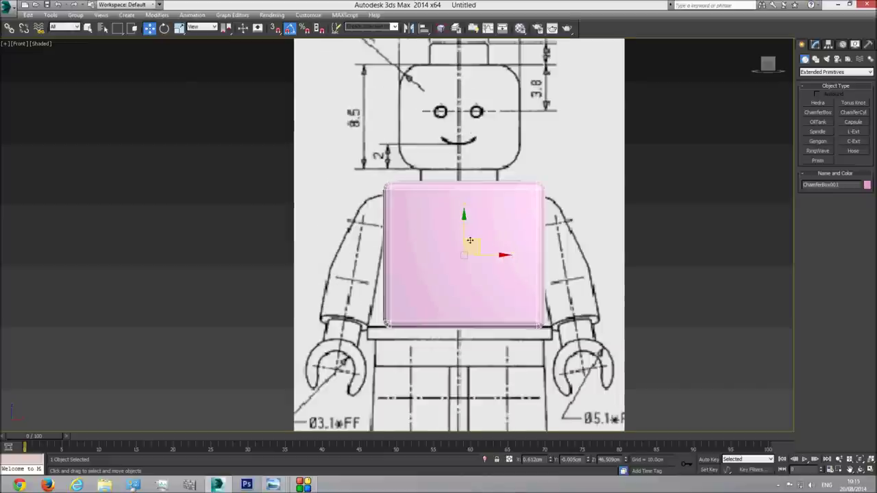
{"action": "left_click_drag", "start_coordinate": [469, 240], "coordinate": [465, 240]}
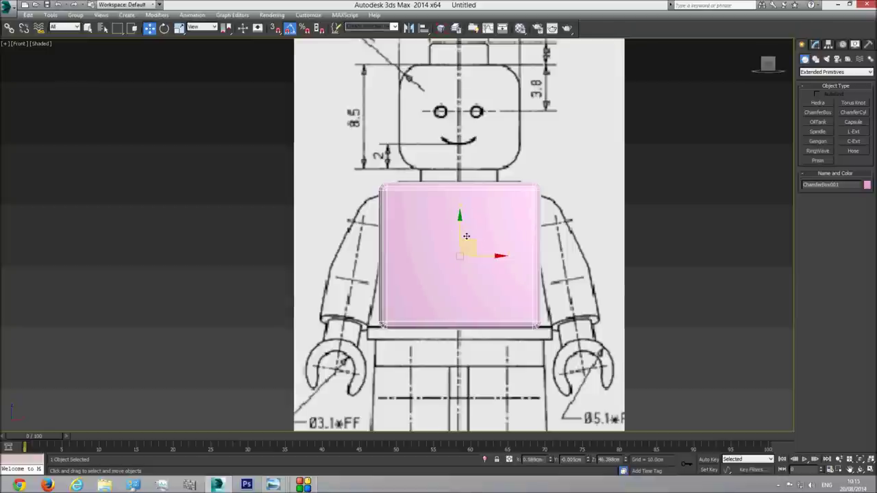
{"action": "right_click", "coordinate": [466, 236]}
{"action": "left_click", "coordinate": [502, 294]}
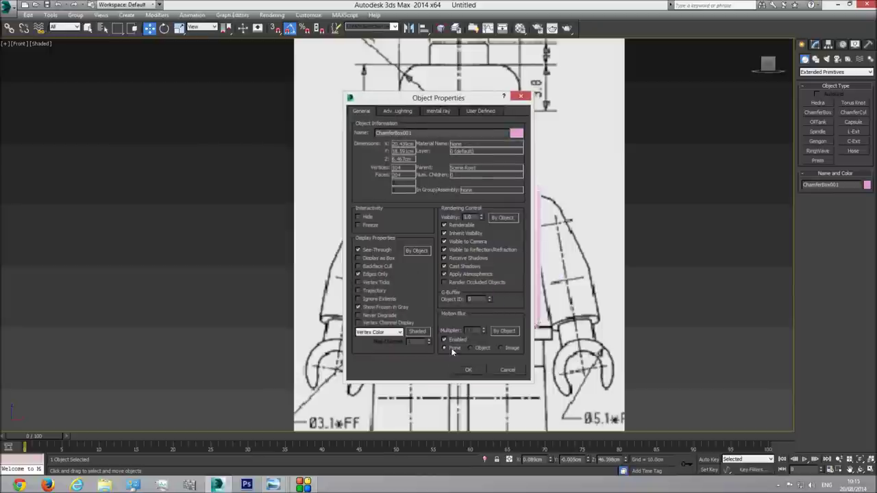
{"action": "left_click", "coordinate": [468, 370]}
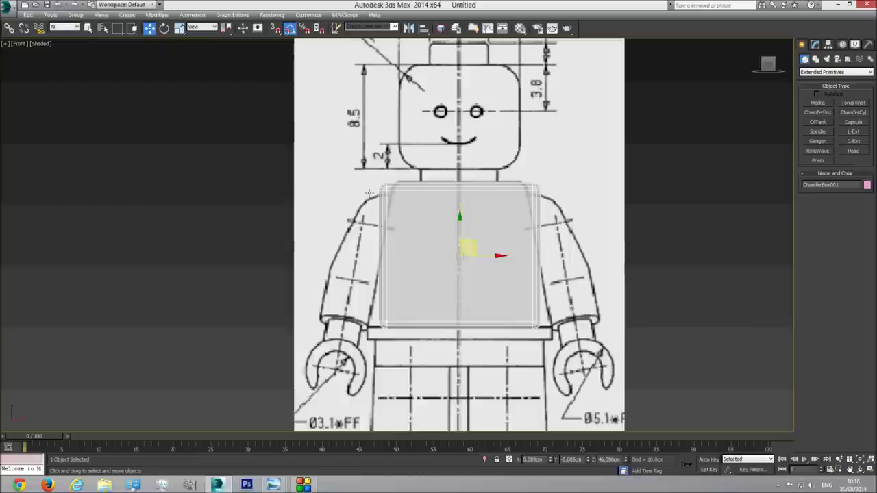
Step: Narrow the chamfer box to about 17 cm wide to match the upper edge of the blueprint torso
{"action": "left_click", "coordinate": [815, 45]}
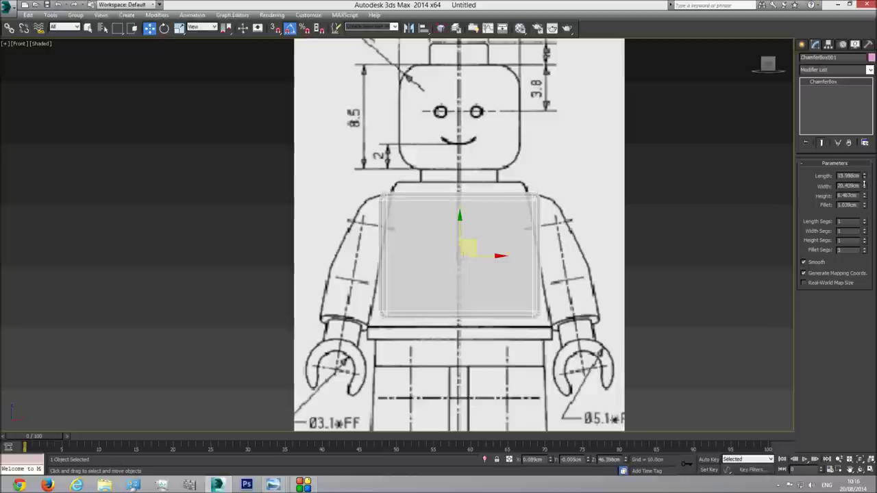
{"action": "left_click_drag", "start_coordinate": [865, 190], "coordinate": [864, 195]}
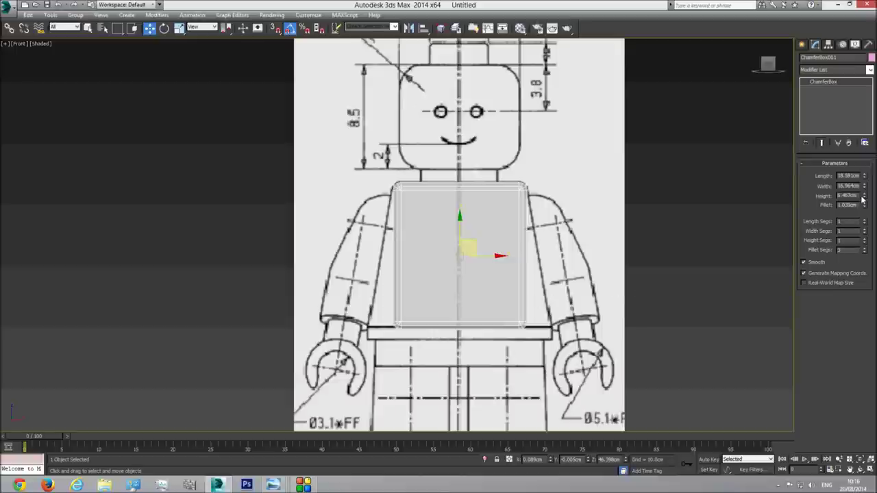
Step: Align the chamfer box with the torso's edge in the Left view and extend its height to the torso's full depth
{"action": "key", "text": "l"}
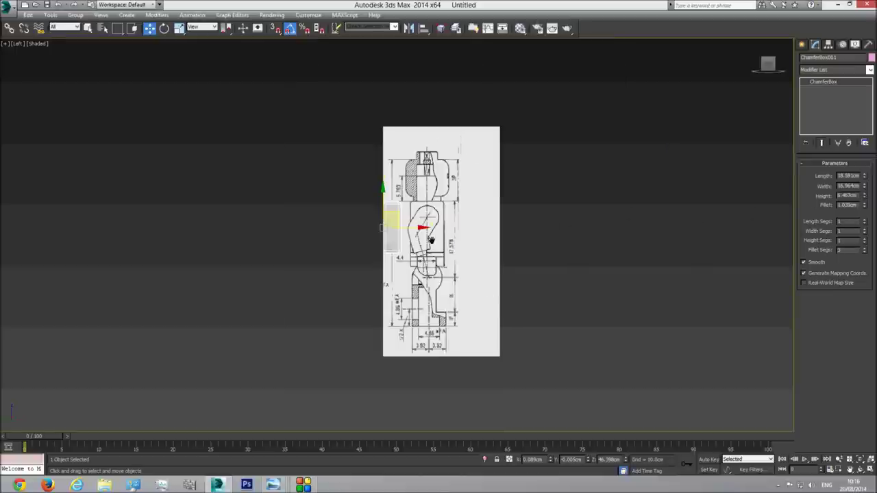
{"action": "left_click_drag", "start_coordinate": [448, 226], "coordinate": [459, 225]}
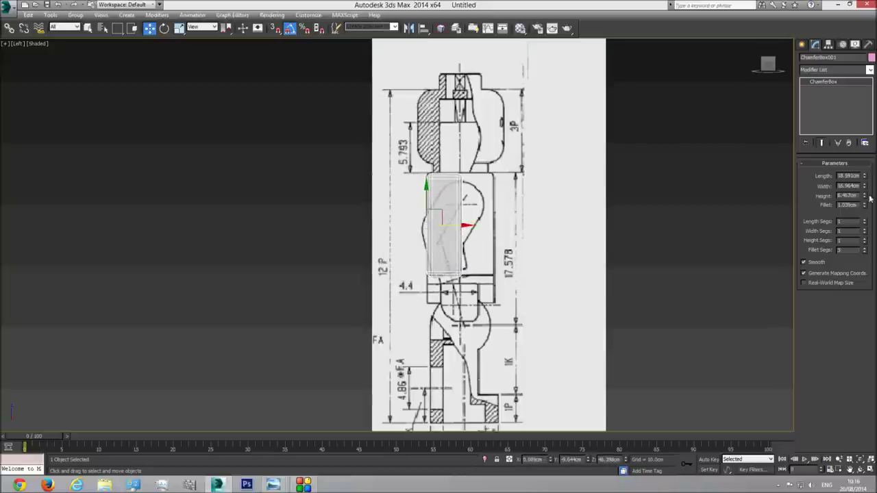
{"action": "left_click_drag", "start_coordinate": [864, 196], "coordinate": [864, 154]}
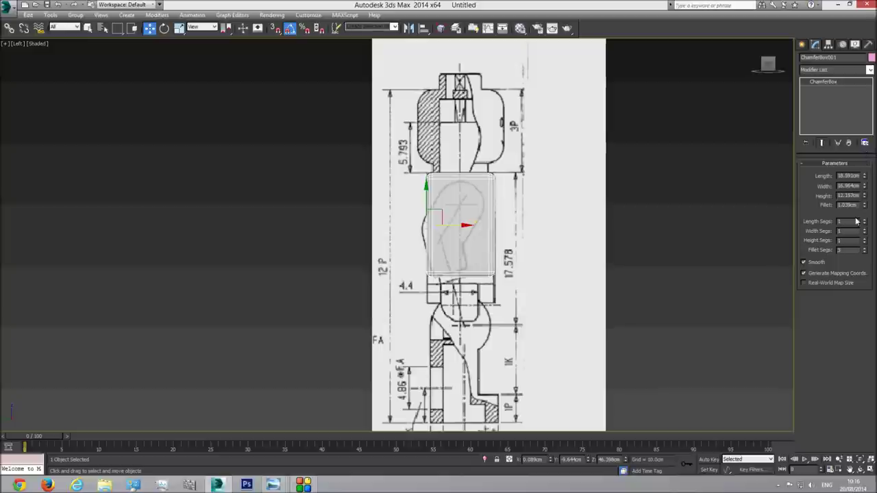
Step: Set the chamfer box's fillet to 0.8 cm and check its corners against the torso outline in the Left and Front views
{"action": "left_click_drag", "start_coordinate": [865, 207], "coordinate": [866, 218]}
{"action": "scroll", "coordinate": [486, 203], "scroll_direction": "up", "scroll_amount": 5}
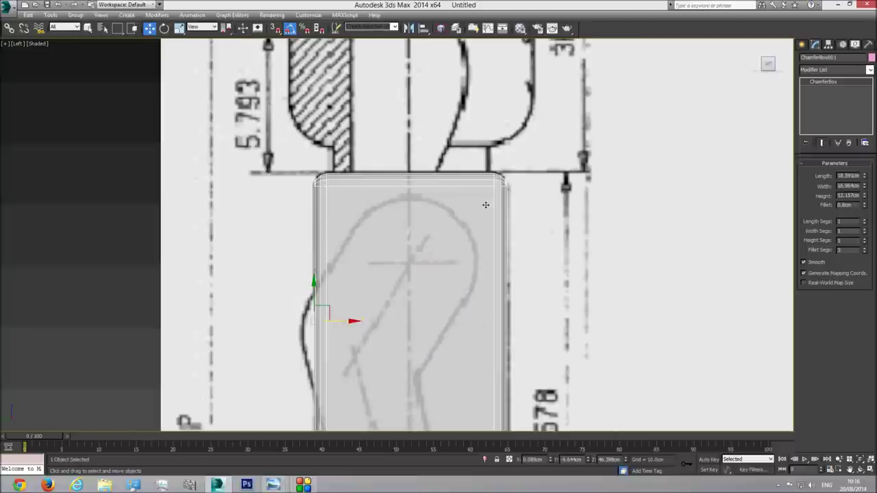
{"action": "key", "text": "f"}
{"action": "scroll", "coordinate": [485, 202], "scroll_direction": "up", "scroll_amount": 5}
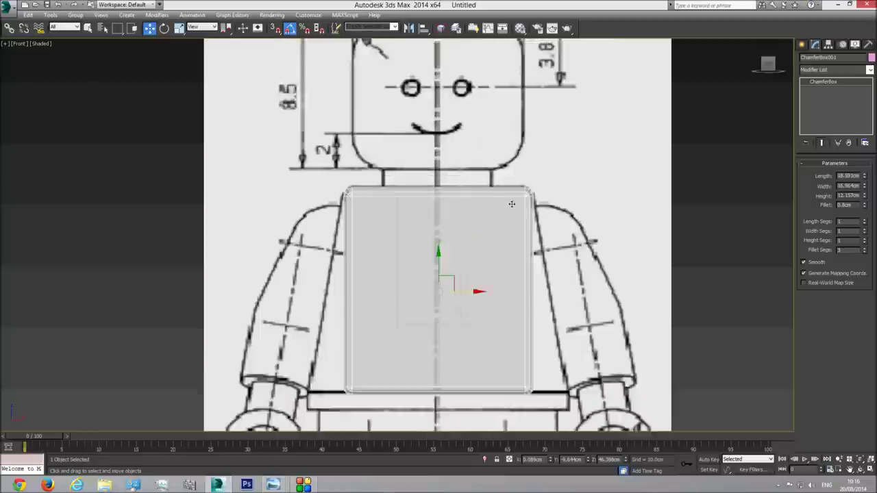
{"action": "scroll", "coordinate": [439, 248], "scroll_direction": "down", "scroll_amount": 5}
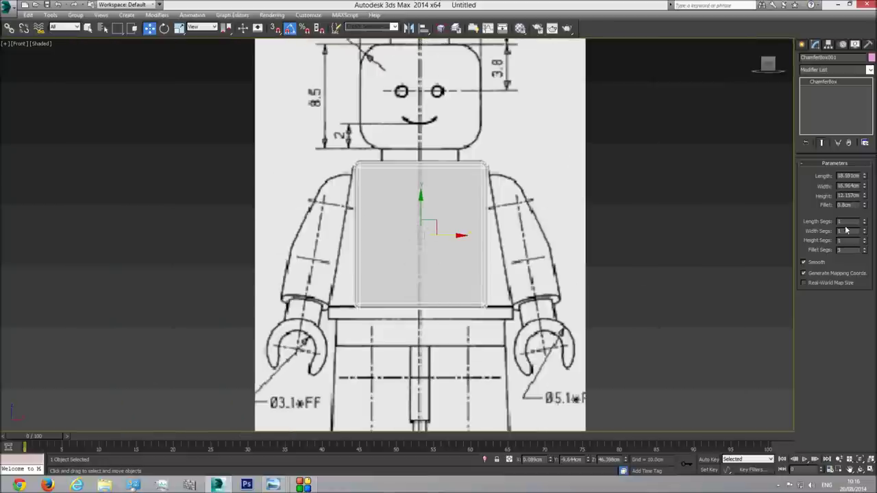
Step: Switch to an angled Perspective view, turn off See-Through for the chamfer box and deselect it
{"action": "key", "text": "p"}
{"action": "left_click", "coordinate": [860, 469]}
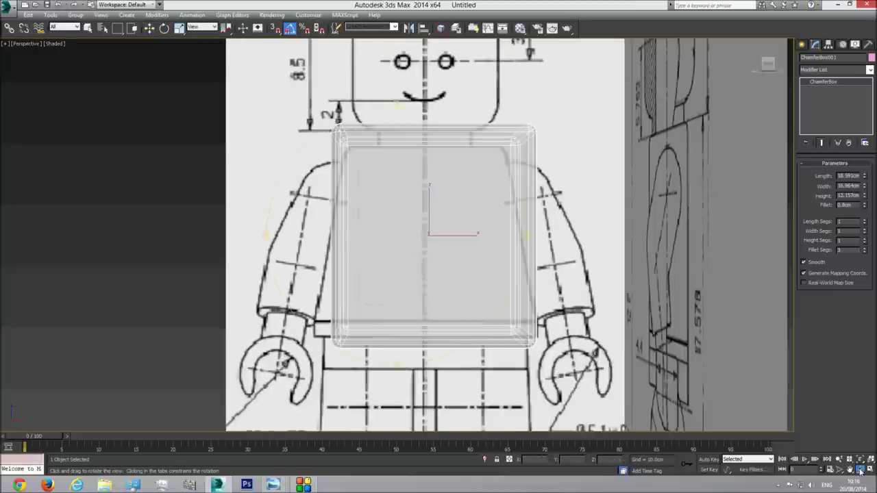
{"action": "left_click_drag", "start_coordinate": [391, 229], "coordinate": [391, 250]}
{"action": "right_click", "coordinate": [390, 250]}
{"action": "left_click", "coordinate": [55, 205]}
{"action": "left_click", "coordinate": [458, 234]}
{"action": "right_click", "coordinate": [459, 234]}
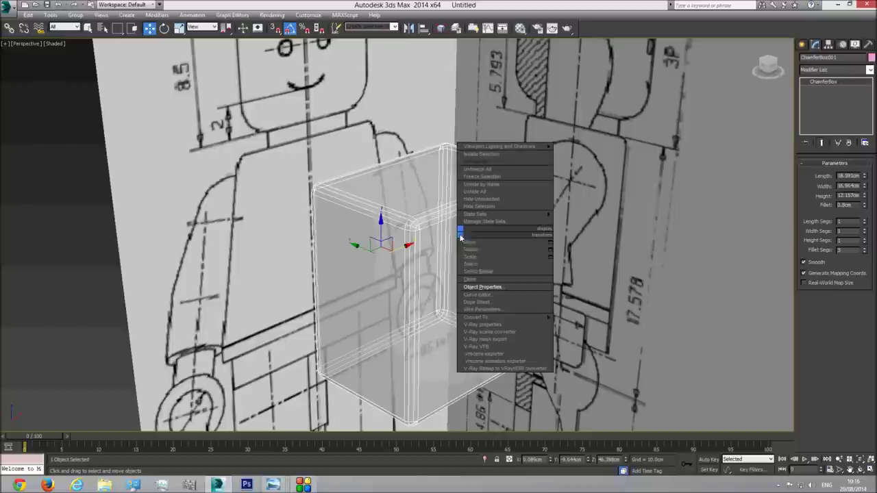
{"action": "left_click", "coordinate": [473, 284]}
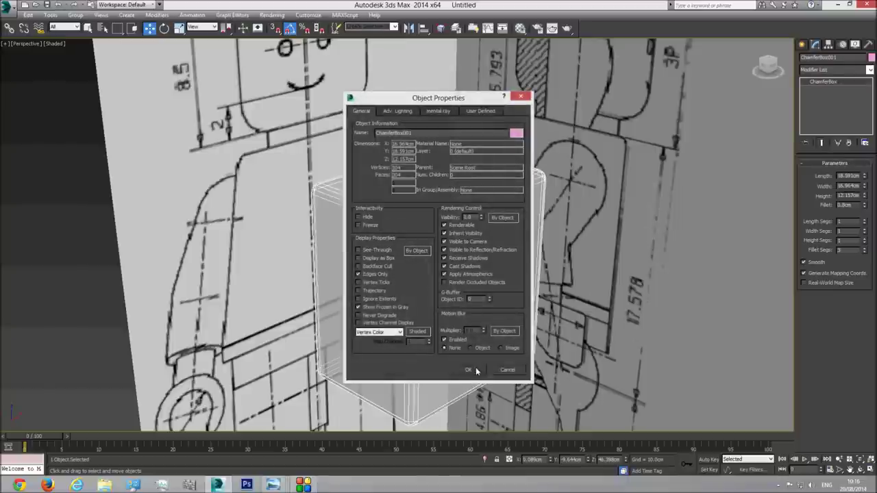
{"action": "left_click", "coordinate": [468, 370]}
{"action": "left_click", "coordinate": [36, 245]}
Step: Examine the chamfer box's rounded corners and fillet edges up close, both deselected and selected
{"action": "scroll", "coordinate": [409, 230], "scroll_direction": "up", "scroll_amount": 5}
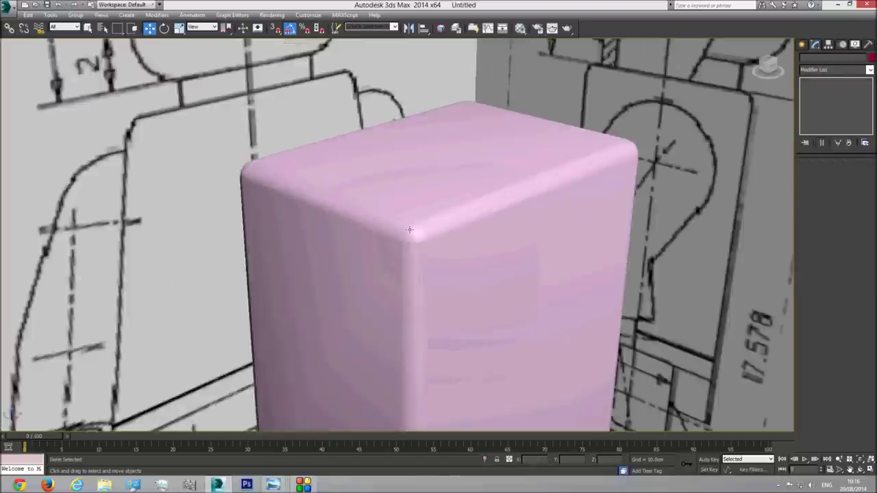
{"action": "scroll", "coordinate": [409, 230], "scroll_direction": "up", "scroll_amount": 3}
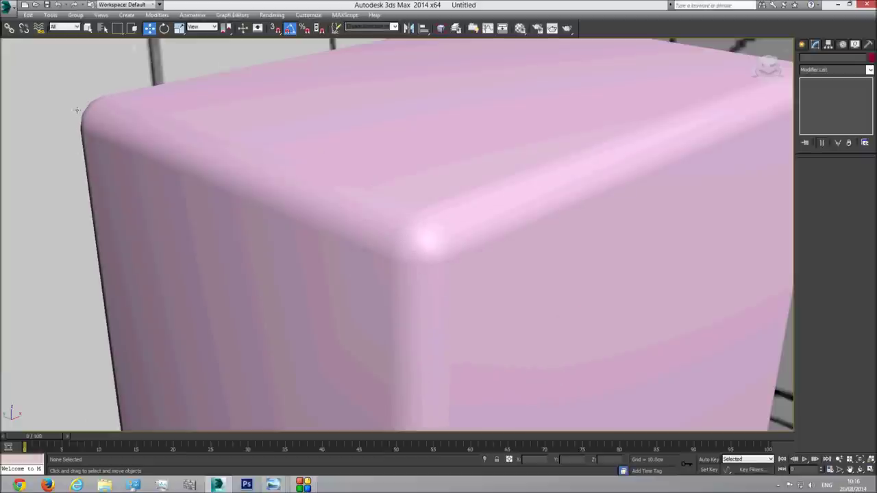
{"action": "left_click", "coordinate": [186, 148]}
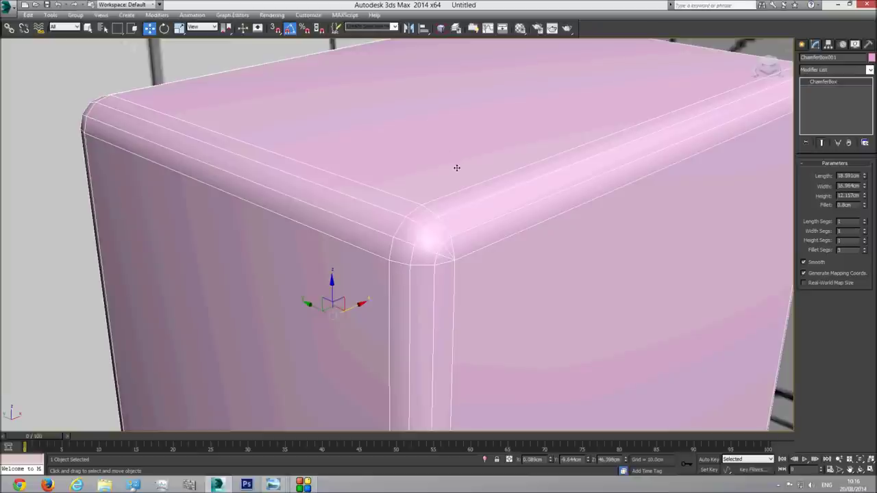
{"action": "scroll", "coordinate": [458, 171], "scroll_direction": "down", "scroll_amount": 5}
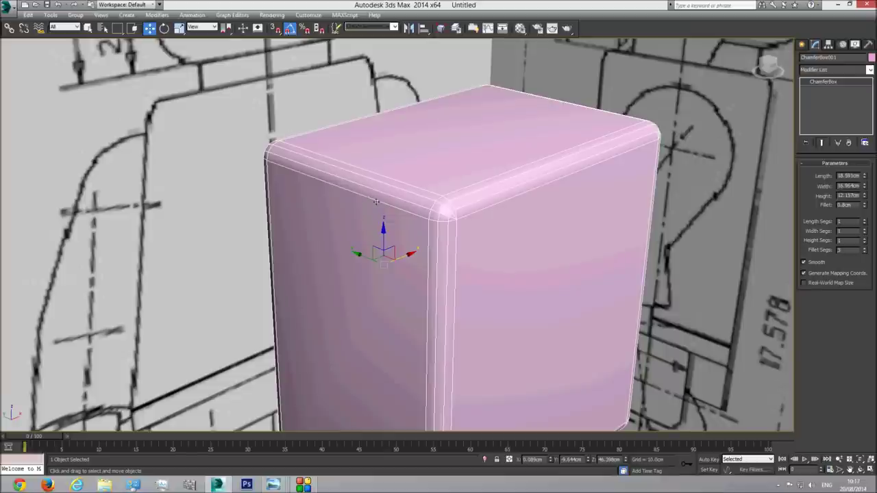
{"action": "scroll", "coordinate": [429, 214], "scroll_direction": "down", "scroll_amount": 5}
{"action": "scroll", "coordinate": [431, 230], "scroll_direction": "up", "scroll_amount": 2}
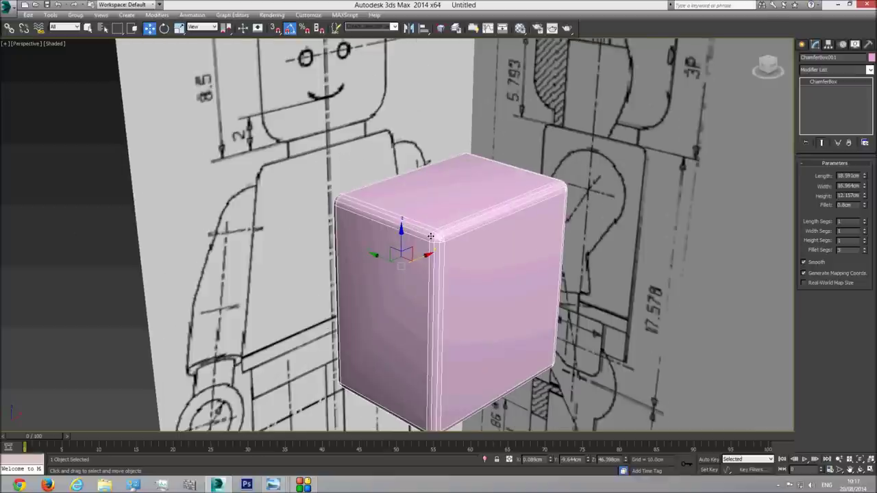
Step: Raise the chamfer box's fillet segments to 30 and inspect the smoothed corner
{"action": "scroll", "coordinate": [427, 237], "scroll_direction": "up", "scroll_amount": 3}
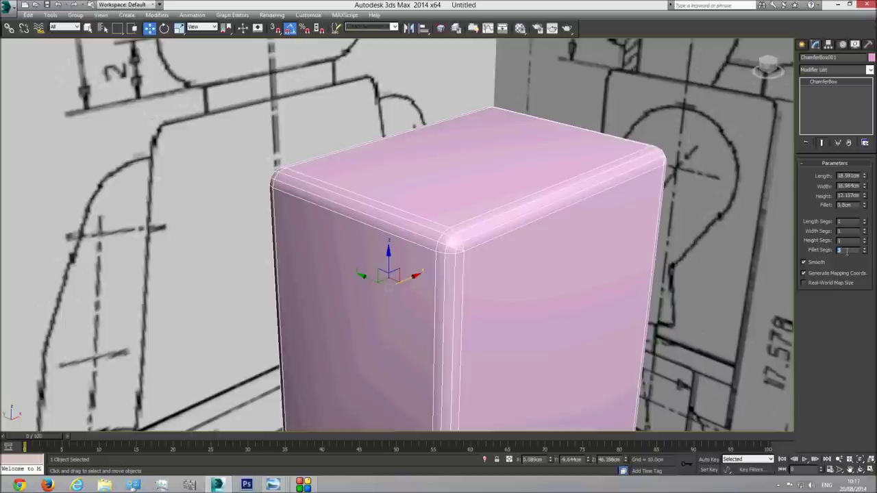
{"action": "type", "text": "0"}
{"action": "key", "text": "Return"}
{"action": "middle_click_drag", "start_coordinate": [387, 198], "coordinate": [384, 224]}
{"action": "scroll", "coordinate": [384, 224], "scroll_direction": "up", "scroll_amount": 3}
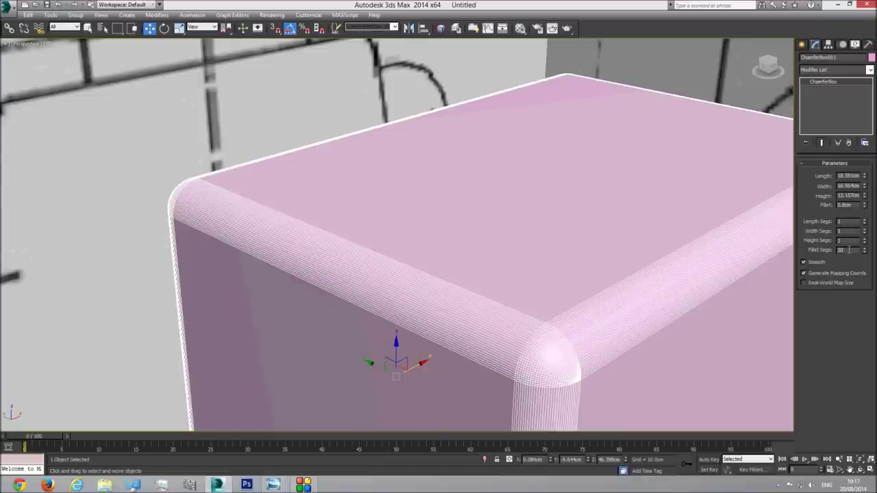
Step: Try 10 fillet segments on the chamfer box, settle on 15 and inspect the rounded corner
{"action": "type", "text": "10"}
{"action": "key", "text": "Return"}
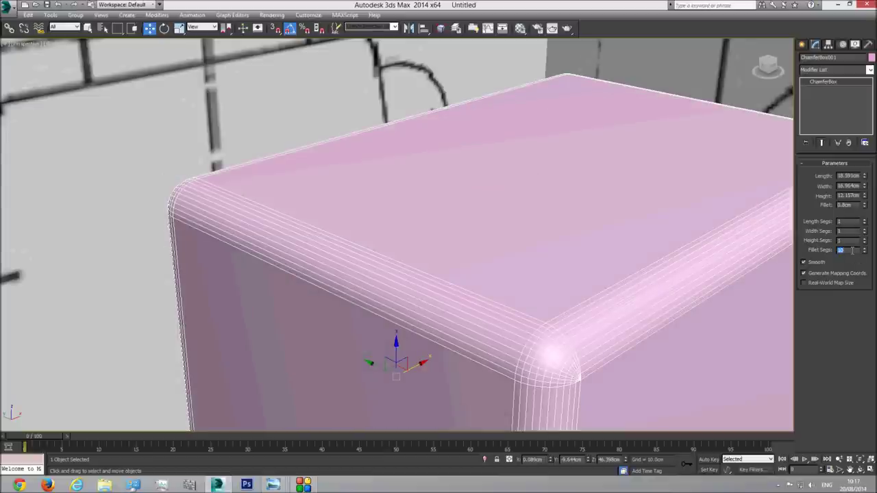
{"action": "type", "text": "15"}
{"action": "key", "text": "Return"}
{"action": "scroll", "coordinate": [446, 282], "scroll_direction": "down", "scroll_amount": 5}
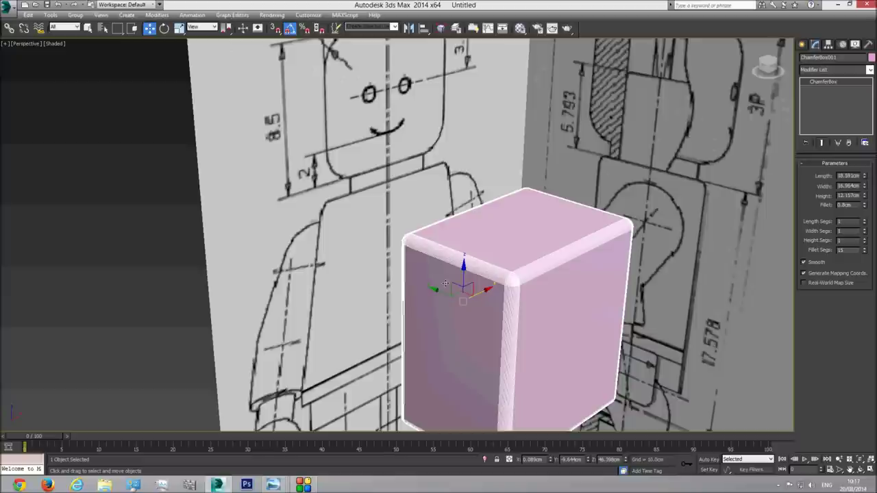
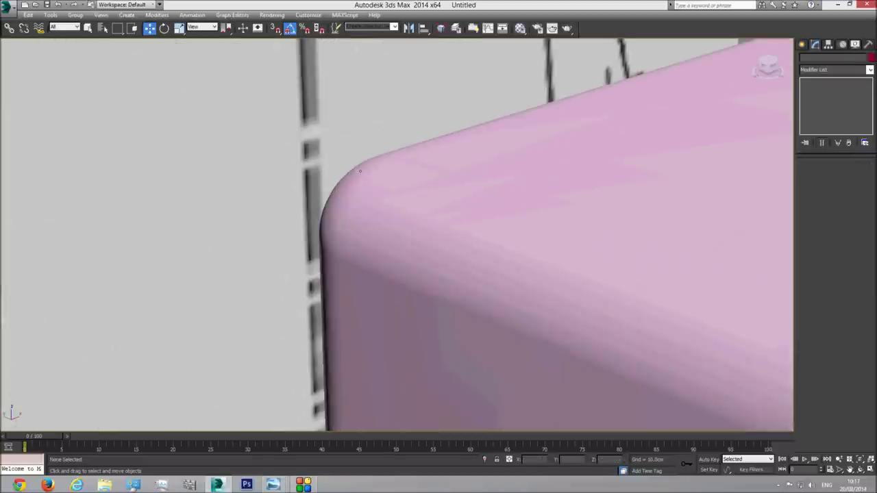
{"action": "scroll", "coordinate": [462, 190], "scroll_direction": "down", "scroll_amount": 5}
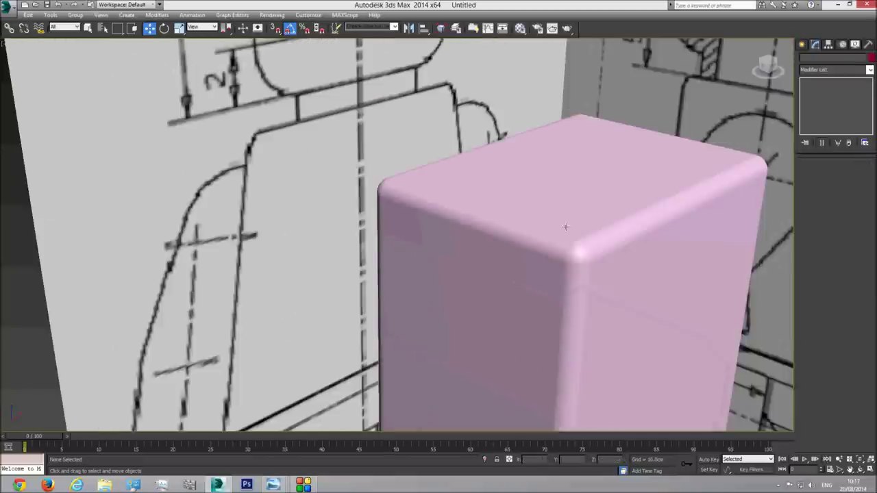
Step: Select the chamfer box and add an Edit Poly modifier to it in the Front view
{"action": "left_click", "coordinate": [568, 217]}
{"action": "key", "text": "f"}
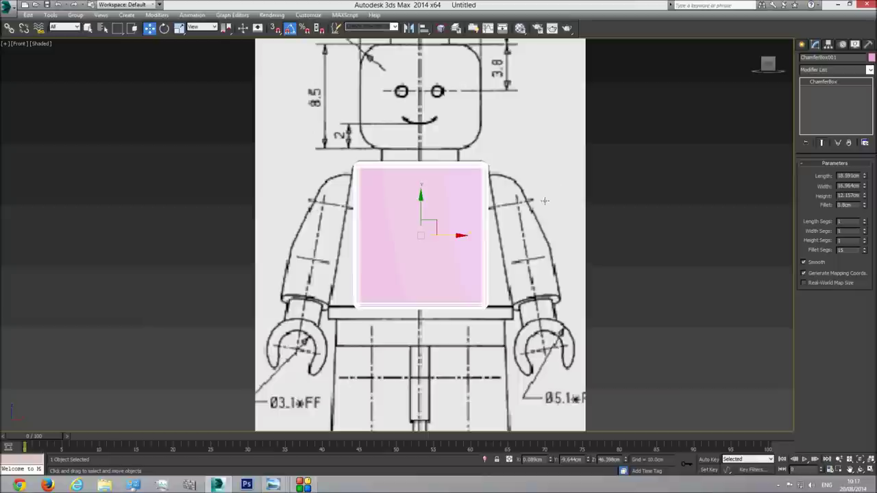
{"action": "key", "text": "F3"}
{"action": "key", "text": "F3"}
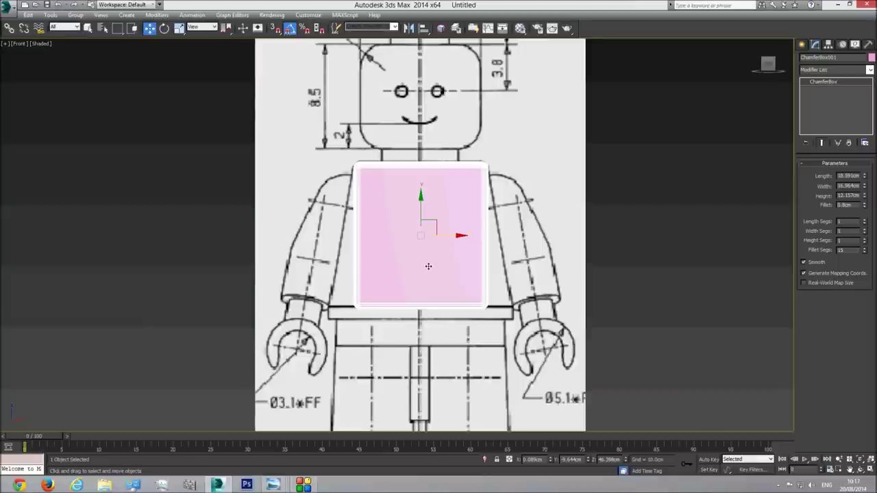
{"action": "left_click", "coordinate": [870, 69]}
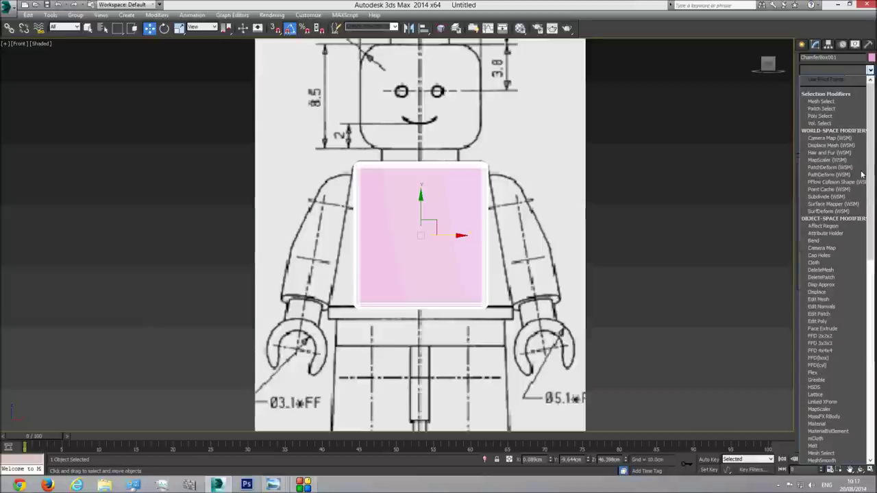
{"action": "left_click", "coordinate": [830, 321]}
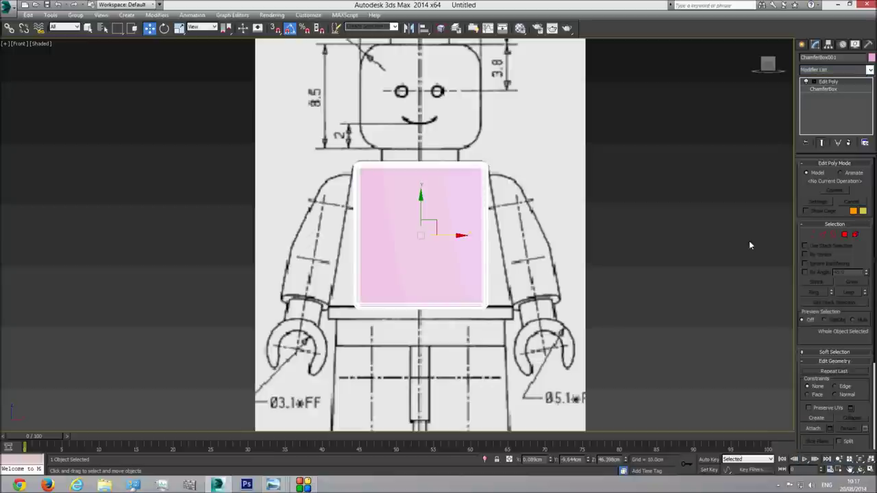
Step: Turn on See-Through for the chamfer box in its object properties
{"action": "right_click", "coordinate": [428, 256]}
{"action": "left_click", "coordinate": [456, 310]}
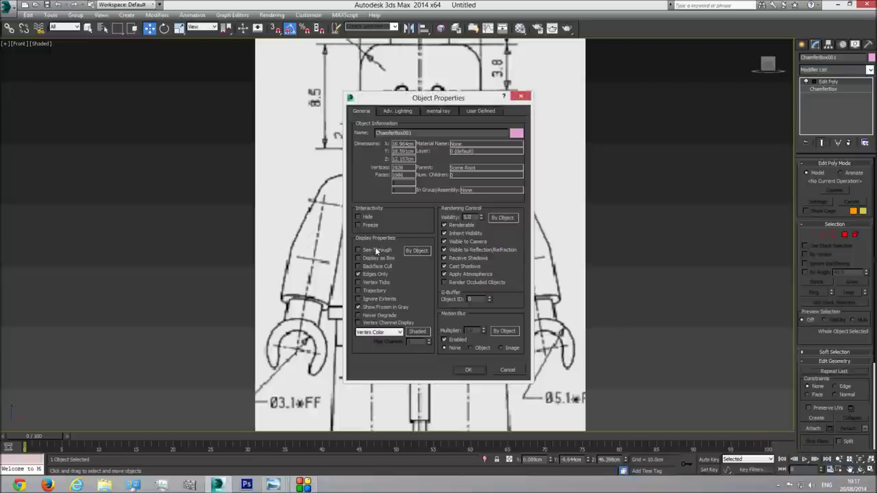
{"action": "left_click", "coordinate": [468, 369]}
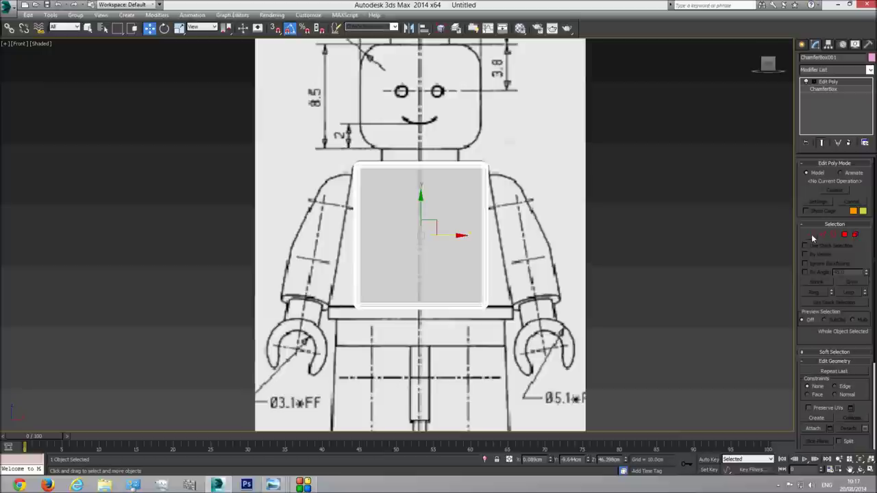
Step: Move the box's two lower corner vertex groups outward to match the flared base of the torso outline
{"action": "key", "text": "1"}
{"action": "left_click_drag", "start_coordinate": [470, 291], "coordinate": [536, 306]}
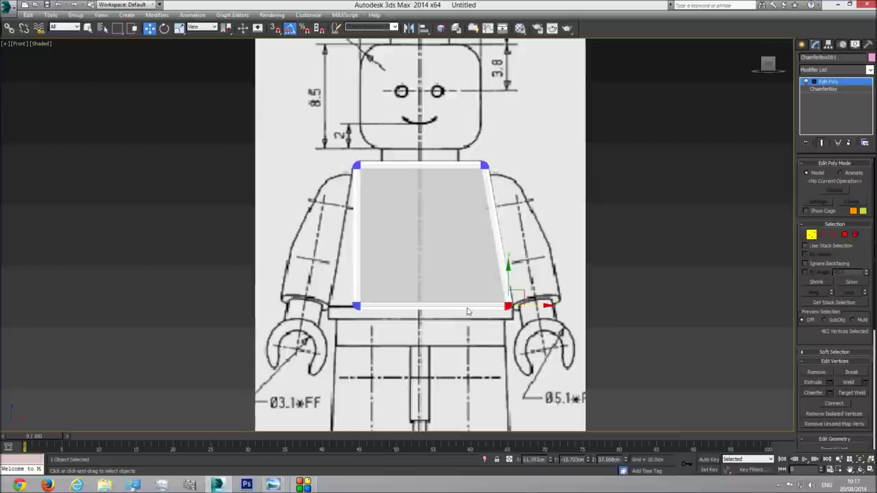
{"action": "left_click_drag", "start_coordinate": [305, 342], "coordinate": [306, 341]}
{"action": "left_click_drag", "start_coordinate": [384, 308], "coordinate": [359, 311]}
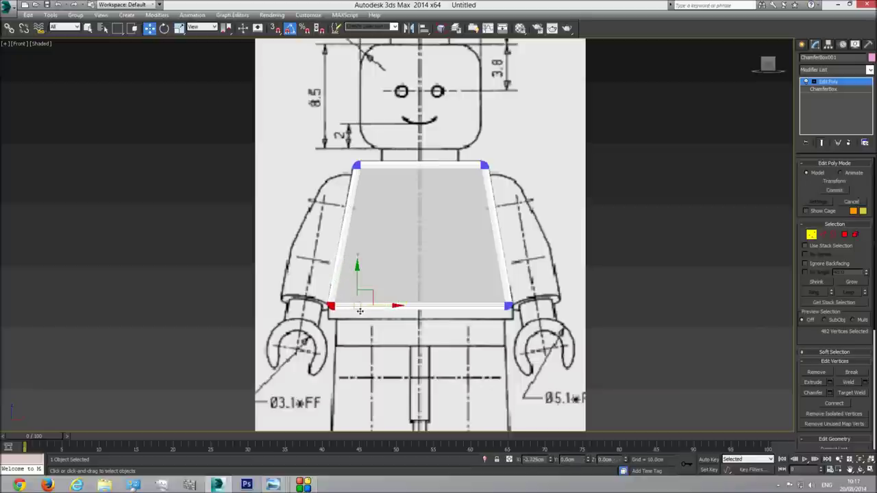
Step: Check the upper corner vertex groups against the shoulders and nudge the right-hand one onto the torso outline
{"action": "middle_click_drag", "start_coordinate": [396, 283], "coordinate": [470, 268]}
{"action": "scroll", "coordinate": [470, 268], "scroll_direction": "up", "scroll_amount": 2}
{"action": "left_click_drag", "start_coordinate": [456, 90], "coordinate": [367, 151]}
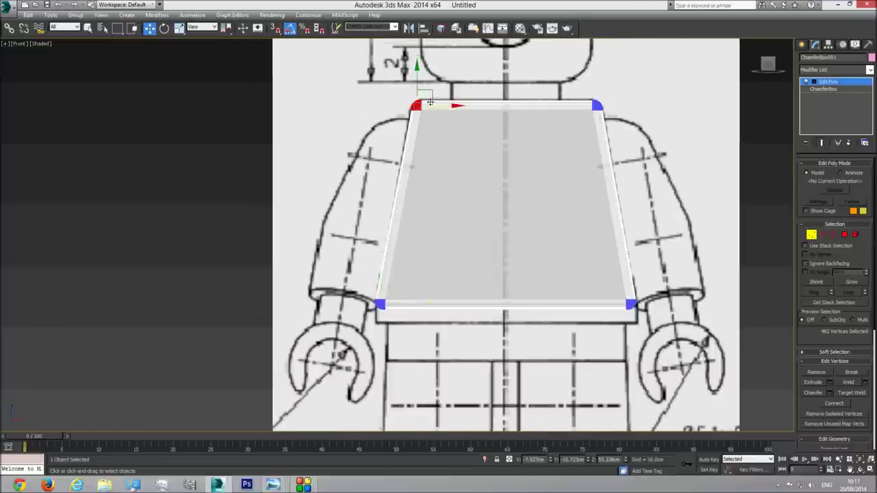
{"action": "middle_click_drag", "start_coordinate": [432, 103], "coordinate": [446, 169]}
{"action": "scroll", "coordinate": [445, 169], "scroll_direction": "up", "scroll_amount": 2}
{"action": "left_click_drag", "start_coordinate": [618, 133], "coordinate": [751, 231]}
{"action": "middle_click_drag", "start_coordinate": [706, 187], "coordinate": [625, 183]}
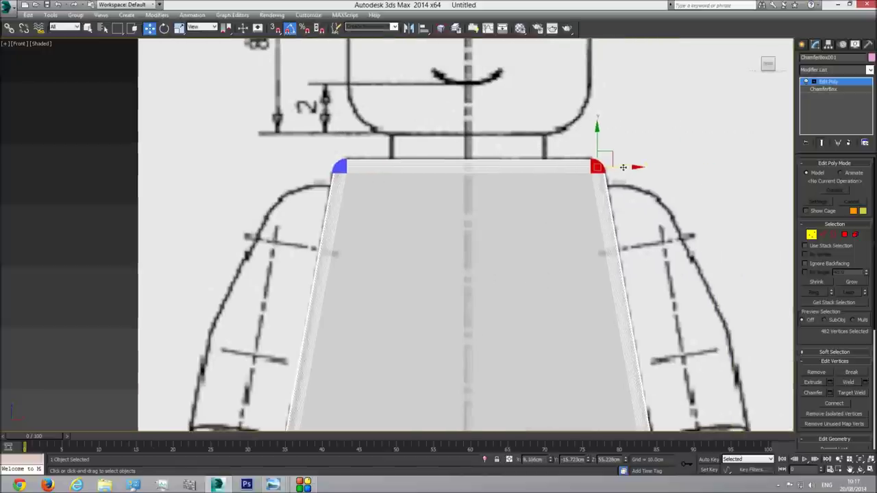
{"action": "left_click_drag", "start_coordinate": [623, 167], "coordinate": [622, 167]}
{"action": "scroll", "coordinate": [634, 285], "scroll_direction": "down", "scroll_amount": 3}
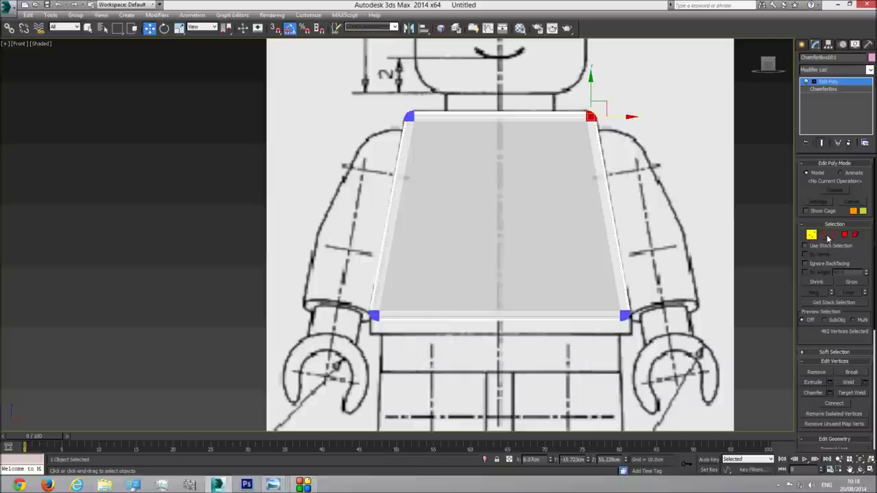
Step: Activate the Slice Plane on the torso, move it into the box and rotate it to horizontal
{"action": "scroll", "coordinate": [822, 330], "scroll_direction": "down", "scroll_amount": 4}
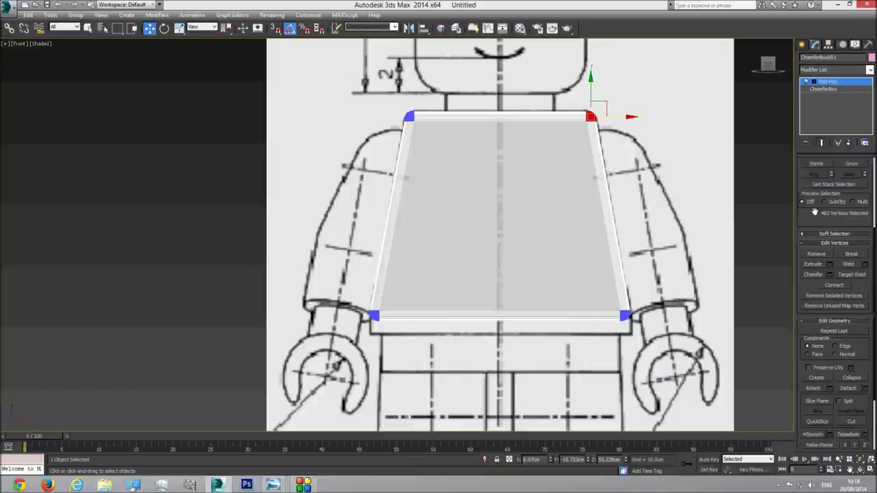
{"action": "left_click", "coordinate": [815, 394]}
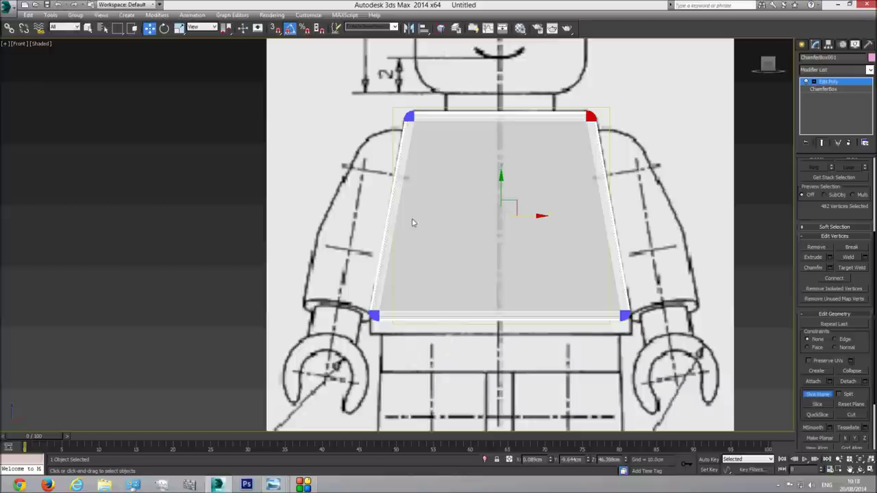
{"action": "key", "text": "p"}
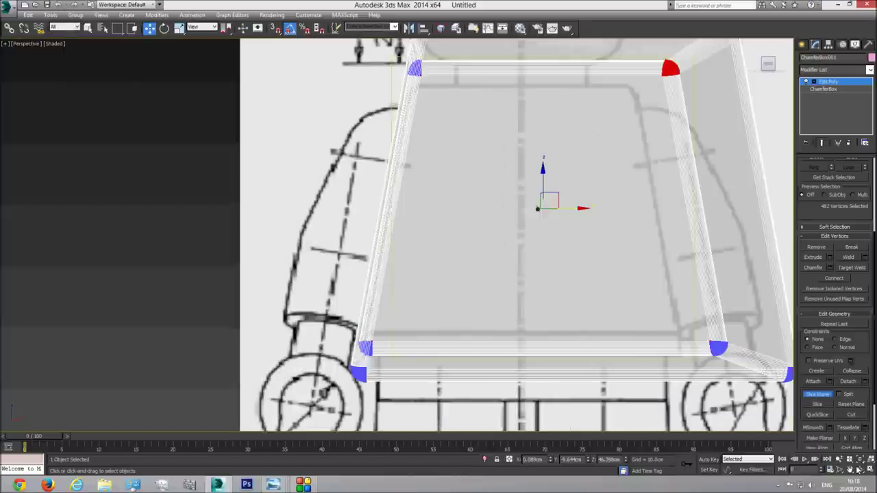
{"action": "left_click", "coordinate": [860, 469]}
{"action": "left_click_drag", "start_coordinate": [475, 263], "coordinate": [526, 248]}
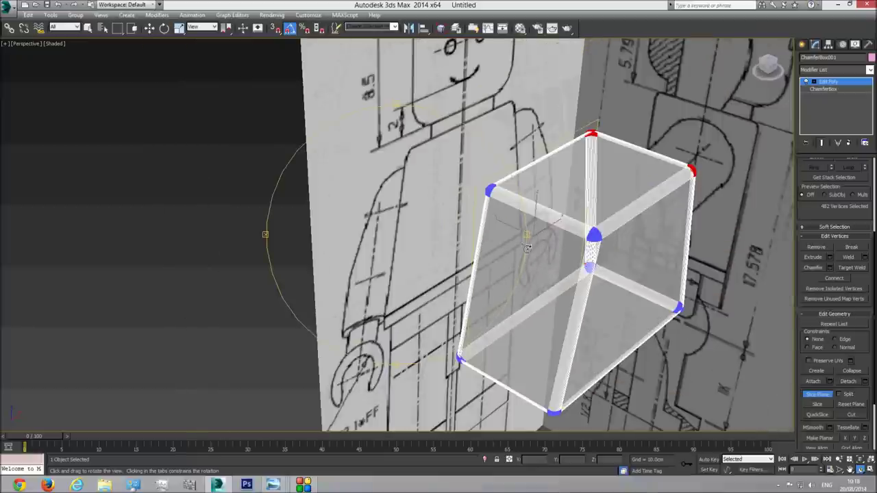
{"action": "left_click", "coordinate": [149, 27]}
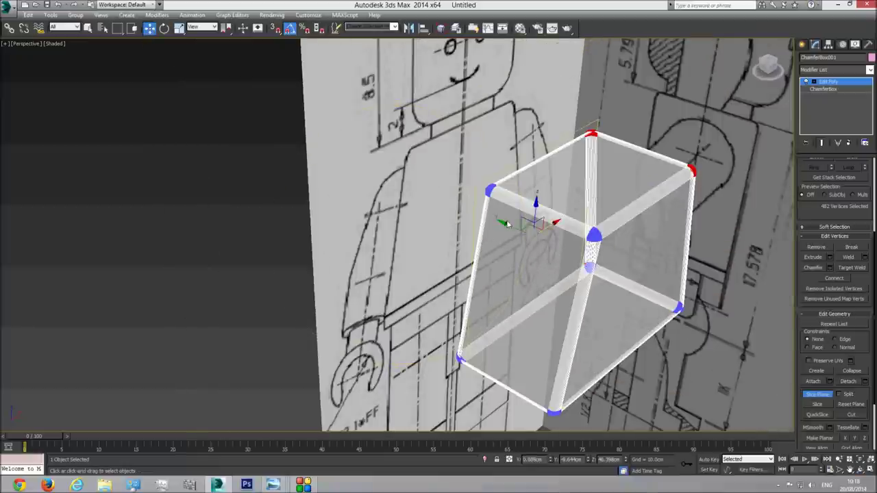
{"action": "left_click_drag", "start_coordinate": [508, 224], "coordinate": [552, 257]}
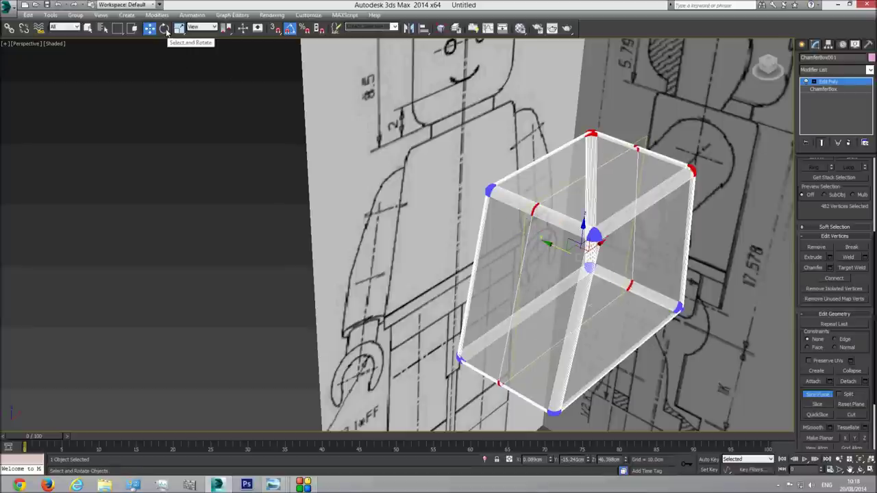
{"action": "key", "text": "e"}
{"action": "left_click_drag", "start_coordinate": [611, 258], "coordinate": [626, 292]}
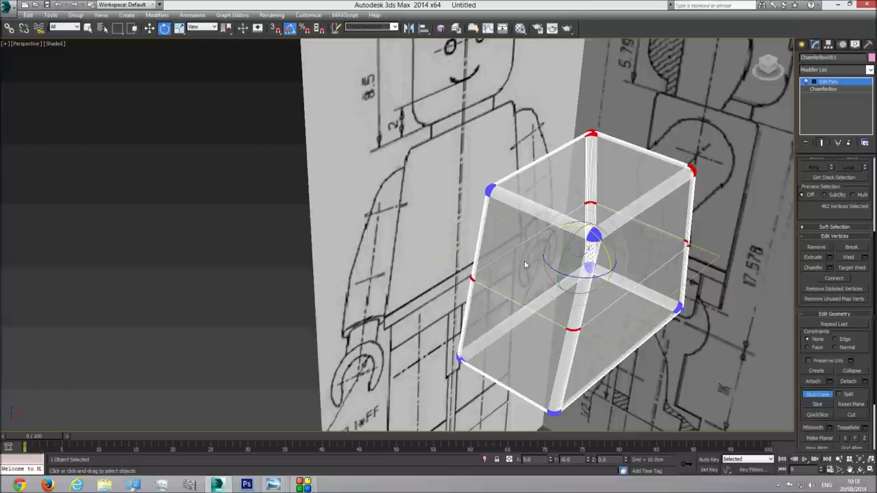
Step: Lower the slice plane to just above the bottom fillet in the Front view and slice the torso there
{"action": "key", "text": "f"}
{"action": "left_click", "coordinate": [149, 27]}
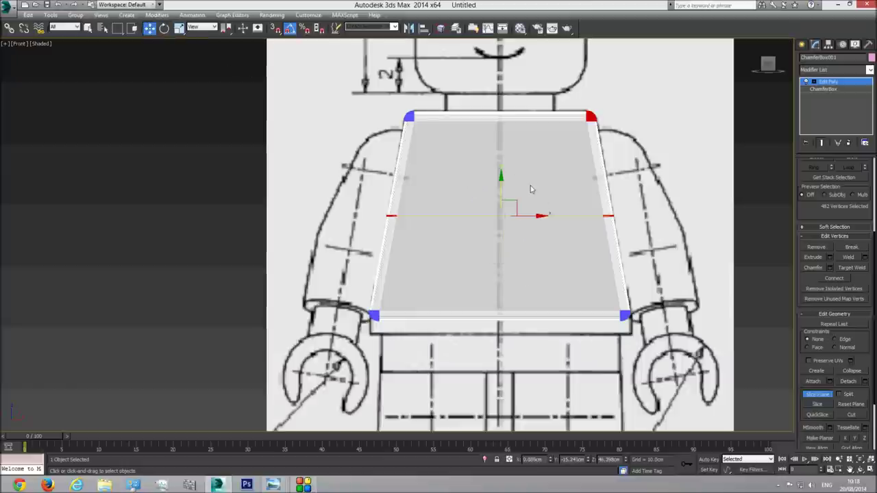
{"action": "left_click_drag", "start_coordinate": [499, 197], "coordinate": [505, 280]}
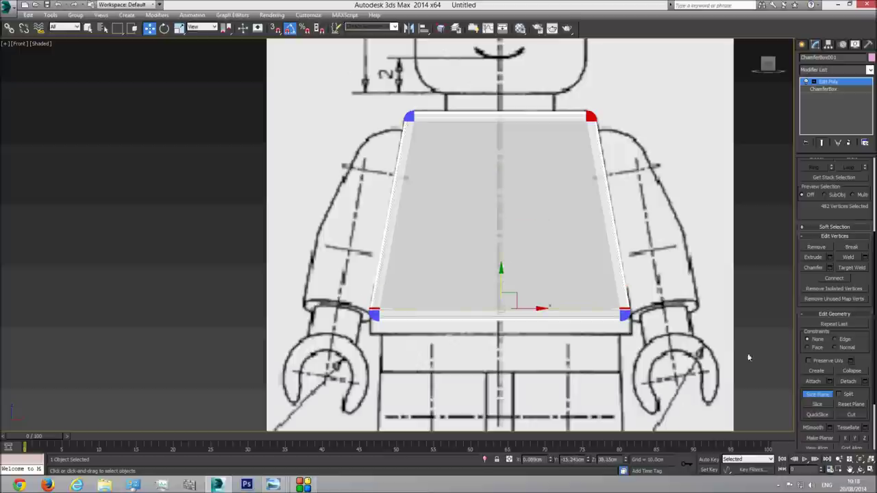
{"action": "left_click", "coordinate": [819, 395]}
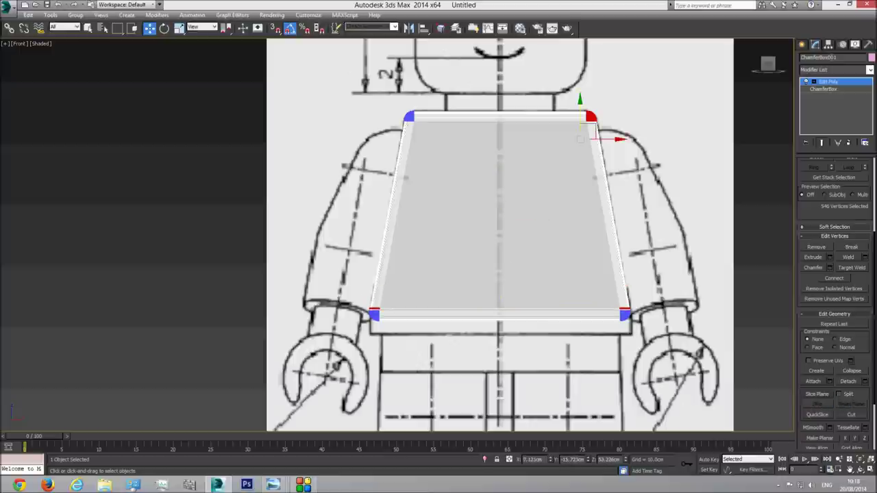
Step: Select the polygons below the new slice along the torso's base and delete them
{"action": "left_click", "coordinate": [836, 83]}
{"action": "left_click", "coordinate": [844, 235]}
{"action": "scroll", "coordinate": [612, 333], "scroll_direction": "up", "scroll_amount": 3}
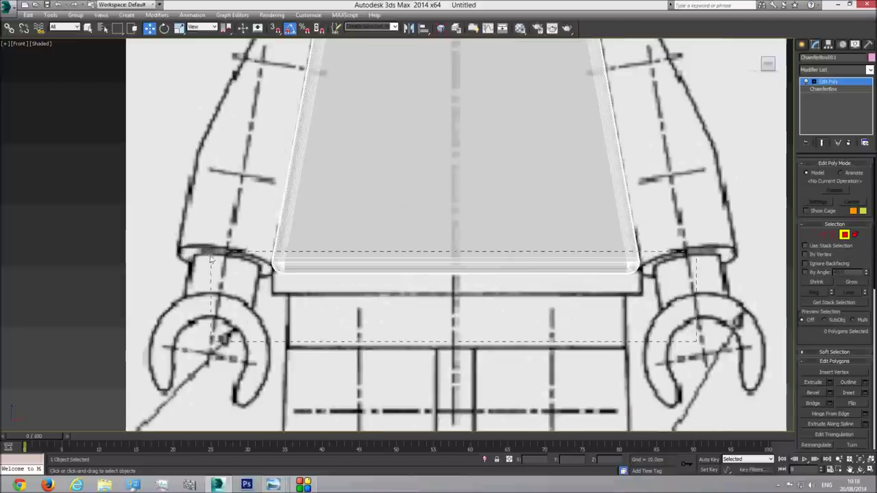
{"action": "left_click", "coordinate": [291, 274]}
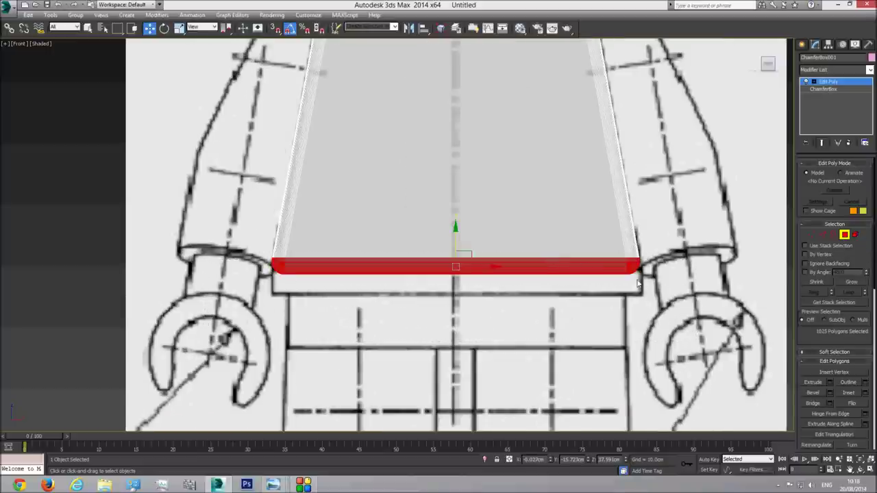
{"action": "key", "text": "Delete"}
Step: Lower the torso's bottom vertices to the top line of the waist band and align both corners with the outline
{"action": "left_click", "coordinate": [810, 234]}
{"action": "left_click_drag", "start_coordinate": [671, 242], "coordinate": [257, 303]}
{"action": "left_click_drag", "start_coordinate": [455, 226], "coordinate": [456, 237]}
{"action": "left_click_drag", "start_coordinate": [663, 254], "coordinate": [615, 284]}
{"action": "left_click_drag", "start_coordinate": [317, 248], "coordinate": [269, 275]}
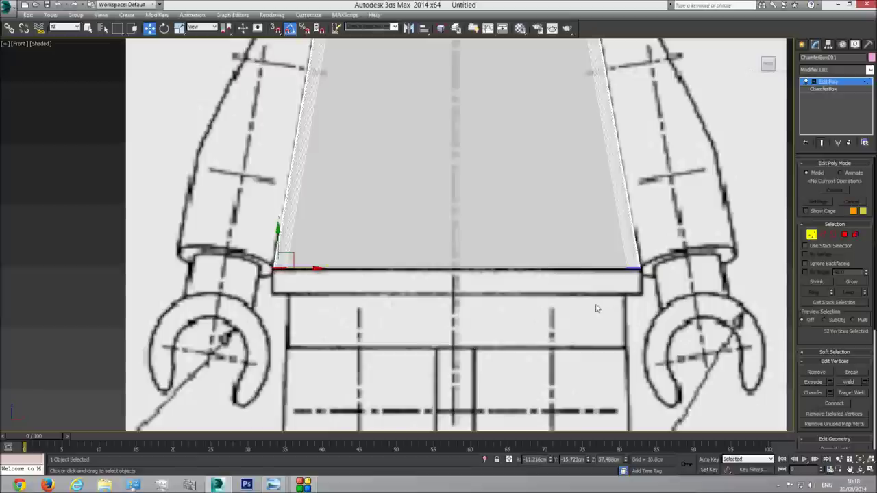
Step: Select the open border at the torso's base and extend new polygons straight down to the waist band's lower line
{"action": "left_click", "coordinate": [833, 235]}
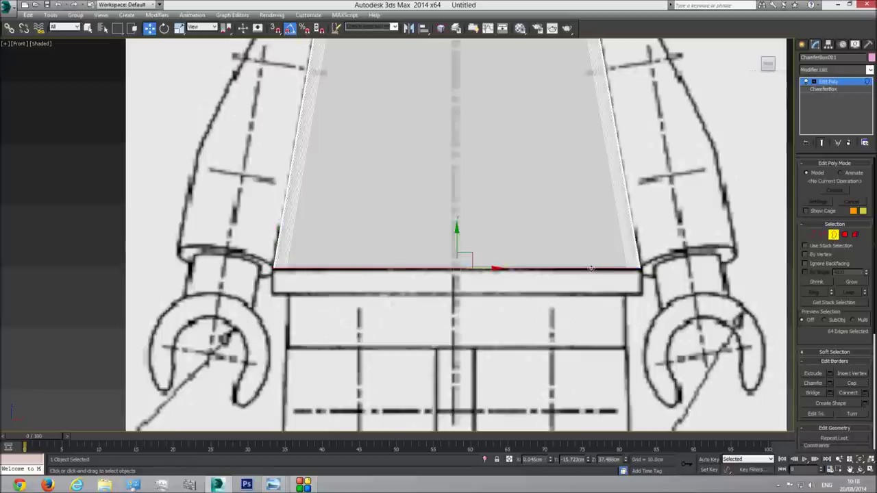
{"action": "key", "text": "p"}
{"action": "left_click", "coordinate": [862, 461]}
{"action": "left_click", "coordinate": [860, 470]}
{"action": "left_click_drag", "start_coordinate": [384, 259], "coordinate": [424, 242]}
{"action": "left_click_drag", "start_coordinate": [402, 133], "coordinate": [343, 231]}
{"action": "key", "text": "w"}
{"action": "left_click", "coordinate": [477, 164]}
{"action": "double_click", "coordinate": [469, 202]}
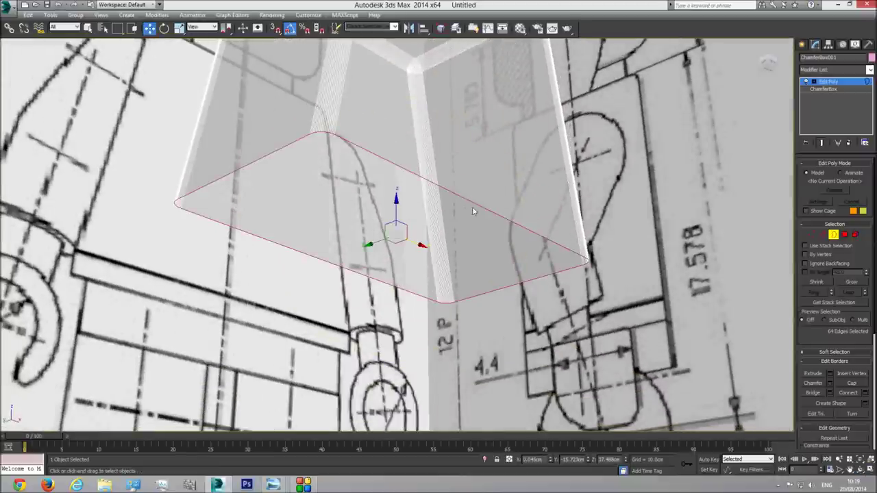
{"action": "key", "text": "f"}
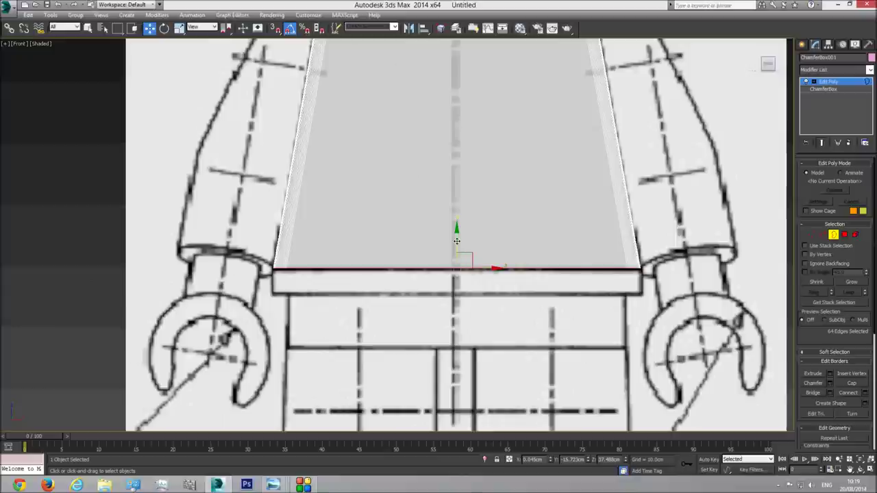
{"action": "left_click_drag", "start_coordinate": [456, 240], "coordinate": [456, 267], "text": "shift"}
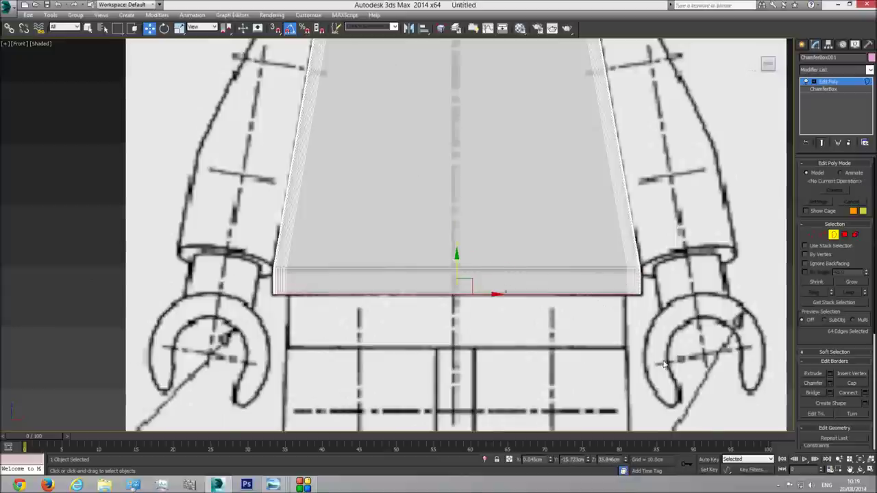
Step: Switch to an angled Perspective view and turn off See-Through for the torso
{"action": "key", "text": "p"}
{"action": "left_click", "coordinate": [860, 470]}
{"action": "mouse_move", "coordinate": [439, 257]}
{"action": "left_mouse_down"}
{"action": "mouse_move", "coordinate": [385, 262]}
{"action": "mouse_move", "coordinate": [444, 260]}
{"action": "left_mouse_up"}
{"action": "scroll", "coordinate": [387, 263], "scroll_direction": "down", "scroll_amount": 5}
{"action": "right_click", "coordinate": [415, 261]}
{"action": "right_click", "coordinate": [432, 243]}
{"action": "left_click", "coordinate": [492, 296]}
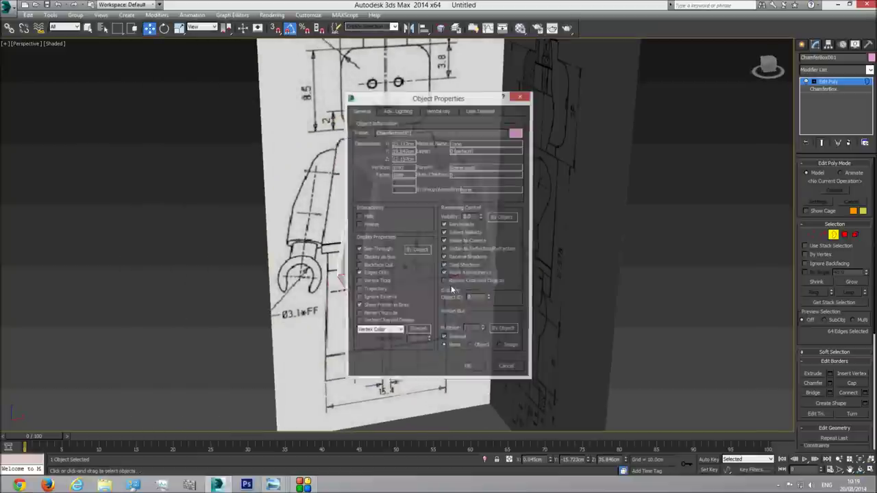
{"action": "left_click", "coordinate": [467, 370]}
Step: Leave border editing, deselect the torso and examine its tapered shape with and without edged faces
{"action": "left_click", "coordinate": [656, 257]}
{"action": "key", "text": "F4"}
{"action": "left_click", "coordinate": [833, 234]}
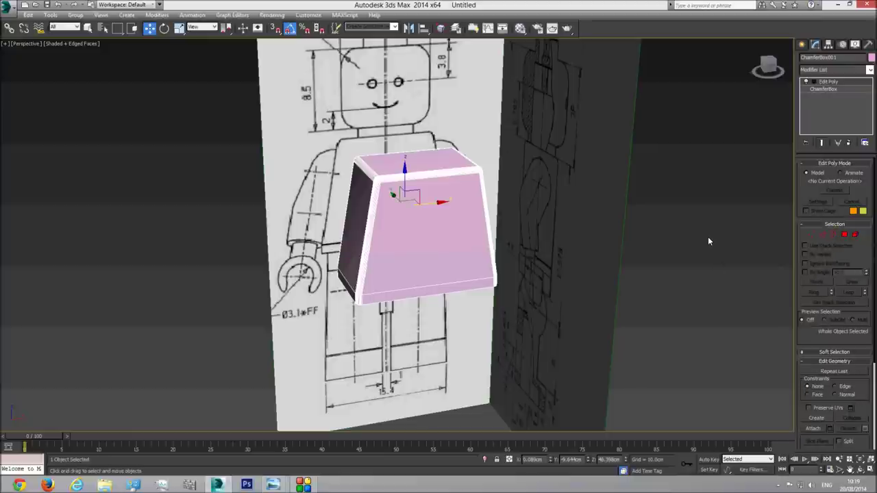
{"action": "left_click", "coordinate": [709, 240]}
{"action": "key", "text": "F4"}
{"action": "left_click", "coordinate": [862, 470]}
{"action": "left_click_drag", "start_coordinate": [454, 276], "coordinate": [481, 264]}
{"action": "middle_click_drag", "start_coordinate": [475, 249], "coordinate": [447, 290]}
{"action": "scroll", "coordinate": [448, 290], "scroll_direction": "up", "scroll_amount": 3}
{"action": "scroll", "coordinate": [447, 290], "scroll_direction": "down", "scroll_amount": 5}
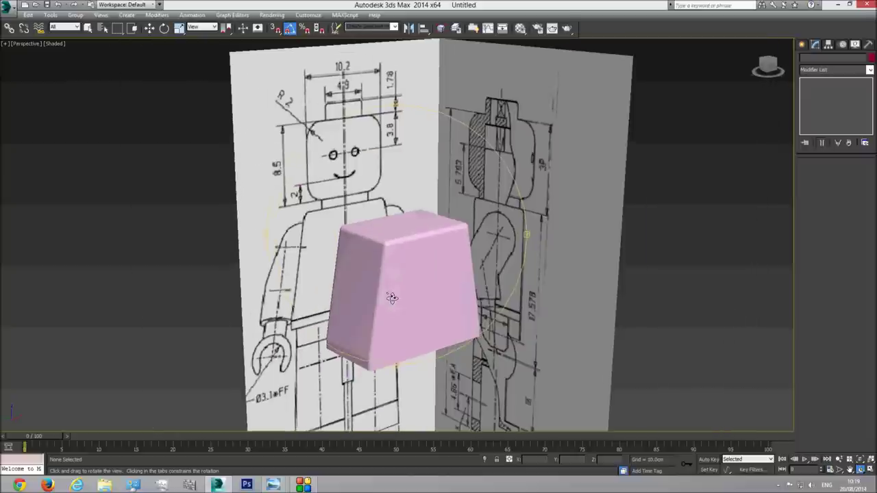
Step: Cap the open border on the underside of the torso and leave border editing
{"action": "left_click_drag", "start_coordinate": [393, 293], "coordinate": [375, 227]}
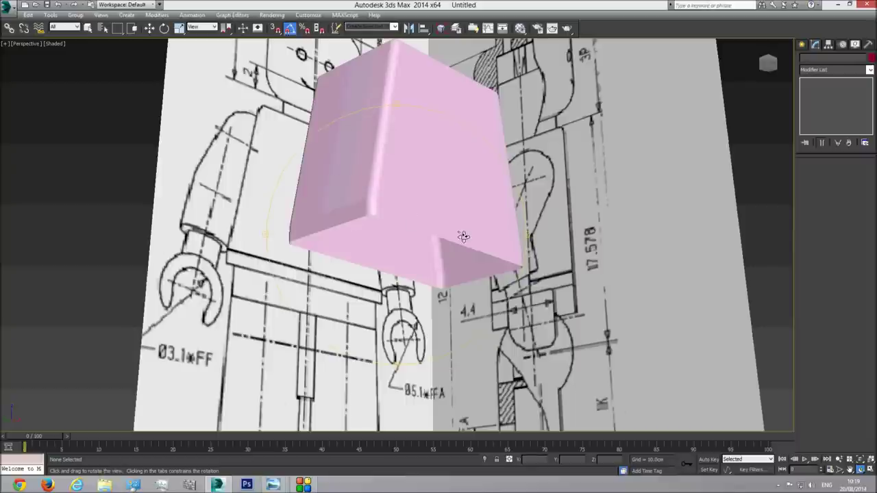
{"action": "key", "text": "w"}
{"action": "left_click", "coordinate": [386, 237]}
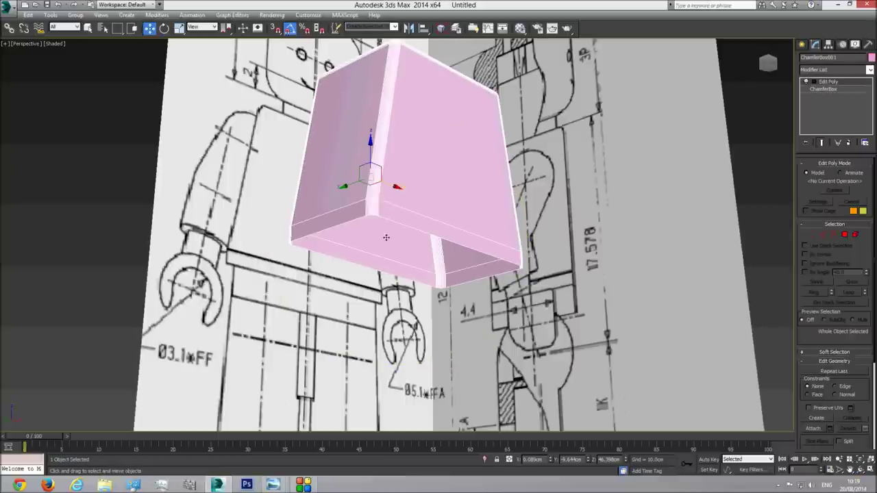
{"action": "left_click", "coordinate": [833, 235]}
{"action": "left_click", "coordinate": [436, 237]}
{"action": "left_click", "coordinate": [848, 384]}
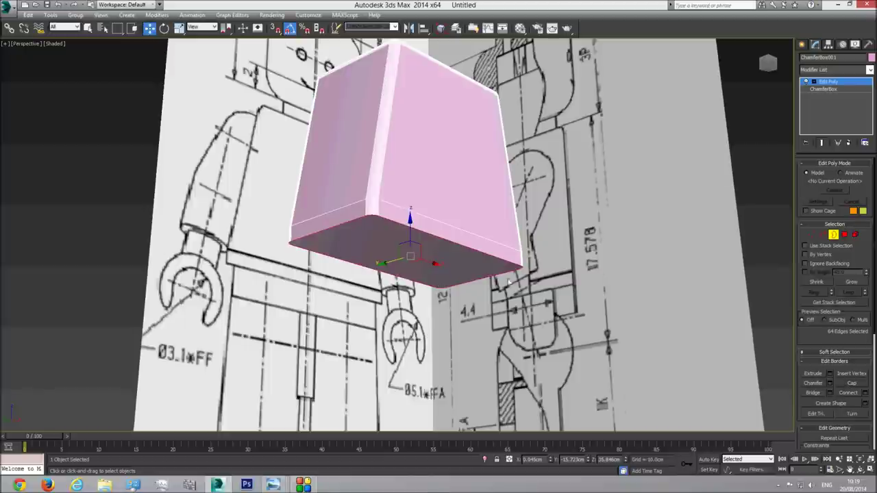
{"action": "left_click", "coordinate": [771, 226]}
{"action": "left_click", "coordinate": [848, 83]}
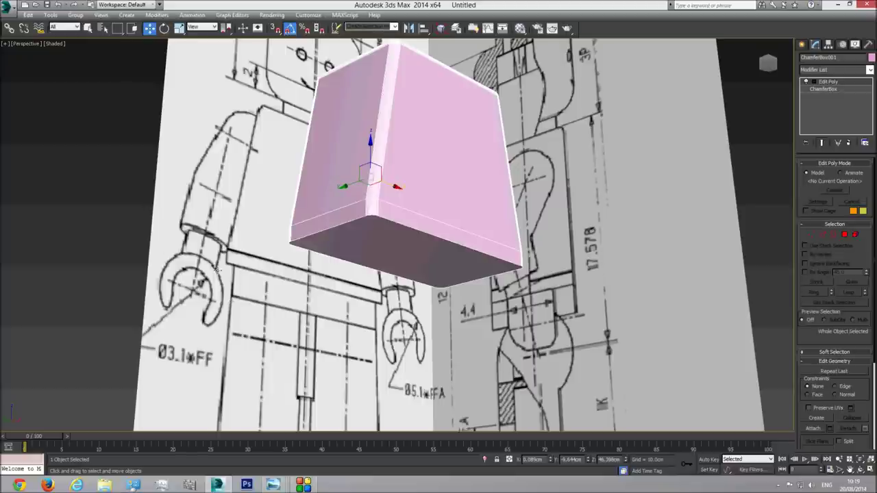
Step: Check the LEGO man photo, and in Front view draw a box over the waist band, about 21.3 by 3.5 cm and 5.6 cm high
{"action": "mouse_move", "coordinate": [281, 483]}
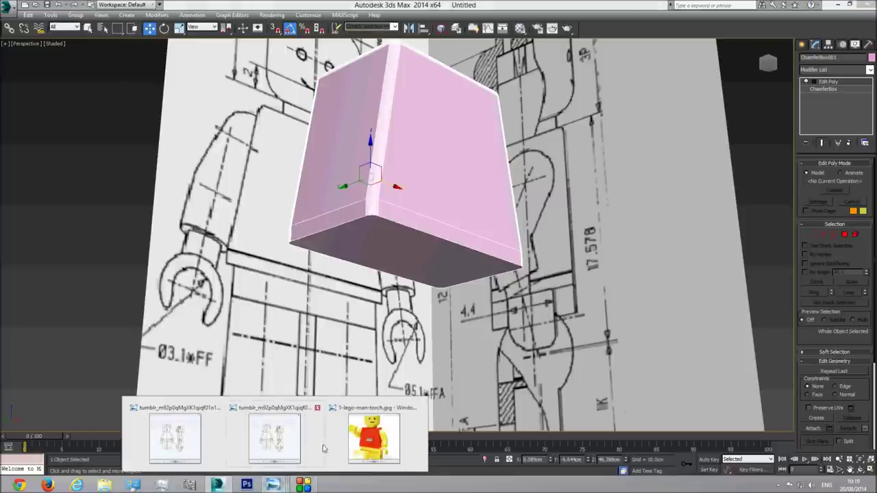
{"action": "left_click", "coordinate": [373, 433]}
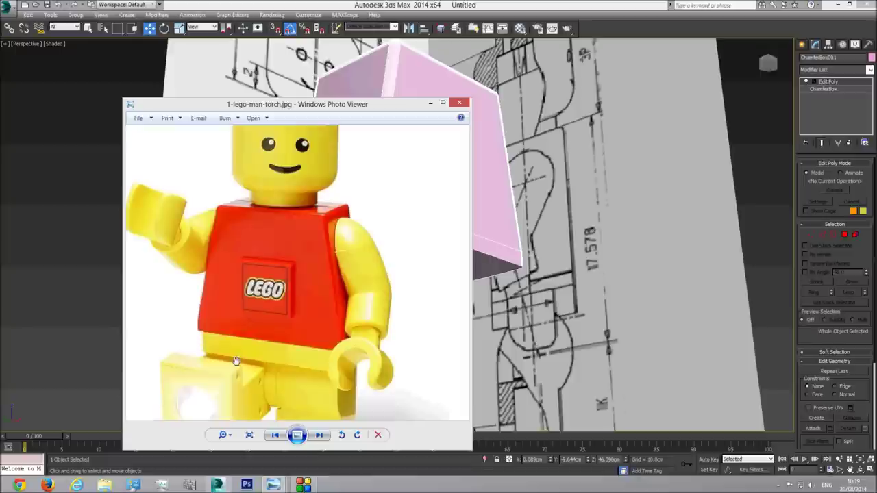
{"action": "key", "text": "alt+Tab"}
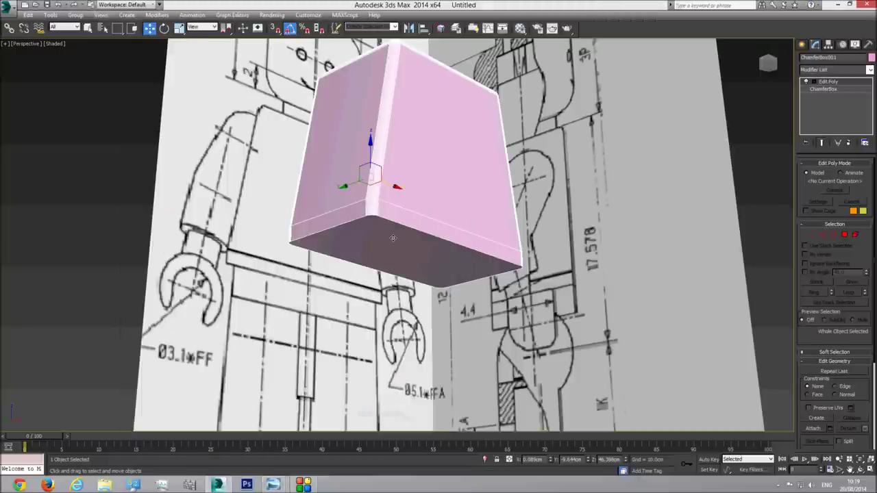
{"action": "key", "text": "f"}
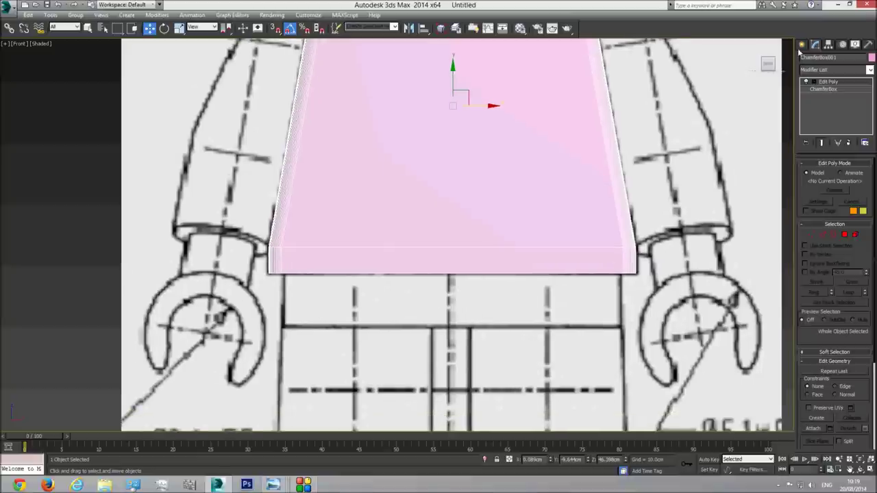
{"action": "left_click", "coordinate": [802, 45]}
{"action": "left_click", "coordinate": [812, 73]}
{"action": "left_click", "coordinate": [822, 80]}
{"action": "left_click", "coordinate": [817, 102]}
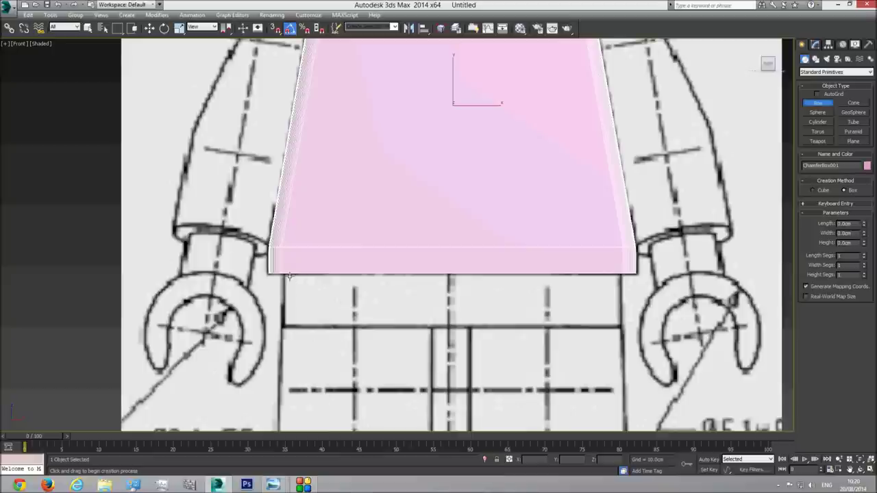
{"action": "left_click_drag", "start_coordinate": [284, 274], "coordinate": [622, 329]}
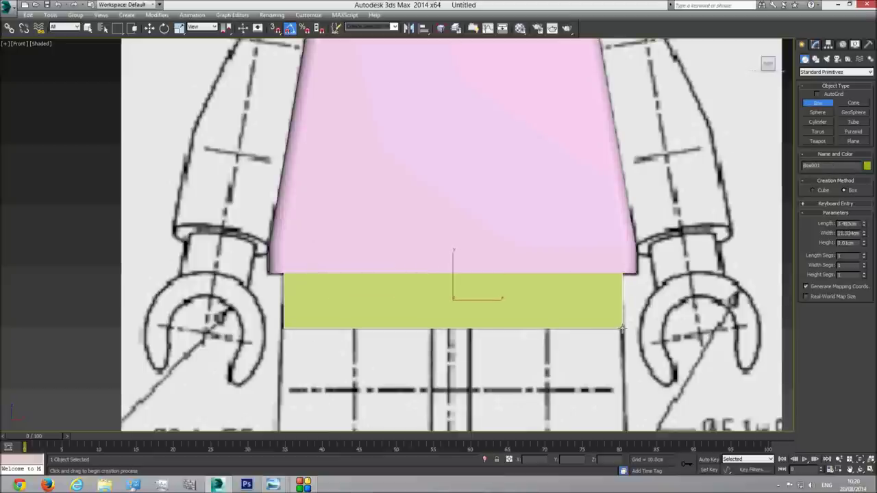
{"action": "left_click", "coordinate": [624, 224]}
Step: Move the waist box under the torso in Left view and increase its height to about 11.8 cm to span the torso's depth
{"action": "key", "text": "l"}
{"action": "scroll", "coordinate": [358, 298], "scroll_direction": "down", "scroll_amount": 5}
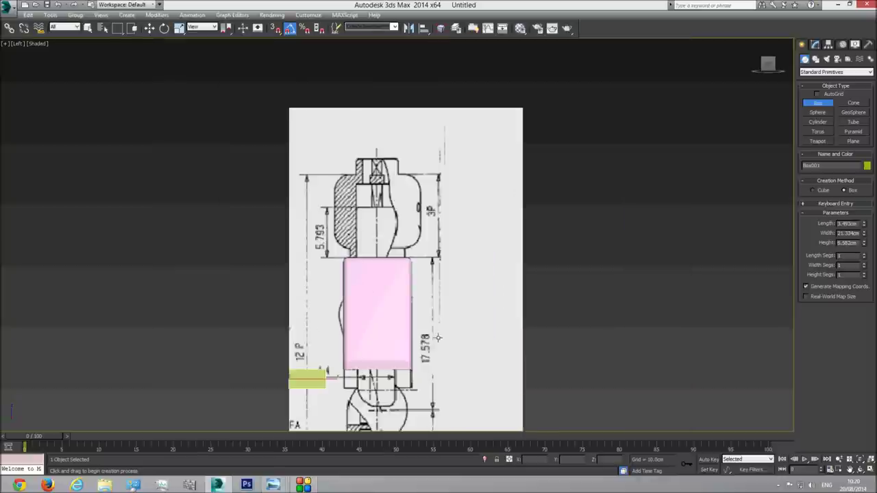
{"action": "scroll", "coordinate": [438, 337], "scroll_direction": "up", "scroll_amount": 3}
{"action": "key", "text": "w"}
{"action": "mouse_move", "coordinate": [309, 294]}
{"action": "left_mouse_down"}
{"action": "mouse_move", "coordinate": [390, 296]}
{"action": "mouse_move", "coordinate": [387, 306]}
{"action": "left_mouse_up"}
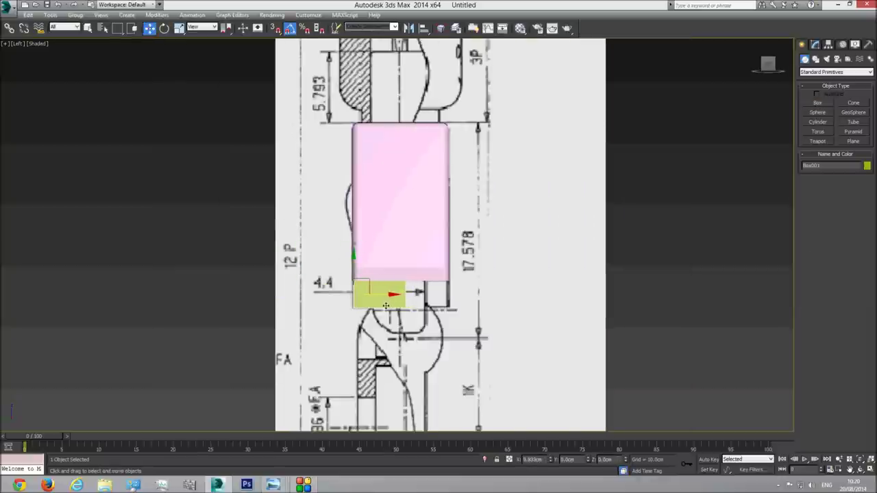
{"action": "left_click", "coordinate": [815, 45]}
{"action": "left_click_drag", "start_coordinate": [865, 196], "coordinate": [863, 157]}
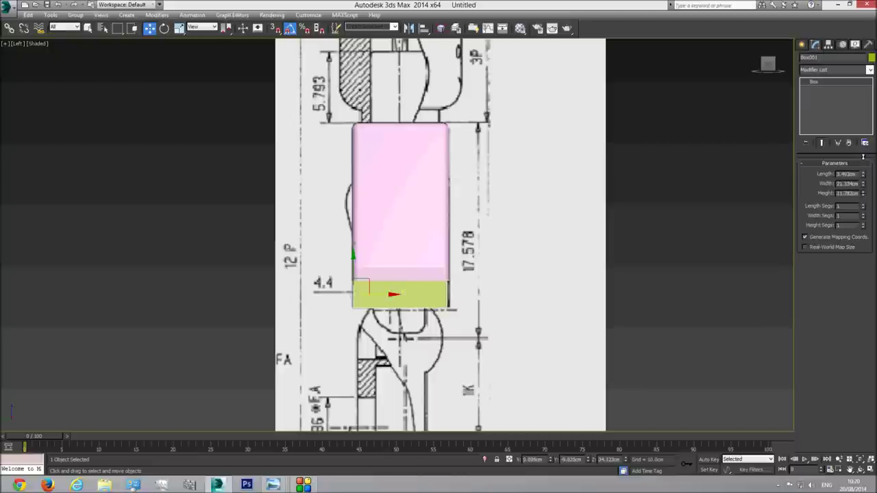
Step: Recheck the waist in the reference photo, nudge the waist box to the torso outline in Left view and set its height to 11.9 cm
{"action": "mouse_move", "coordinate": [273, 485]}
{"action": "left_click", "coordinate": [372, 433]}
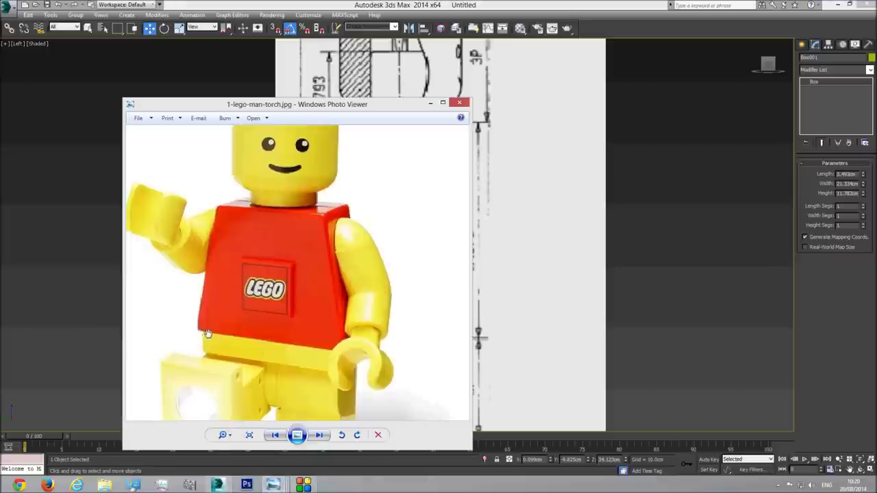
{"action": "left_click", "coordinate": [471, 5]}
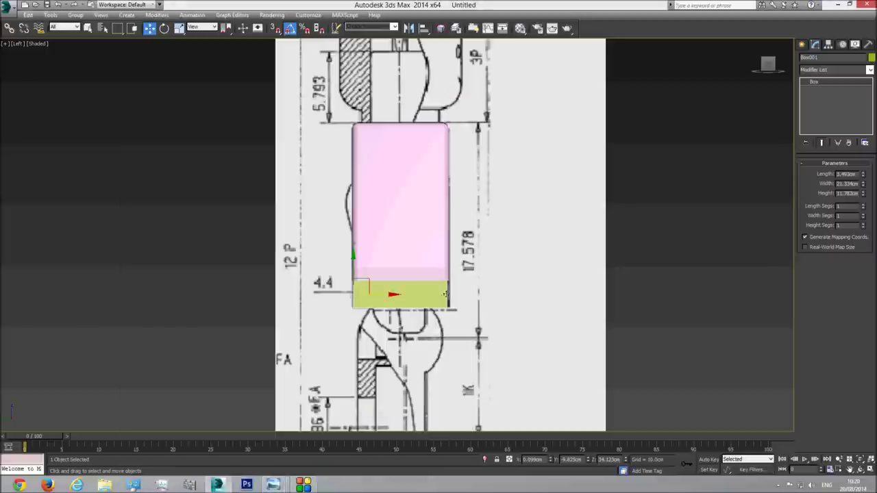
{"action": "scroll", "coordinate": [350, 294], "scroll_direction": "up", "scroll_amount": 3}
{"action": "left_click", "coordinate": [863, 194]}
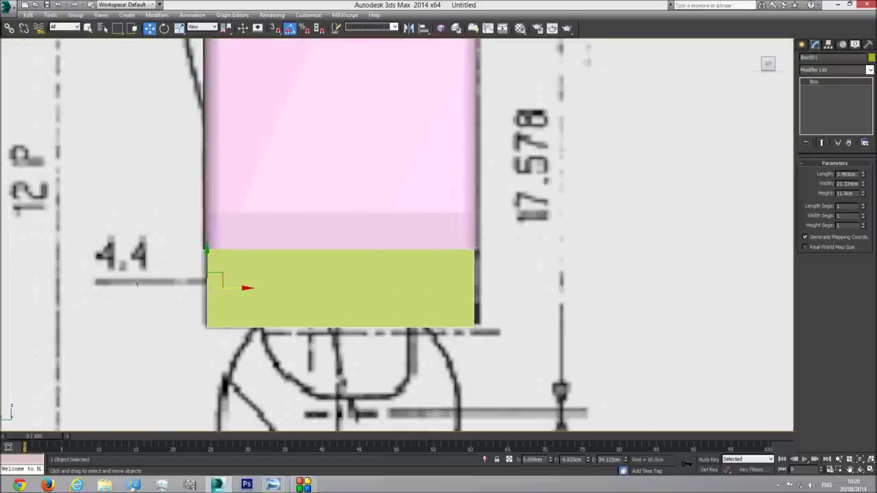
{"action": "left_click_drag", "start_coordinate": [234, 289], "coordinate": [232, 289]}
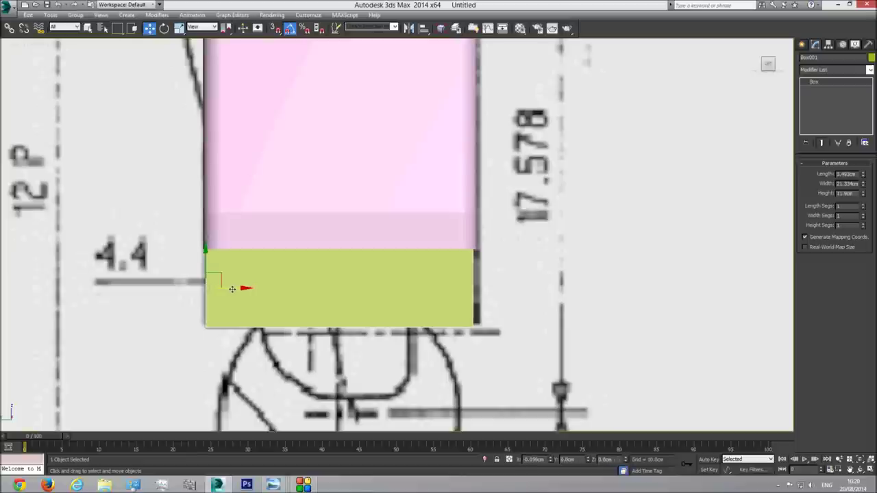
{"action": "left_click", "coordinate": [863, 194]}
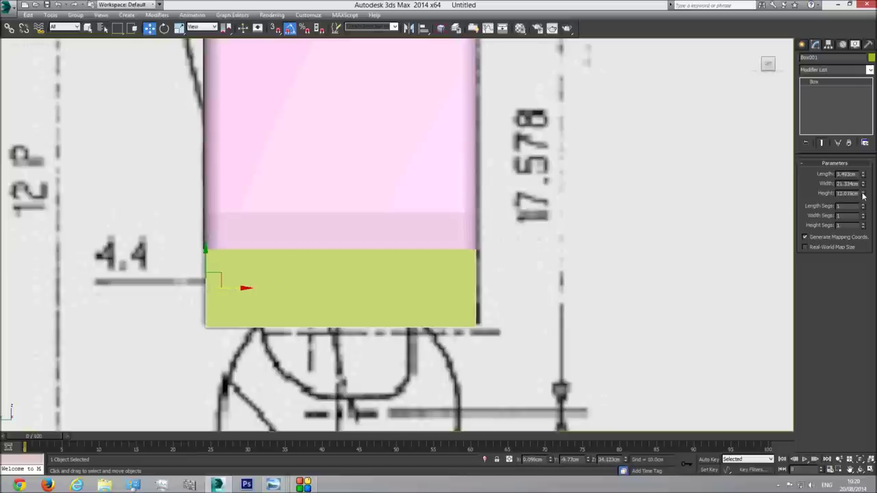
{"action": "left_click", "coordinate": [856, 193]}
{"action": "type", "text": "12"}
{"action": "key", "text": "Return"}
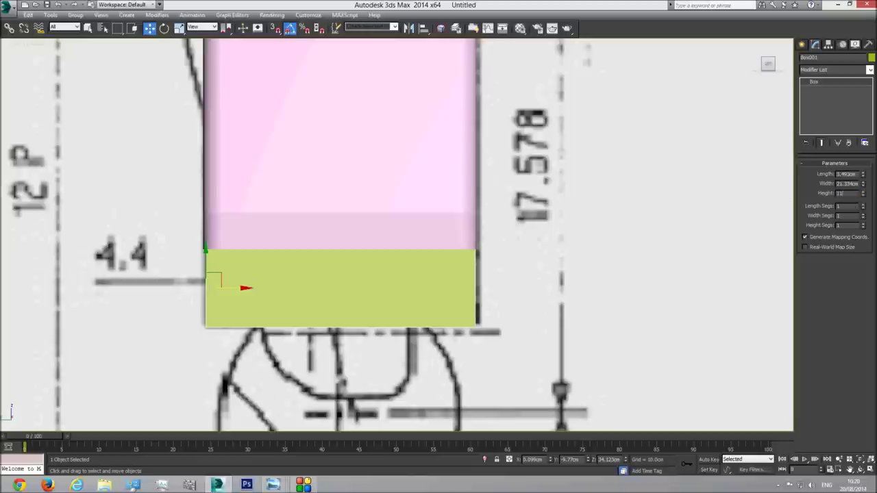
{"action": "type", "text": "11.9"}
{"action": "key", "text": "Return"}
Step: Examine the fit of the waist box under the torso in Front view and an angled Perspective view
{"action": "scroll", "coordinate": [517, 294], "scroll_direction": "down", "scroll_amount": 2}
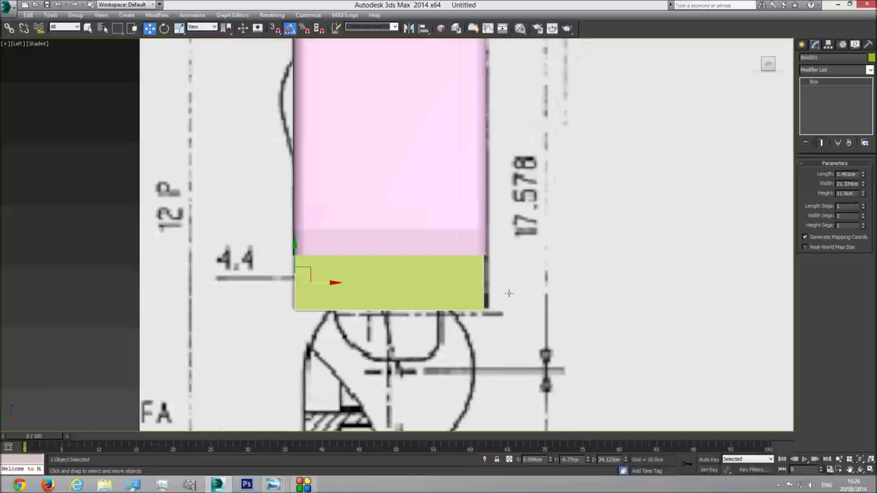
{"action": "key", "text": "f"}
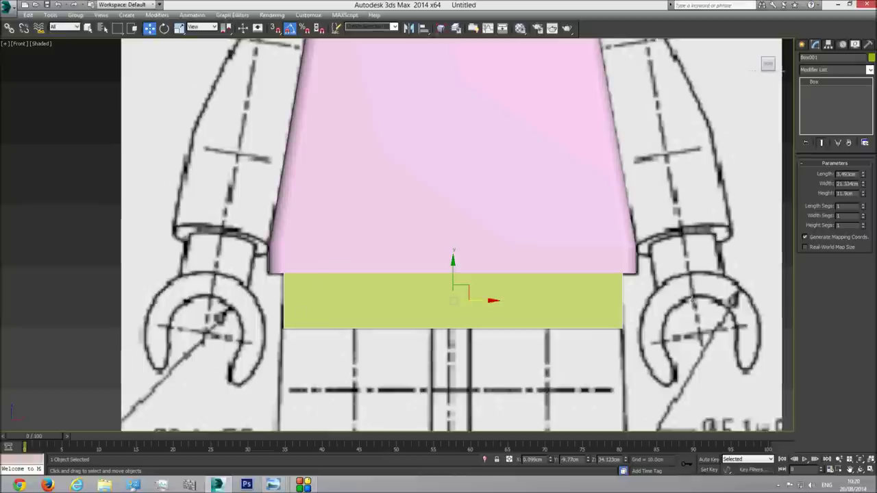
{"action": "key", "text": "p"}
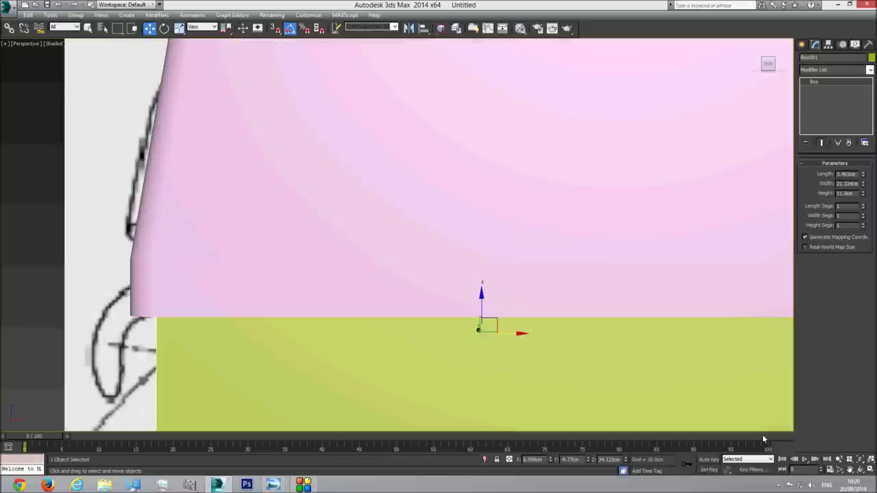
{"action": "left_click", "coordinate": [860, 460]}
{"action": "middle_click_drag", "start_coordinate": [396, 235], "coordinate": [421, 279], "text": "alt"}
{"action": "scroll", "coordinate": [377, 260], "scroll_direction": "down", "scroll_amount": 4}
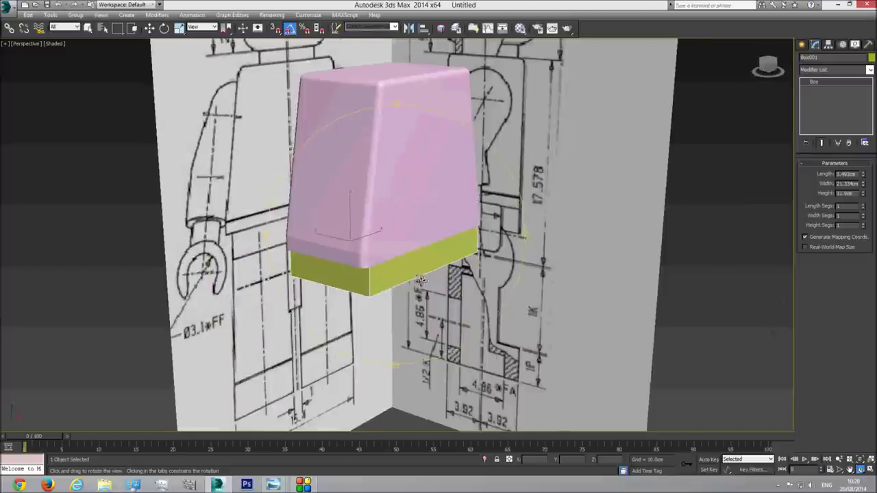
{"action": "left_click_drag", "start_coordinate": [421, 279], "coordinate": [310, 404]}
Step: Study the hips and legs in the LEGO man photo and the blueprint image in Windows Photo Viewer, and compare them with the model
{"action": "mouse_move", "coordinate": [274, 484]}
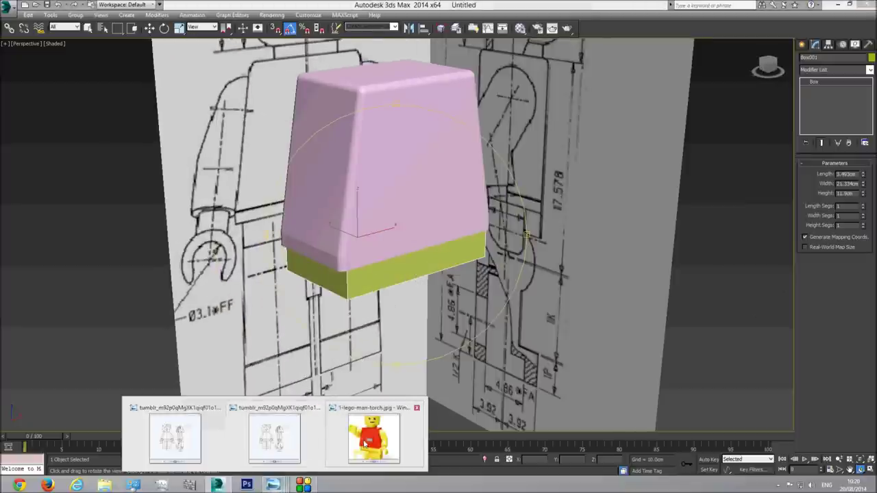
{"action": "left_click", "coordinate": [370, 438]}
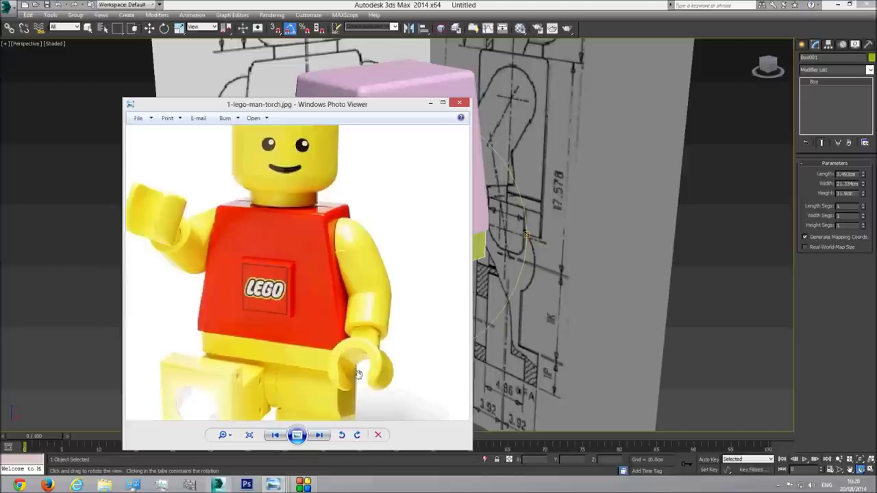
{"action": "left_click_drag", "start_coordinate": [325, 335], "coordinate": [335, 321]}
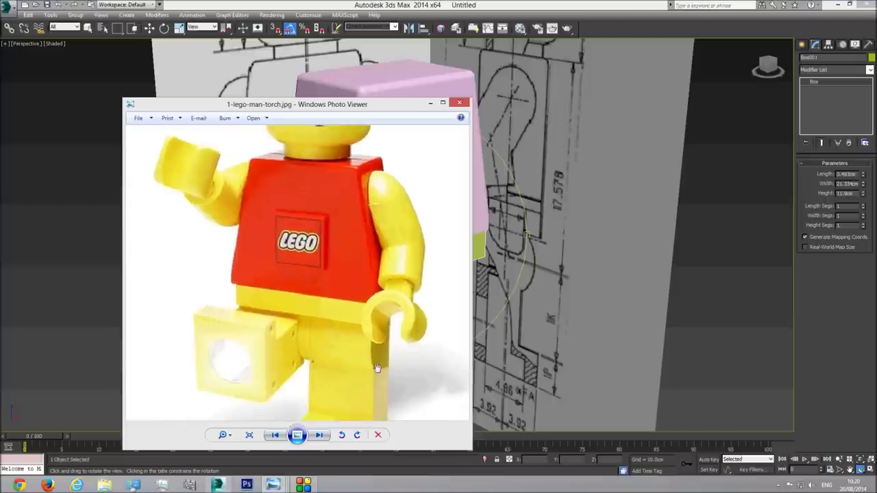
{"action": "mouse_move", "coordinate": [279, 485]}
{"action": "left_click", "coordinate": [274, 431]}
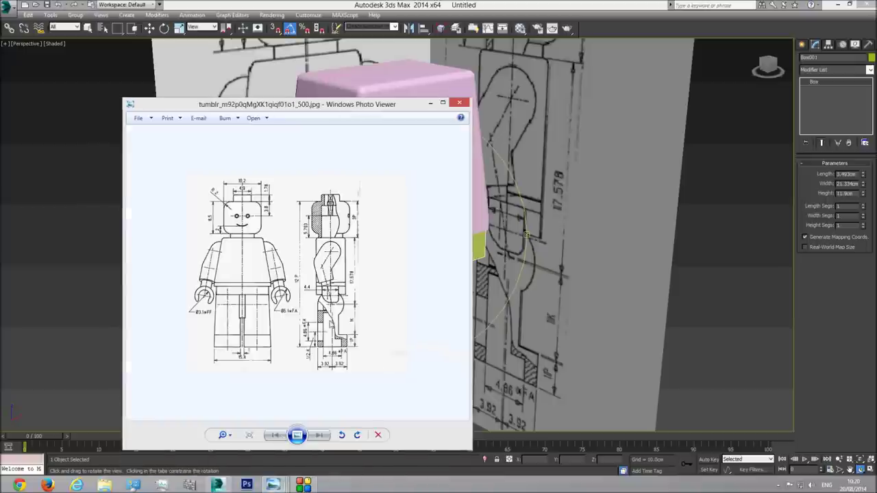
{"action": "scroll", "coordinate": [356, 302], "scroll_direction": "up", "scroll_amount": 3}
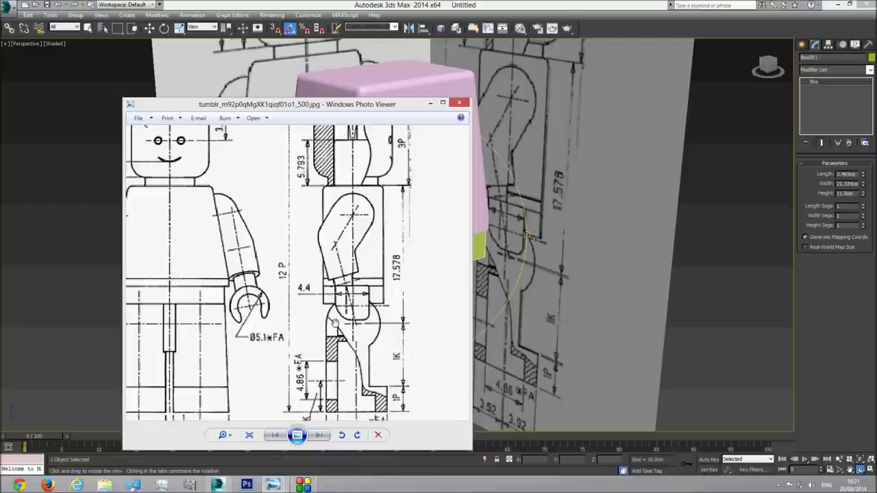
{"action": "key", "text": "alt+Tab"}
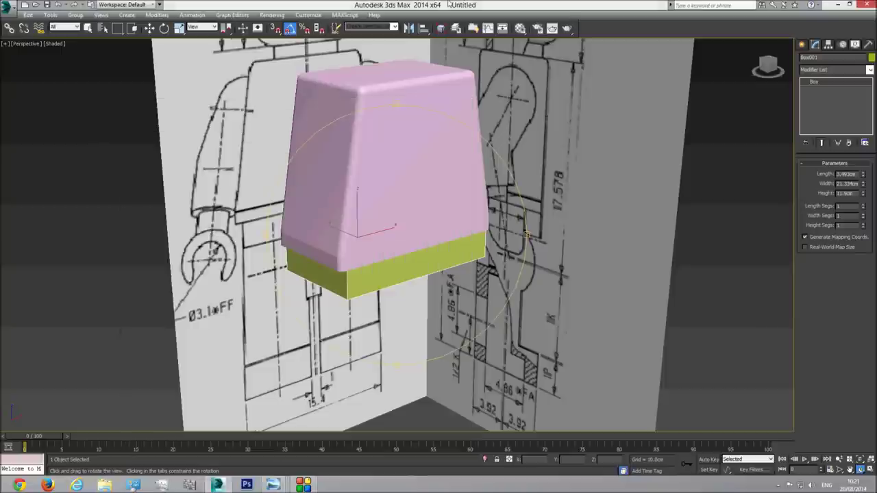
{"action": "left_click_drag", "start_coordinate": [411, 296], "coordinate": [431, 327]}
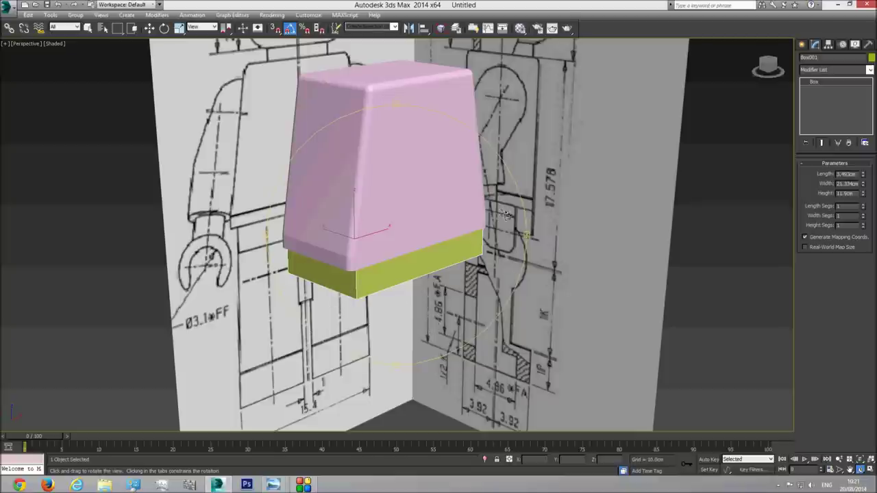
Step: Create a hip cylinder in Left view, centred on the blueprint's hip circle, with radius 5.5 cm and height about 4.3 cm
{"action": "key", "text": "l"}
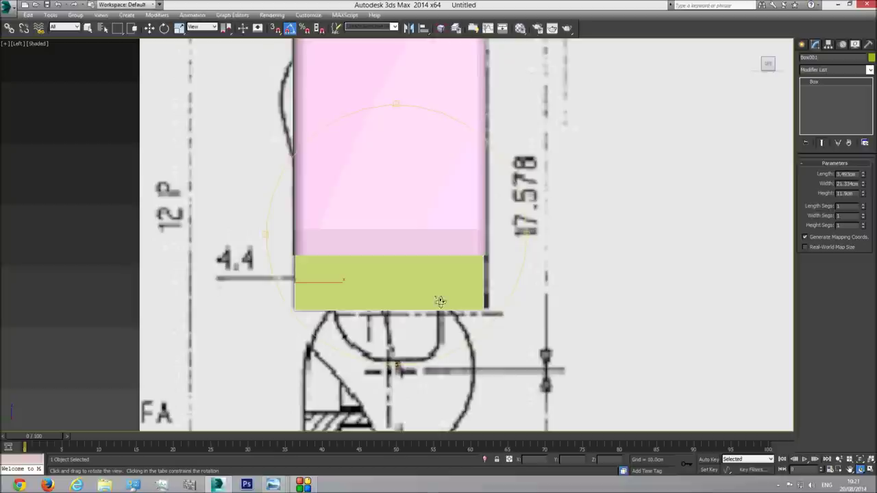
{"action": "scroll", "coordinate": [431, 294], "scroll_direction": "down", "scroll_amount": 2}
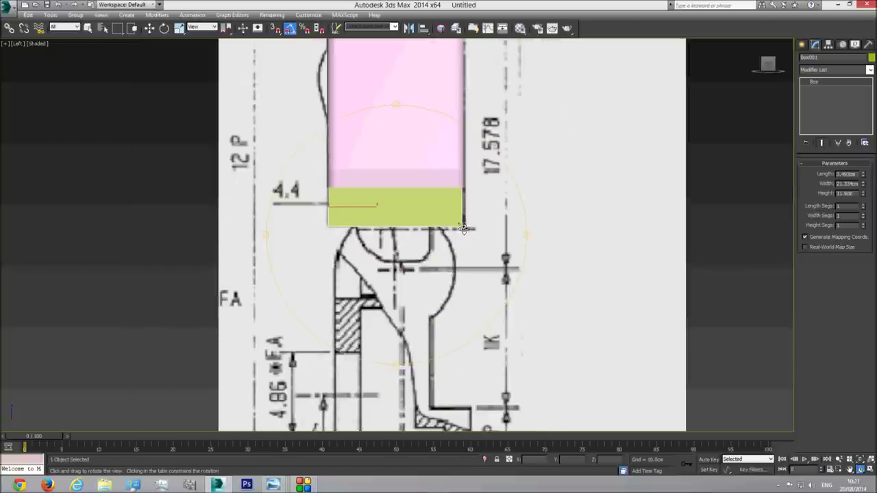
{"action": "middle_click_drag", "start_coordinate": [362, 295], "coordinate": [354, 241]}
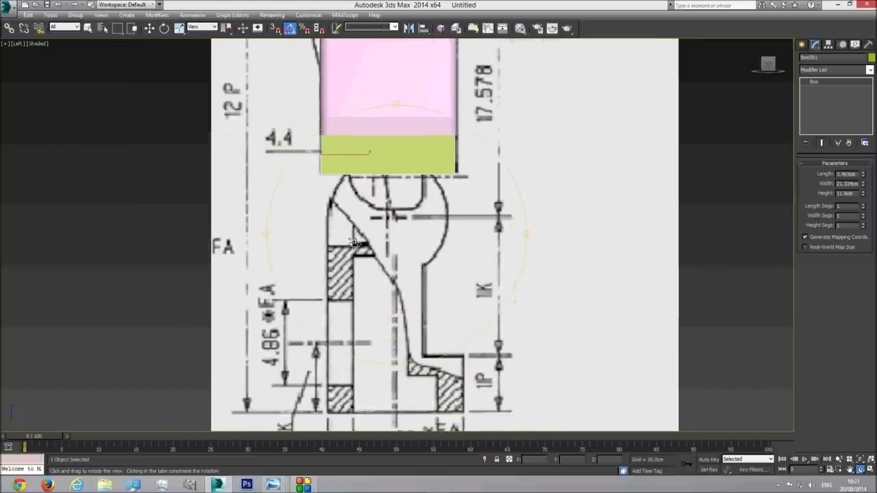
{"action": "left_click", "coordinate": [802, 46]}
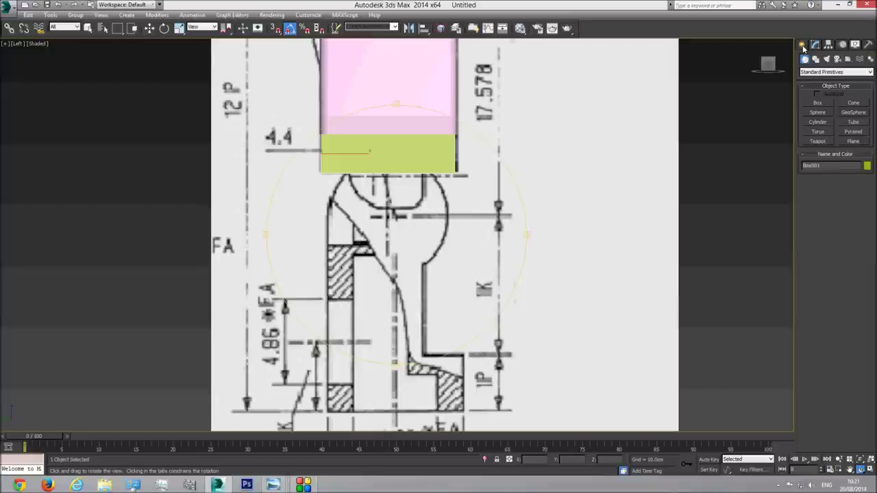
{"action": "left_click", "coordinate": [818, 122]}
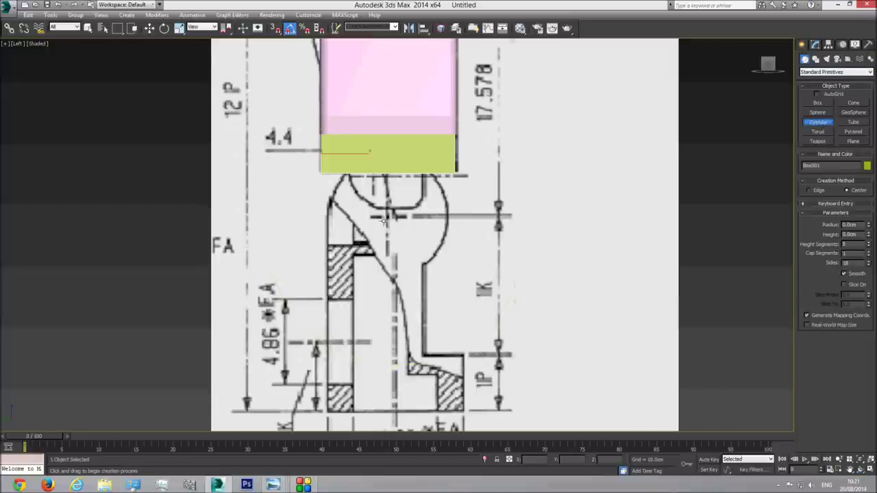
{"action": "left_click_drag", "start_coordinate": [387, 216], "coordinate": [426, 263]}
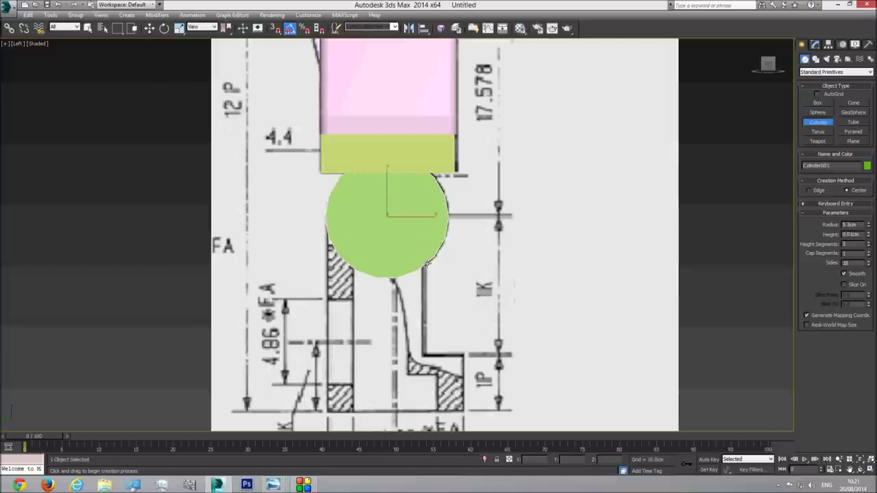
{"action": "left_click", "coordinate": [423, 215]}
Step: Set the hip cylinder's height segments to 1 and move it in Front view toward the inner edge of the leg
{"action": "key", "text": "f"}
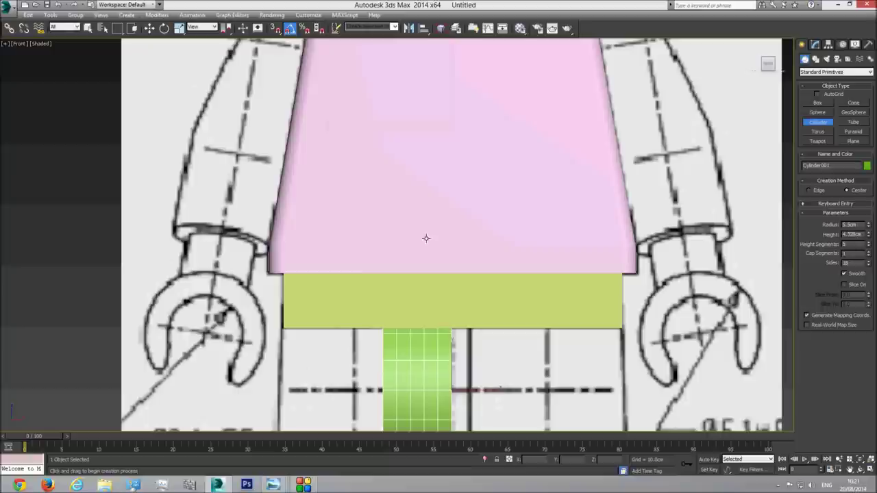
{"action": "middle_click_drag", "start_coordinate": [391, 302], "coordinate": [372, 215]}
{"action": "scroll", "coordinate": [368, 214], "scroll_direction": "down", "scroll_amount": 2}
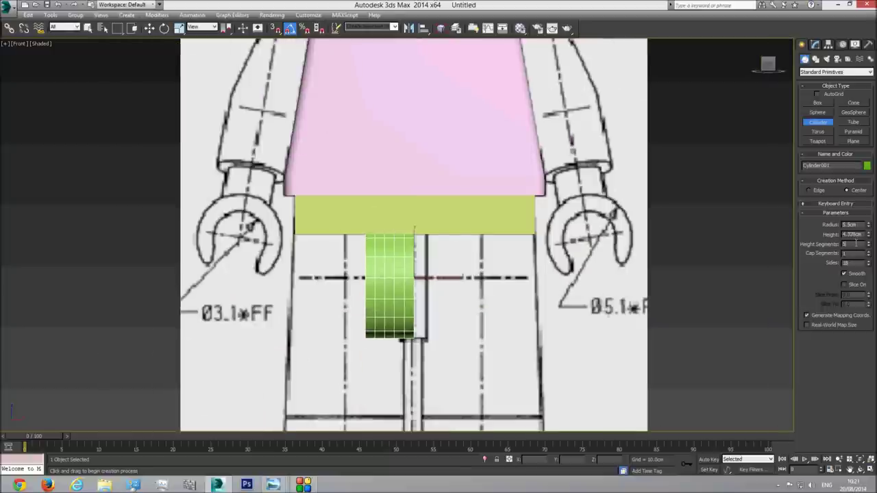
{"action": "left_click", "coordinate": [413, 230]}
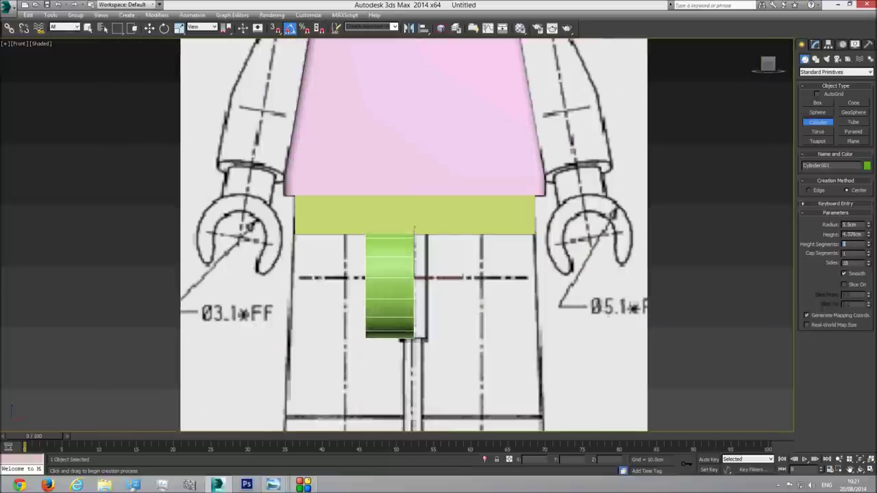
{"action": "left_click", "coordinate": [154, 30]}
{"action": "mouse_move", "coordinate": [440, 280]}
{"action": "left_mouse_down"}
{"action": "mouse_move", "coordinate": [370, 280]}
{"action": "mouse_move", "coordinate": [428, 280]}
{"action": "left_mouse_up"}
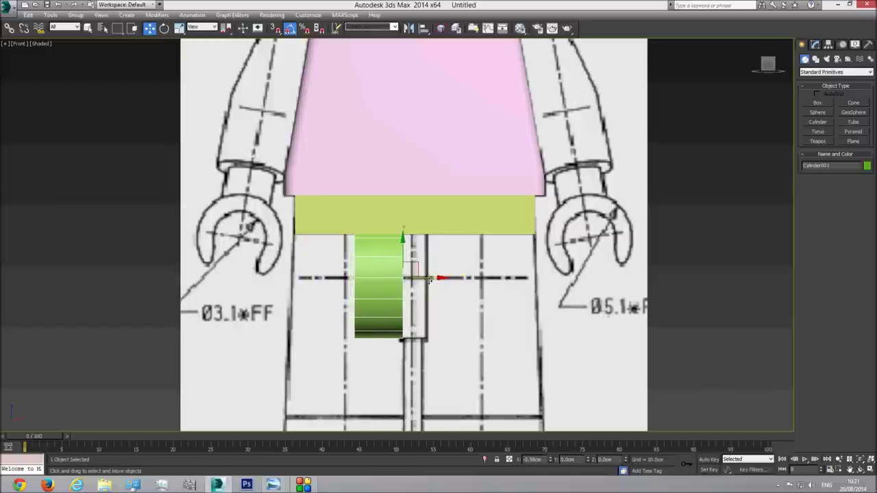
Step: Recheck the hips in the LEGO man photo and nudge the hip cylinder slightly outward in Front view
{"action": "mouse_move", "coordinate": [274, 483]}
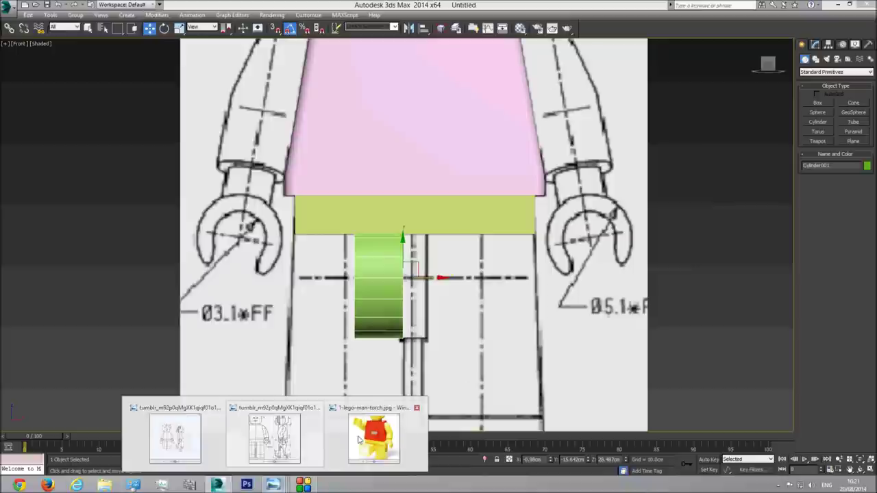
{"action": "left_click", "coordinate": [373, 438]}
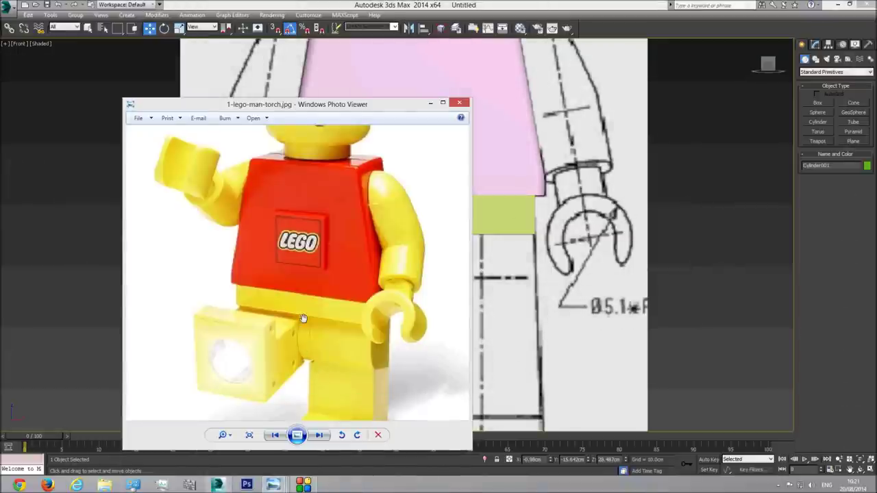
{"action": "left_click", "coordinate": [419, 4]}
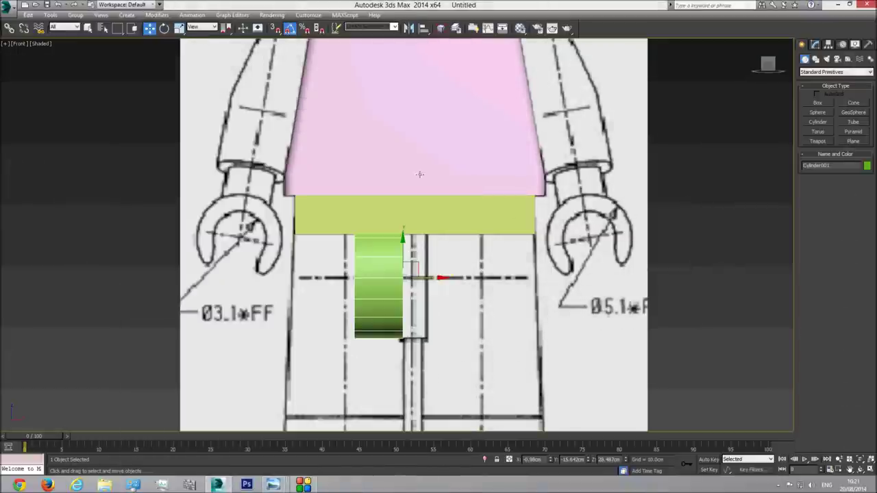
{"action": "left_click_drag", "start_coordinate": [425, 278], "coordinate": [422, 278]}
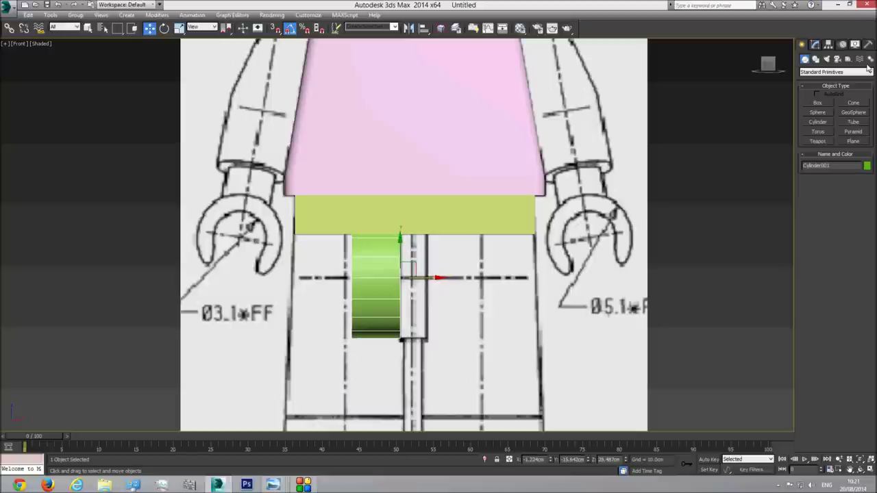
Step: Increase the hip cylinder's height to about 9.35 cm so it reaches the outer side of the waist box
{"action": "left_click", "coordinate": [815, 45]}
{"action": "left_click_drag", "start_coordinate": [869, 186], "coordinate": [865, 130]}
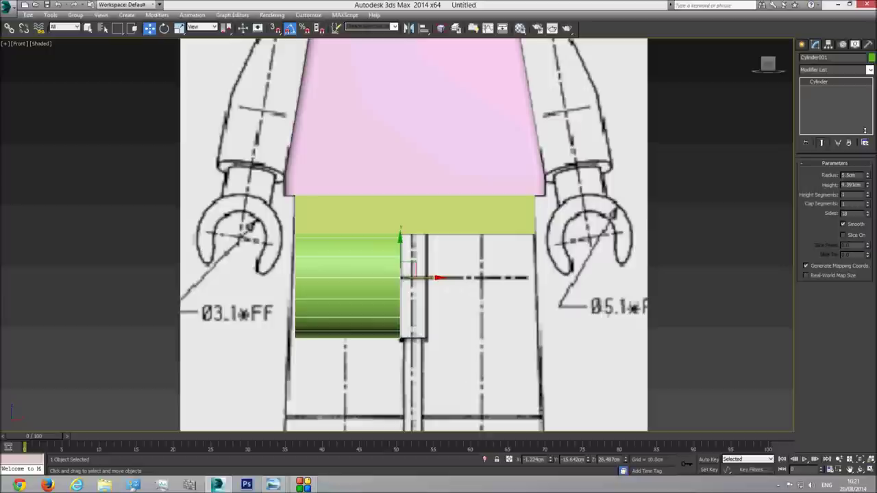
{"action": "middle_click_drag", "start_coordinate": [306, 219], "coordinate": [311, 174]}
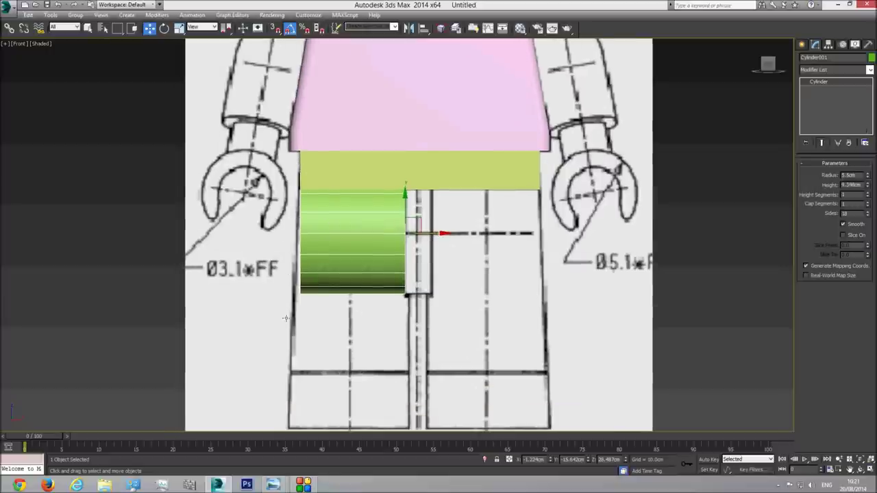
Step: Set the hip cylinder's sides to 50 and inspect its roundness in an angled Perspective view
{"action": "key", "text": "l"}
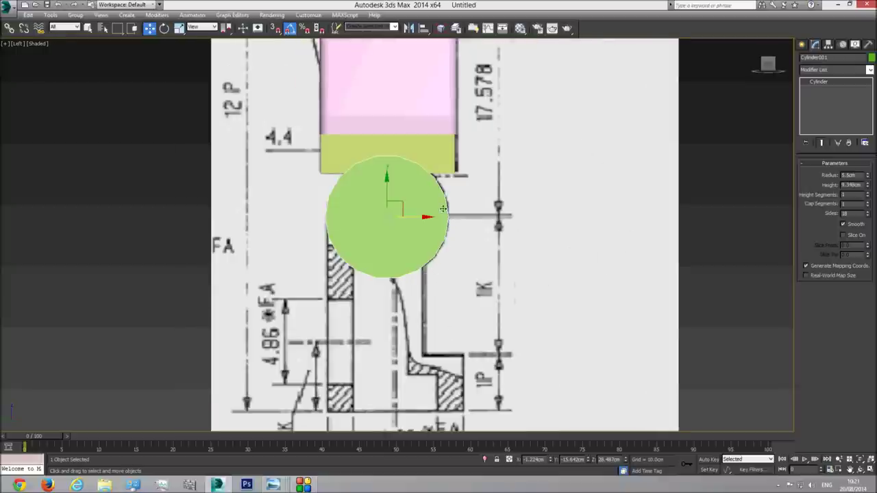
{"action": "scroll", "coordinate": [443, 208], "scroll_direction": "up", "scroll_amount": 2}
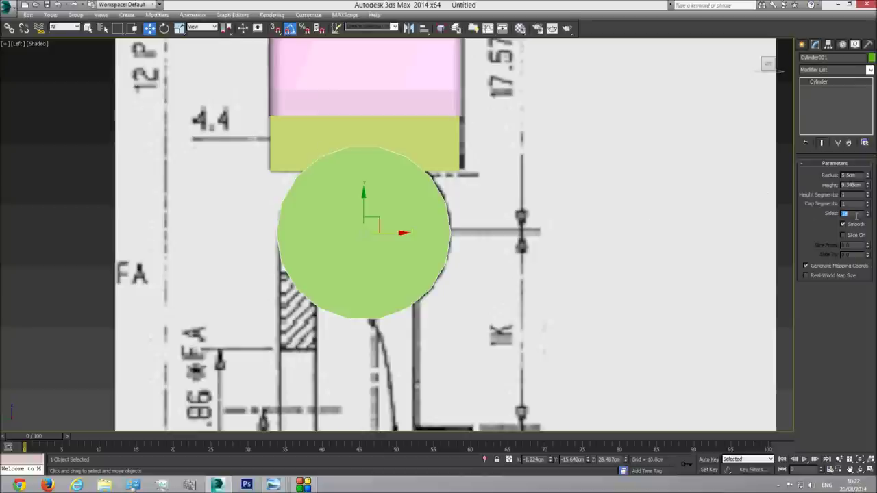
{"action": "key", "text": "Return"}
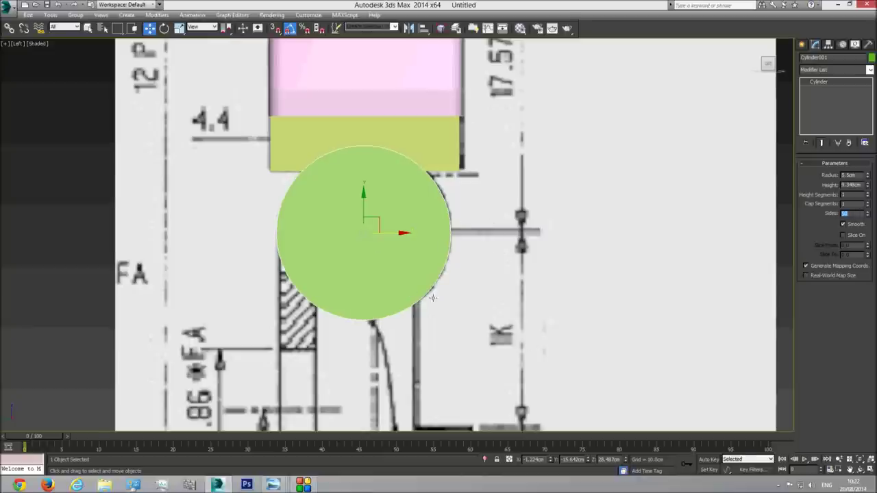
{"action": "key", "text": "p"}
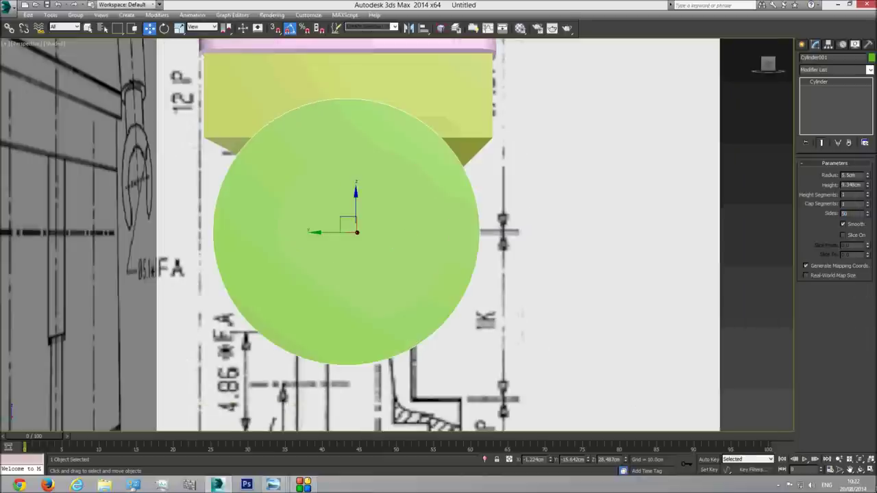
{"action": "left_click", "coordinate": [860, 470]}
{"action": "left_click_drag", "start_coordinate": [395, 272], "coordinate": [361, 234]}
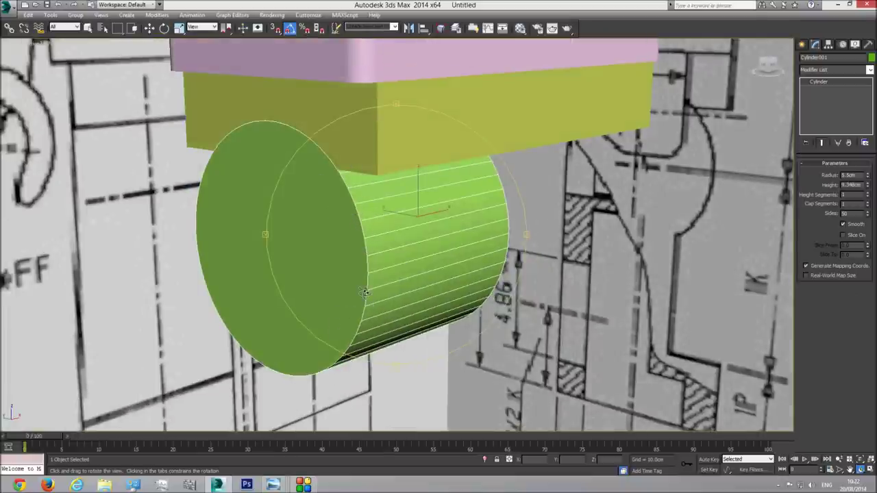
Step: Compare the hip cylinder with the side blueprint in Left view and convert it to an Editable Poly
{"action": "key", "text": "l"}
{"action": "middle_click_drag", "start_coordinate": [376, 278], "coordinate": [391, 251]}
{"action": "key", "text": "w"}
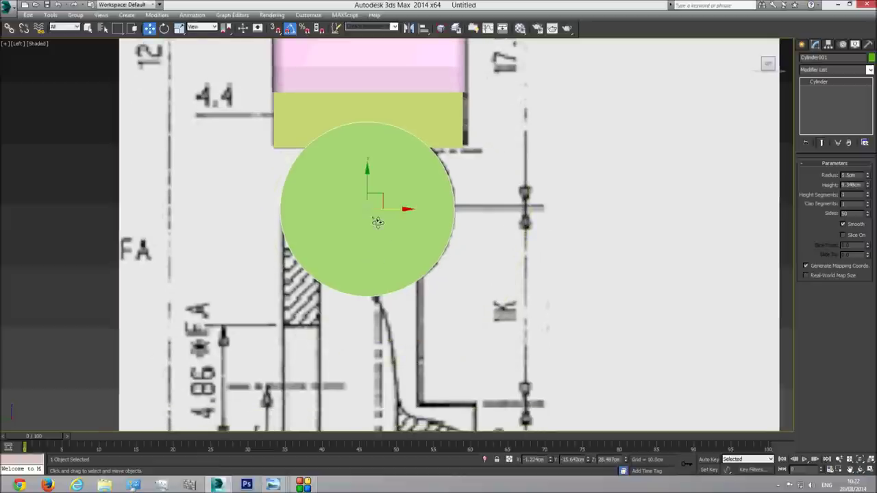
{"action": "key", "text": "F3"}
{"action": "key", "text": "F3"}
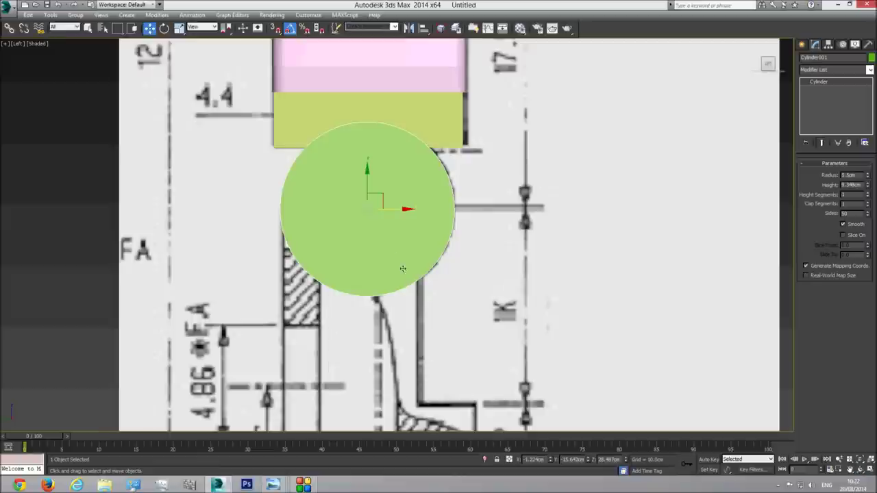
{"action": "right_click", "coordinate": [430, 216]}
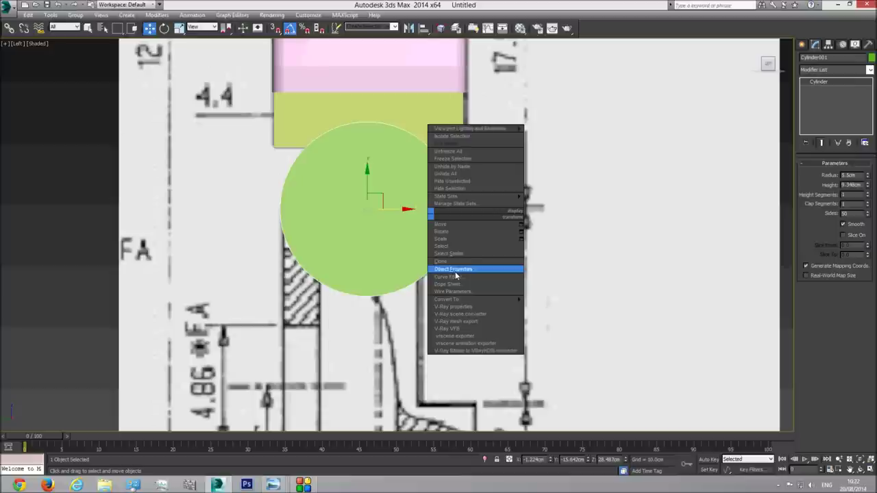
{"action": "mouse_move", "coordinate": [473, 300]}
{"action": "left_click", "coordinate": [578, 306]}
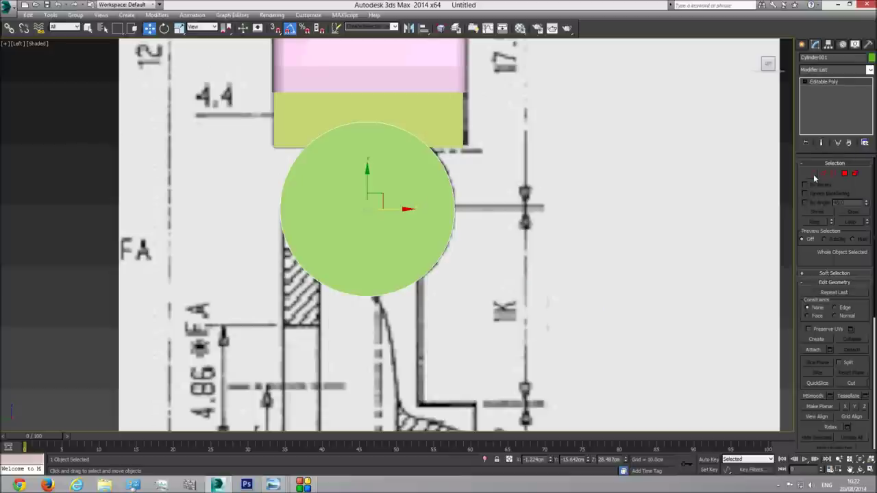
Step: Select the hip cylinder's end caps and the side polygons along its underside, and delete them to open the shell downward
{"action": "left_click", "coordinate": [843, 173]}
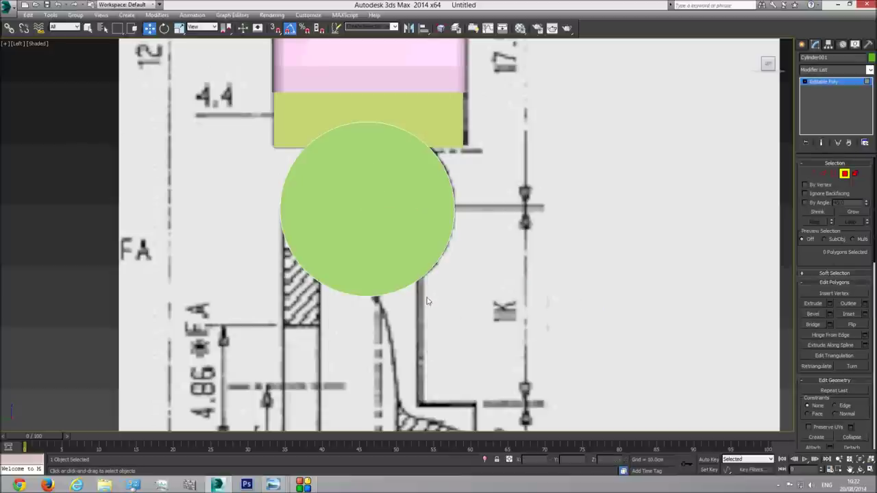
{"action": "left_click_drag", "start_coordinate": [359, 256], "coordinate": [286, 222]}
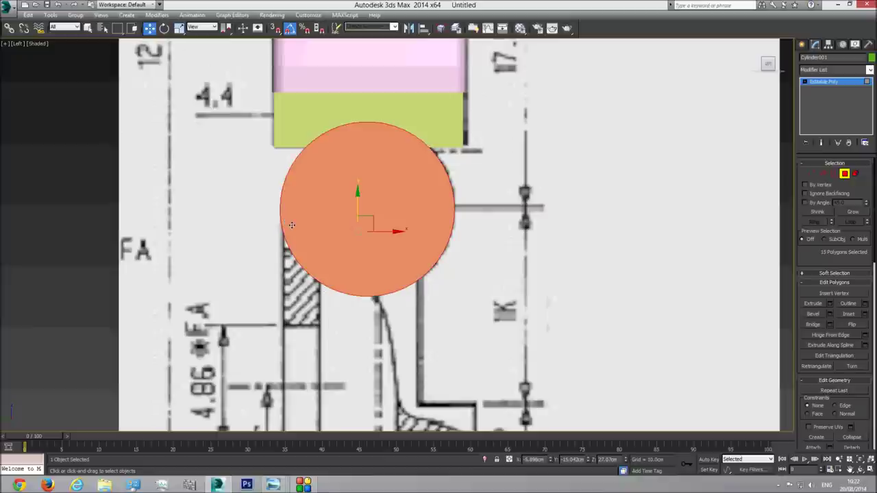
{"action": "key", "text": "p"}
{"action": "left_click", "coordinate": [859, 469]}
{"action": "left_click_drag", "start_coordinate": [425, 255], "coordinate": [350, 277]}
{"action": "right_click", "coordinate": [350, 277]}
{"action": "left_click", "coordinate": [349, 277], "text": "ctrl"}
{"action": "left_click", "coordinate": [317, 283], "text": "ctrl"}
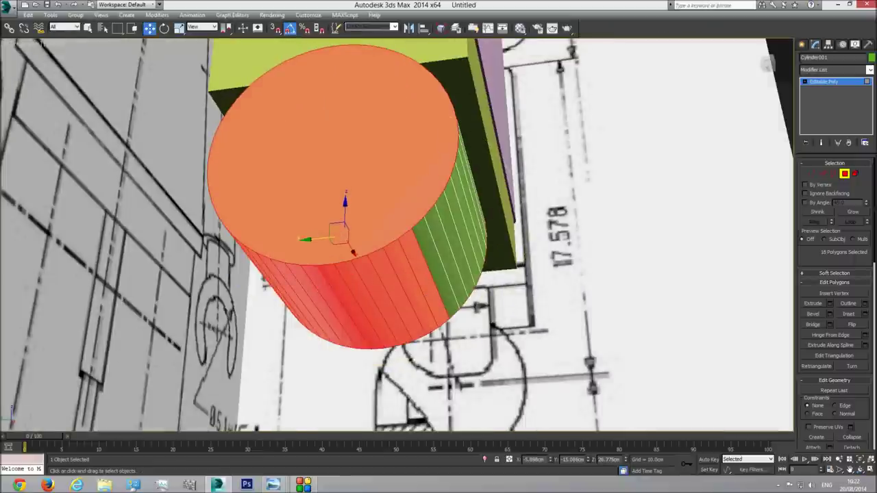
{"action": "left_click", "coordinate": [859, 469]}
{"action": "left_click_drag", "start_coordinate": [384, 198], "coordinate": [442, 230]}
{"action": "left_click_drag", "start_coordinate": [389, 182], "coordinate": [329, 217]}
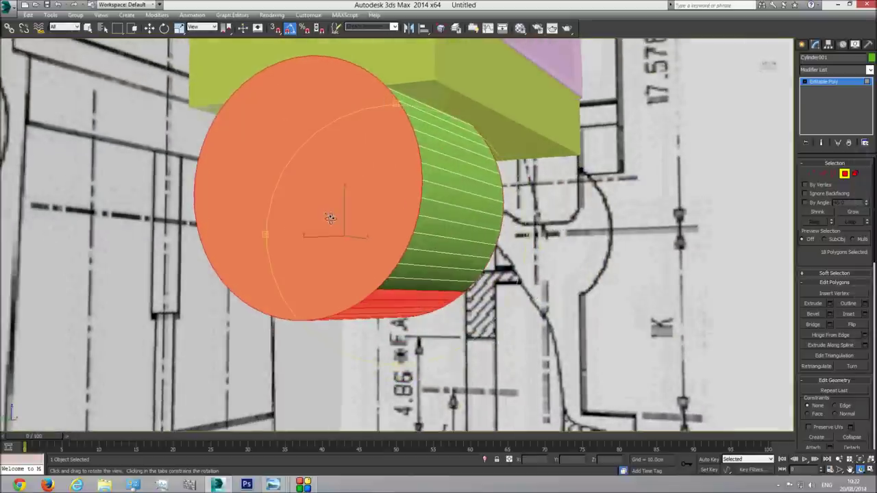
{"action": "key", "text": "Delete"}
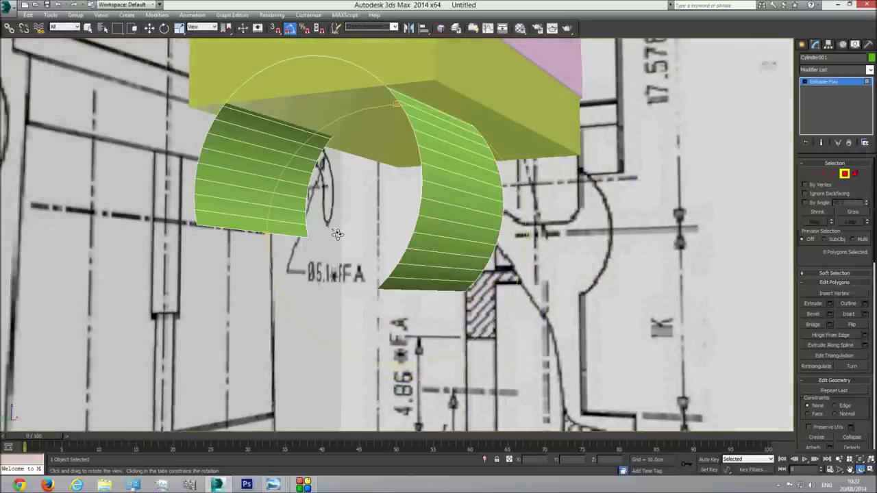
Step: Select the two open lower edges of the hip shell, one at the back and one at the front
{"action": "key", "text": "l"}
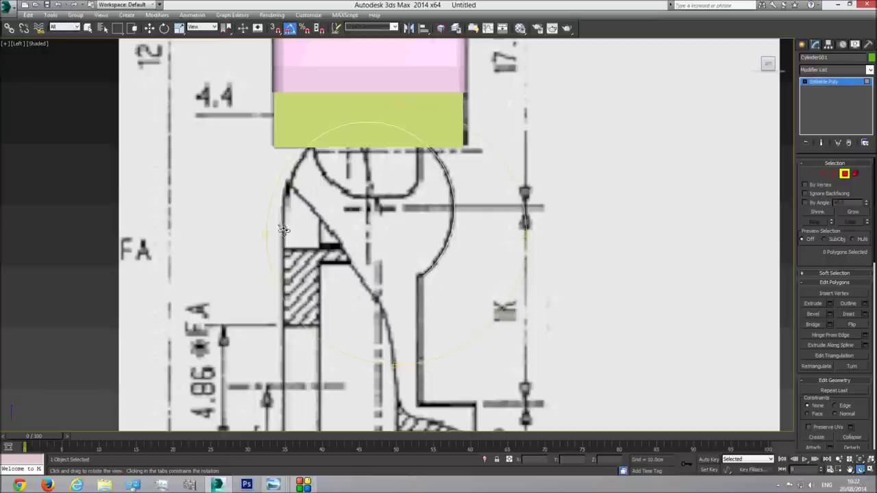
{"action": "middle_click_drag", "start_coordinate": [301, 231], "coordinate": [325, 231]}
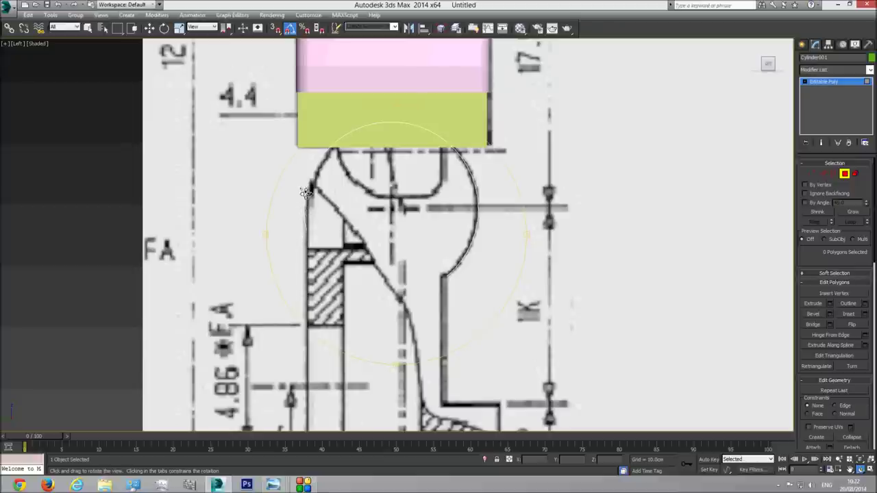
{"action": "key", "text": "w"}
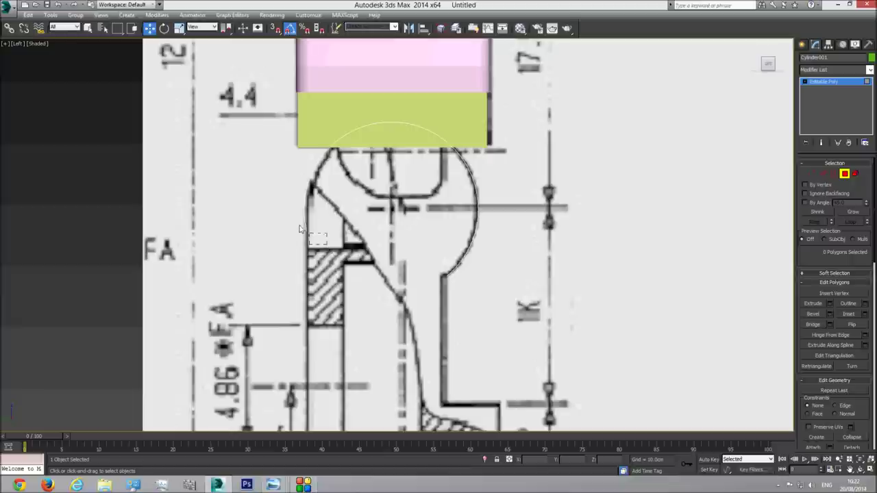
{"action": "left_click_drag", "start_coordinate": [286, 216], "coordinate": [298, 222]}
{"action": "scroll", "coordinate": [297, 221], "scroll_direction": "up", "scroll_amount": 5}
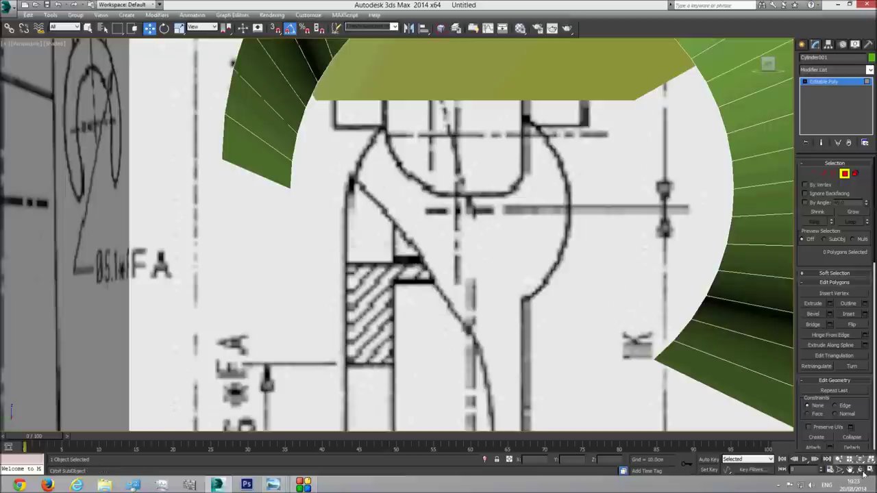
{"action": "left_click", "coordinate": [860, 470]}
{"action": "left_click_drag", "start_coordinate": [397, 210], "coordinate": [584, 240]}
{"action": "left_click", "coordinate": [822, 176]}
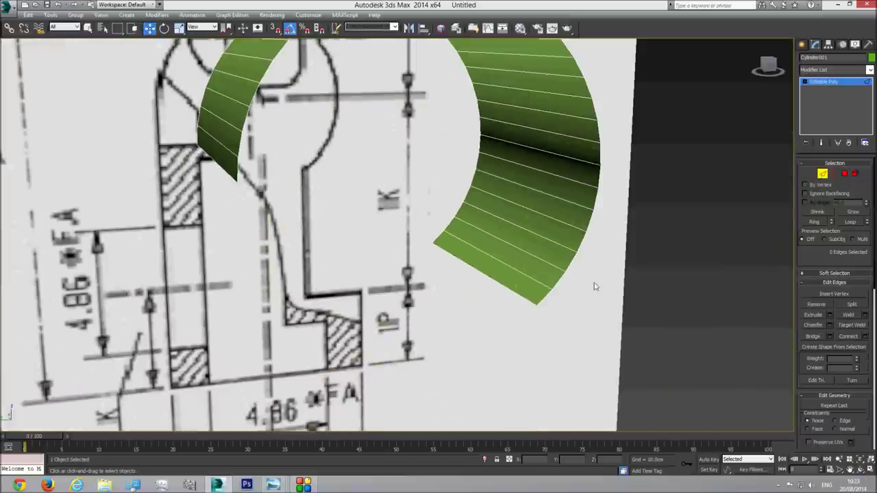
{"action": "left_click", "coordinate": [513, 291]}
{"action": "left_click", "coordinate": [216, 162]}
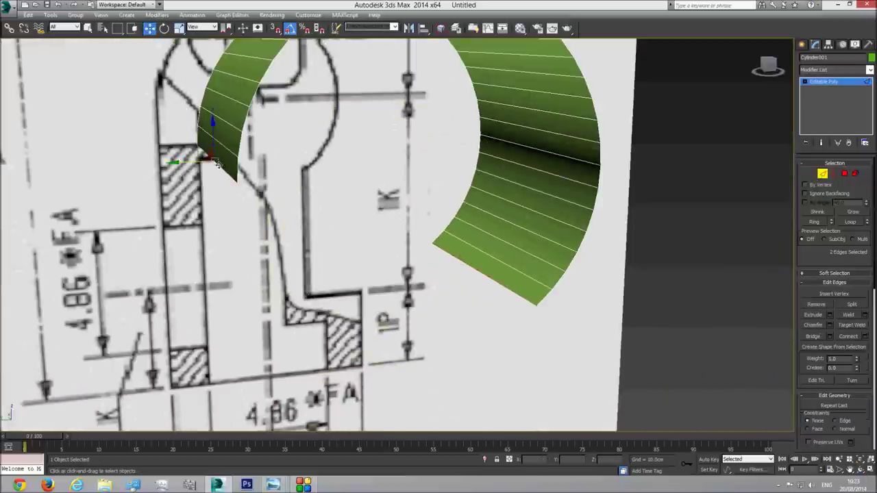
Step: Extend both selected edges straight down as new leg panels, ending at the top of the foot in the side blueprint
{"action": "key", "text": "l"}
{"action": "middle_click_drag", "start_coordinate": [430, 262], "coordinate": [410, 214]}
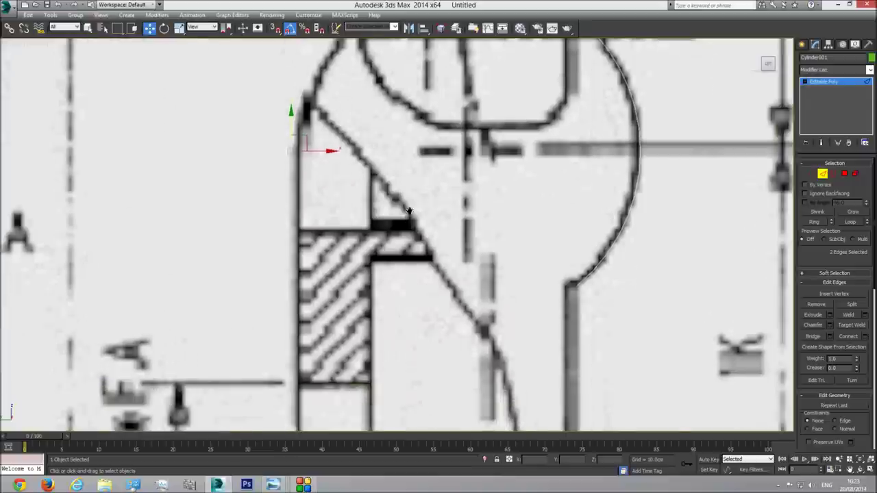
{"action": "scroll", "coordinate": [408, 210], "scroll_direction": "down", "scroll_amount": 2}
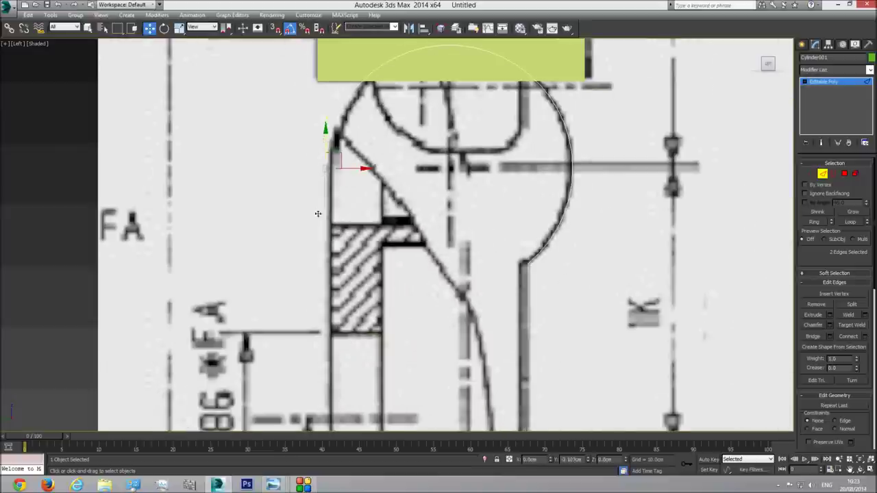
{"action": "middle_click_drag", "start_coordinate": [302, 302], "coordinate": [333, 209]}
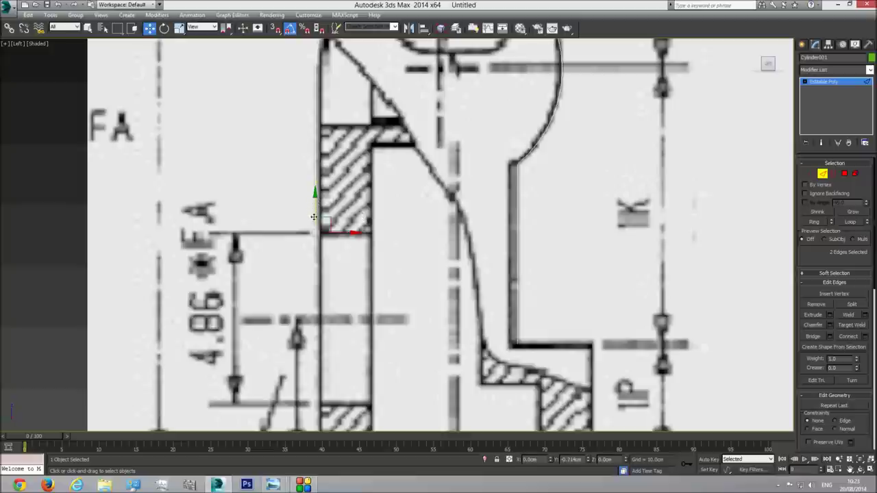
{"action": "key", "text": "p"}
{"action": "left_click", "coordinate": [860, 468]}
{"action": "left_click_drag", "start_coordinate": [370, 258], "coordinate": [411, 284]}
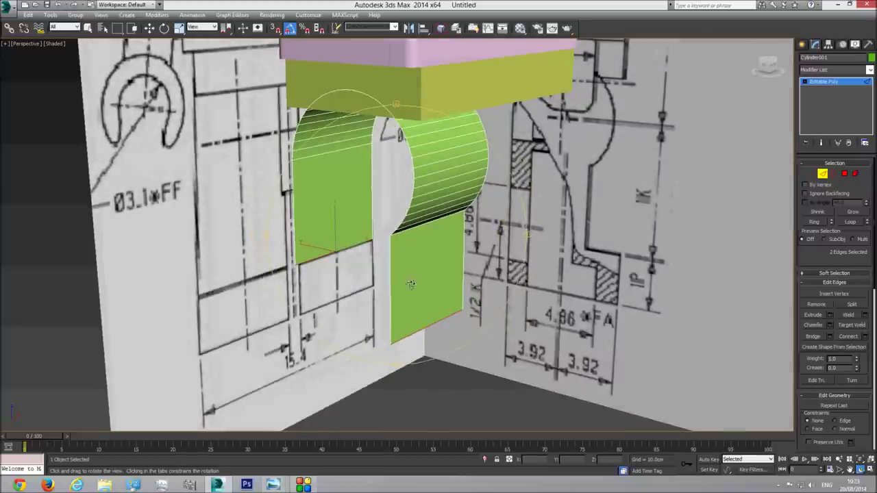
Step: Extend the front panel's lower edge along the blueprint foot outline: forward to the toe, down to the sole and back to the heel
{"action": "key", "text": "w"}
{"action": "left_click", "coordinate": [436, 326]}
{"action": "key", "text": "l"}
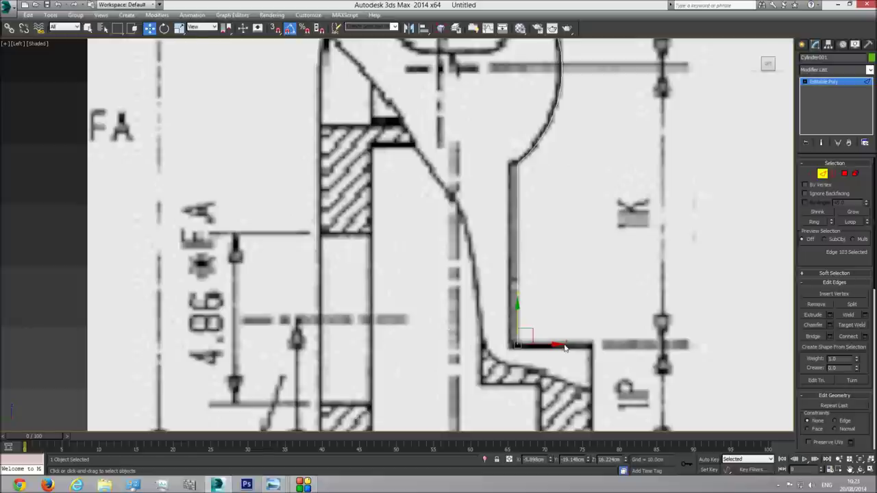
{"action": "middle_click_drag", "start_coordinate": [565, 347], "coordinate": [535, 312]}
{"action": "left_click", "coordinate": [554, 309]}
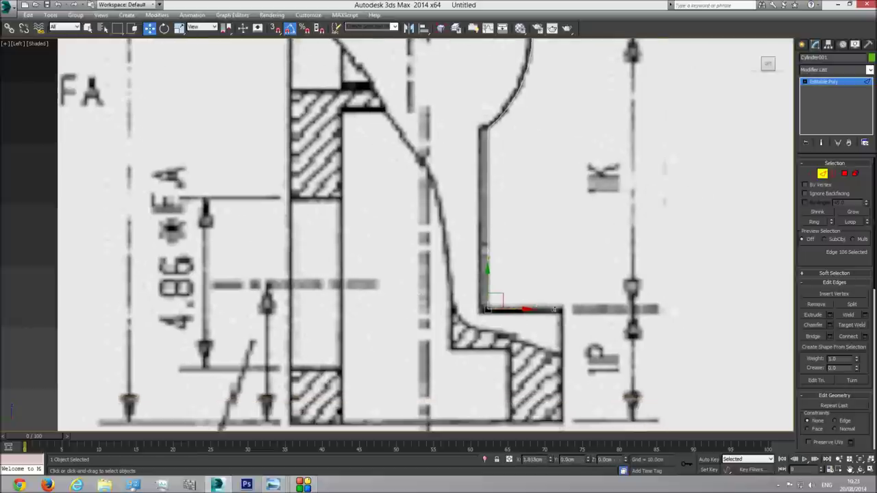
{"action": "left_click", "coordinate": [562, 322]}
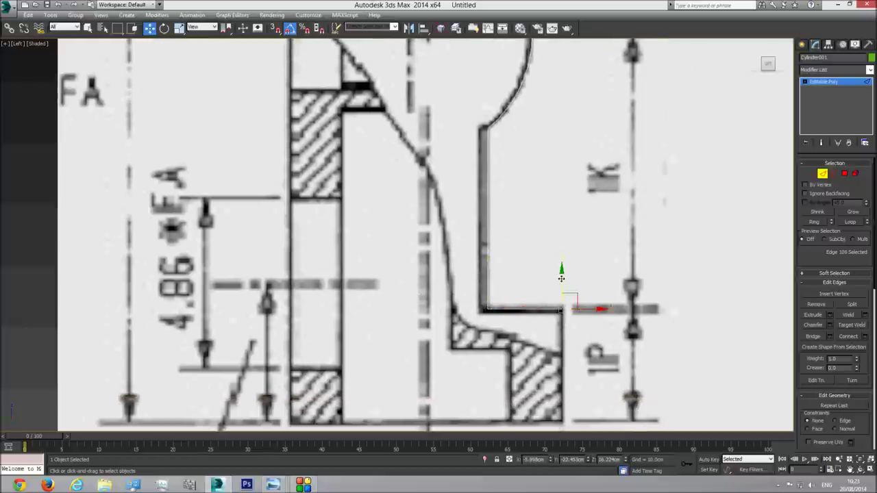
{"action": "left_click", "coordinate": [559, 413]}
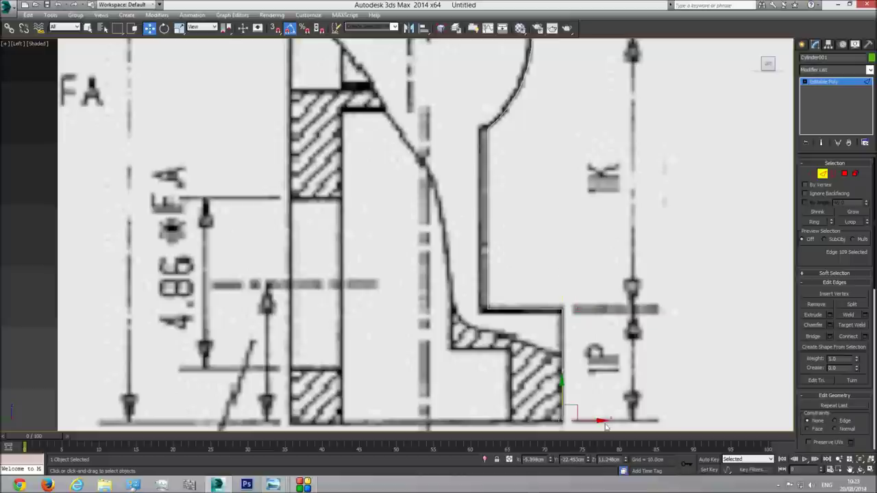
{"action": "left_click", "coordinate": [323, 427]}
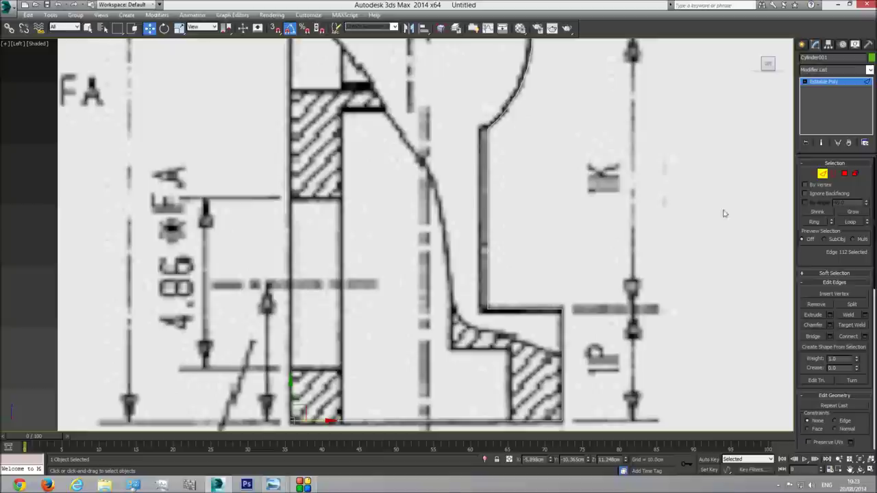
Step: Lower the rear panel's bottom vertices to the sole and use vertex snapping to bring the sole's rear vertices onto them
{"action": "left_click", "coordinate": [811, 173]}
{"action": "left_click_drag", "start_coordinate": [320, 198], "coordinate": [262, 229]}
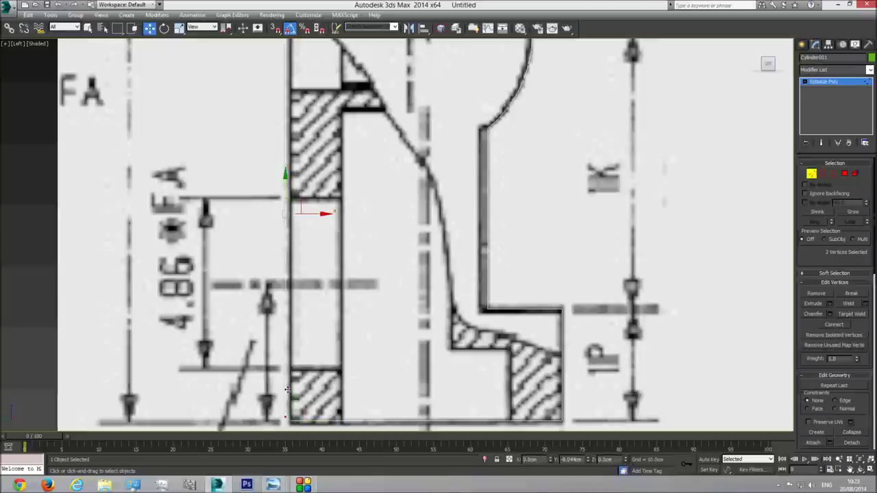
{"action": "left_click_drag", "start_coordinate": [288, 392], "coordinate": [288, 393]}
{"action": "left_click", "coordinate": [275, 28]}
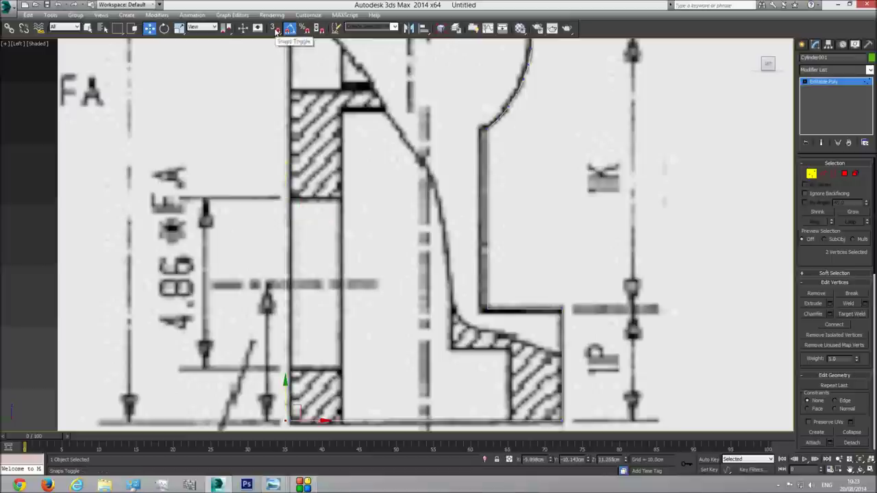
{"action": "scroll", "coordinate": [319, 322], "scroll_direction": "up", "scroll_amount": 3}
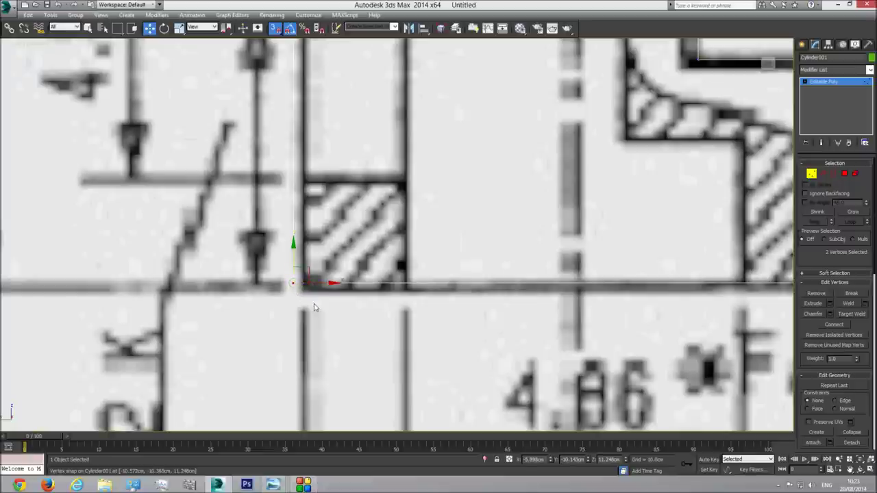
{"action": "left_click_drag", "start_coordinate": [304, 288], "coordinate": [329, 284]}
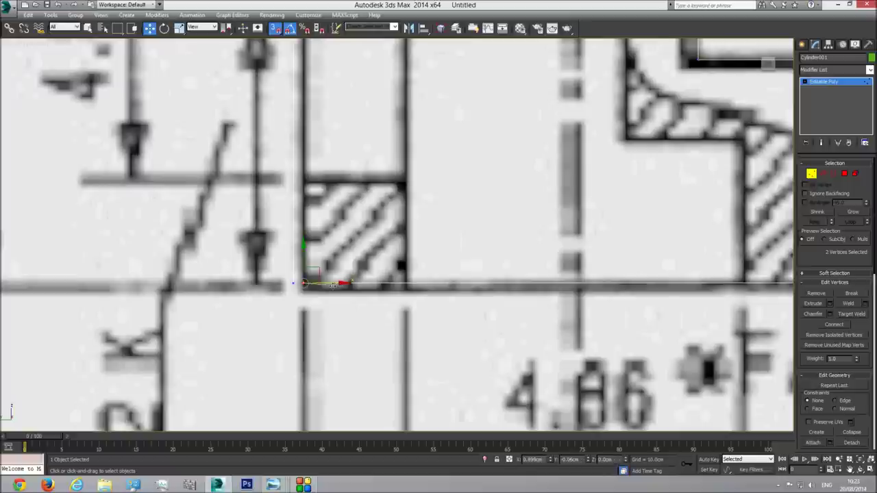
{"action": "left_click_drag", "start_coordinate": [289, 286], "coordinate": [293, 283]}
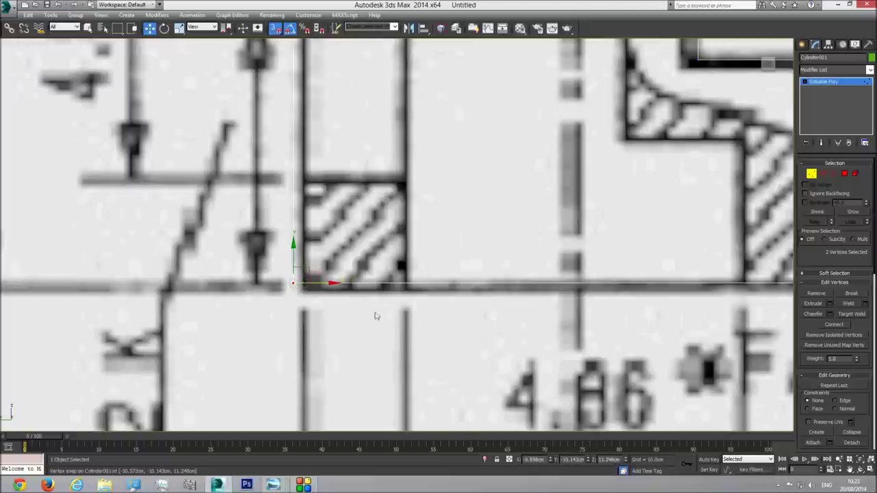
Step: Weld the overlapping vertex pairs at the two bottom heel corners of the leg
{"action": "key", "text": "p"}
{"action": "key", "text": "z"}
{"action": "left_click", "coordinate": [860, 470]}
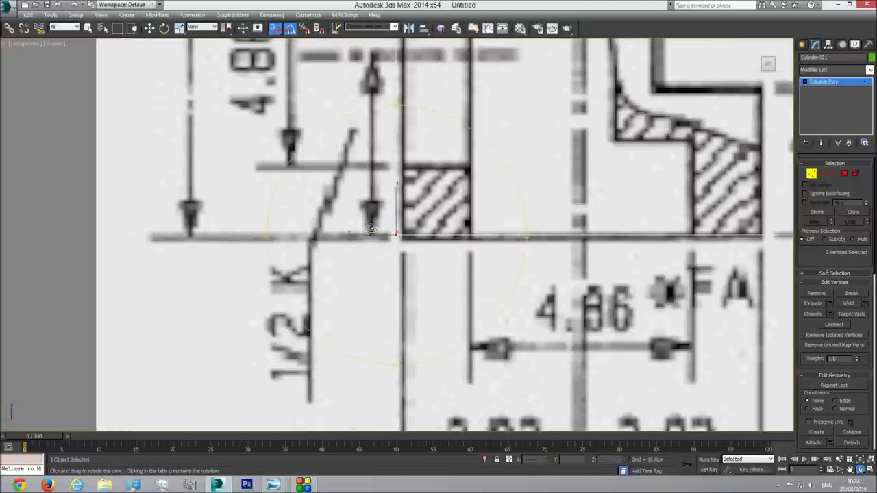
{"action": "left_click_drag", "start_coordinate": [439, 215], "coordinate": [367, 247]}
{"action": "scroll", "coordinate": [368, 247], "scroll_direction": "down", "scroll_amount": 5}
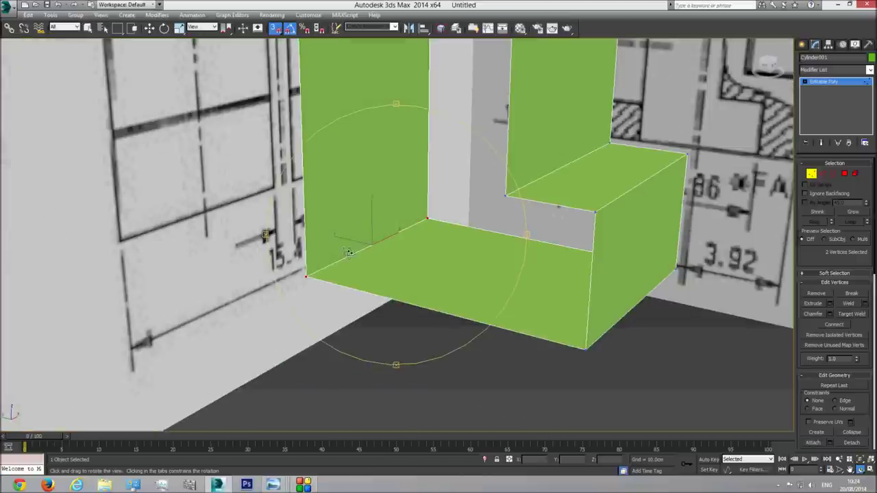
{"action": "key", "text": "w"}
{"action": "left_click_drag", "start_coordinate": [416, 231], "coordinate": [427, 219]}
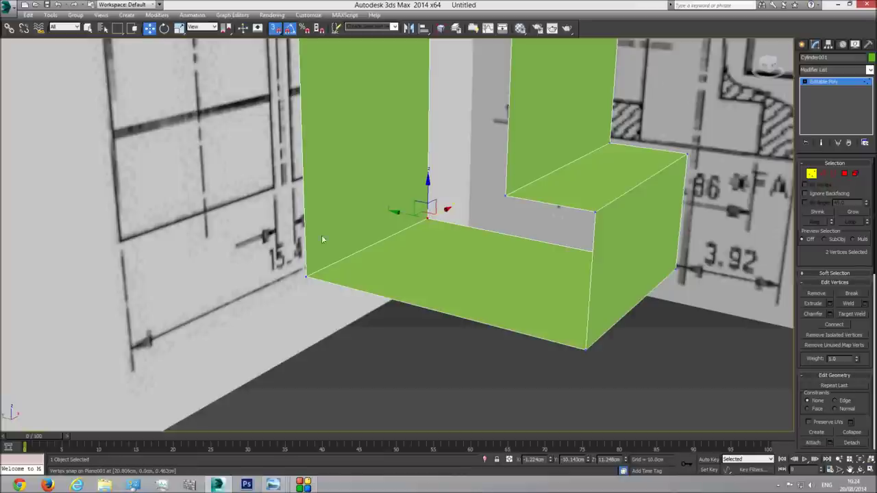
{"action": "left_click_drag", "start_coordinate": [288, 304], "coordinate": [287, 304]}
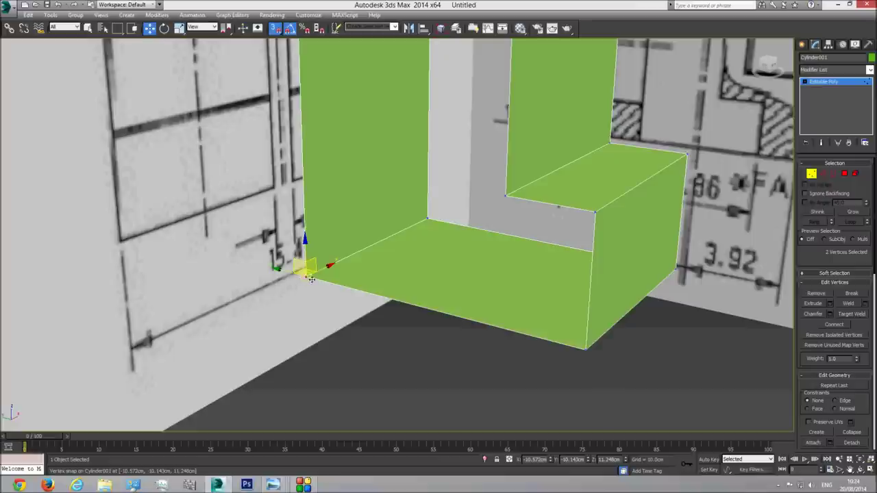
{"action": "left_click_drag", "start_coordinate": [354, 255], "coordinate": [278, 306]}
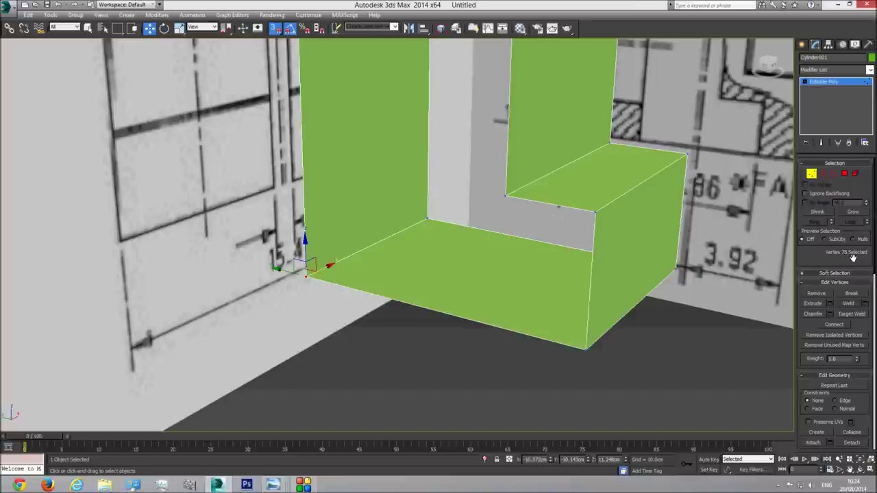
{"action": "left_click", "coordinate": [425, 220]}
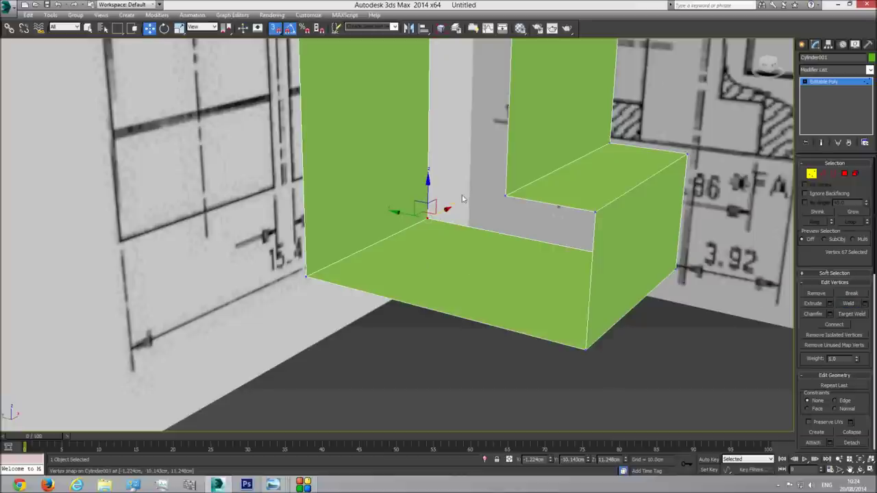
Step: Select the six vertices along the leg's straight back and, with snapping off, shift them forward about 0.08 cm onto the blueprint line
{"action": "scroll", "coordinate": [465, 231], "scroll_direction": "down", "scroll_amount": 5}
{"action": "scroll", "coordinate": [460, 230], "scroll_direction": "up", "scroll_amount": 2}
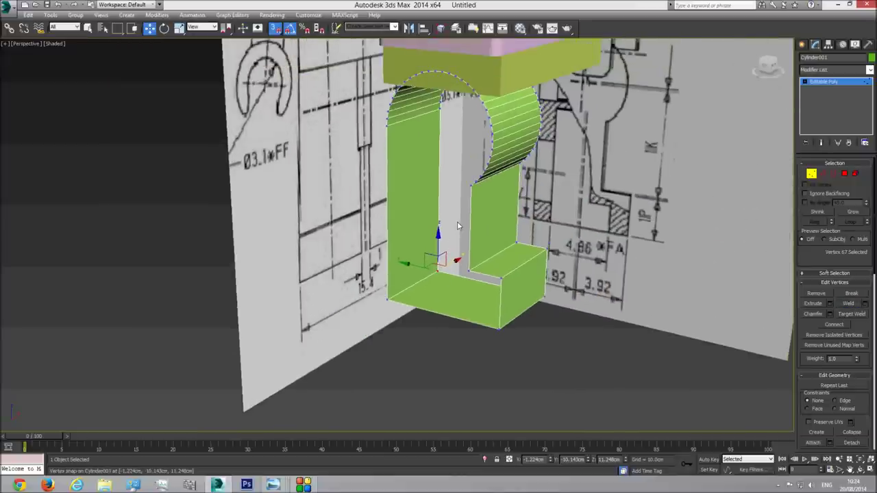
{"action": "middle_click_drag", "start_coordinate": [458, 225], "coordinate": [456, 239]}
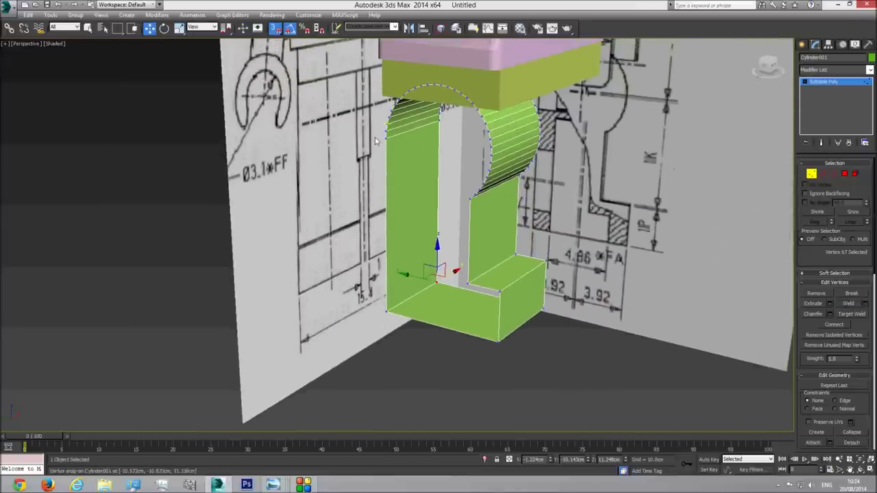
{"action": "key", "text": "l"}
{"action": "scroll", "coordinate": [434, 231], "scroll_direction": "down", "scroll_amount": 3}
{"action": "scroll", "coordinate": [425, 272], "scroll_direction": "down", "scroll_amount": 3}
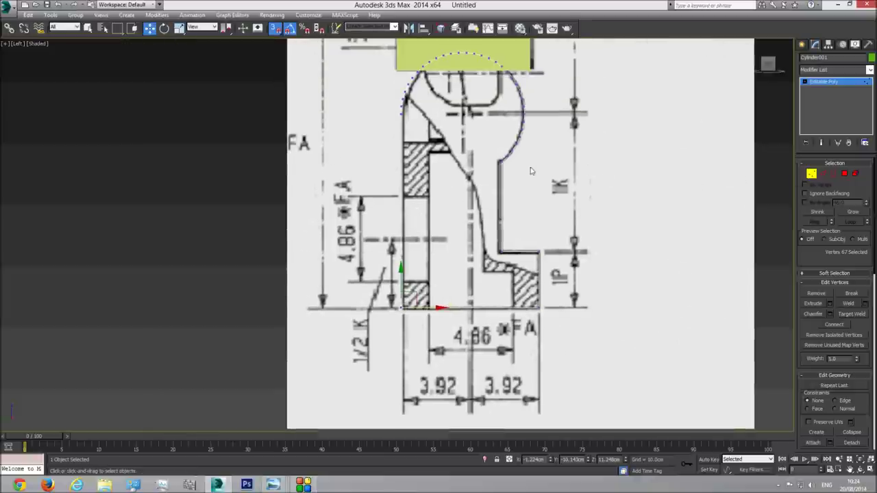
{"action": "left_click_drag", "start_coordinate": [393, 110], "coordinate": [415, 319]}
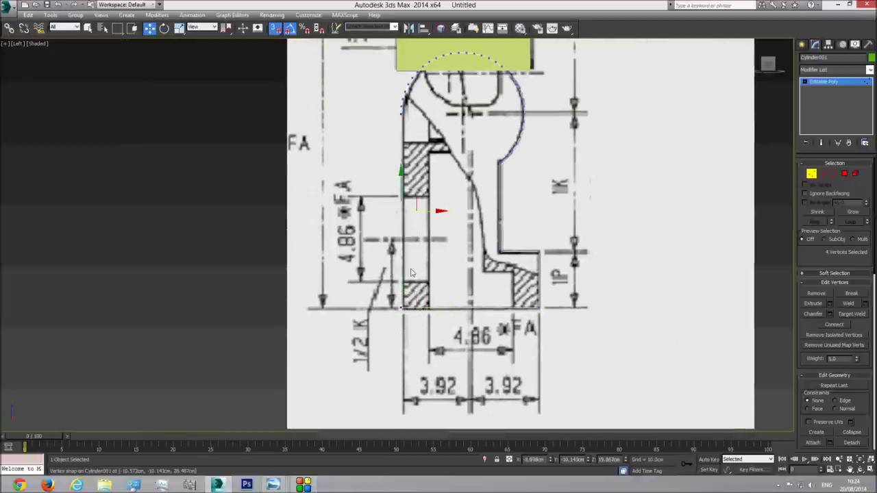
{"action": "middle_click_drag", "start_coordinate": [389, 120], "coordinate": [389, 131]}
{"action": "left_click_drag", "start_coordinate": [426, 193], "coordinate": [427, 192], "text": "ctrl"}
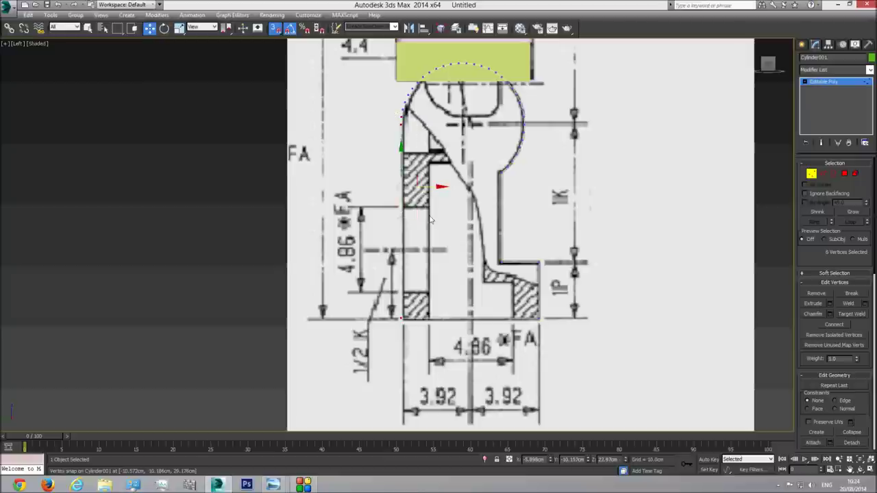
{"action": "key", "text": "s"}
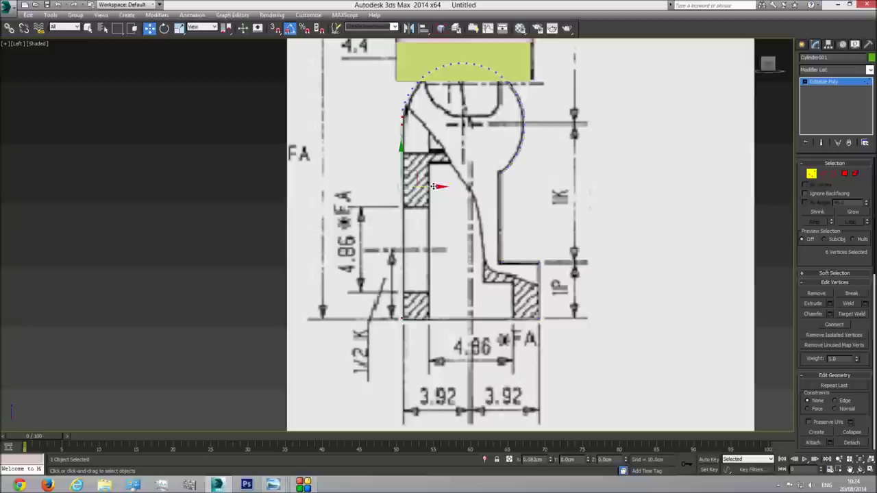
Step: Nudge the two vertices just above the leg's straight back slightly forward to smooth the curve along the blueprint outline
{"action": "left_click_drag", "start_coordinate": [548, 309], "coordinate": [324, 348]}
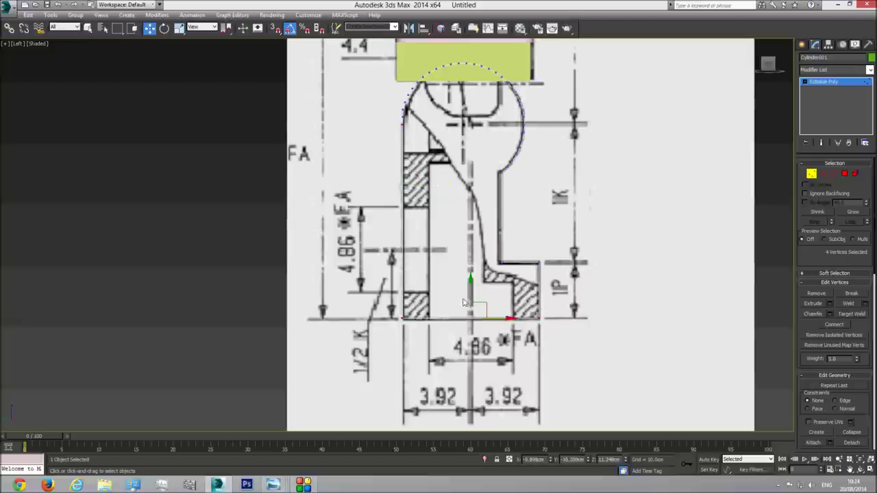
{"action": "scroll", "coordinate": [386, 93], "scroll_direction": "up", "scroll_amount": 3}
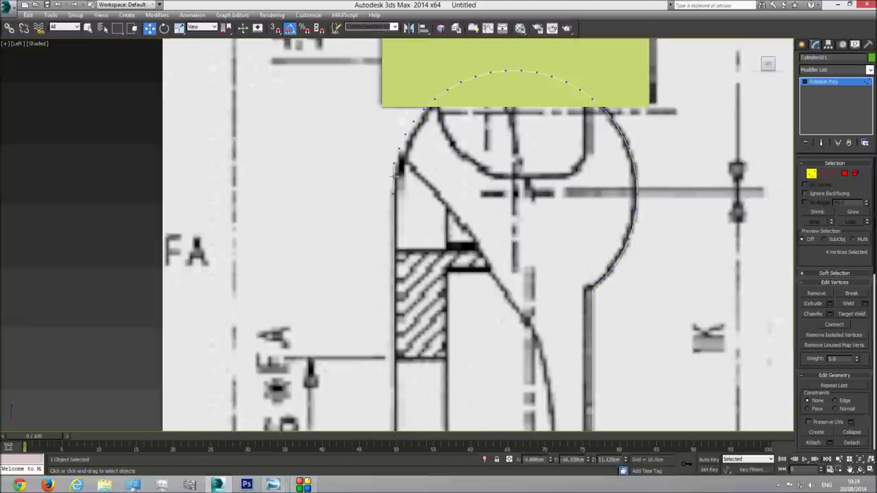
{"action": "left_click", "coordinate": [396, 169]}
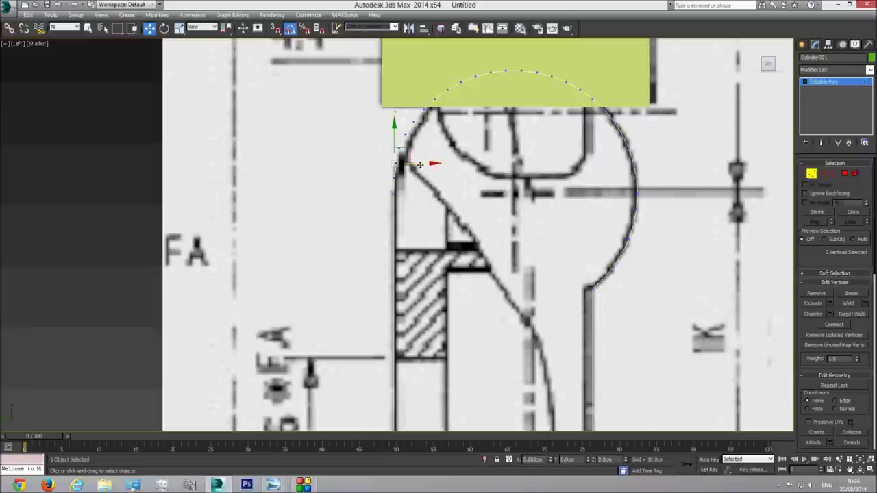
{"action": "left_click_drag", "start_coordinate": [419, 165], "coordinate": [431, 166]}
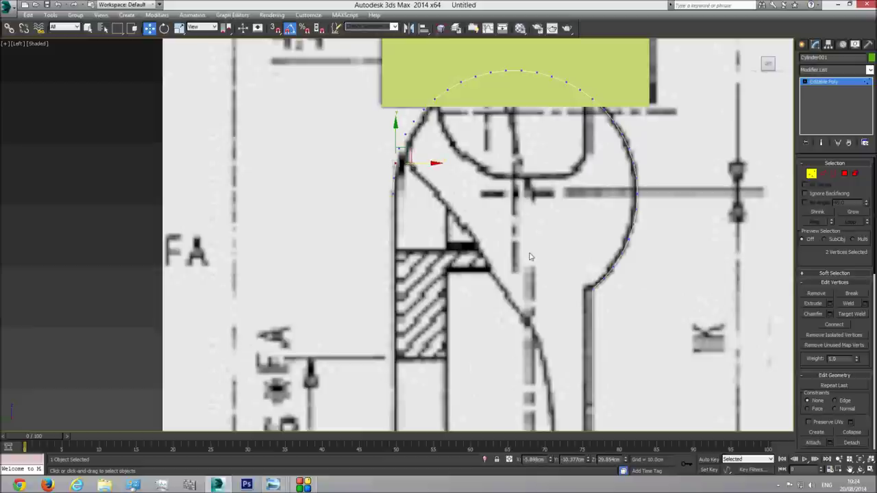
Step: Select the open borders on both sides of the leg and cap them to close the shape
{"action": "key", "text": "p"}
{"action": "left_click", "coordinate": [860, 469]}
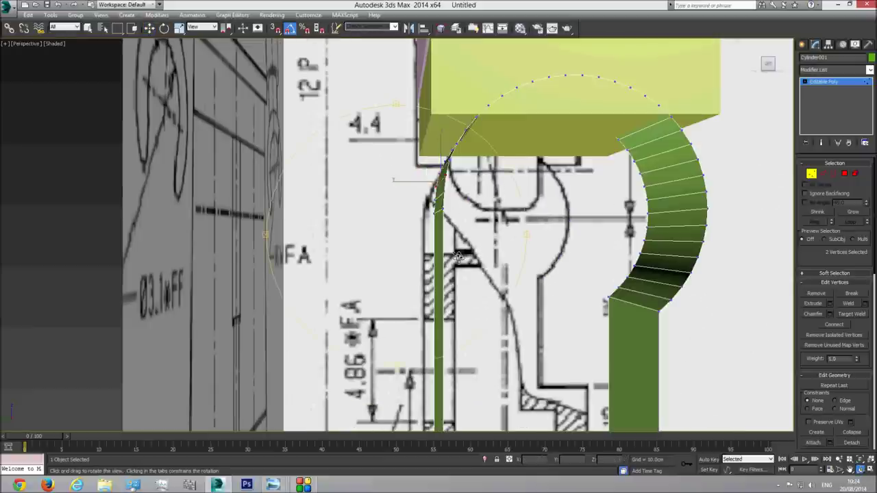
{"action": "left_click_drag", "start_coordinate": [433, 257], "coordinate": [409, 267]}
{"action": "scroll", "coordinate": [409, 267], "scroll_direction": "down", "scroll_amount": 4}
{"action": "left_click_drag", "start_coordinate": [427, 231], "coordinate": [412, 264]}
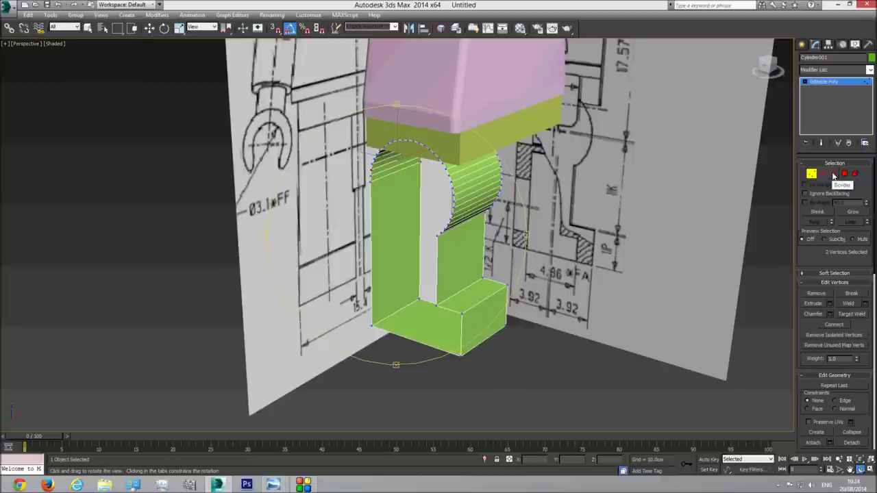
{"action": "left_click", "coordinate": [833, 176]}
{"action": "left_click", "coordinate": [87, 29]}
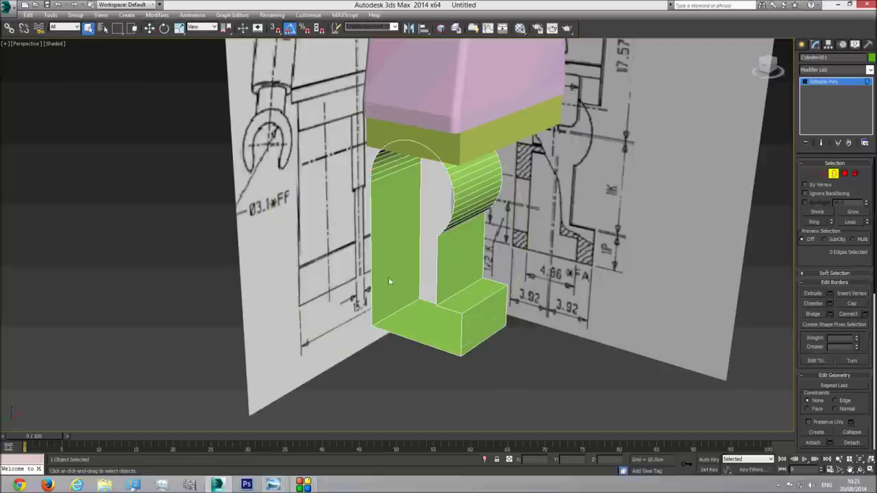
{"action": "left_click", "coordinate": [435, 275]}
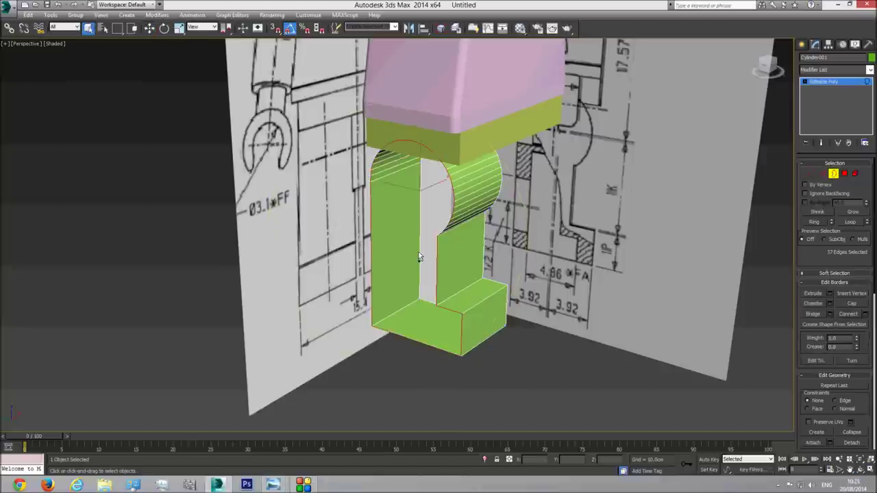
{"action": "left_click", "coordinate": [428, 270], "text": "ctrl"}
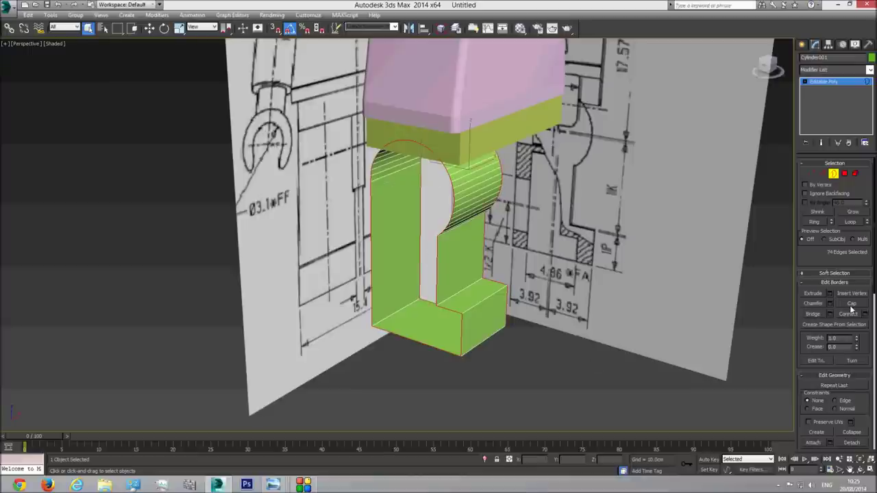
{"action": "left_click", "coordinate": [852, 305]}
{"action": "left_click", "coordinate": [860, 471]}
{"action": "mouse_move", "coordinate": [438, 277]}
{"action": "left_mouse_down"}
{"action": "mouse_move", "coordinate": [377, 276]}
{"action": "mouse_move", "coordinate": [444, 269]}
{"action": "left_mouse_up"}
{"action": "scroll", "coordinate": [438, 276], "scroll_direction": "down", "scroll_amount": 3}
{"action": "right_click", "coordinate": [498, 259]}
{"action": "left_click", "coordinate": [833, 176]}
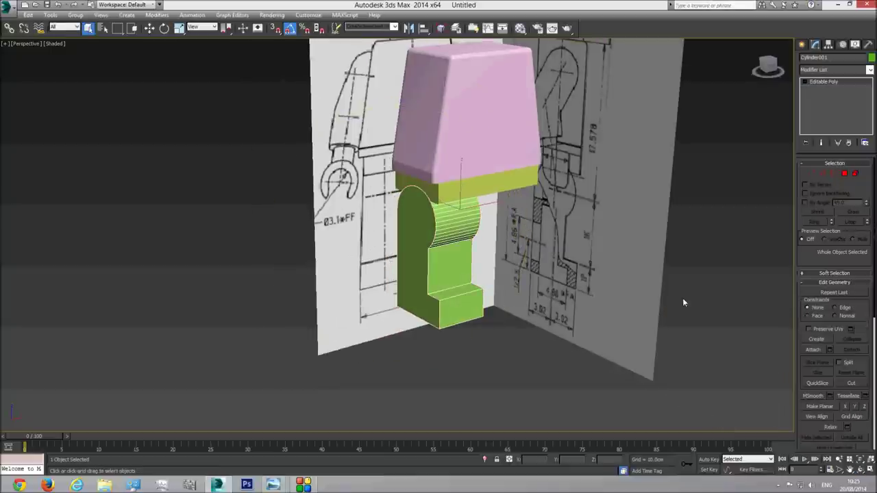
{"action": "left_click", "coordinate": [506, 317]}
{"action": "middle_click_drag", "start_coordinate": [505, 317], "coordinate": [489, 365]}
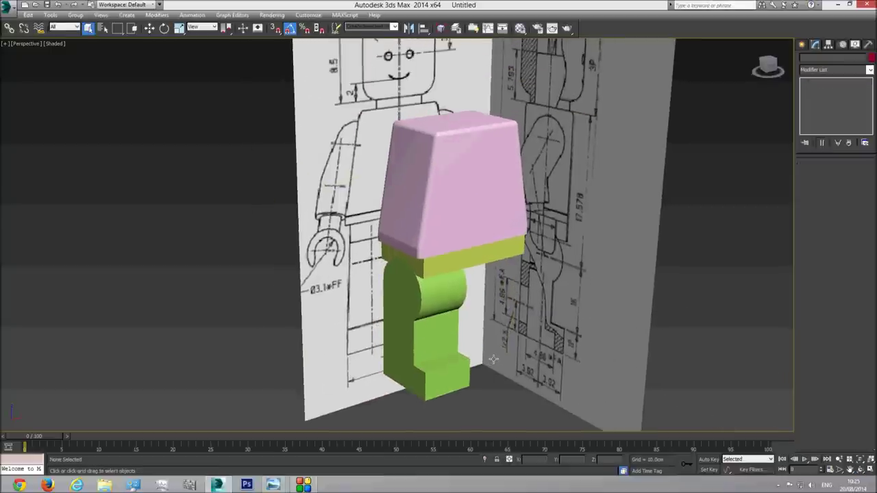
Step: In the front view, select the 37 vertices along the outer side of the leg
{"action": "left_click", "coordinate": [441, 328]}
{"action": "scroll", "coordinate": [436, 321], "scroll_direction": "up", "scroll_amount": 3}
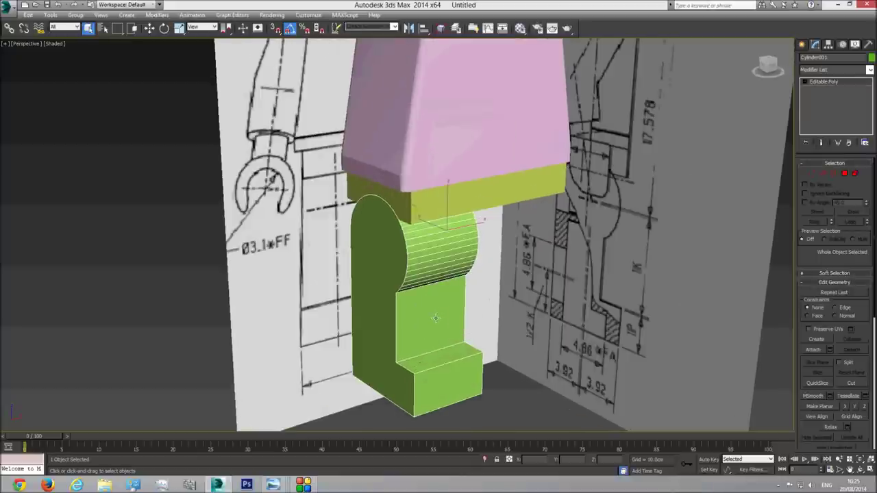
{"action": "key", "text": "f"}
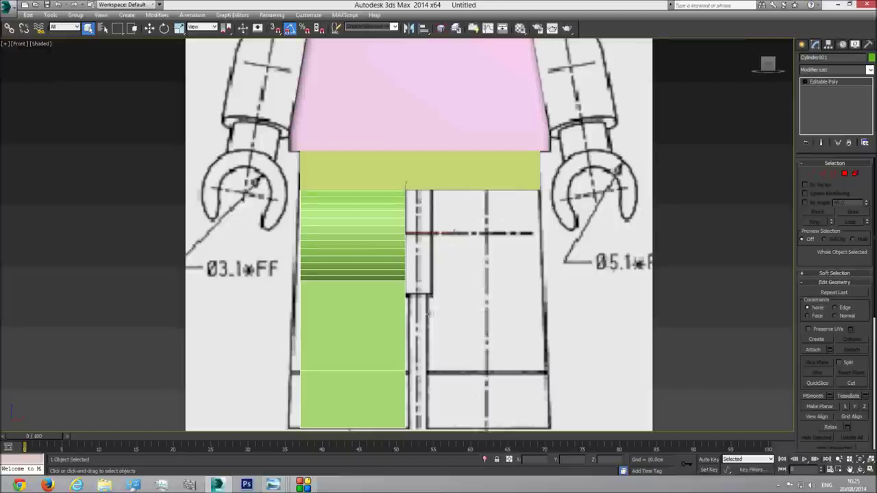
{"action": "middle_click_drag", "start_coordinate": [321, 160], "coordinate": [306, 131]}
{"action": "left_click", "coordinate": [812, 174]}
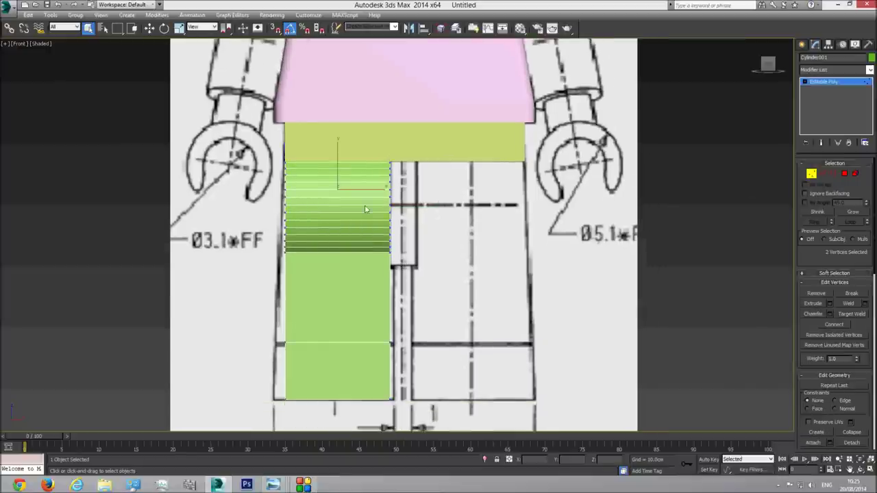
{"action": "key", "text": "F3"}
{"action": "left_click_drag", "start_coordinate": [307, 426], "coordinate": [306, 424]}
{"action": "key", "text": "F3"}
Step: Try tilting the leg's outer-side vertices 10 degrees with angle snapping, and undo the rotation
{"action": "left_click", "coordinate": [164, 29]}
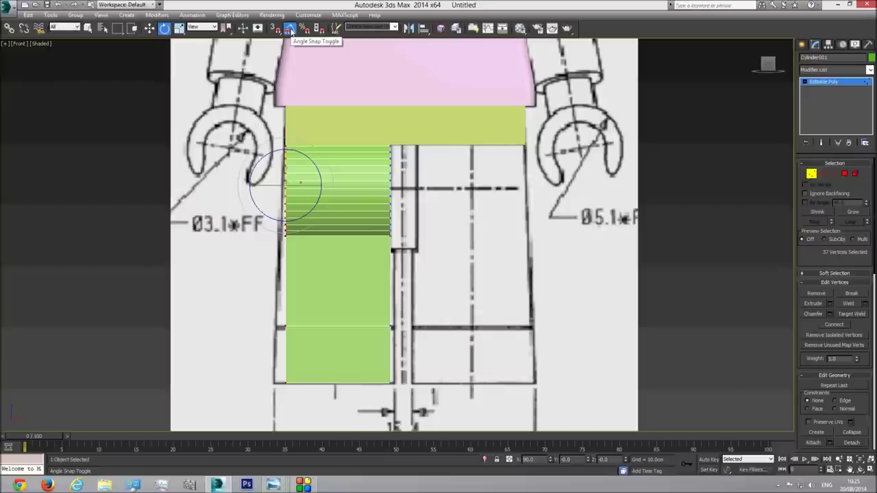
{"action": "left_click", "coordinate": [290, 28]}
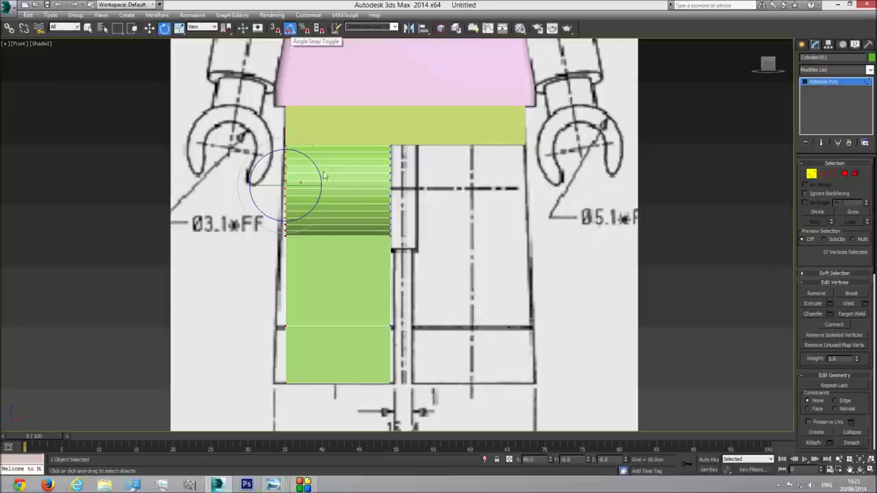
{"action": "left_click_drag", "start_coordinate": [333, 182], "coordinate": [332, 186]}
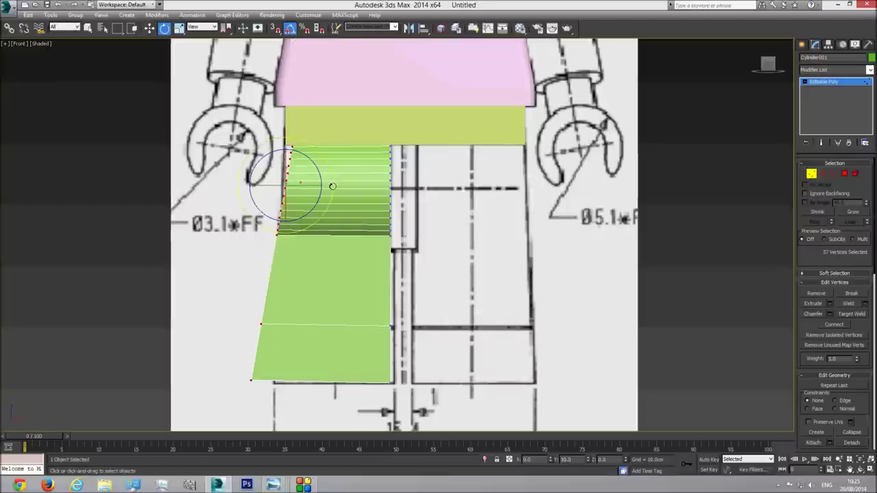
{"action": "key", "text": "ctrl+z"}
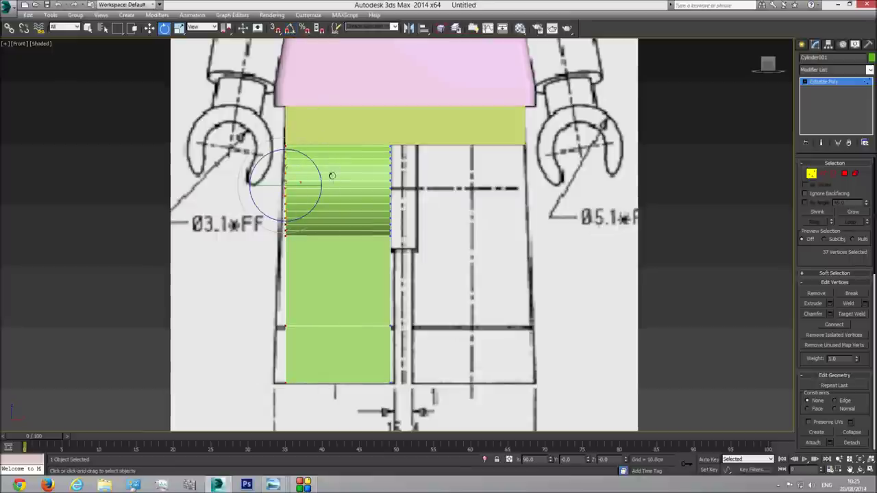
Step: With angle snapping off, rotate and shift the outer-side vertices so the leg's side follows the slanted blueprint line
{"action": "left_click_drag", "start_coordinate": [333, 175], "coordinate": [311, 187]}
{"action": "left_click", "coordinate": [149, 28]}
{"action": "key", "text": "e"}
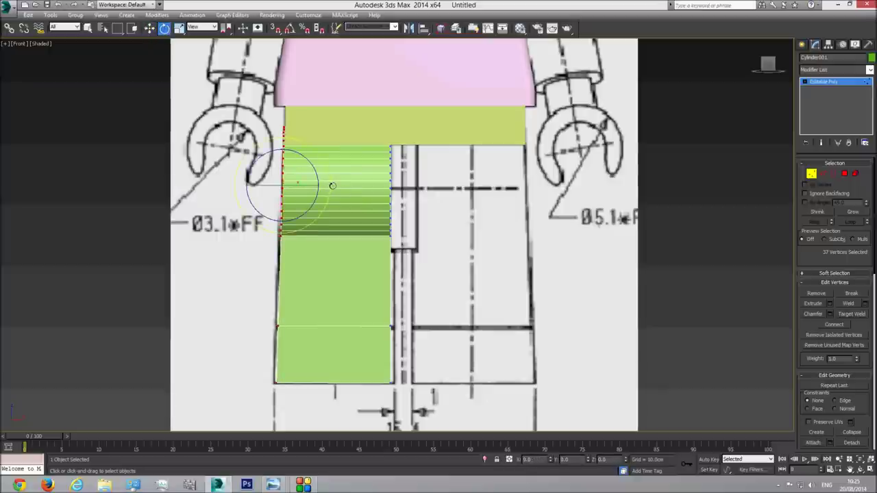
{"action": "left_click_drag", "start_coordinate": [335, 186], "coordinate": [316, 203]}
{"action": "key", "text": "w"}
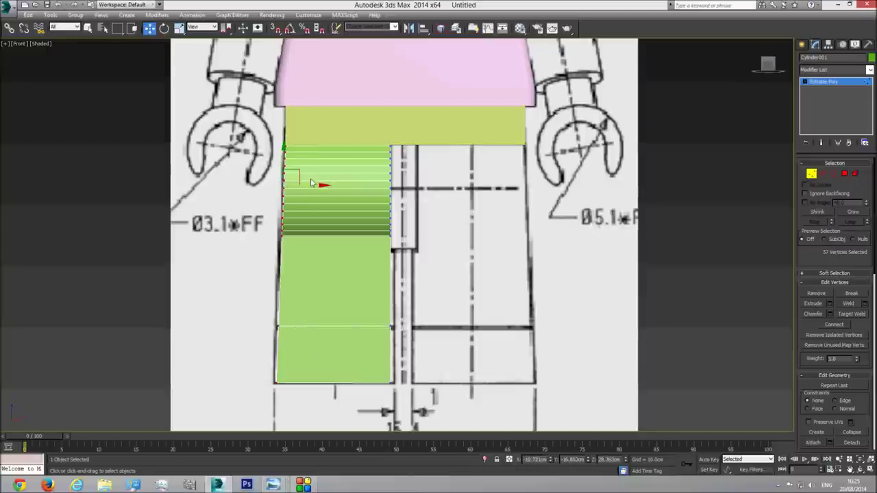
Step: Select the two bottom vertices on the outer side and snap them vertically to the level of the inner sole vertices
{"action": "left_click_drag", "start_coordinate": [306, 376], "coordinate": [253, 409]}
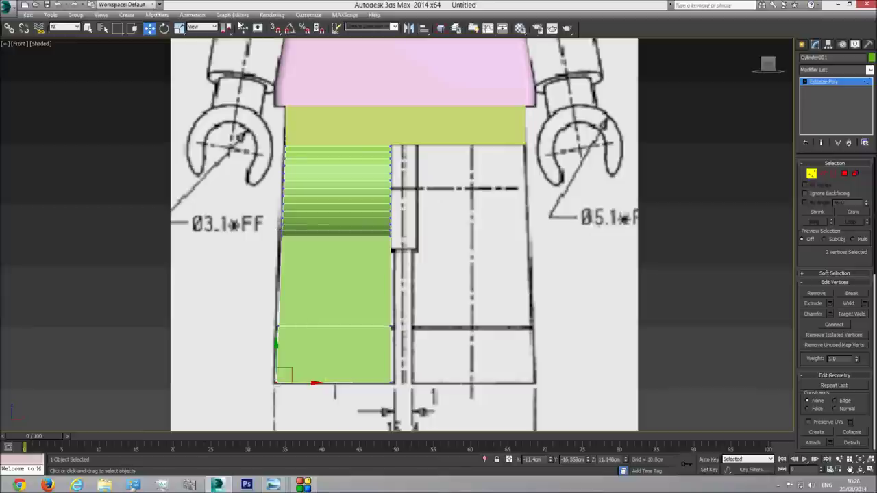
{"action": "left_click", "coordinate": [274, 28]}
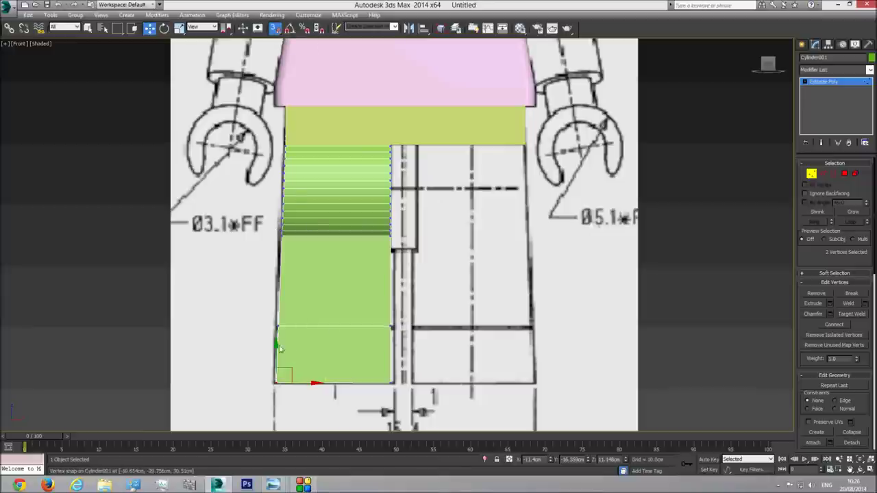
{"action": "left_click_drag", "start_coordinate": [278, 348], "coordinate": [390, 381]}
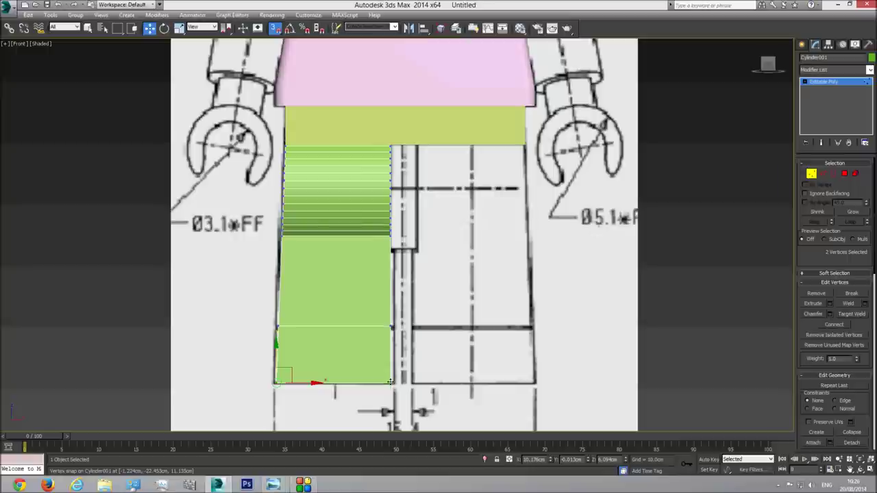
Step: Snap the outer-side vertices at the very top of the hip curve vertically to the height of the inner ones
{"action": "scroll", "coordinate": [290, 139], "scroll_direction": "up", "scroll_amount": 2}
{"action": "key", "text": "F3"}
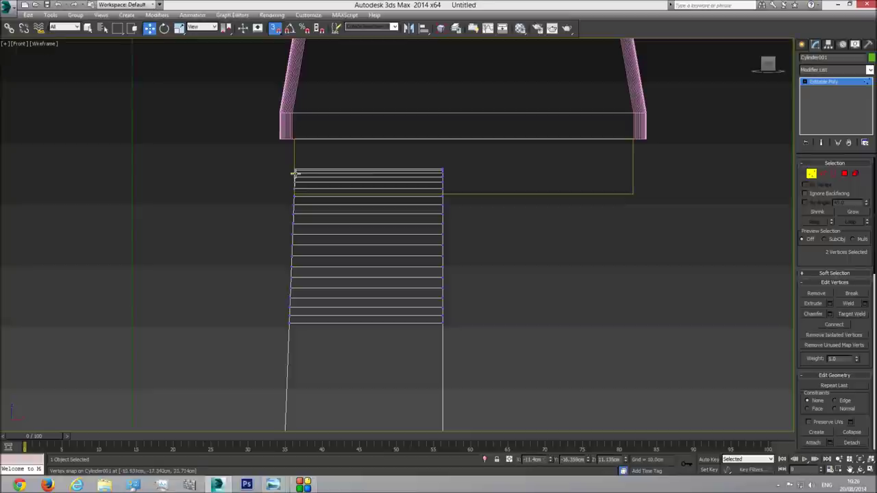
{"action": "scroll", "coordinate": [295, 189], "scroll_direction": "up", "scroll_amount": 2}
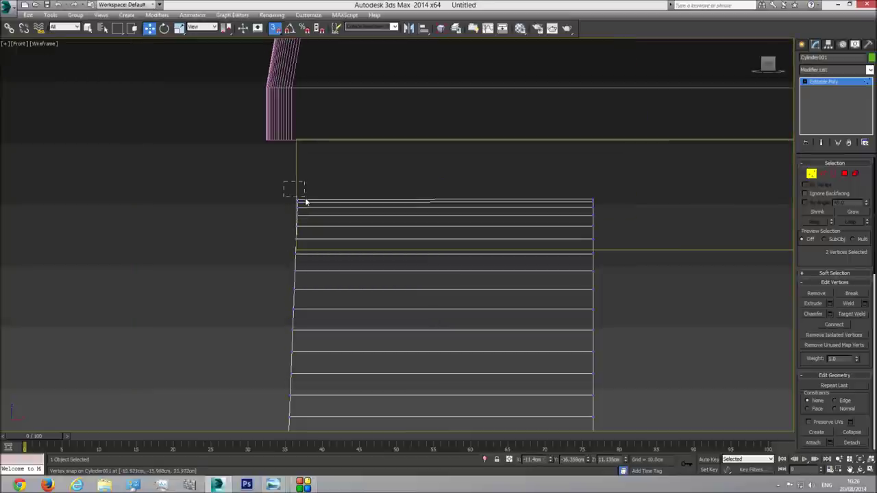
{"action": "left_click_drag", "start_coordinate": [307, 204], "coordinate": [308, 205]}
{"action": "left_click_drag", "start_coordinate": [298, 173], "coordinate": [592, 199]}
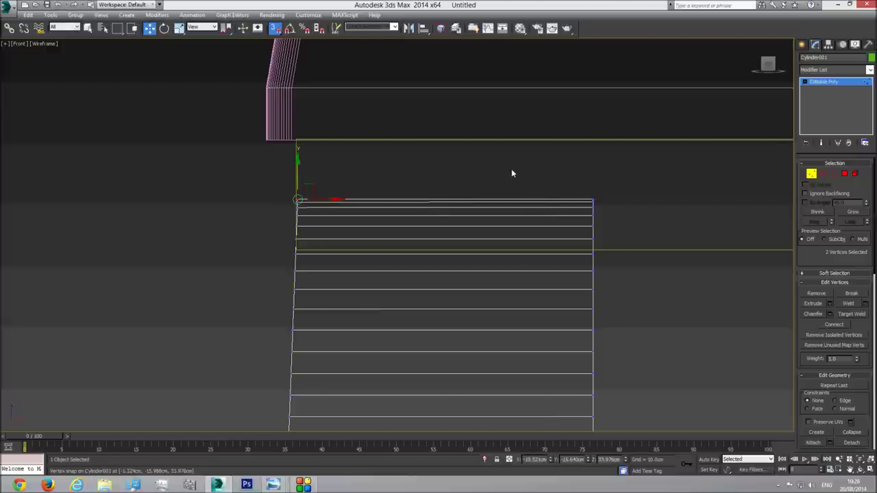
Step: Leave vertex editing and examine the shaded, tapered leg in perspective against the hip block and blueprints
{"action": "key", "text": "p"}
{"action": "key", "text": "z"}
{"action": "left_click", "coordinate": [859, 470]}
{"action": "left_click_drag", "start_coordinate": [359, 235], "coordinate": [708, 145]}
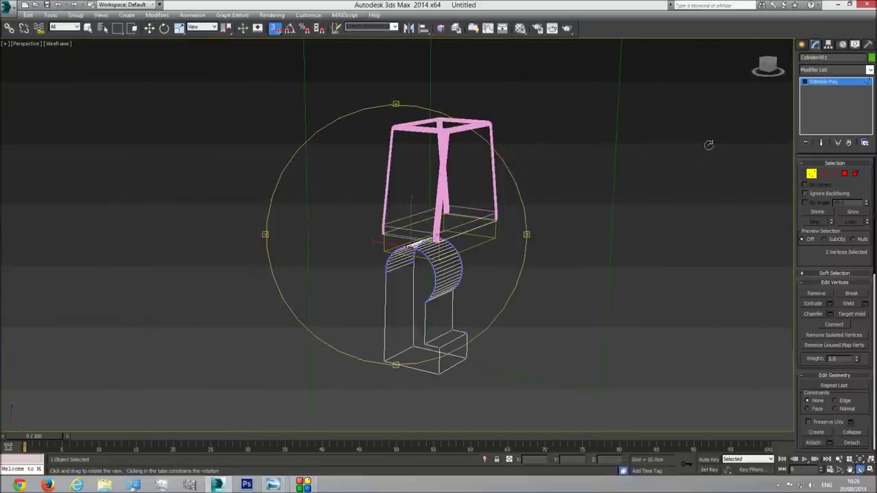
{"action": "left_click", "coordinate": [835, 85]}
{"action": "right_click", "coordinate": [595, 285]}
{"action": "left_click", "coordinate": [552, 278]}
{"action": "key", "text": "F3"}
{"action": "scroll", "coordinate": [449, 282], "scroll_direction": "up", "scroll_amount": 4}
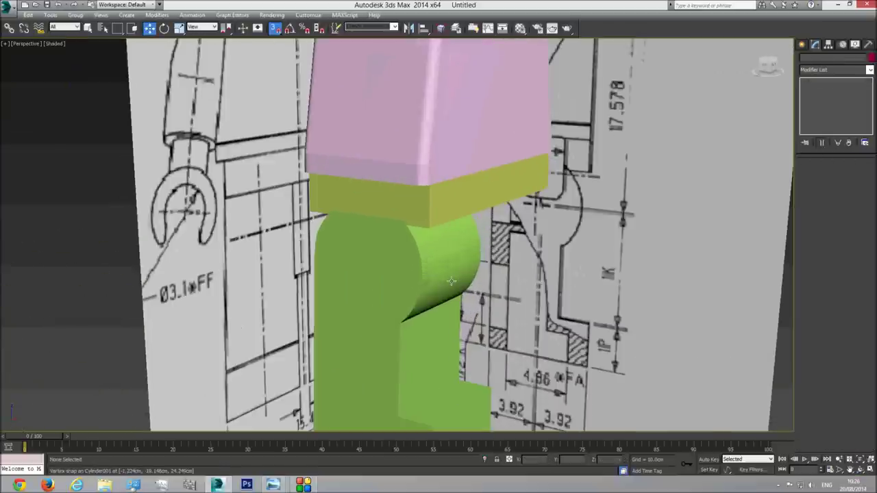
{"action": "scroll", "coordinate": [448, 283], "scroll_direction": "down", "scroll_amount": 3}
Step: Reselect the leg, inspect its inner edge in the front view and consult the LEGO man reference photo in Windows Photo Viewer
{"action": "left_click", "coordinate": [410, 295]}
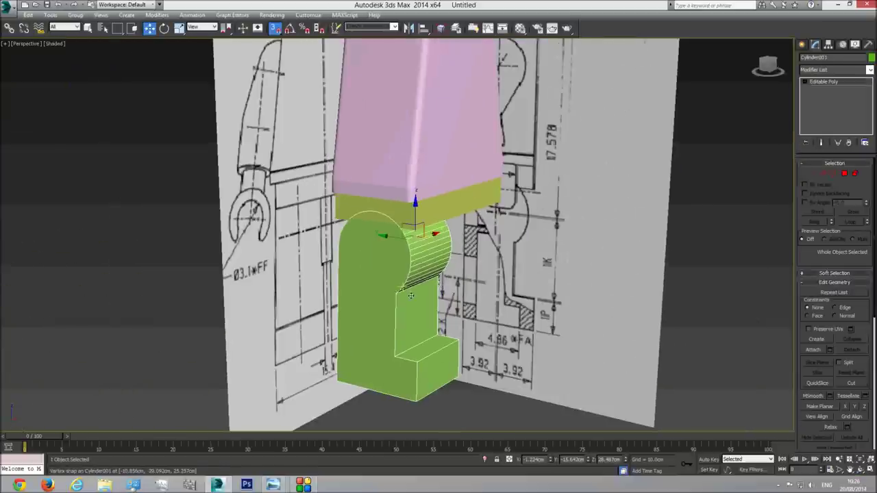
{"action": "key", "text": "f"}
{"action": "scroll", "coordinate": [521, 330], "scroll_direction": "down", "scroll_amount": 4}
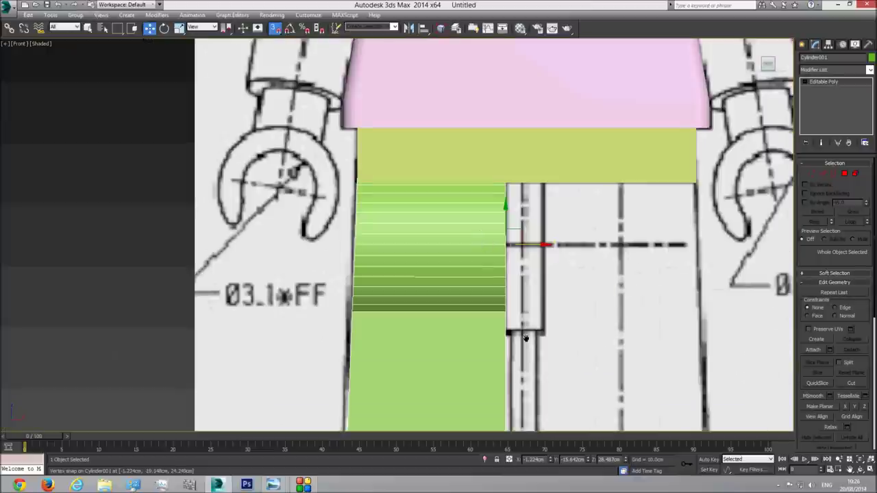
{"action": "middle_click_drag", "start_coordinate": [526, 338], "coordinate": [482, 254]}
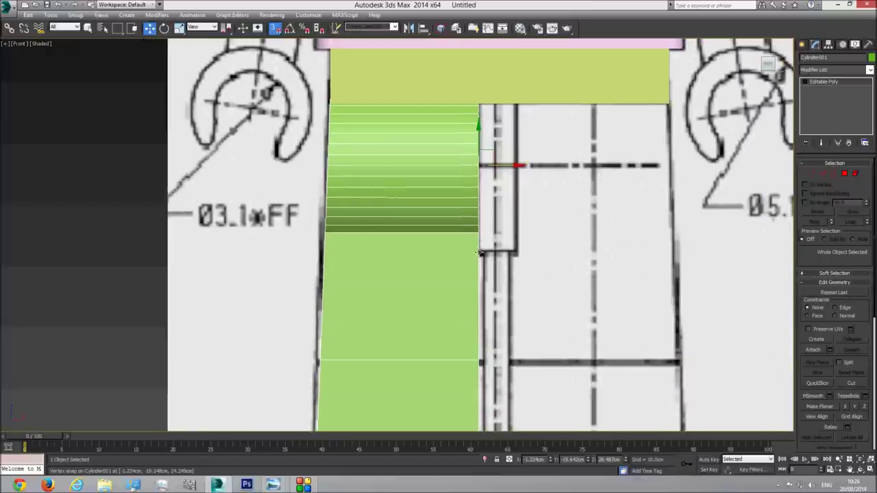
{"action": "mouse_move", "coordinate": [280, 476]}
{"action": "left_click", "coordinate": [377, 438]}
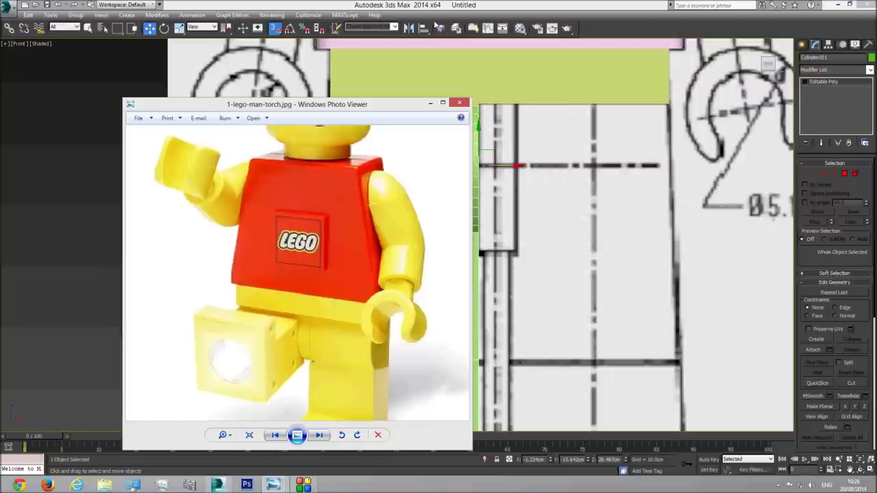
{"action": "left_click", "coordinate": [489, 188]}
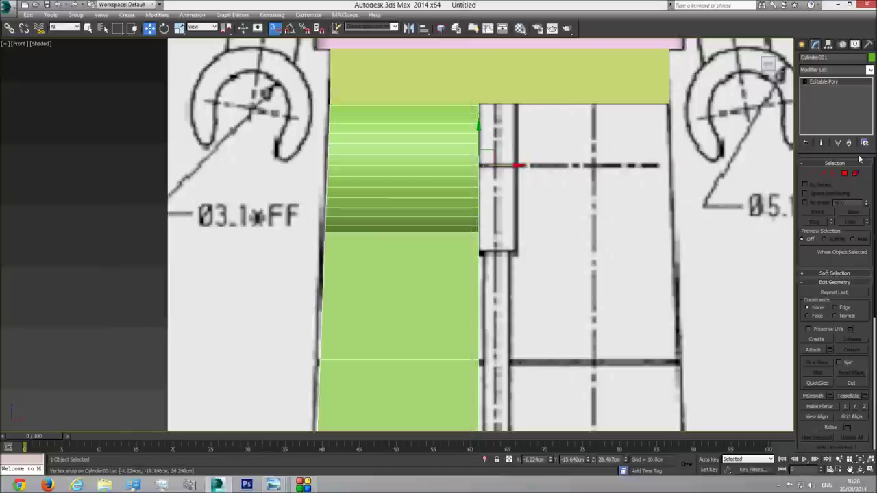
Step: Start vertex-level editing of the leg and bring up its Edit Geometry tools
{"action": "left_click", "coordinate": [811, 174]}
{"action": "scroll", "coordinate": [814, 261], "scroll_direction": "down", "scroll_amount": 5}
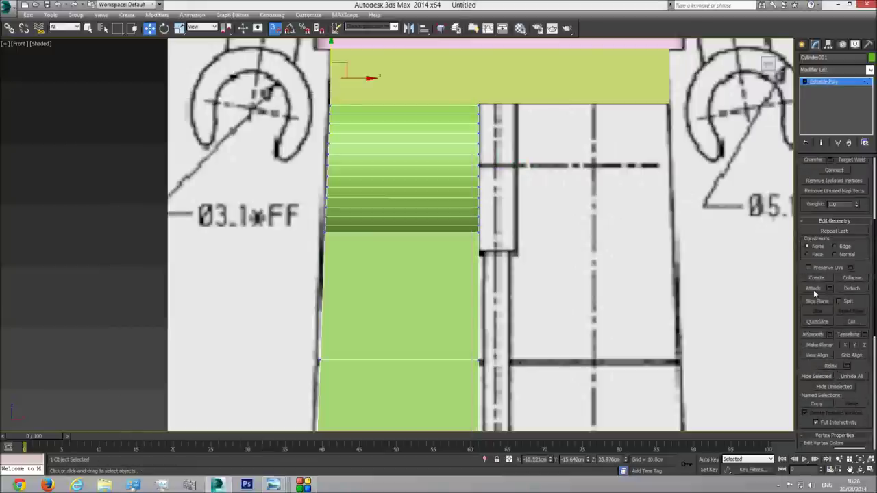
Step: Activate a slice plane on the leg and rotate it to horizontal with angle snap turned on
{"action": "left_click", "coordinate": [815, 302]}
{"action": "scroll", "coordinate": [440, 267], "scroll_direction": "down", "scroll_amount": 8}
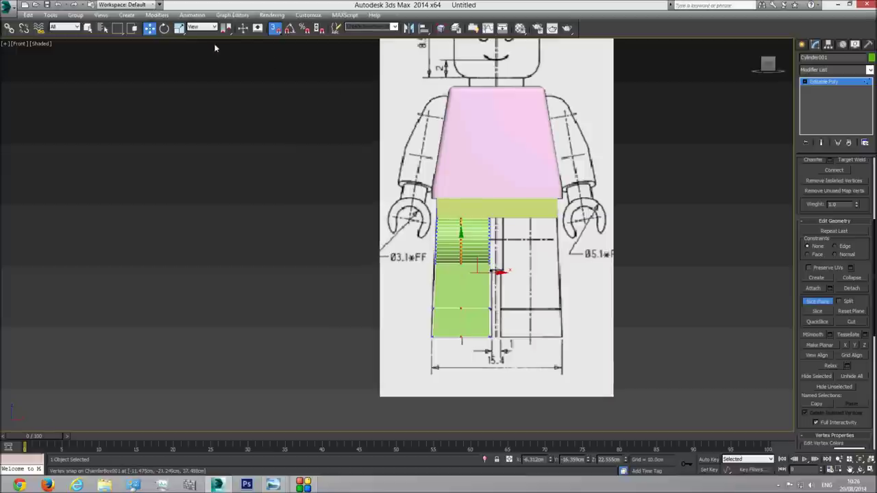
{"action": "scroll", "coordinate": [184, 43], "scroll_direction": "down", "scroll_amount": 2}
{"action": "left_click", "coordinate": [165, 29]}
{"action": "scroll", "coordinate": [349, 183], "scroll_direction": "up", "scroll_amount": 5}
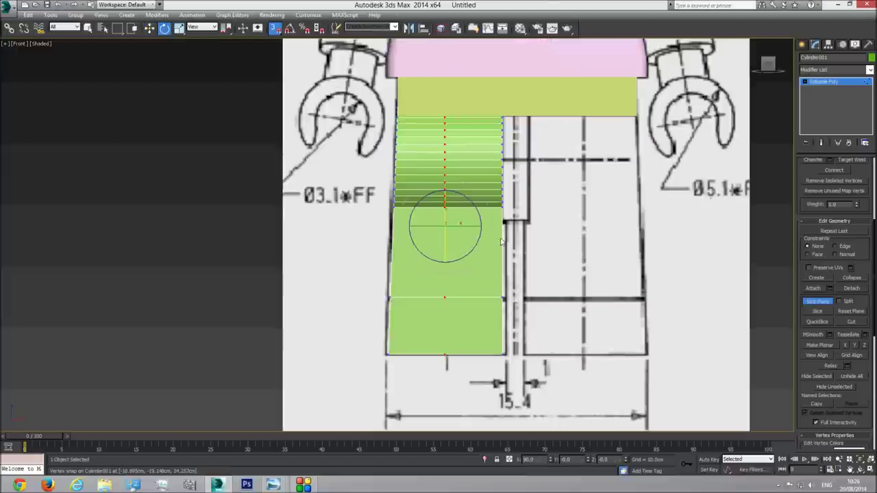
{"action": "left_click", "coordinate": [290, 28]}
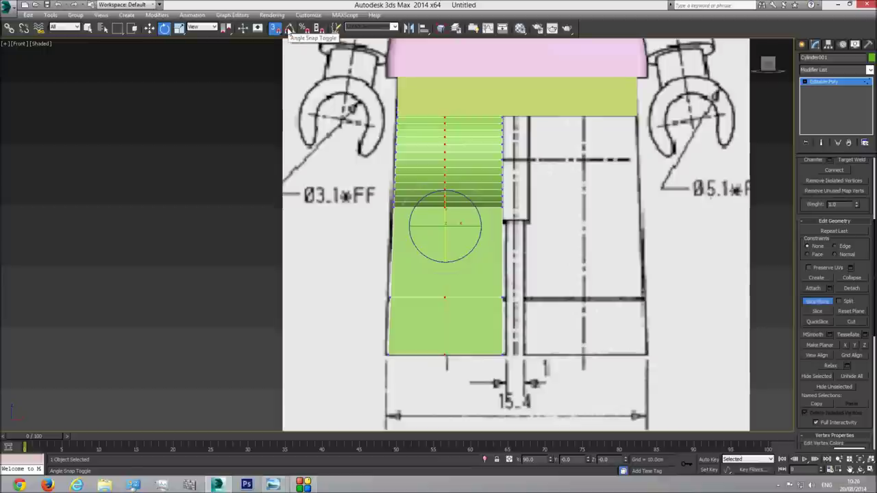
{"action": "left_click_drag", "start_coordinate": [489, 229], "coordinate": [493, 270]}
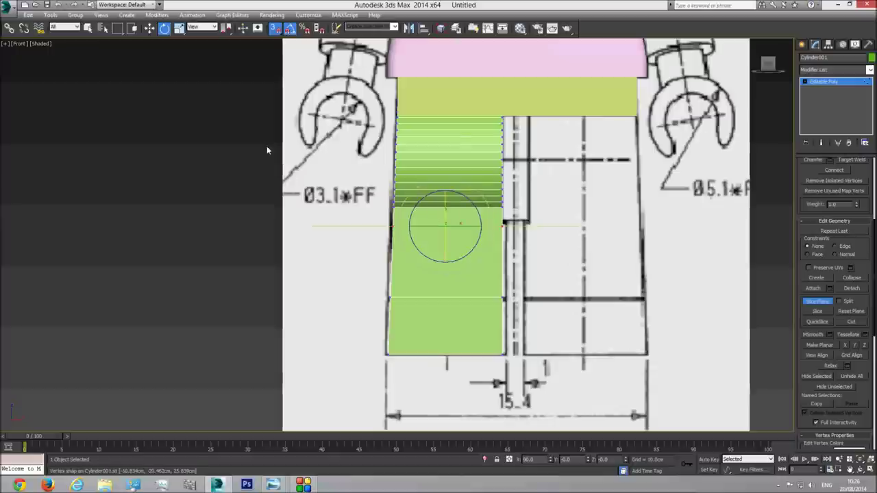
Step: Position the slice plane at the blueprint's inner-leg step line just below the rounded hip, turn off 3D snapping, and slice the leg there
{"action": "left_click", "coordinate": [150, 28]}
{"action": "scroll", "coordinate": [472, 229], "scroll_direction": "up", "scroll_amount": 4}
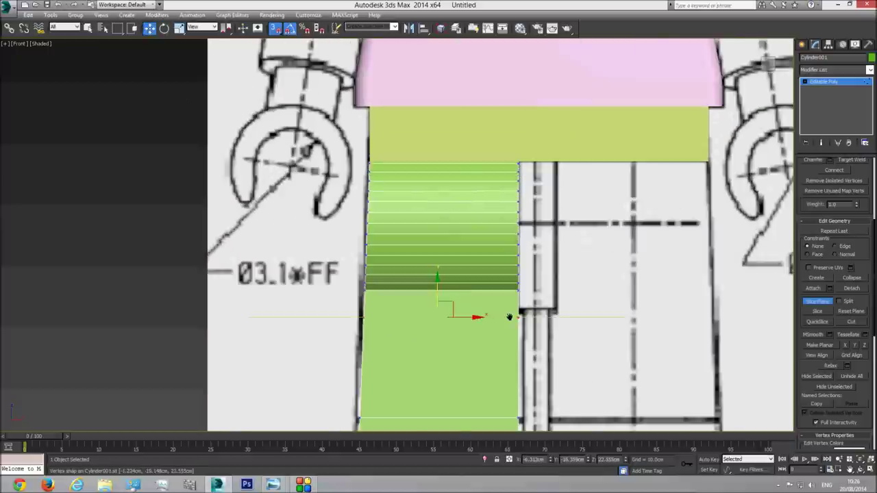
{"action": "left_click_drag", "start_coordinate": [319, 221], "coordinate": [299, 219]}
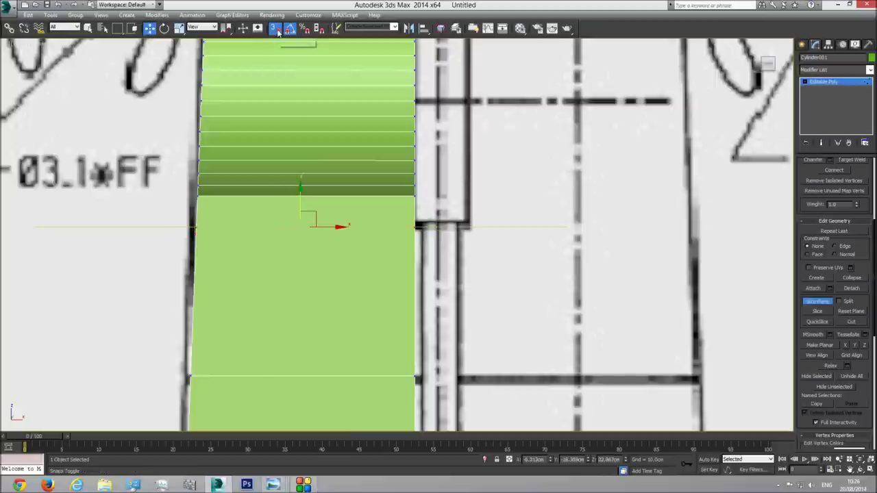
{"action": "left_click", "coordinate": [276, 30]}
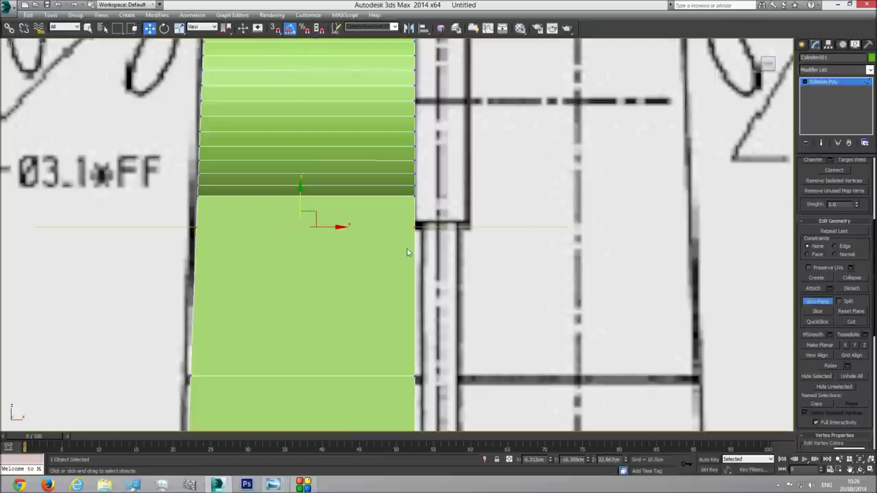
{"action": "left_click", "coordinate": [817, 311]}
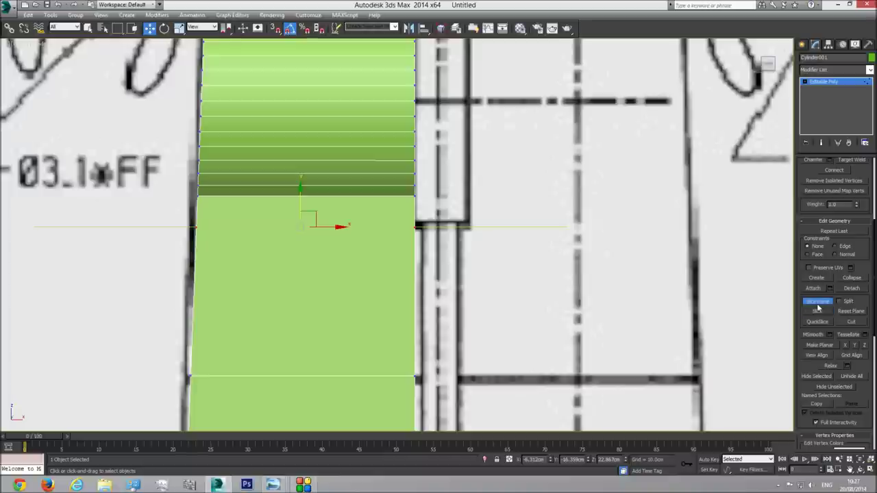
{"action": "left_click", "coordinate": [817, 302]}
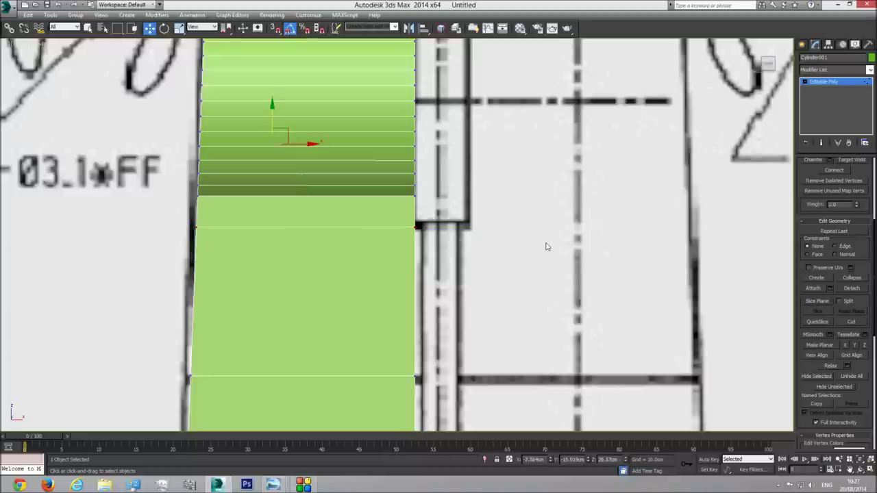
Step: Extrude the lower inner side polygon of the leg by 0.32 cm toward the centre gap, then leave polygon editing
{"action": "scroll", "coordinate": [407, 269], "scroll_direction": "up", "scroll_amount": 2}
{"action": "left_click", "coordinate": [860, 469]}
{"action": "left_click_drag", "start_coordinate": [350, 249], "coordinate": [437, 218]}
{"action": "key", "text": "4"}
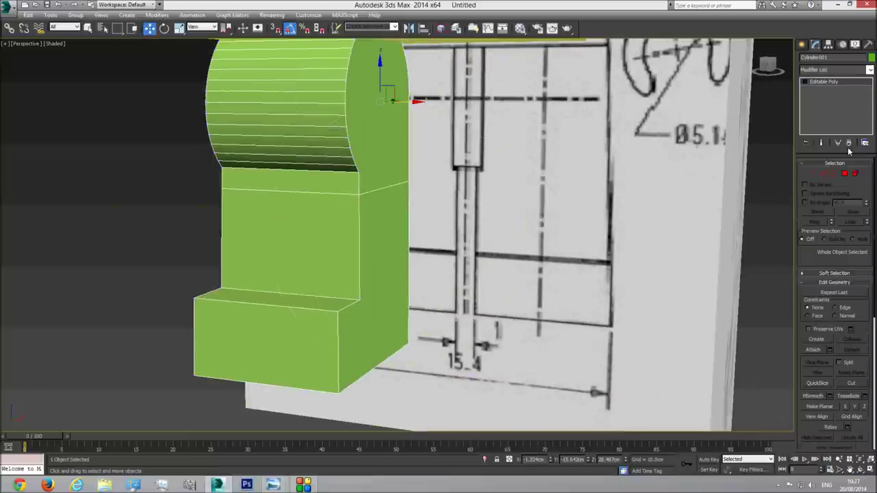
{"action": "key", "text": "w"}
{"action": "left_click", "coordinate": [381, 233]}
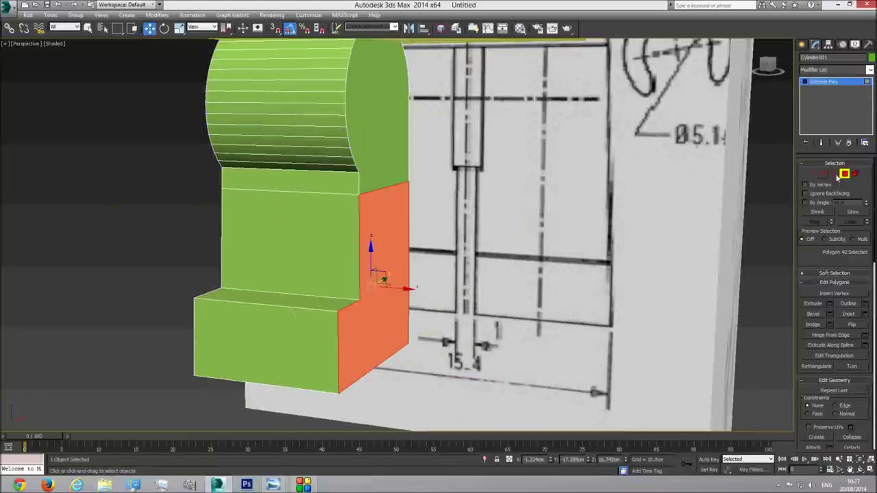
{"action": "left_click", "coordinate": [831, 306]}
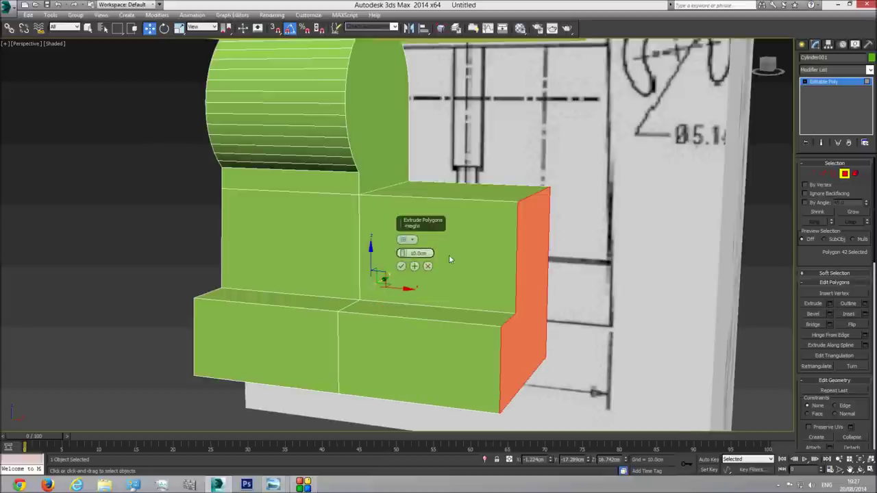
{"action": "scroll", "coordinate": [448, 255], "scroll_direction": "up", "scroll_amount": 5}
{"action": "left_click_drag", "start_coordinate": [402, 255], "coordinate": [387, 473]}
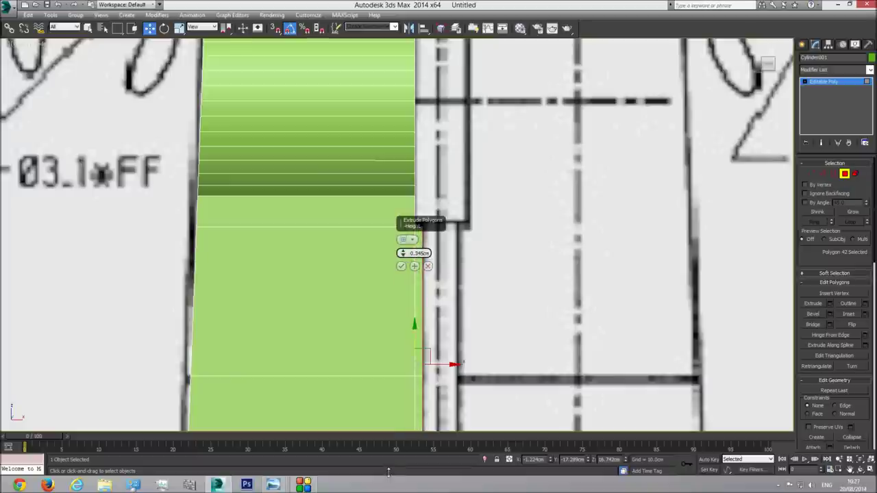
{"action": "double_click", "coordinate": [424, 253]}
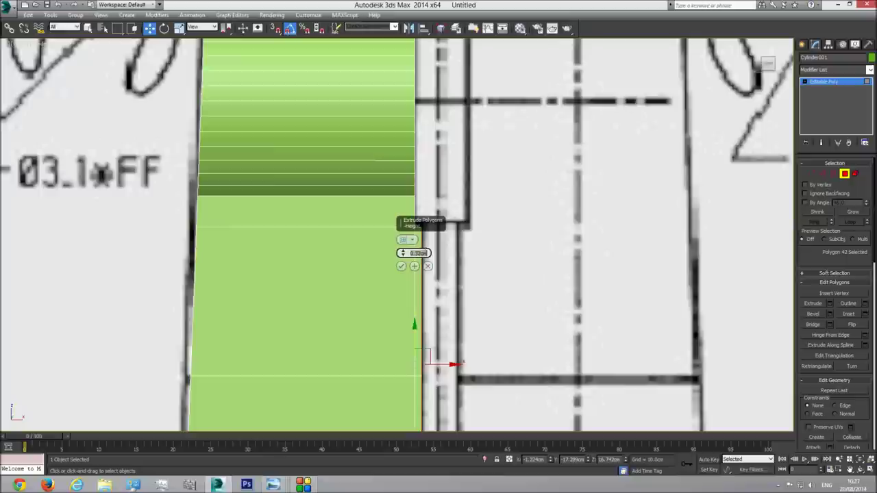
{"action": "left_click", "coordinate": [402, 267]}
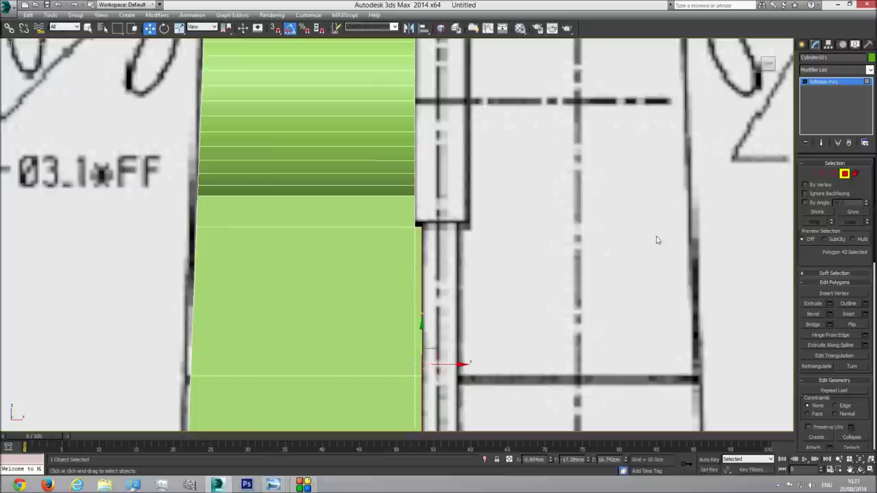
{"action": "left_click", "coordinate": [845, 175]}
Step: Clone the finished leg as one independent copy placed over the blueprint's other leg in the front view
{"action": "key", "text": "p"}
{"action": "left_click", "coordinate": [859, 470]}
{"action": "left_click_drag", "start_coordinate": [479, 260], "coordinate": [417, 293]}
{"action": "scroll", "coordinate": [403, 287], "scroll_direction": "down", "scroll_amount": 5}
{"action": "key", "text": "w"}
{"action": "left_click", "coordinate": [193, 228]}
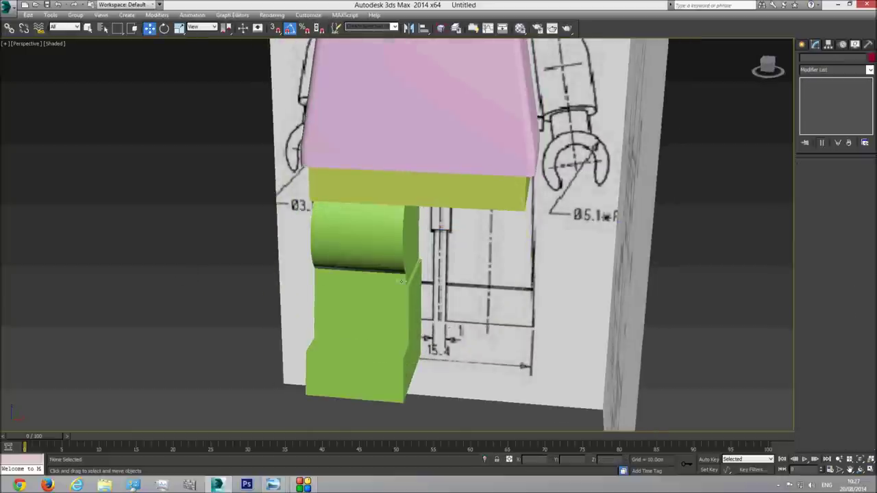
{"action": "left_click", "coordinate": [388, 274]}
{"action": "key", "text": "f"}
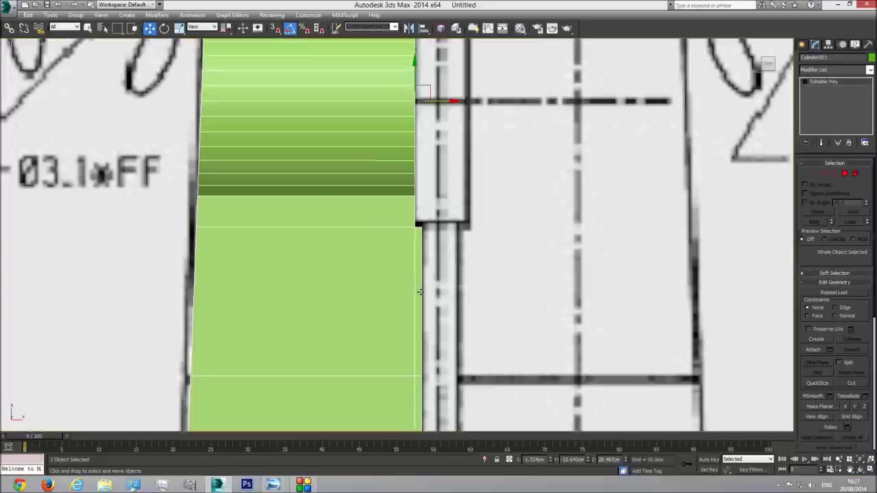
{"action": "scroll", "coordinate": [404, 277], "scroll_direction": "down", "scroll_amount": 2}
{"action": "left_click_drag", "start_coordinate": [424, 205], "coordinate": [568, 205], "text": "shift"}
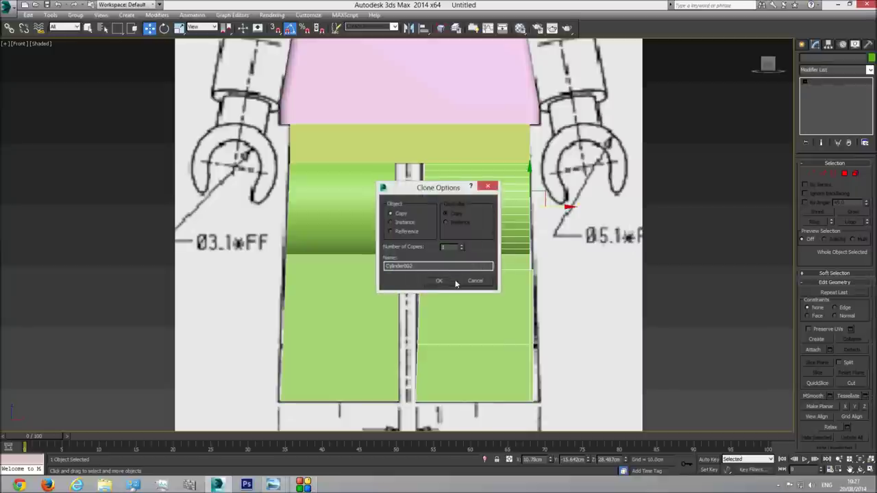
{"action": "left_click", "coordinate": [441, 281]}
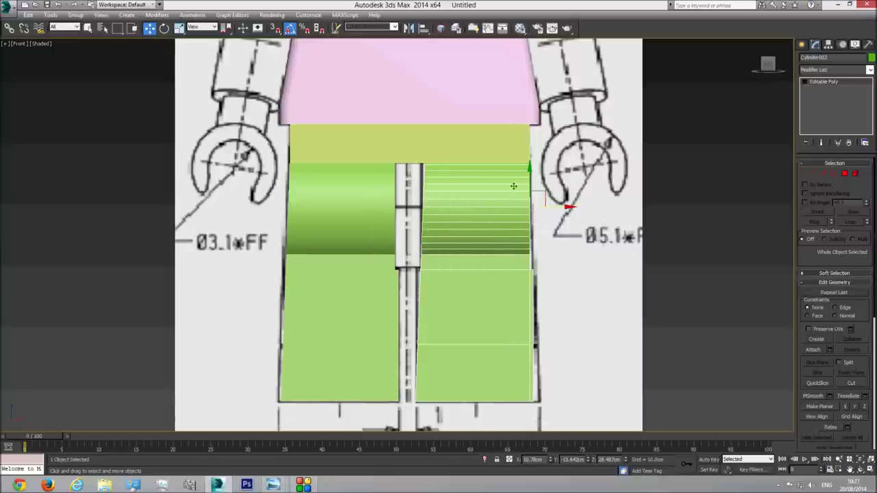
Step: Add a Mirror modifier to the copied leg with the mirror axis set to Z
{"action": "left_click", "coordinate": [869, 70]}
{"action": "left_click_drag", "start_coordinate": [871, 137], "coordinate": [872, 336]}
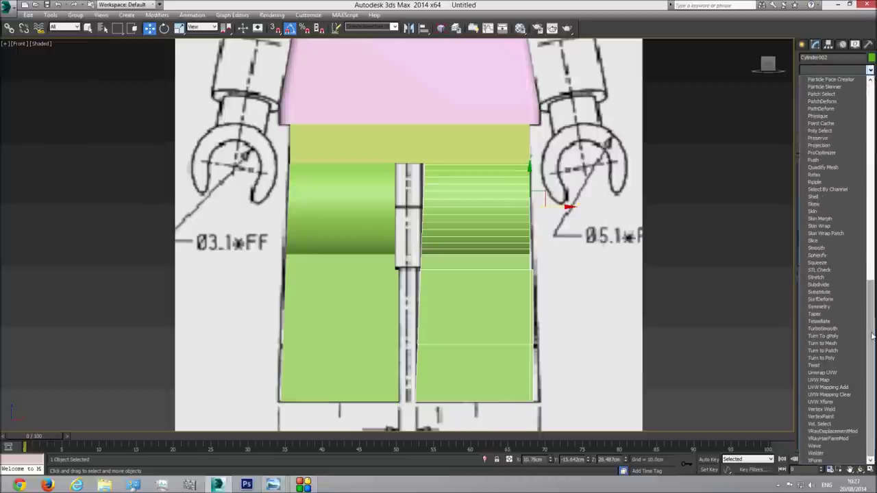
{"action": "scroll", "coordinate": [822, 205], "scroll_direction": "up", "scroll_amount": 7}
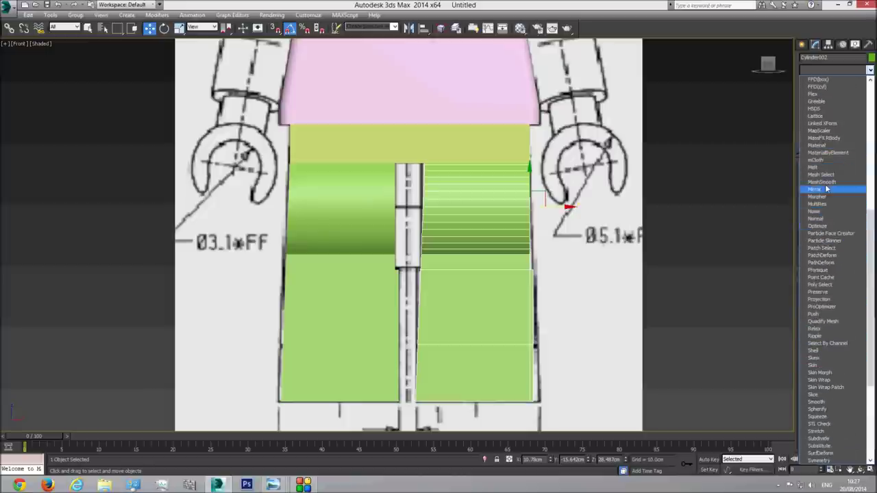
{"action": "left_click", "coordinate": [825, 190]}
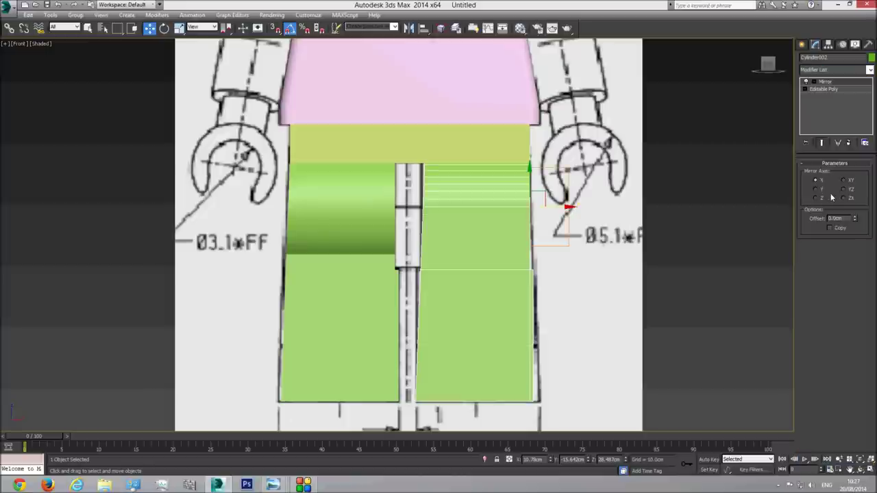
{"action": "left_click", "coordinate": [815, 198]}
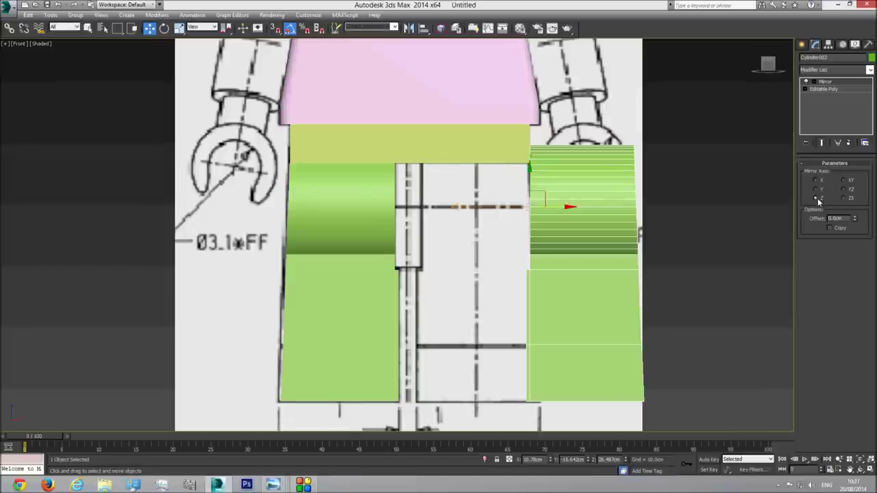
Step: Move the mirrored leg onto its blueprint outline, at about X 1.3 cm, and nudge the original leg slightly toward the centre
{"action": "left_click_drag", "start_coordinate": [555, 208], "coordinate": [452, 218]}
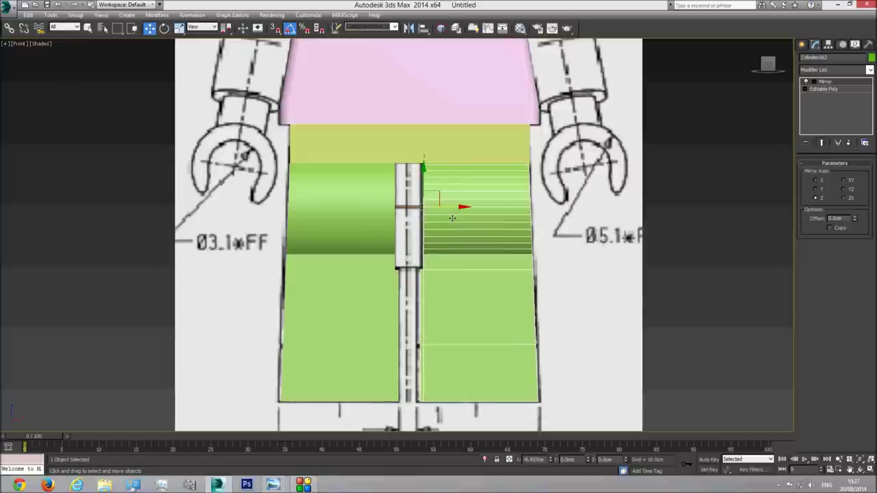
{"action": "left_click_drag", "start_coordinate": [452, 217], "coordinate": [452, 218]}
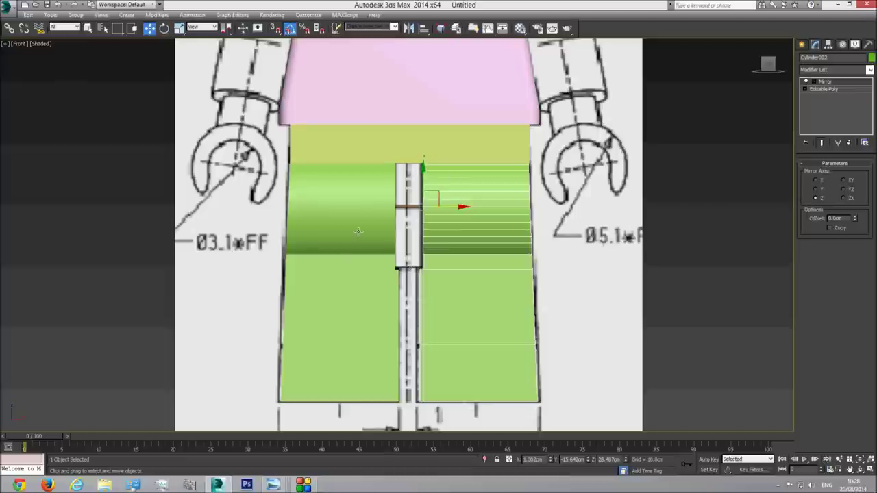
{"action": "left_click", "coordinate": [357, 232]}
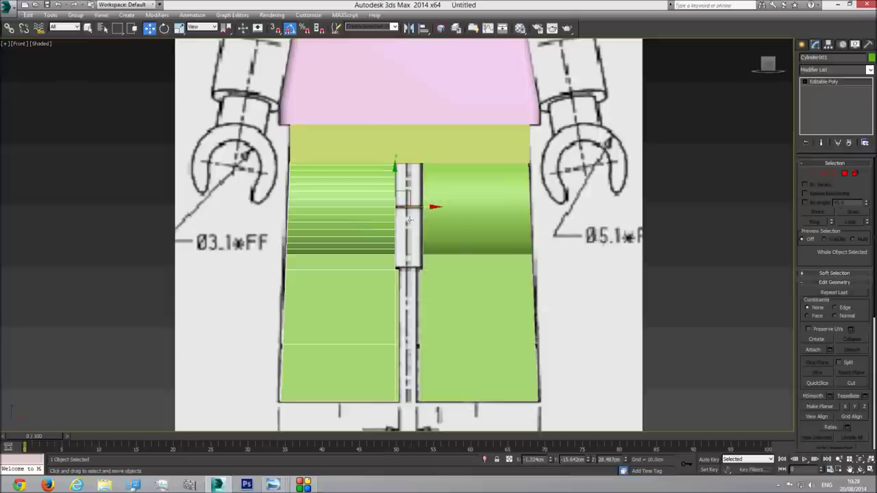
{"action": "left_click", "coordinate": [445, 264]}
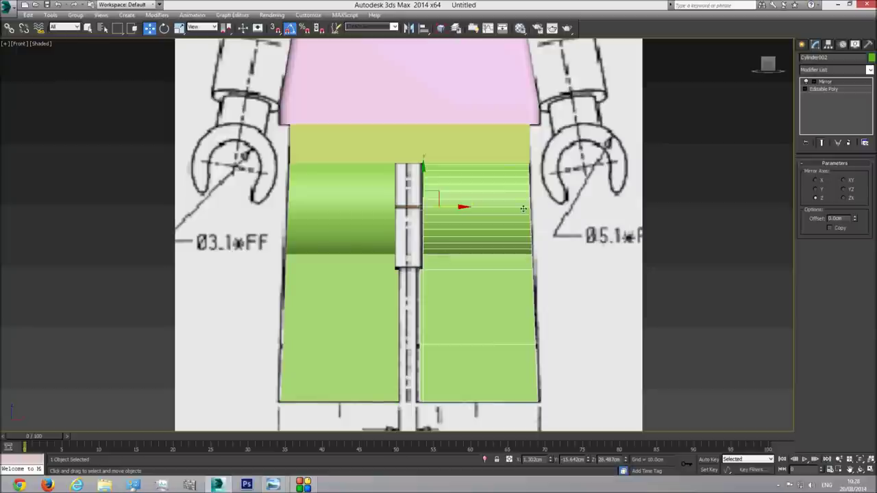
{"action": "left_click", "coordinate": [304, 177]}
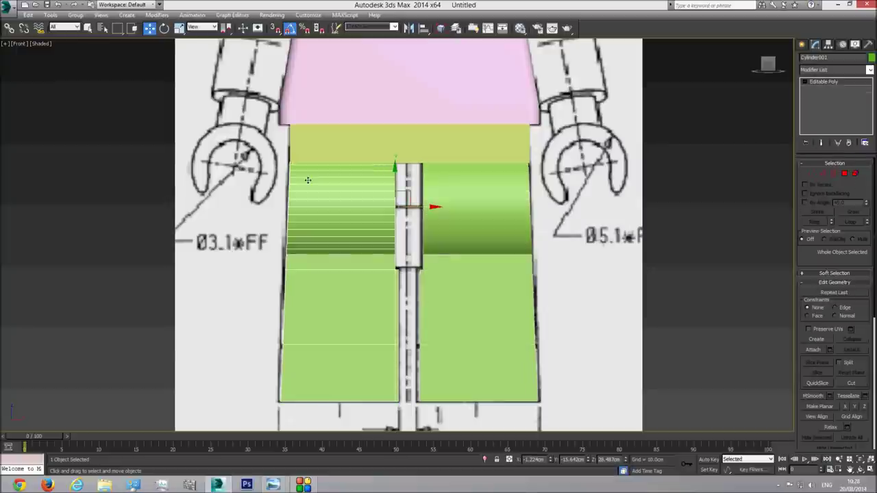
{"action": "left_click_drag", "start_coordinate": [420, 207], "coordinate": [424, 207]}
Step: Examine both legs under the hip block in the perspective view with nothing selected
{"action": "key", "text": "p"}
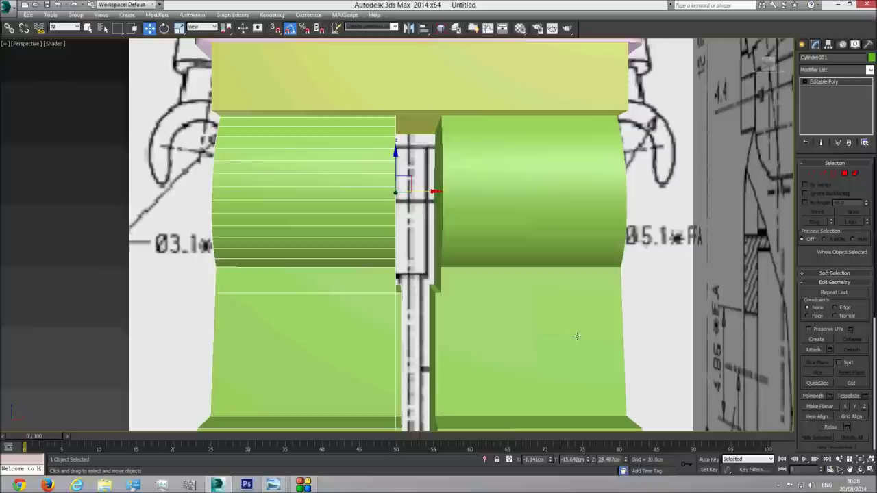
{"action": "left_click", "coordinate": [859, 470]}
{"action": "left_click_drag", "start_coordinate": [479, 257], "coordinate": [428, 273]}
{"action": "scroll", "coordinate": [436, 261], "scroll_direction": "down", "scroll_amount": 6}
{"action": "right_click", "coordinate": [346, 267]}
{"action": "left_click", "coordinate": [270, 229]}
{"action": "scroll", "coordinate": [416, 209], "scroll_direction": "up", "scroll_amount": 3}
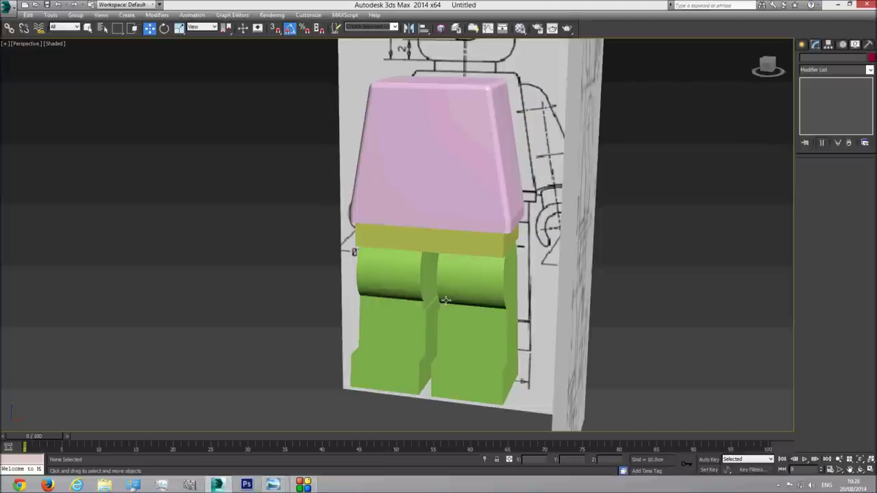
{"action": "scroll", "coordinate": [445, 300], "scroll_direction": "up", "scroll_amount": 2}
Step: Compare the hip and leg area in the blueprint image and the 1-lego-man-torch.jpg photo, then return to the model
{"action": "mouse_move", "coordinate": [273, 484]}
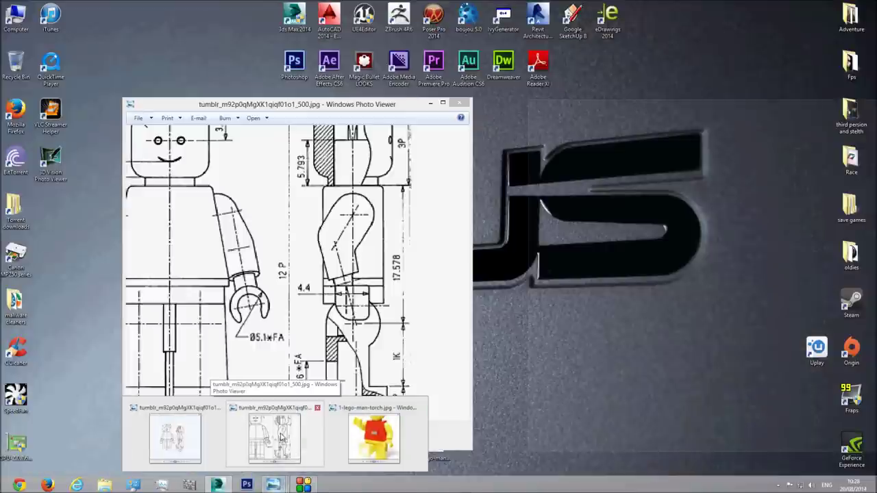
{"action": "left_click", "coordinate": [279, 438]}
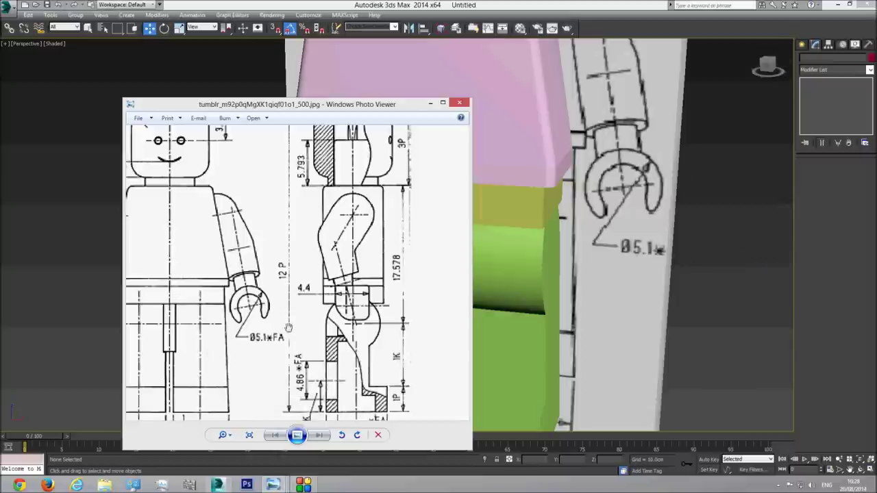
{"action": "mouse_move", "coordinate": [273, 485]}
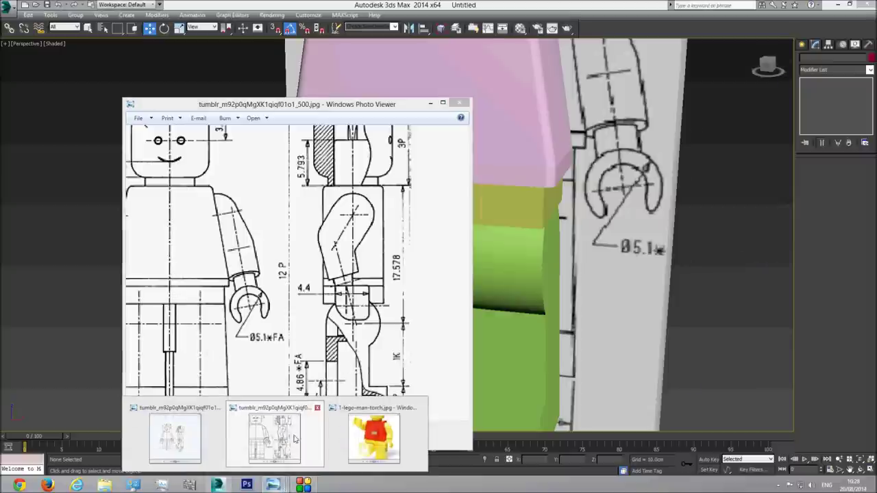
{"action": "left_click", "coordinate": [375, 430]}
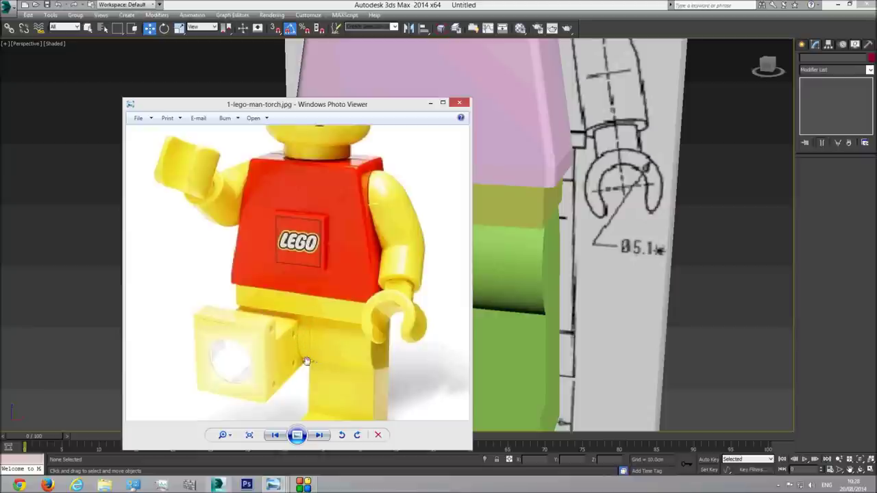
{"action": "left_click", "coordinate": [475, 3]}
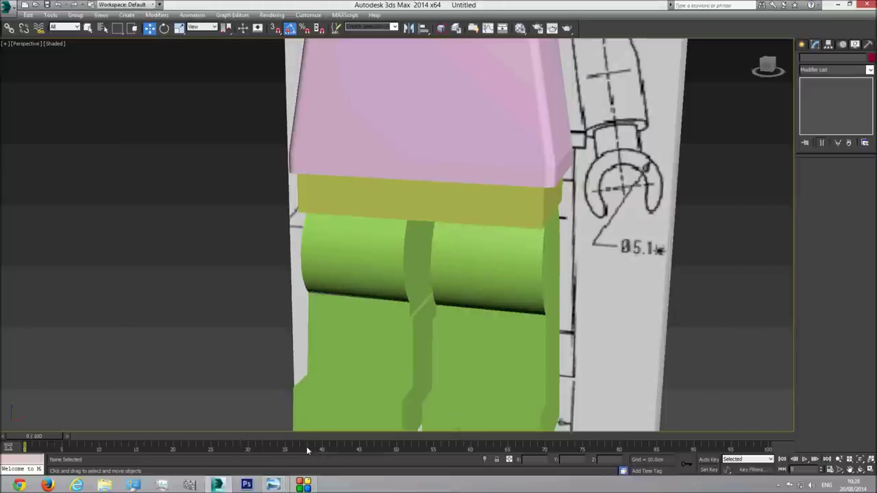
Step: Draw a cylinder of about 5.33 cm radius over the leg's round hip joint in the left wireframe view and centre it there
{"action": "key", "text": "f"}
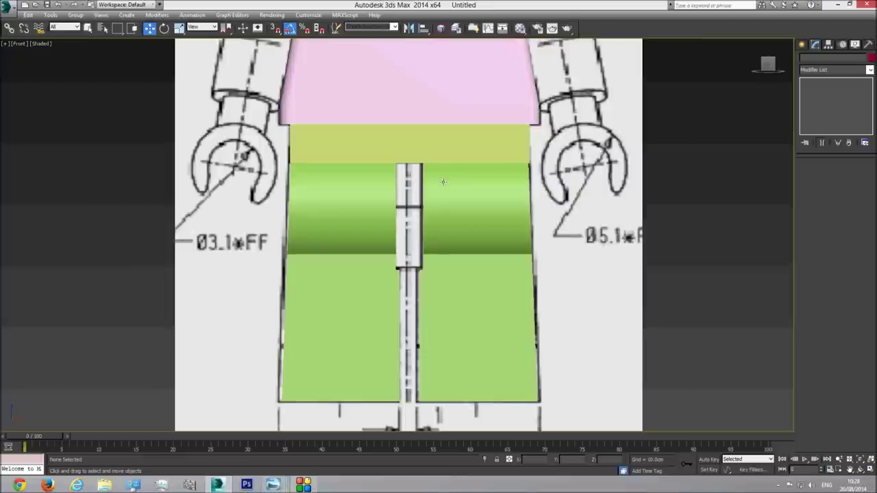
{"action": "key", "text": "l"}
{"action": "key", "text": "F3"}
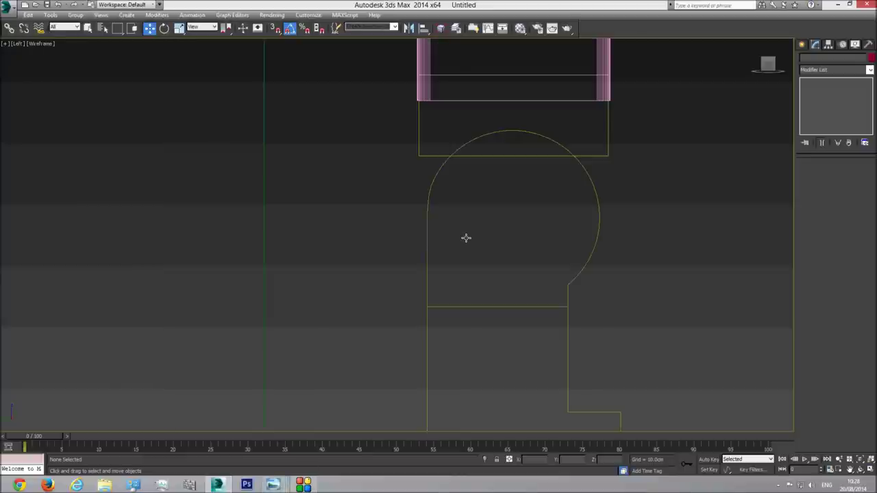
{"action": "left_click", "coordinate": [802, 44]}
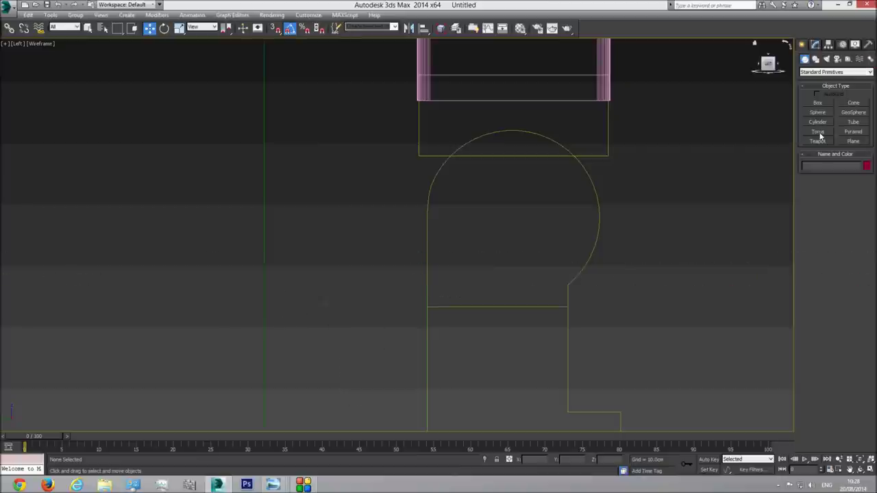
{"action": "left_click", "coordinate": [823, 123]}
{"action": "left_click_drag", "start_coordinate": [511, 211], "coordinate": [566, 272]}
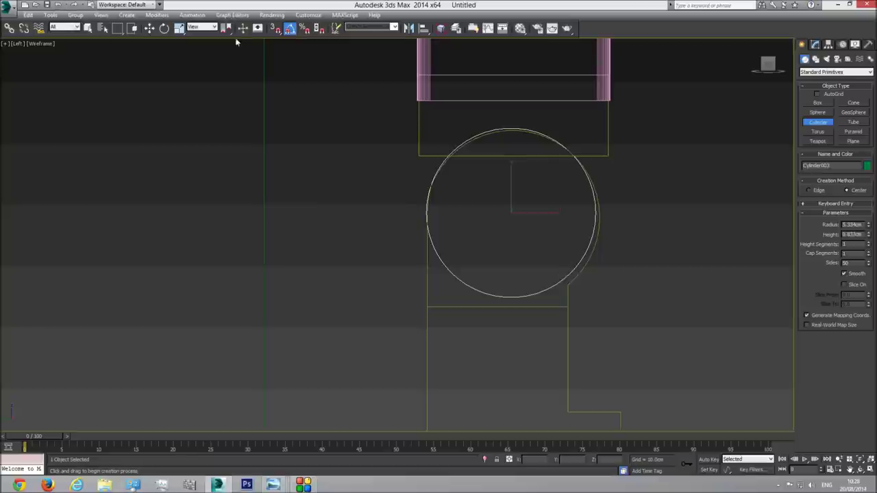
{"action": "left_click", "coordinate": [149, 29]}
{"action": "mouse_move", "coordinate": [518, 204]}
{"action": "left_mouse_down"}
{"action": "mouse_move", "coordinate": [529, 202]}
{"action": "mouse_move", "coordinate": [513, 189]}
{"action": "left_mouse_up"}
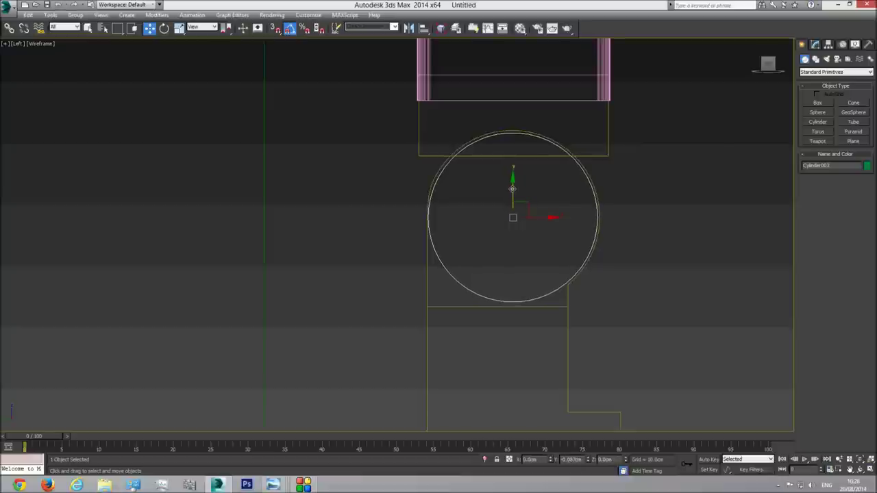
Step: Increase the cylinder's radius to about 5.44 cm and nudge it to match the round outline of the leg
{"action": "left_click", "coordinate": [815, 45]}
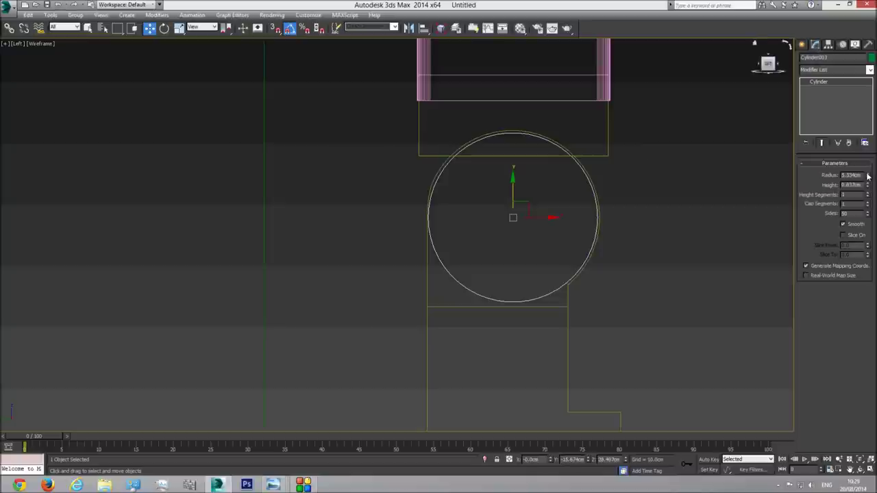
{"action": "left_click_drag", "start_coordinate": [868, 176], "coordinate": [868, 176]}
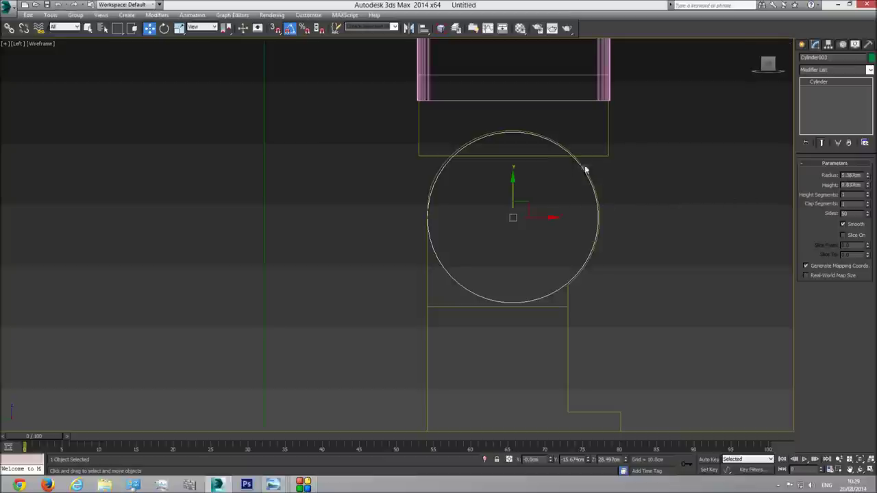
{"action": "left_click", "coordinate": [867, 173]}
{"action": "left_click_drag", "start_coordinate": [513, 192], "coordinate": [513, 191]}
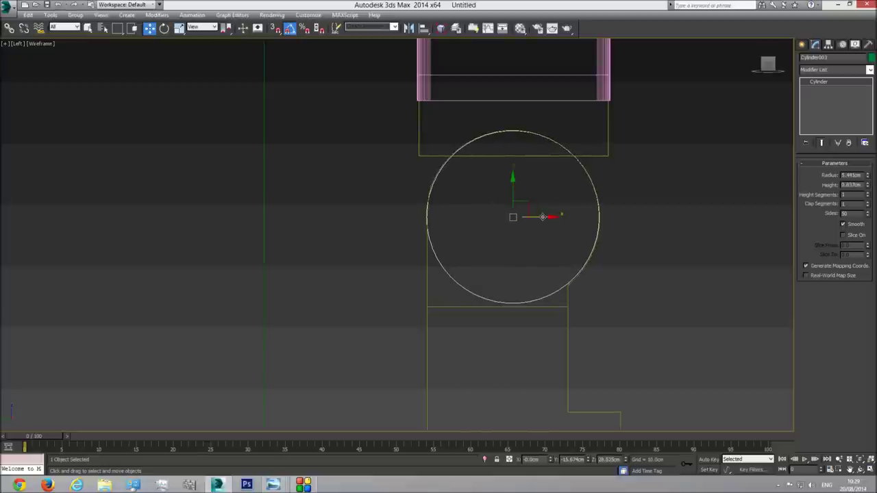
{"action": "left_click_drag", "start_coordinate": [543, 217], "coordinate": [543, 217]}
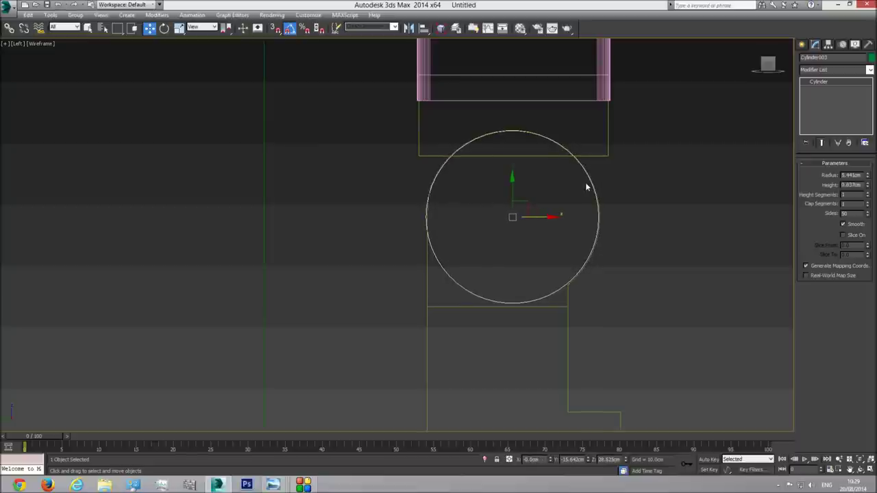
Step: Fit the cylinder into the gap between the legs in the front view, at about X 1.23 cm with a height of about 2.31 cm
{"action": "key", "text": "f"}
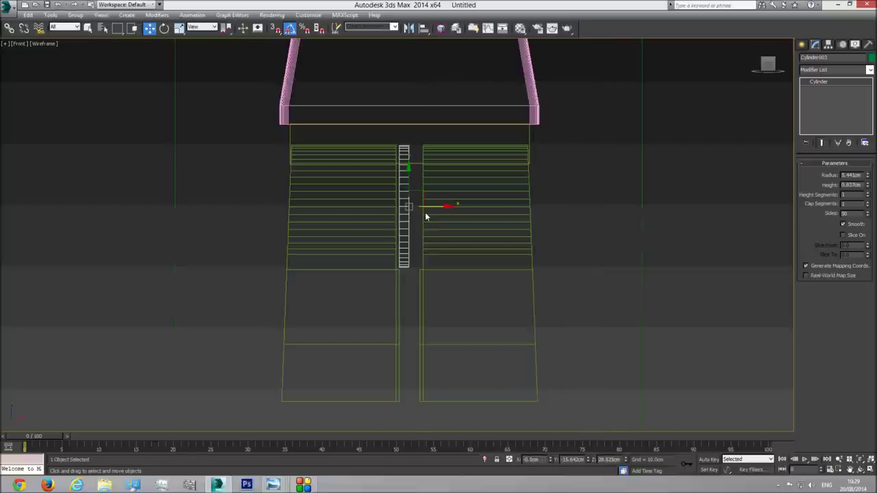
{"action": "key", "text": "F3"}
{"action": "left_click_drag", "start_coordinate": [434, 209], "coordinate": [453, 206]}
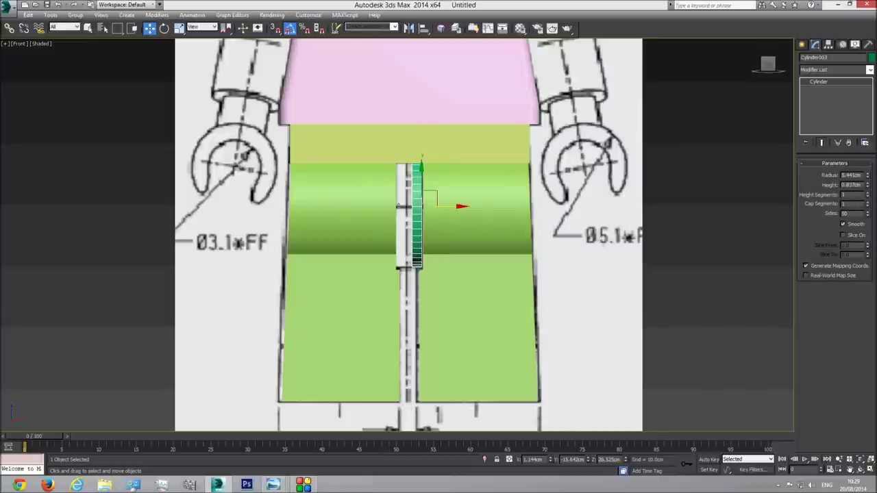
{"action": "scroll", "coordinate": [499, 255], "scroll_direction": "up", "scroll_amount": 3}
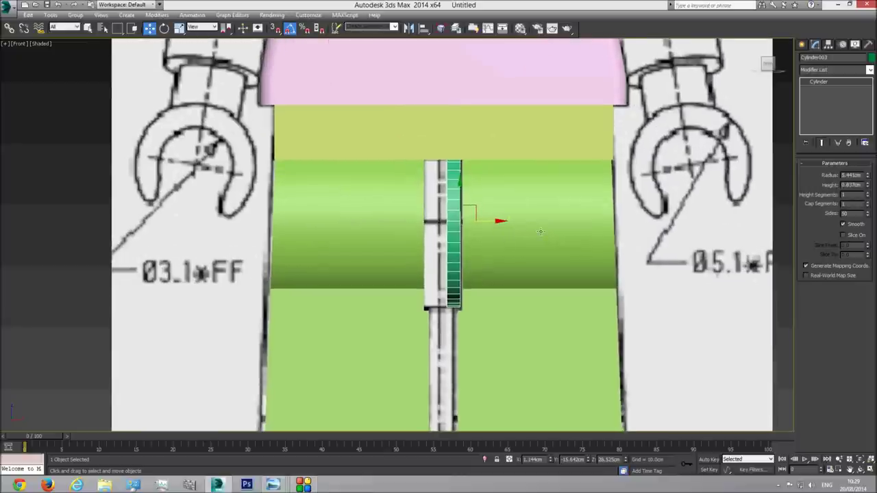
{"action": "left_click_drag", "start_coordinate": [868, 185], "coordinate": [865, 119]}
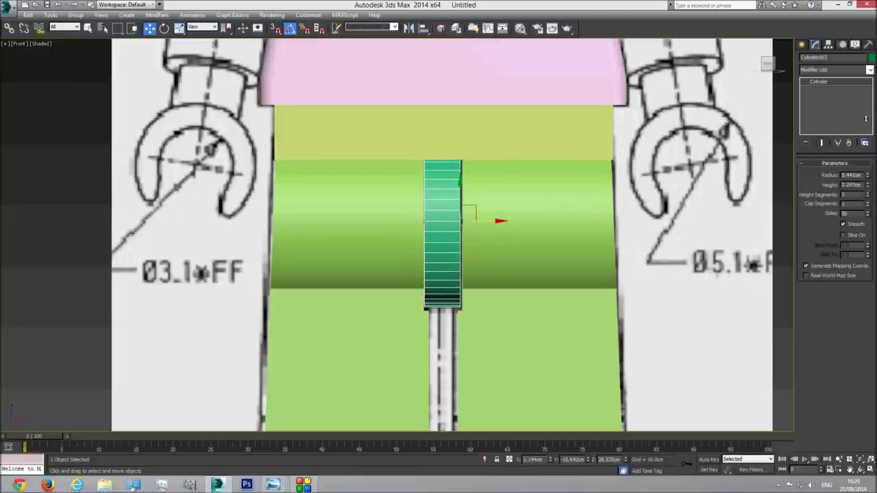
{"action": "key", "text": "F3"}
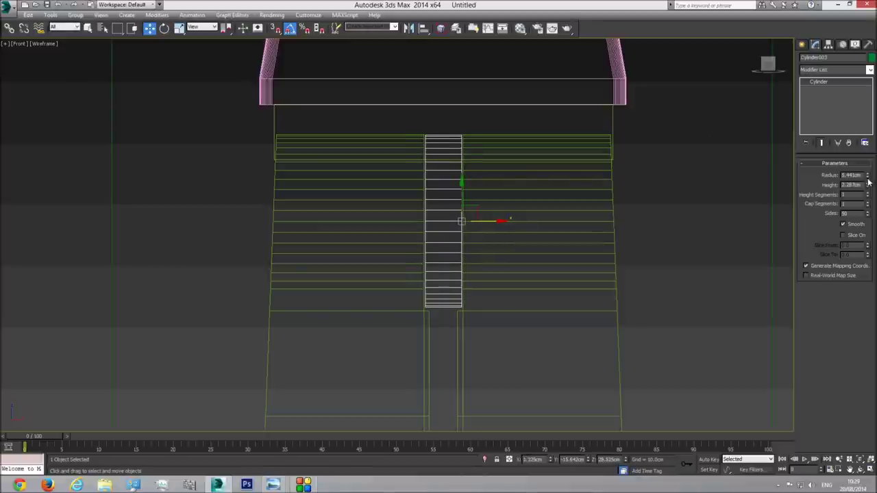
{"action": "left_click_drag", "start_coordinate": [868, 185], "coordinate": [868, 188]}
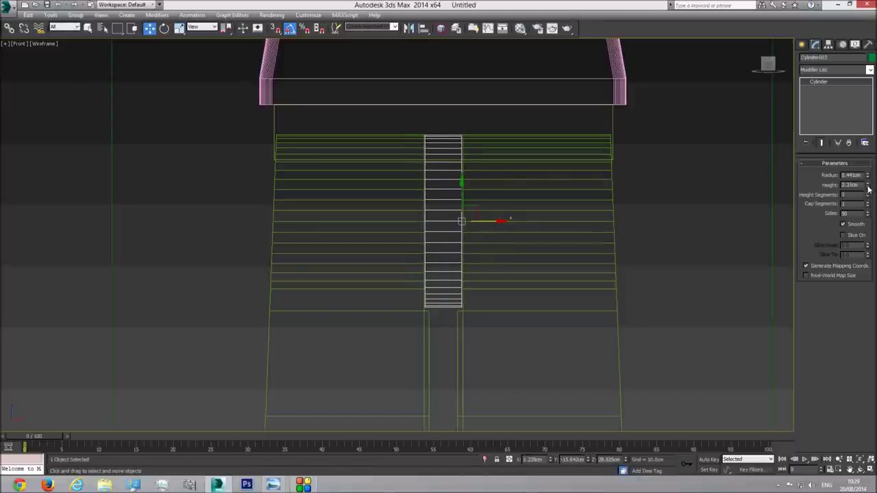
Step: Examine the cylinder between the legs in the shaded perspective view with nothing selected
{"action": "key", "text": "p"}
{"action": "left_click", "coordinate": [860, 459]}
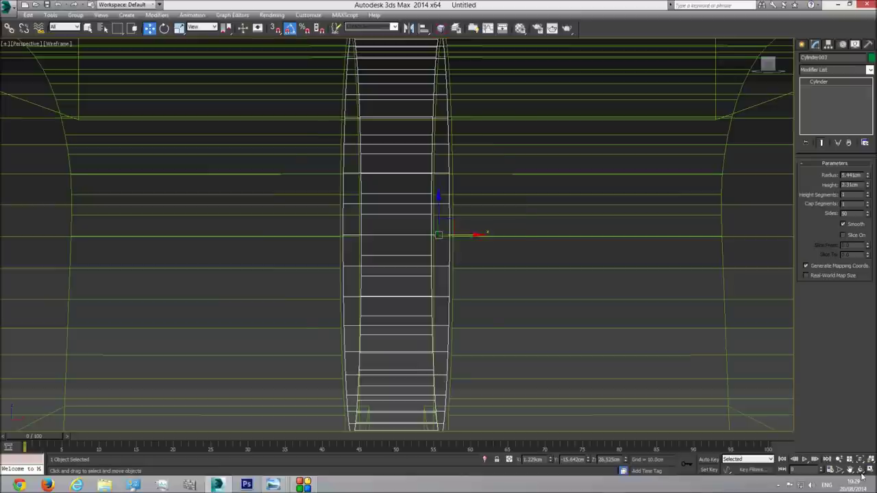
{"action": "left_click", "coordinate": [861, 469]}
{"action": "key", "text": "F3"}
{"action": "mouse_move", "coordinate": [419, 240]}
{"action": "left_mouse_down"}
{"action": "mouse_move", "coordinate": [435, 288]}
{"action": "mouse_move", "coordinate": [392, 289]}
{"action": "left_mouse_up"}
{"action": "key", "text": "f"}
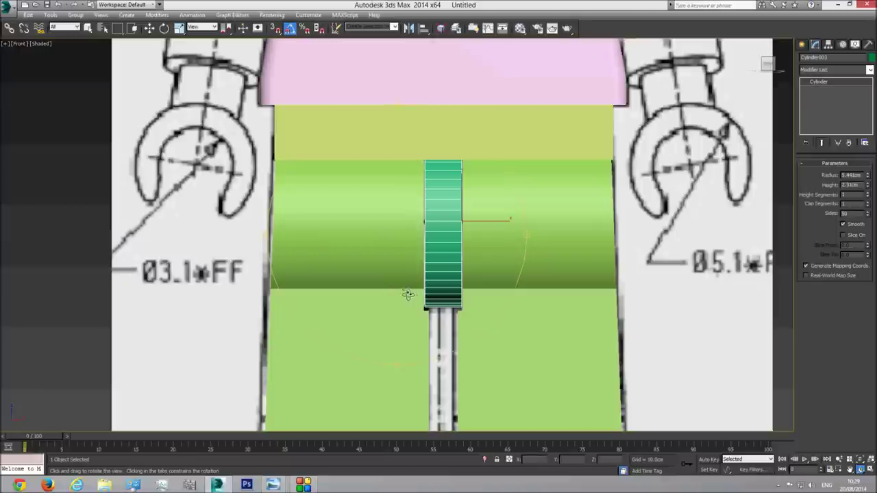
{"action": "key", "text": "p"}
{"action": "mouse_move", "coordinate": [417, 298]}
{"action": "left_mouse_down"}
{"action": "mouse_move", "coordinate": [393, 302]}
{"action": "mouse_move", "coordinate": [404, 306]}
{"action": "left_mouse_up"}
{"action": "scroll", "coordinate": [394, 302], "scroll_direction": "down", "scroll_amount": 5}
{"action": "key", "text": "w"}
{"action": "left_click", "coordinate": [252, 249]}
{"action": "scroll", "coordinate": [402, 288], "scroll_direction": "up", "scroll_amount": 3}
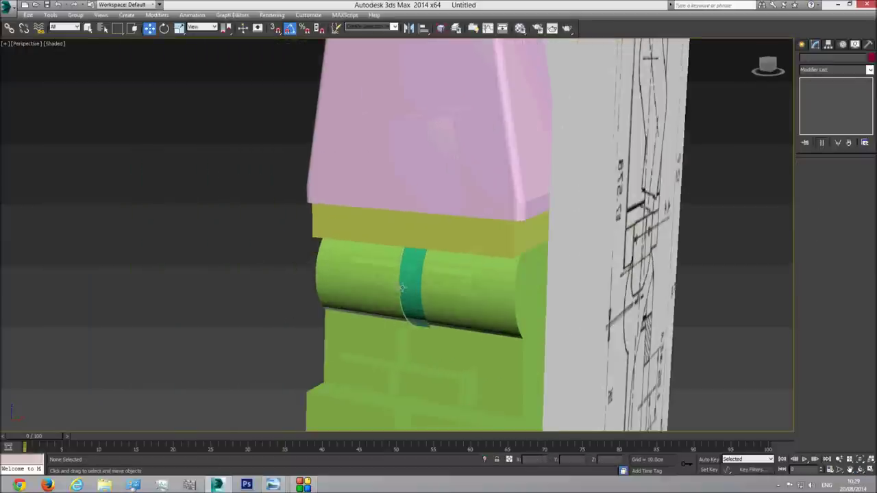
Step: Study the hips, torso and head in the 1-lego-man-torch.jpg photo, then return to the model
{"action": "mouse_move", "coordinate": [274, 485]}
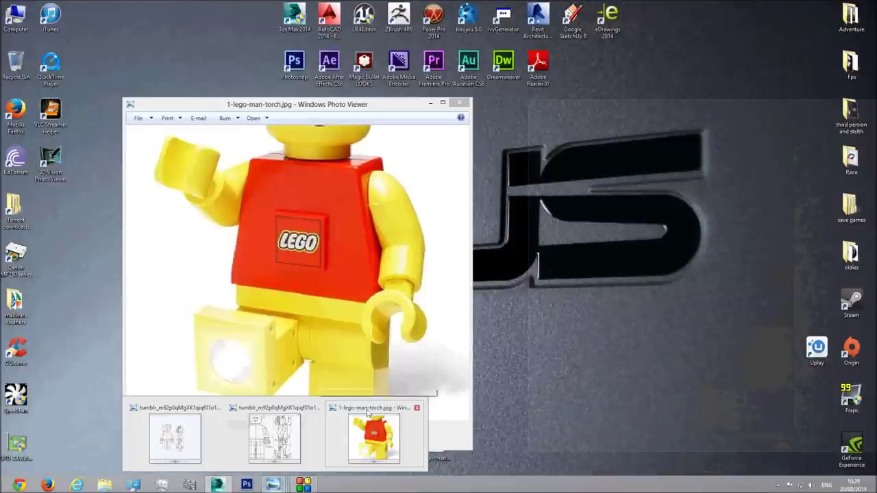
{"action": "left_click", "coordinate": [391, 436]}
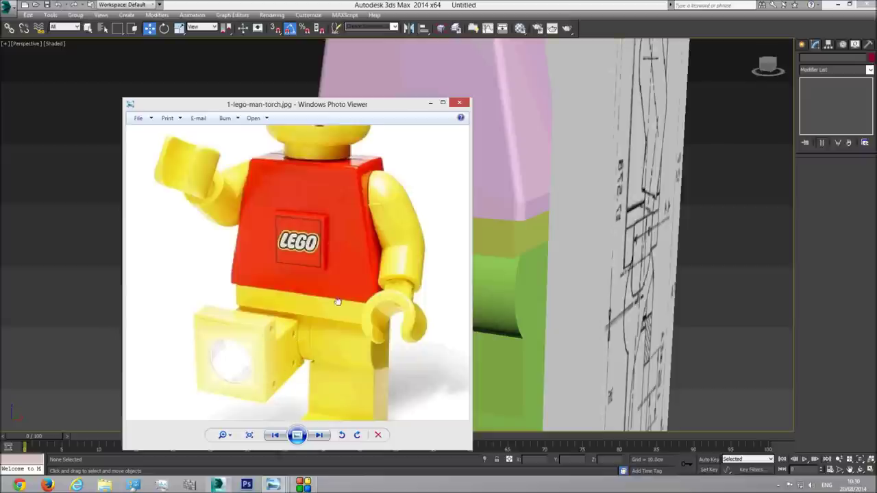
{"action": "left_click_drag", "start_coordinate": [337, 302], "coordinate": [363, 317]}
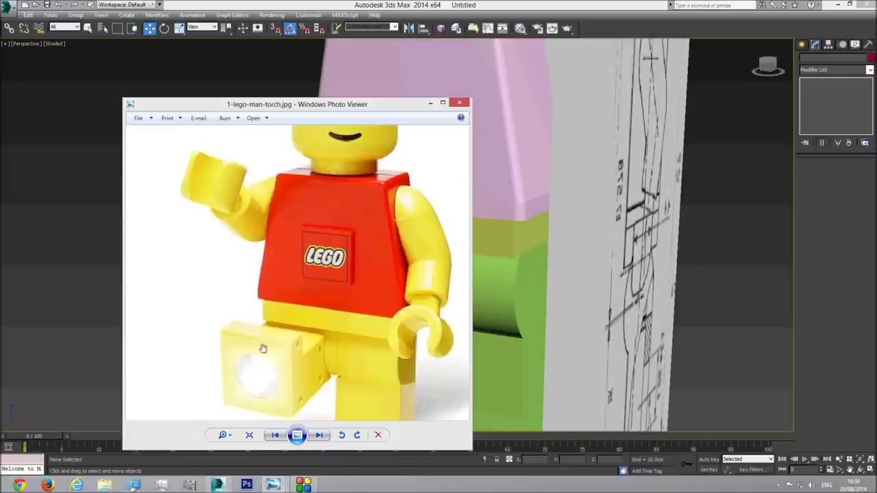
{"action": "left_click_drag", "start_coordinate": [313, 295], "coordinate": [314, 370]}
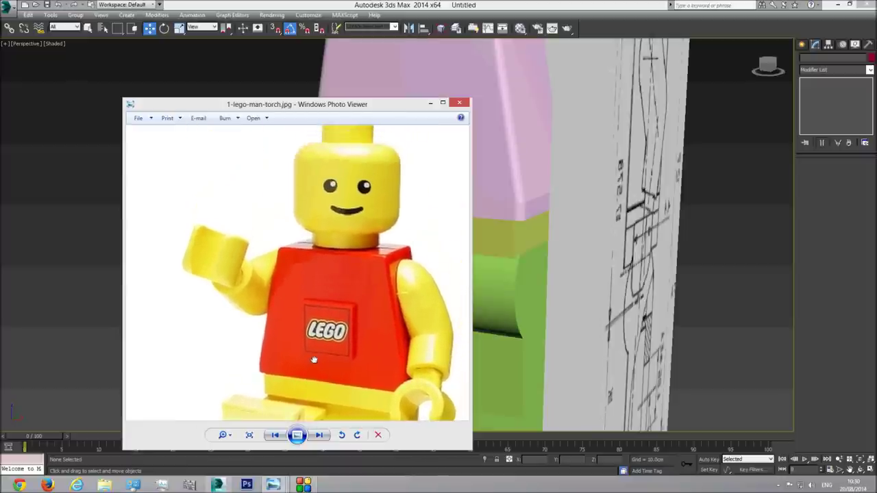
{"action": "left_click", "coordinate": [394, 4]}
Step: Create a chamfer cylinder centred on the torso in the top wireframe view, about 5.87 cm in radius and 9.64 cm high
{"action": "middle_click_drag", "start_coordinate": [443, 232], "coordinate": [435, 269], "text": "alt"}
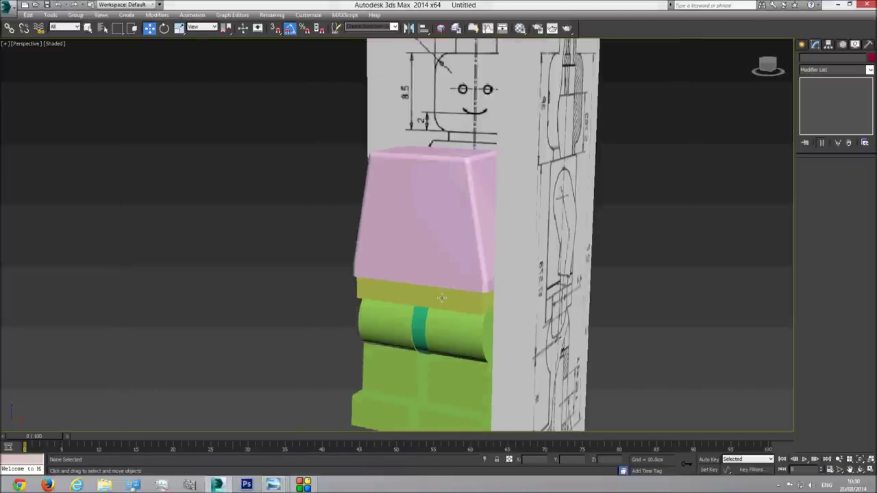
{"action": "key", "text": "f"}
{"action": "scroll", "coordinate": [439, 276], "scroll_direction": "down", "scroll_amount": 3}
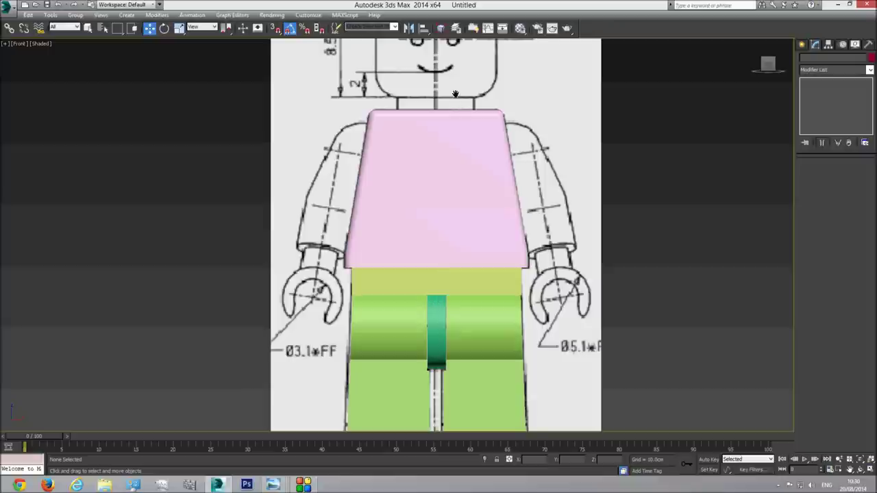
{"action": "middle_click_drag", "start_coordinate": [456, 94], "coordinate": [451, 226]}
{"action": "left_click", "coordinate": [802, 43]}
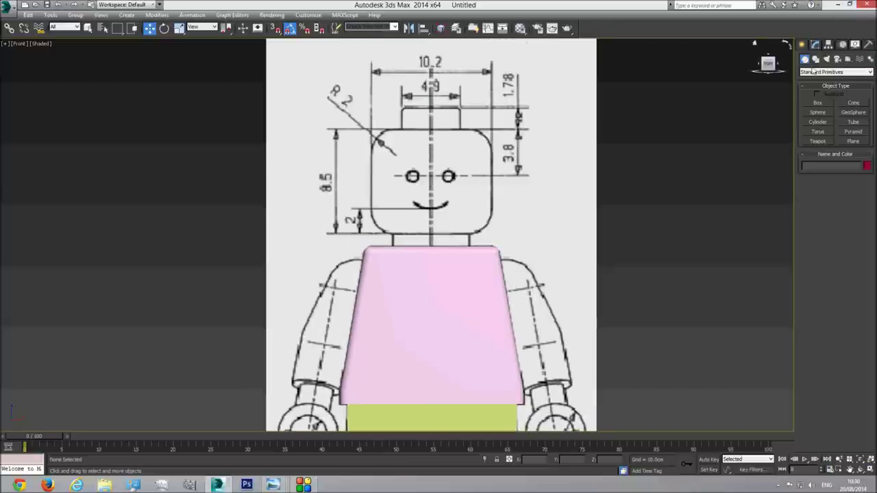
{"action": "left_click", "coordinate": [817, 72]}
{"action": "left_click", "coordinate": [820, 87]}
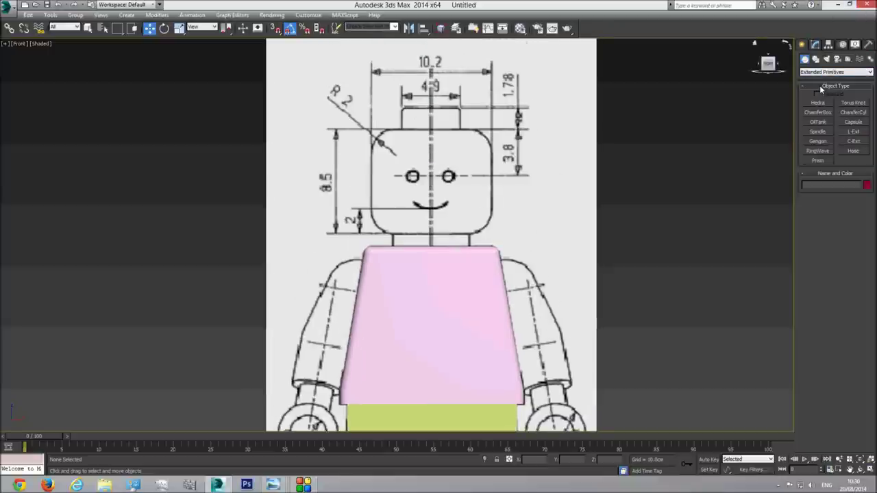
{"action": "left_click", "coordinate": [853, 113]}
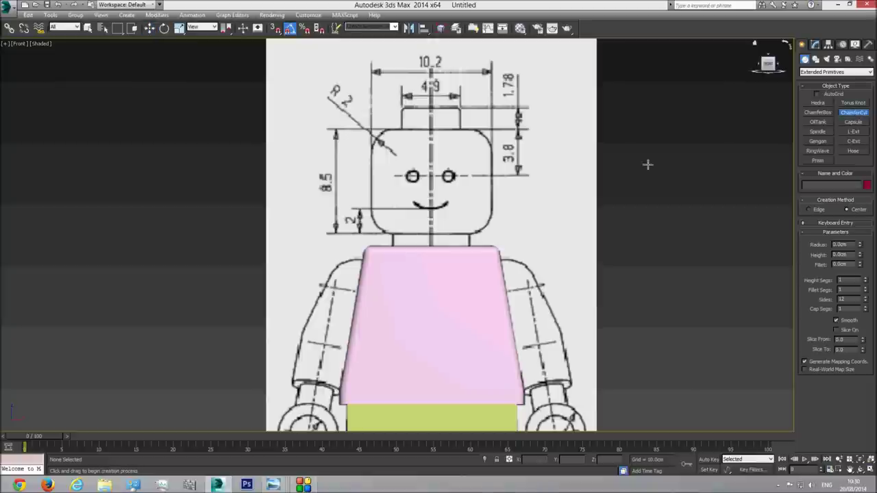
{"action": "key", "text": "t"}
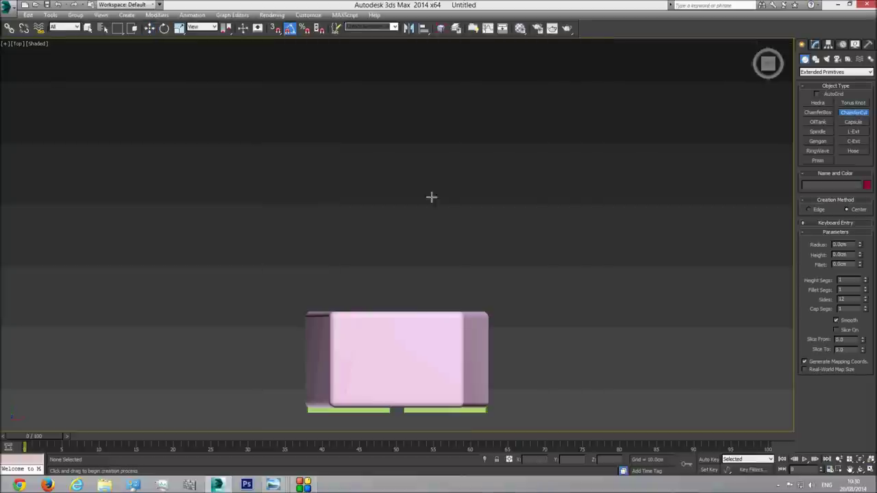
{"action": "key", "text": "F3"}
{"action": "left_click_drag", "start_coordinate": [398, 357], "coordinate": [420, 398]}
{"action": "left_click", "coordinate": [415, 352]}
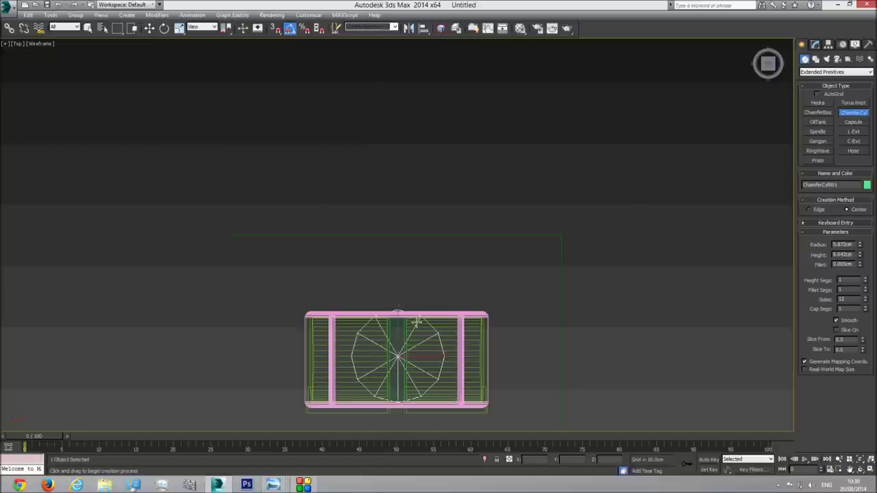
Step: Set the chamfer cylinder's fillet to about 1.16 cm while viewing it from the front
{"action": "key", "text": "f"}
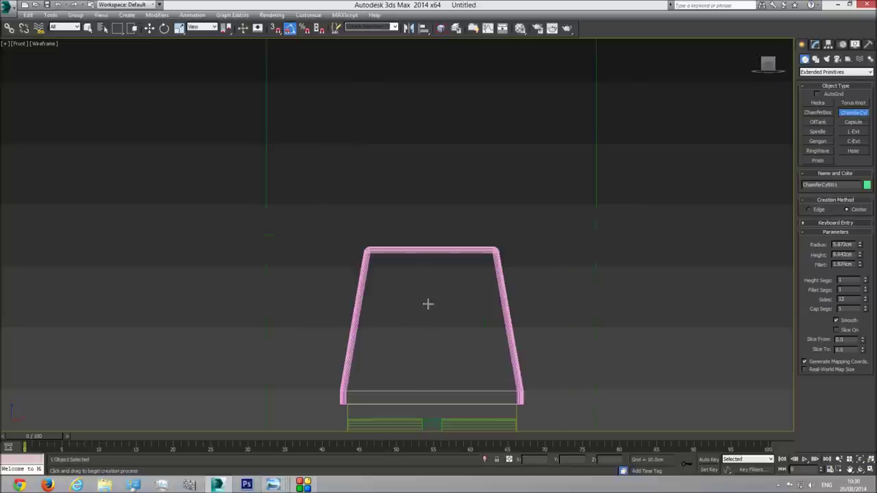
{"action": "middle_click_drag", "start_coordinate": [430, 292], "coordinate": [419, 178]}
{"action": "scroll", "coordinate": [416, 196], "scroll_direction": "down", "scroll_amount": 3}
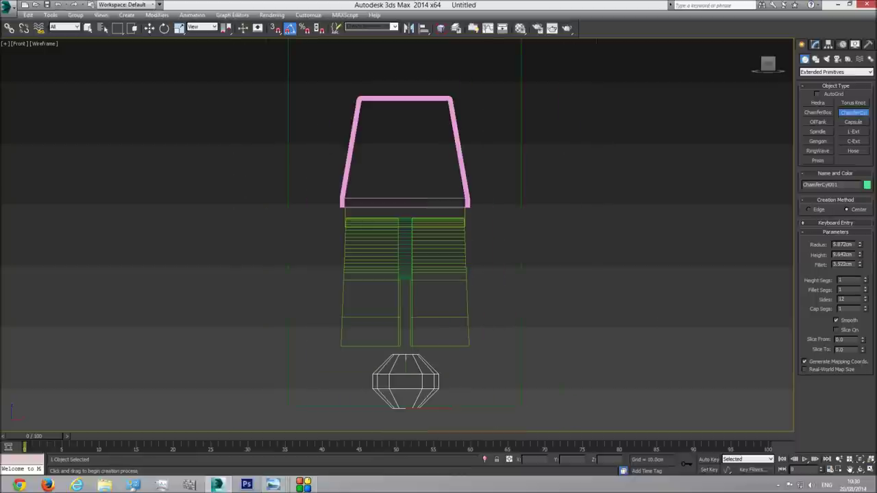
{"action": "left_click_drag", "start_coordinate": [858, 272], "coordinate": [858, 297]}
Step: Move the chamfer cylinder up onto the blueprint's head outline, with its base at about Z 57.2 cm
{"action": "key", "text": "F3"}
{"action": "middle_click_drag", "start_coordinate": [413, 92], "coordinate": [413, 142]}
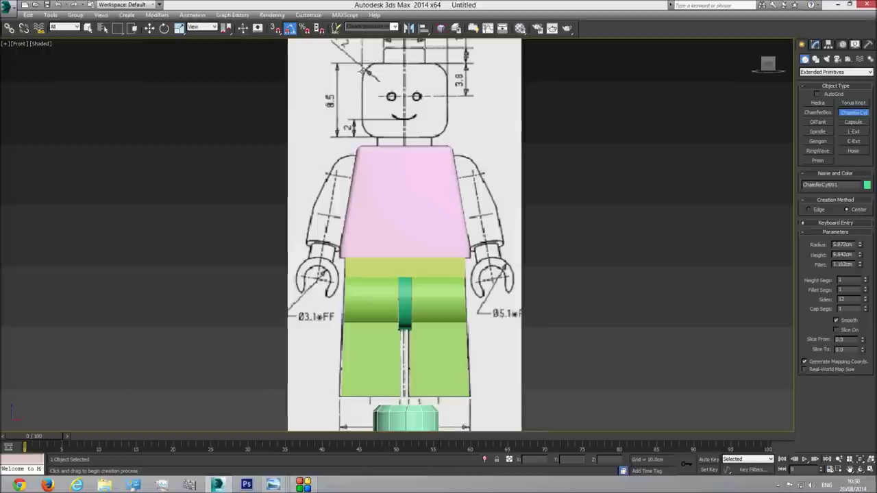
{"action": "left_click", "coordinate": [149, 28]}
{"action": "left_click_drag", "start_coordinate": [410, 420], "coordinate": [415, 107]}
{"action": "scroll", "coordinate": [415, 106], "scroll_direction": "up", "scroll_amount": 3}
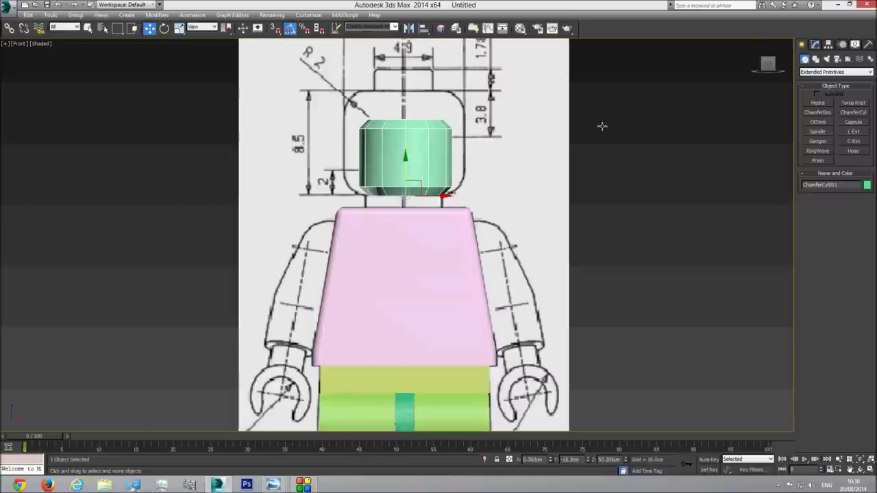
Step: Enlarge the head cylinder to about 7.6 cm radius and 13.4 cm height, and align it with the head outline at about X 0.03 cm
{"action": "left_click", "coordinate": [815, 45]}
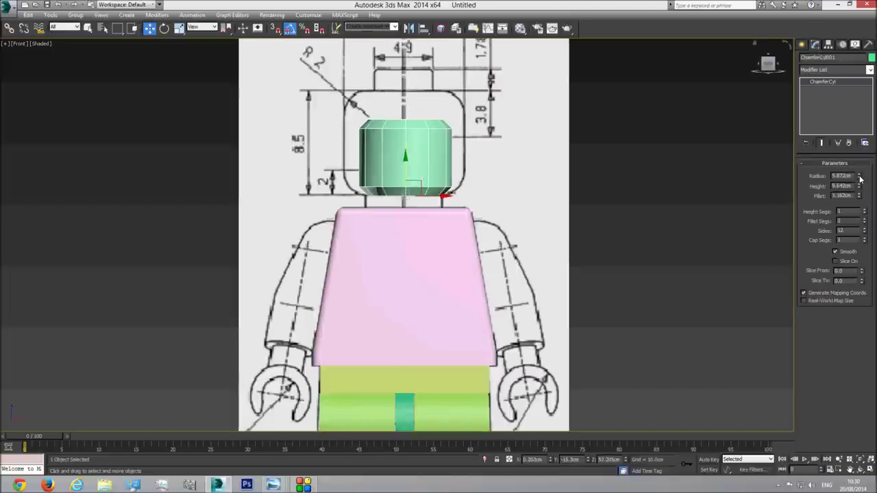
{"action": "left_click_drag", "start_coordinate": [861, 178], "coordinate": [861, 173]}
{"action": "left_click_drag", "start_coordinate": [863, 163], "coordinate": [862, 162]}
{"action": "left_click_drag", "start_coordinate": [433, 200], "coordinate": [433, 196]}
{"action": "left_click_drag", "start_coordinate": [859, 186], "coordinate": [860, 164]}
Step: Turn on See-Through display for the head cylinder in its object properties
{"action": "right_click", "coordinate": [384, 125]}
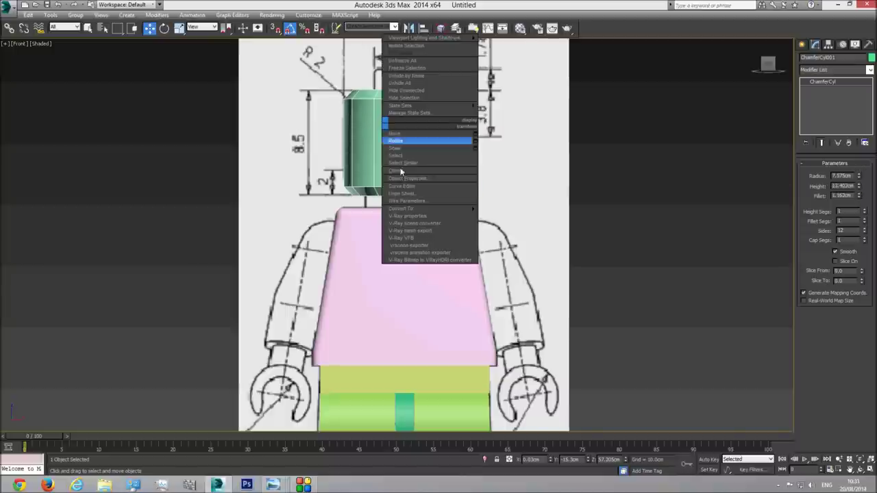
{"action": "left_click", "coordinate": [422, 180]}
{"action": "left_click", "coordinate": [377, 250]}
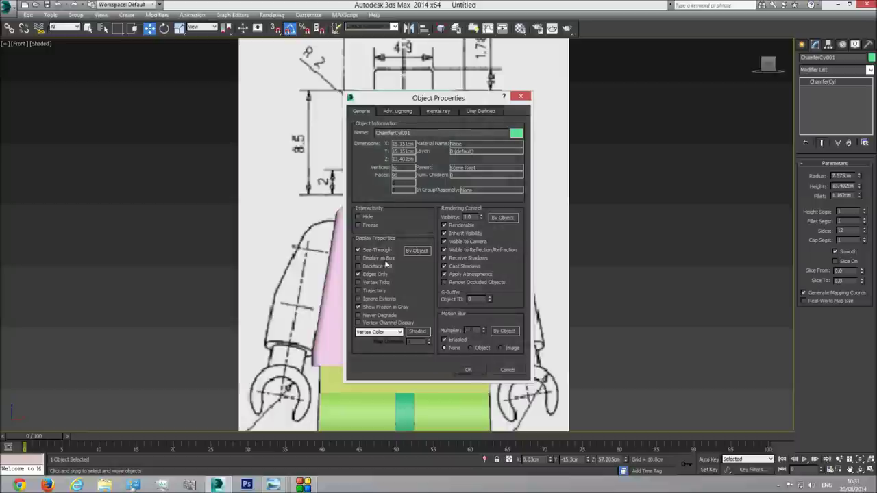
{"action": "left_click", "coordinate": [467, 369]}
{"action": "scroll", "coordinate": [388, 128], "scroll_direction": "up", "scroll_amount": 3}
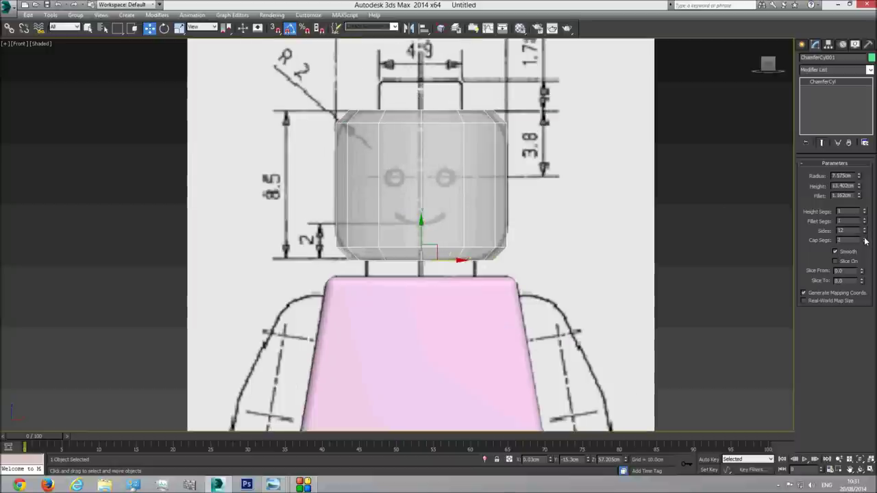
Step: Set the head cylinder's cap segments to 2 and its fillet segments to 3
{"action": "key", "text": "p"}
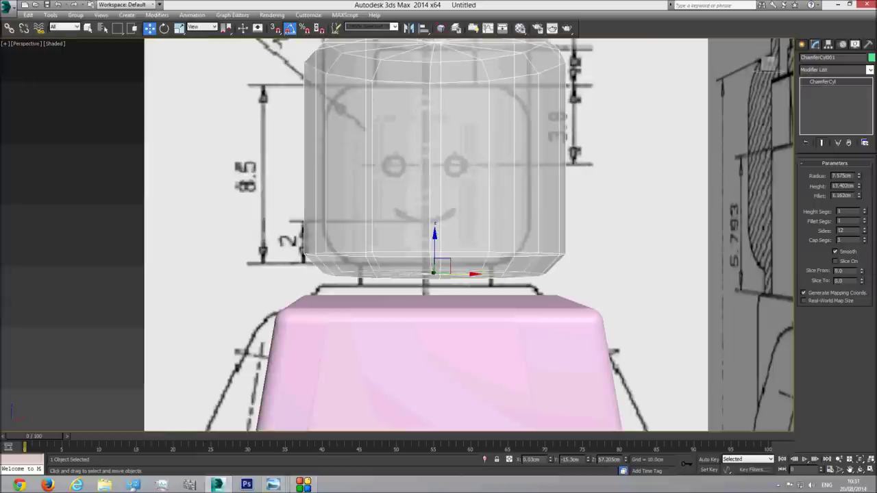
{"action": "middle_click_drag", "start_coordinate": [452, 250], "coordinate": [458, 95], "text": "alt"}
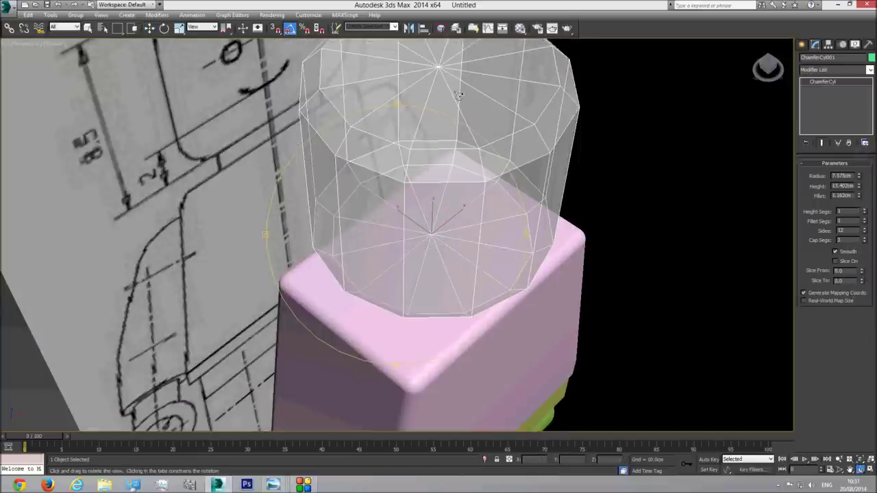
{"action": "left_click", "coordinate": [864, 239]}
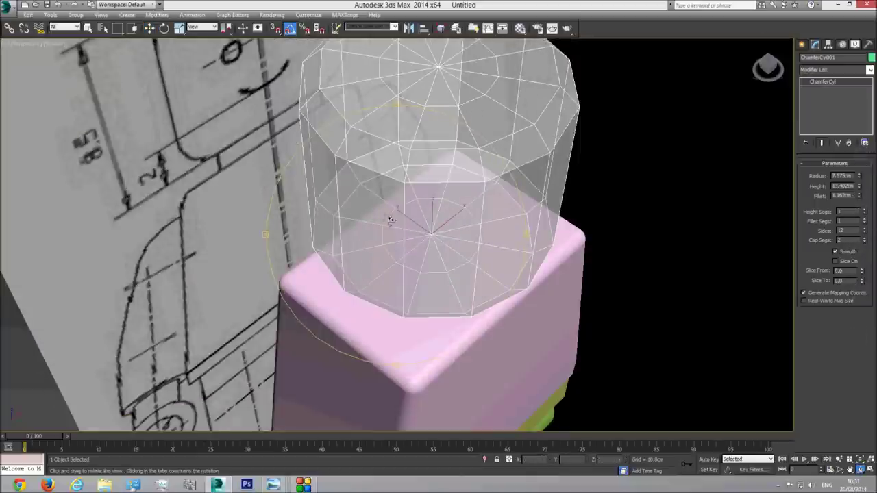
{"action": "scroll", "coordinate": [390, 220], "scroll_direction": "down", "scroll_amount": 5}
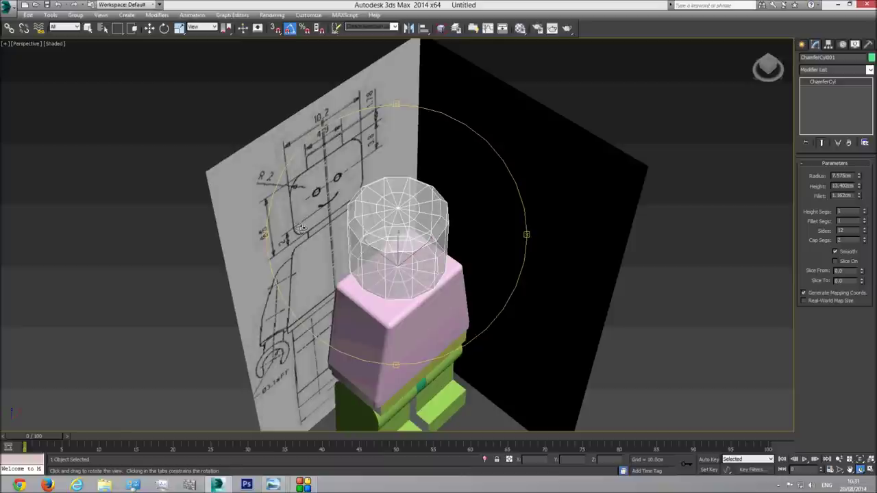
{"action": "left_click_drag", "start_coordinate": [416, 256], "coordinate": [413, 253]}
{"action": "scroll", "coordinate": [413, 252], "scroll_direction": "up", "scroll_amount": 4}
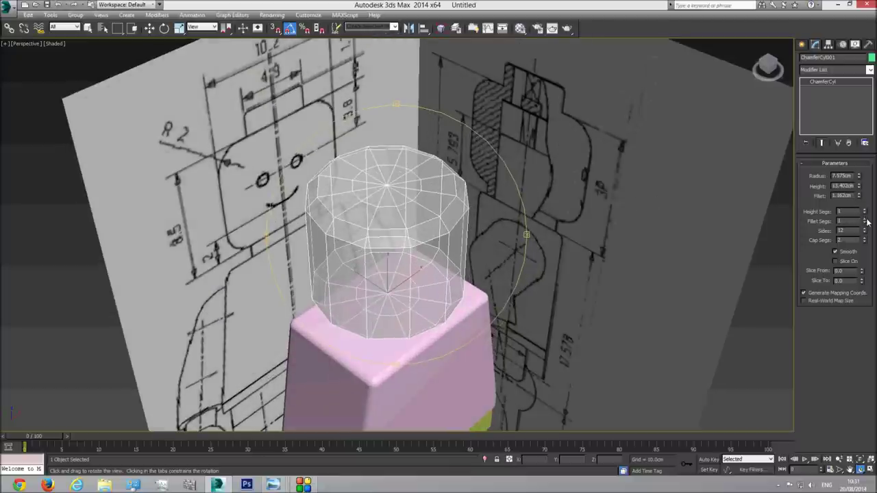
{"action": "left_click_drag", "start_coordinate": [864, 220], "coordinate": [863, 210]}
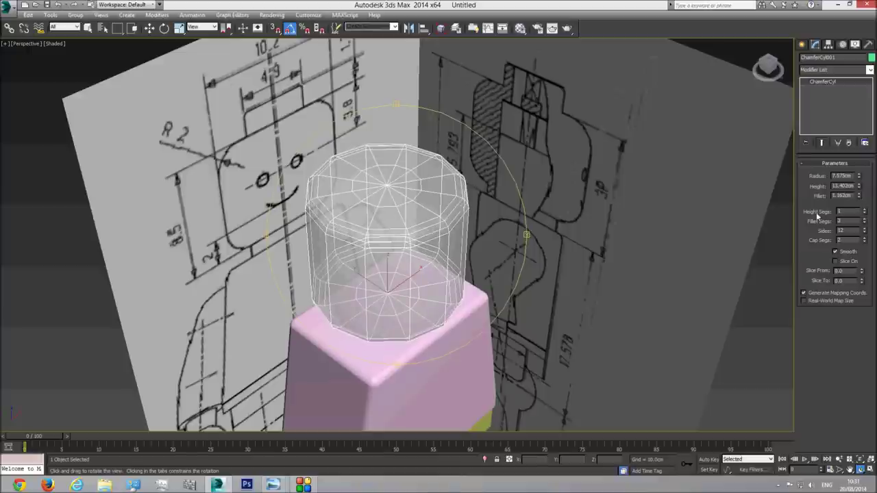
Step: Set the head cylinder's fillet to about 2.88 cm to match the blueprint's rounded corners, and its sides to 100
{"action": "key", "text": "f"}
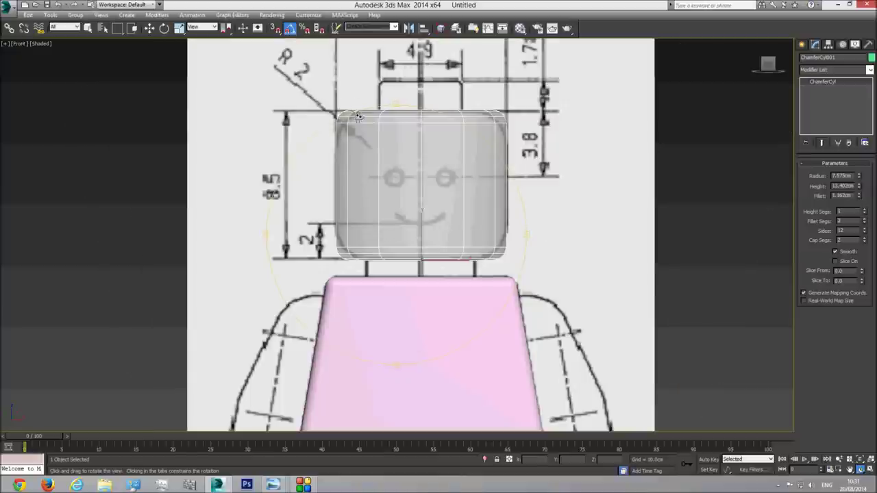
{"action": "left_click_drag", "start_coordinate": [860, 196], "coordinate": [856, 125]}
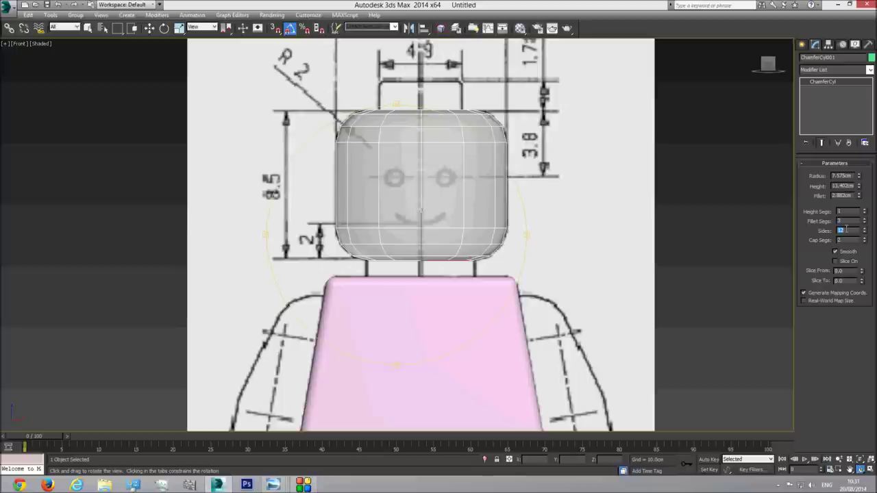
{"action": "type", "text": "80"}
{"action": "key", "text": "Return"}
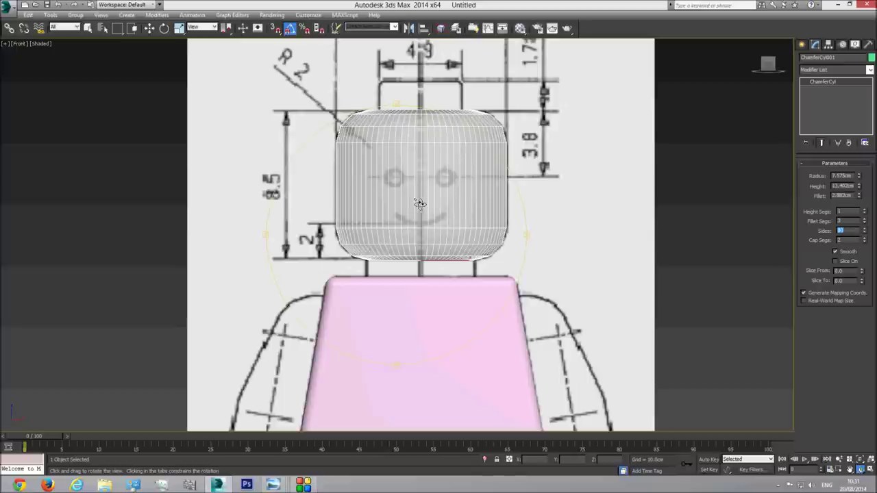
{"action": "double_click", "coordinate": [848, 231]}
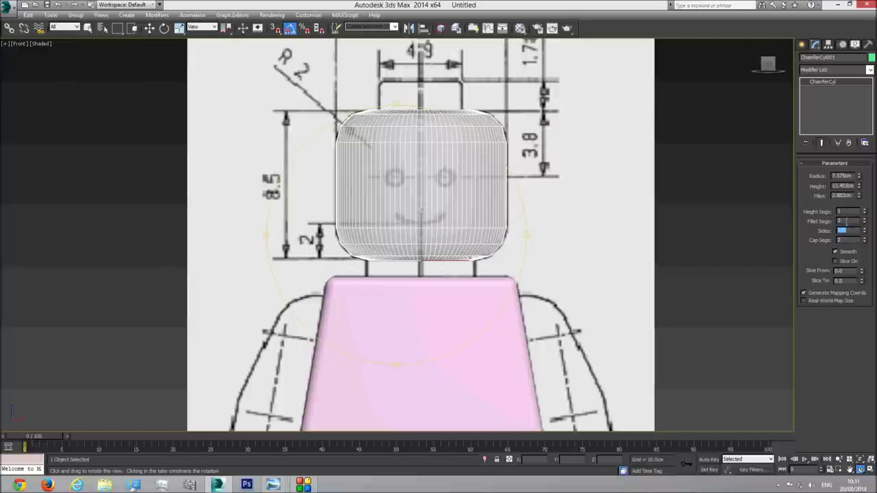
Step: Raise the head cylinder's fillet segments to 35 and display edged faces in the viewport
{"action": "double_click", "coordinate": [848, 221]}
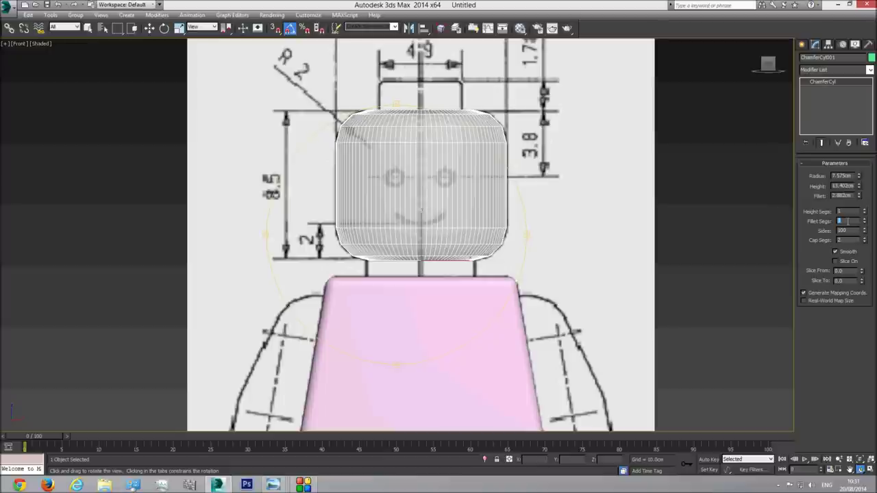
{"action": "middle_click_drag", "start_coordinate": [354, 292], "coordinate": [401, 270]}
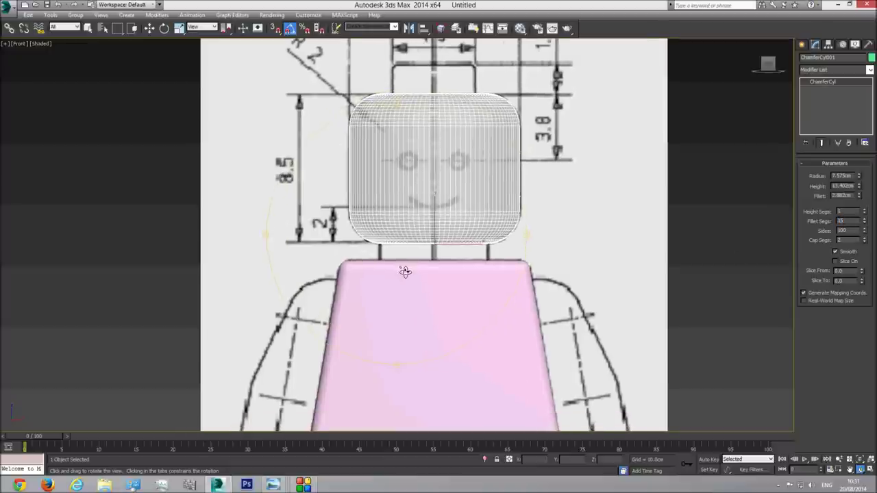
{"action": "key", "text": "F4"}
{"action": "scroll", "coordinate": [404, 271], "scroll_direction": "up", "scroll_amount": 3}
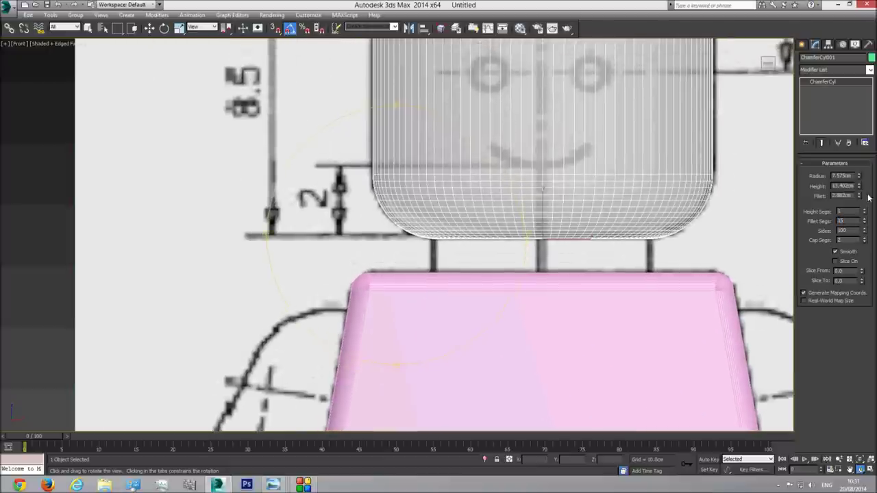
{"action": "type", "text": "25"}
{"action": "key", "text": "Return"}
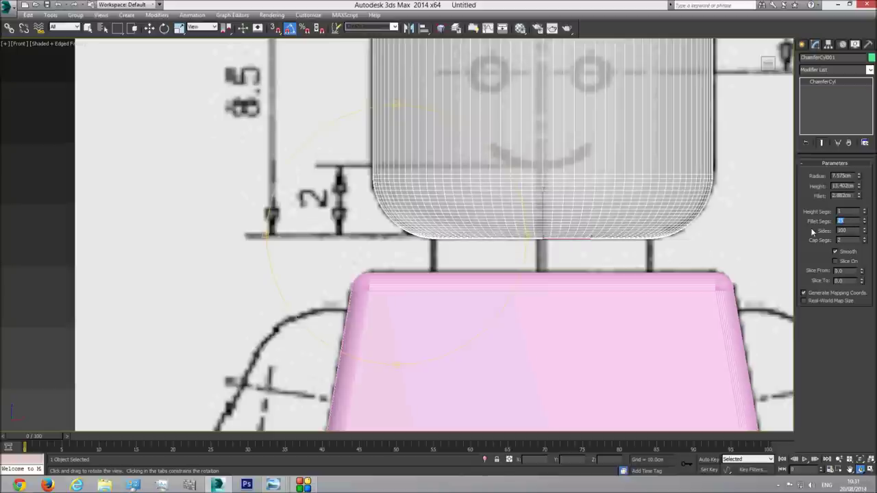
{"action": "type", "text": "35"}
{"action": "key", "text": "Return"}
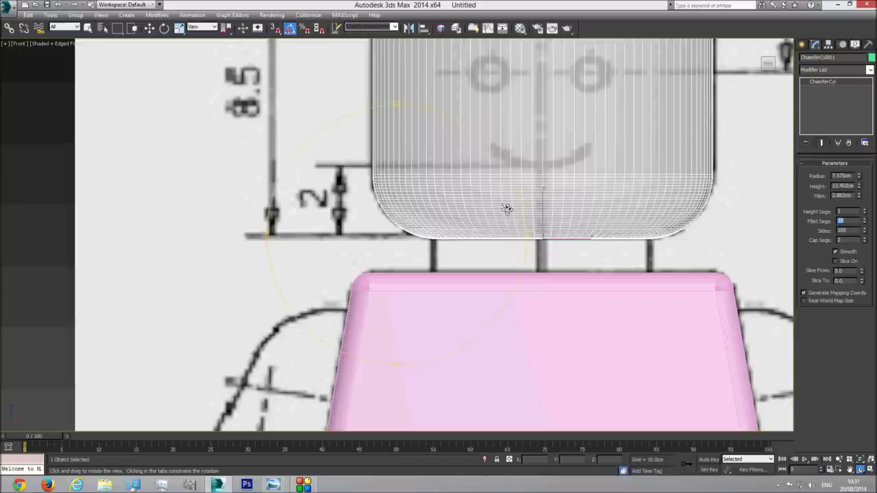
Step: Examine the rounded head in perspective and try extra height segments on it
{"action": "scroll", "coordinate": [391, 297], "scroll_direction": "down", "scroll_amount": 4}
{"action": "left_click_drag", "start_coordinate": [391, 297], "coordinate": [397, 285]}
{"action": "scroll", "coordinate": [406, 280], "scroll_direction": "up", "scroll_amount": 4}
{"action": "scroll", "coordinate": [405, 280], "scroll_direction": "down", "scroll_amount": 5}
{"action": "scroll", "coordinate": [428, 281], "scroll_direction": "up", "scroll_amount": 2}
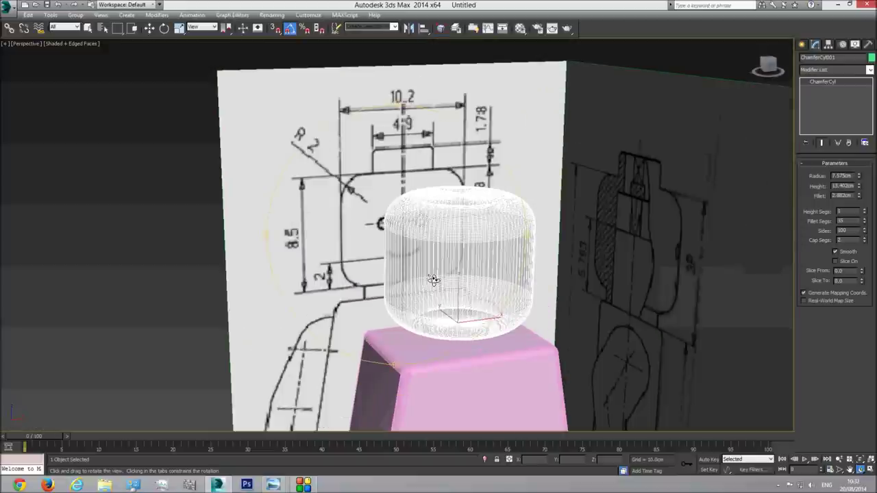
{"action": "key", "text": "f"}
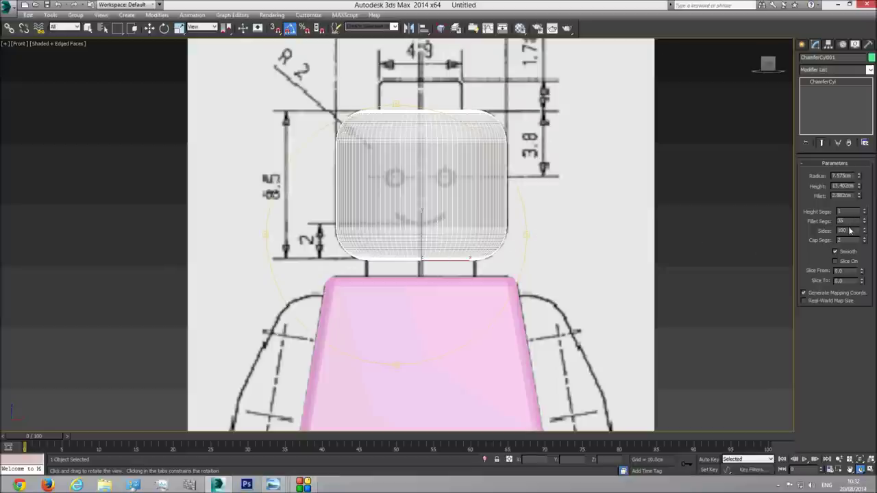
{"action": "left_click_drag", "start_coordinate": [863, 214], "coordinate": [864, 212]}
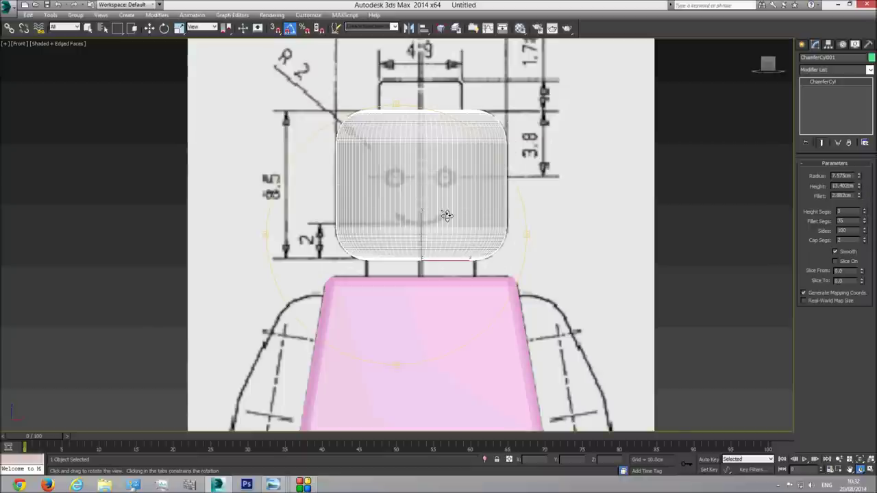
{"action": "key", "text": "p"}
{"action": "left_click_drag", "start_coordinate": [423, 221], "coordinate": [441, 237]}
{"action": "scroll", "coordinate": [436, 236], "scroll_direction": "down", "scroll_amount": 5}
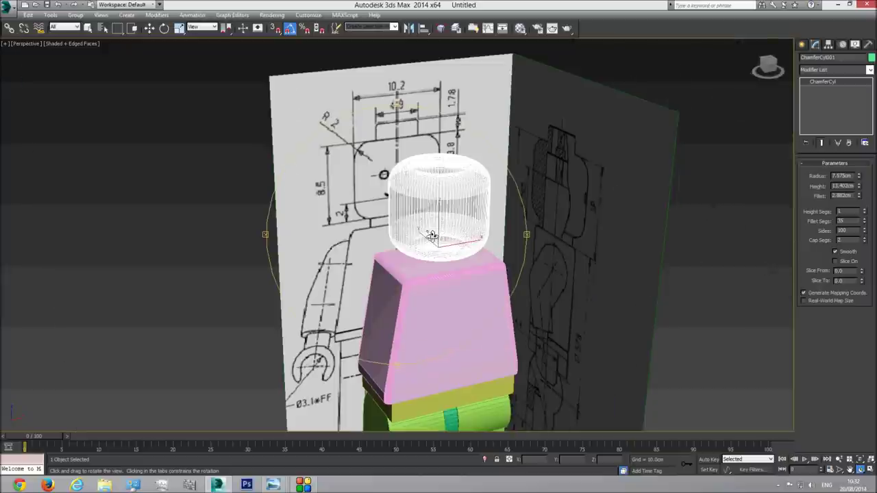
Step: Turn off See-Through display for the head cylinder in its object properties
{"action": "middle_click_drag", "start_coordinate": [434, 236], "coordinate": [436, 261]}
{"action": "scroll", "coordinate": [436, 261], "scroll_direction": "up", "scroll_amount": 3}
{"action": "scroll", "coordinate": [440, 254], "scroll_direction": "up", "scroll_amount": 1}
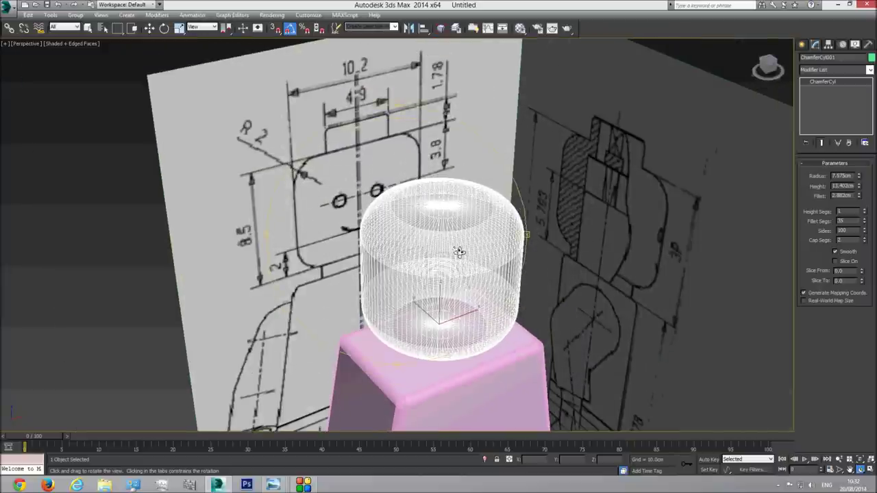
{"action": "right_click", "coordinate": [456, 252]}
{"action": "right_click", "coordinate": [461, 241]}
{"action": "left_click", "coordinate": [483, 293]}
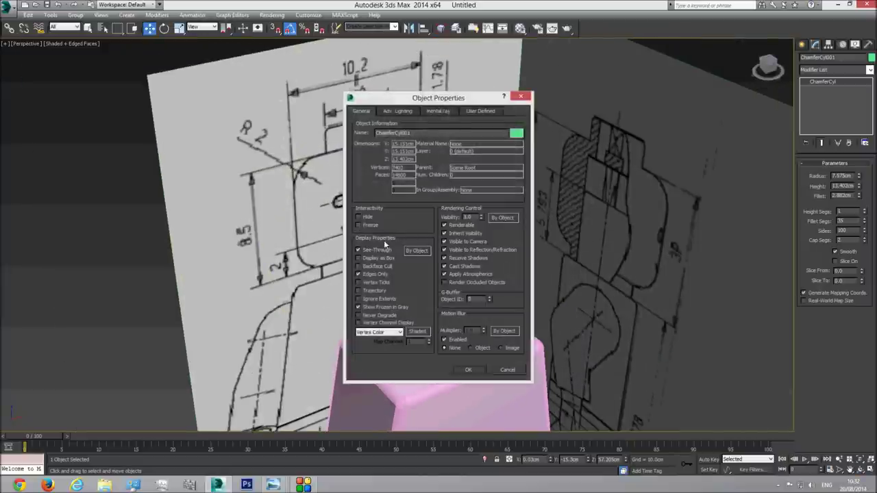
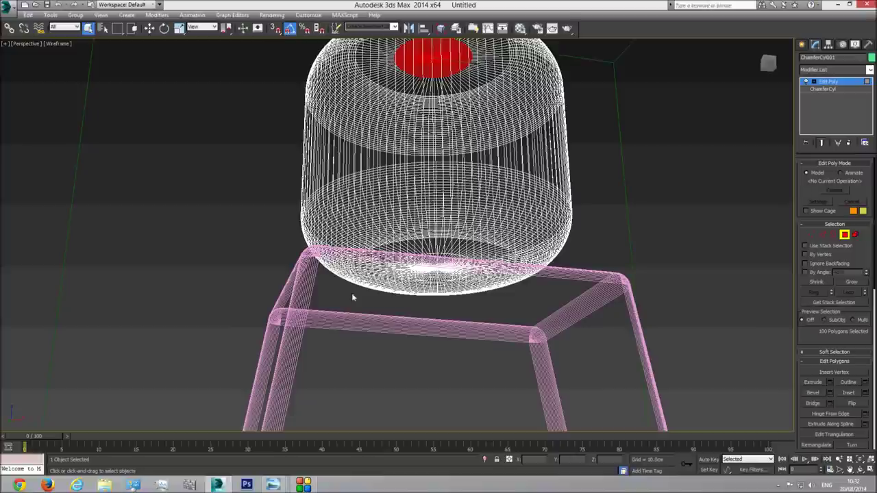
Step: Extrude the selected centre polygons on top of the head about 2.49 cm, up to the blueprint's stud height
{"action": "key", "text": "F3"}
{"action": "left_click", "coordinate": [829, 382]}
{"action": "left_click_drag", "start_coordinate": [403, 253], "coordinate": [407, 102]}
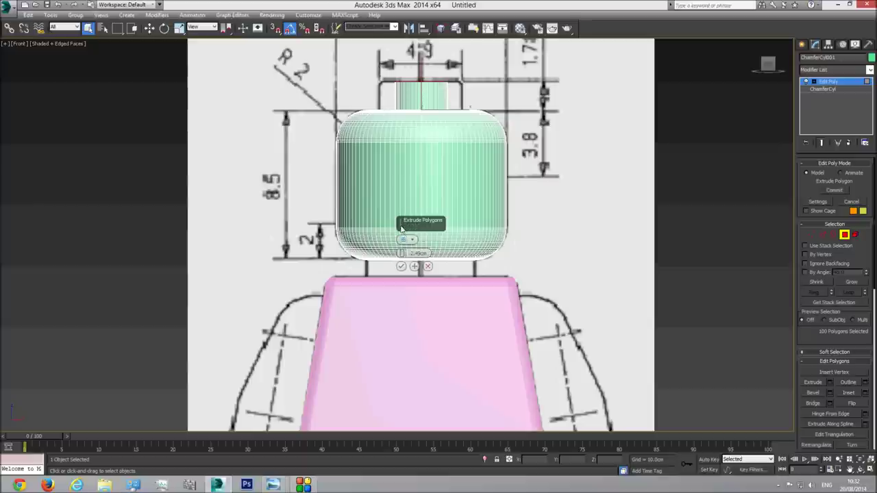
{"action": "left_click", "coordinate": [401, 266]}
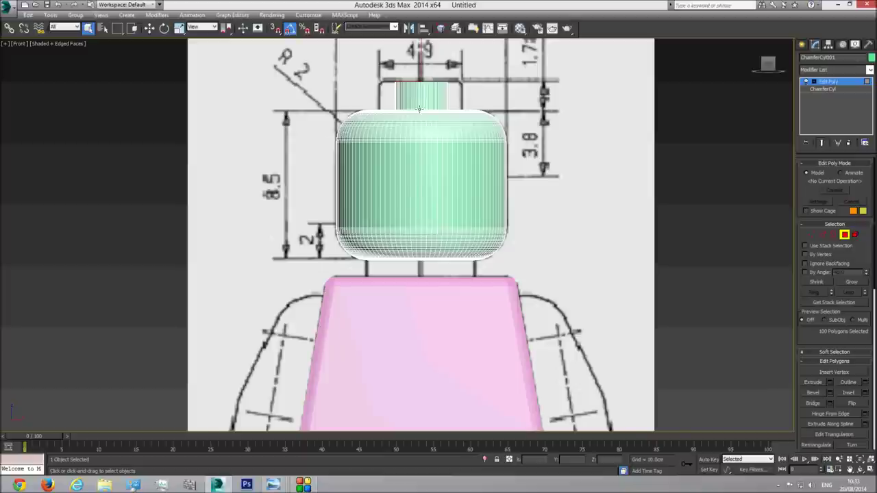
Step: Grow the polygon selection from the stud's top cap to include its side faces
{"action": "key", "text": "p"}
{"action": "left_click", "coordinate": [861, 466]}
{"action": "left_click_drag", "start_coordinate": [622, 333], "coordinate": [401, 298]}
{"action": "left_click", "coordinate": [853, 283]}
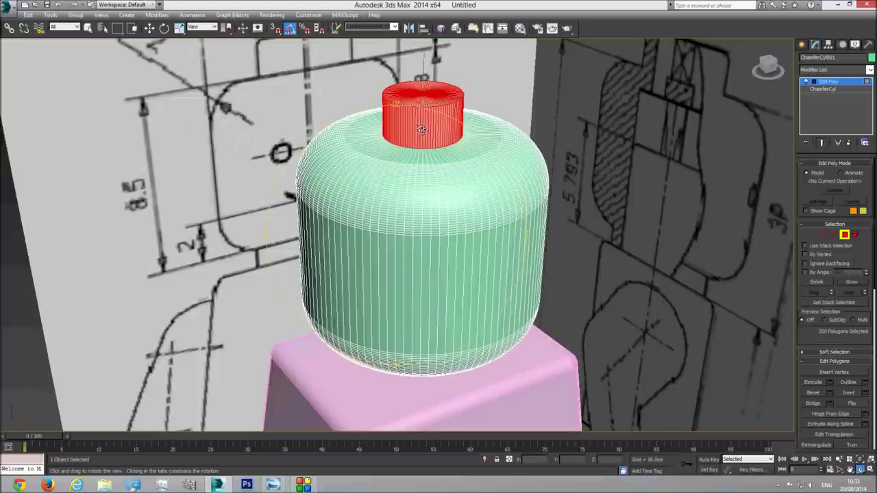
Step: Scale the selected stud polygons up uniformly until they fill the blueprint's 4.9-wide stud outline
{"action": "left_click", "coordinate": [179, 32]}
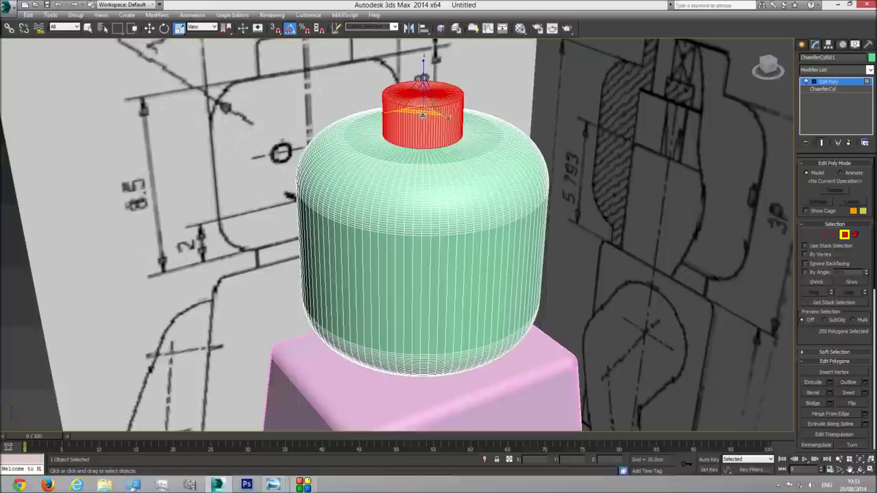
{"action": "left_click_drag", "start_coordinate": [422, 115], "coordinate": [422, 121]}
{"action": "key", "text": "f"}
{"action": "scroll", "coordinate": [428, 215], "scroll_direction": "up", "scroll_amount": 4}
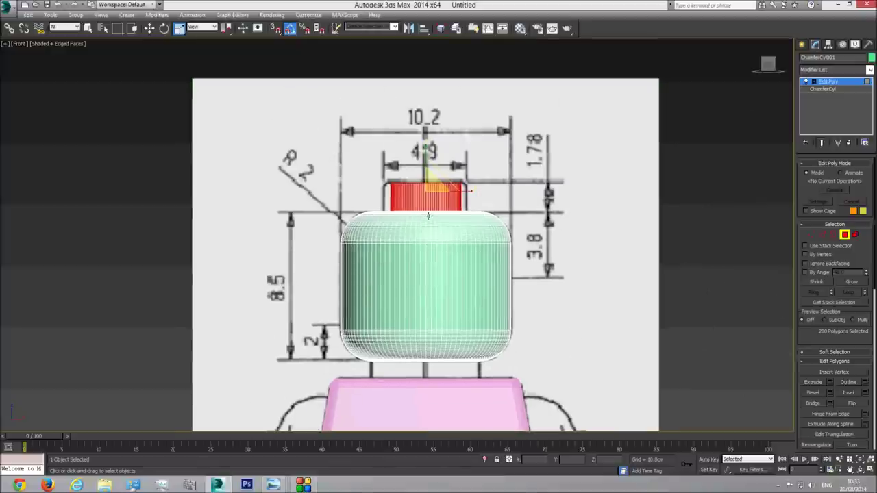
{"action": "key", "text": "t"}
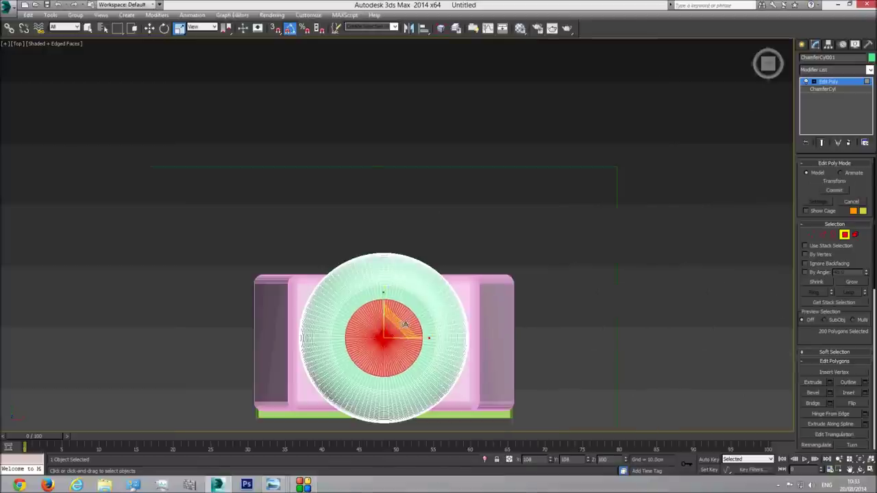
{"action": "key", "text": "f"}
{"action": "key", "text": "t"}
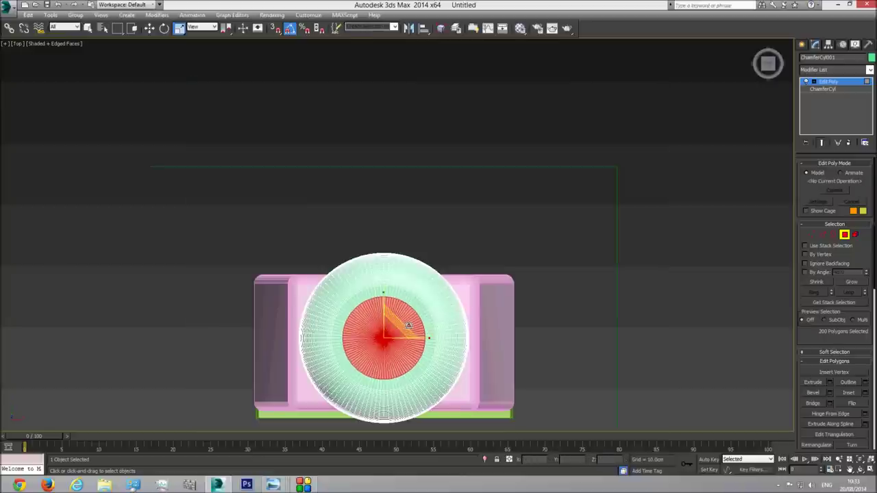
{"action": "key", "text": "f"}
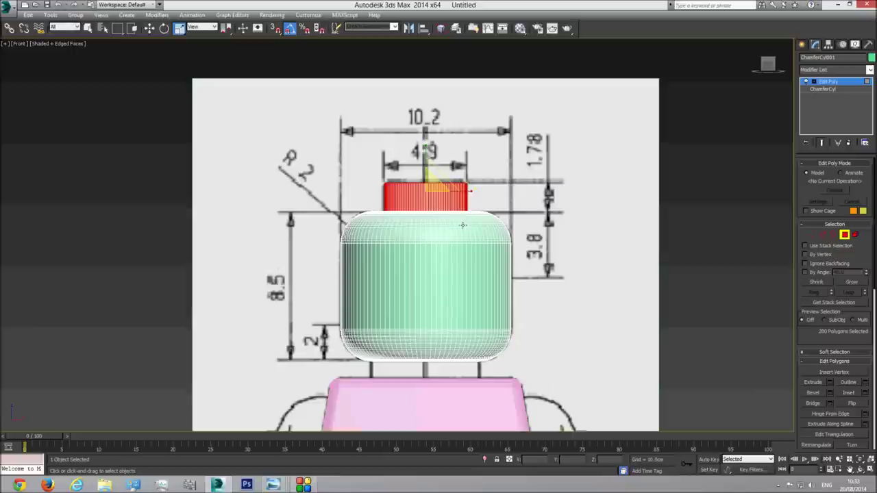
Step: Select the vertices of the stud's top cap and move them vertically to align with the blueprint's top stud line
{"action": "left_click", "coordinate": [843, 83]}
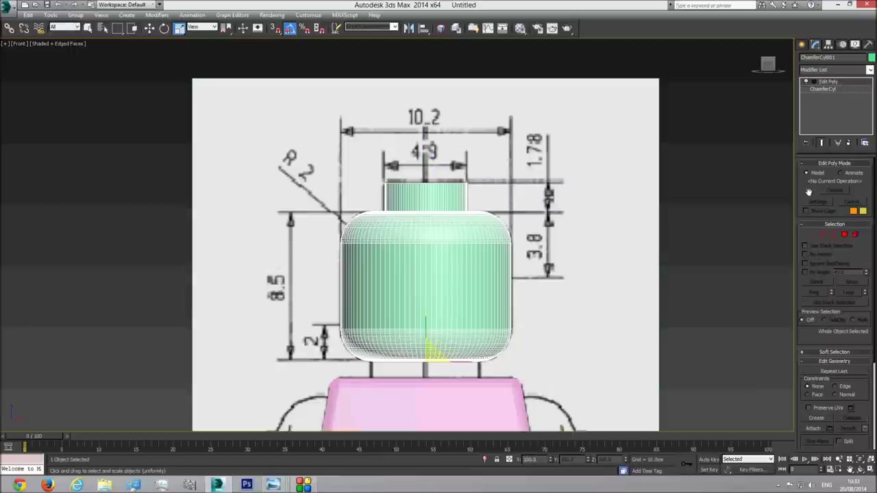
{"action": "left_click", "coordinate": [813, 235]}
{"action": "left_click_drag", "start_coordinate": [412, 194], "coordinate": [385, 197]}
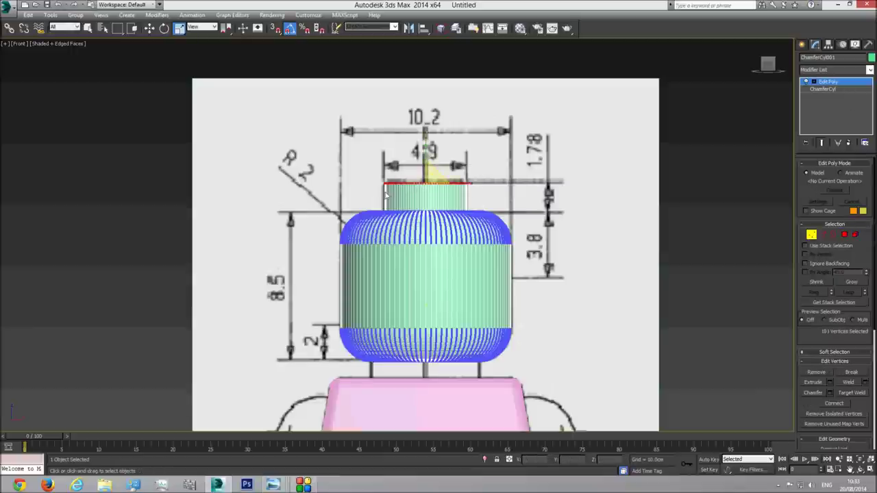
{"action": "scroll", "coordinate": [424, 178], "scroll_direction": "up", "scroll_amount": 2}
{"action": "left_click", "coordinate": [150, 29]}
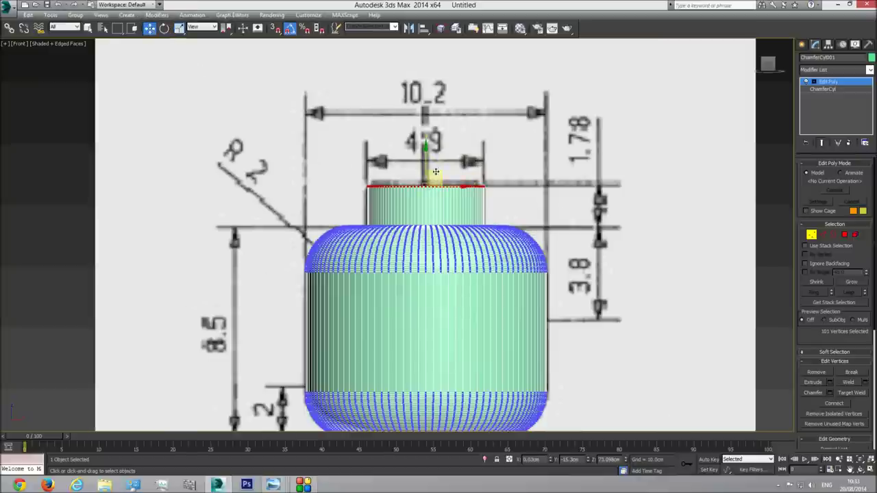
{"action": "left_click_drag", "start_coordinate": [425, 162], "coordinate": [425, 180]}
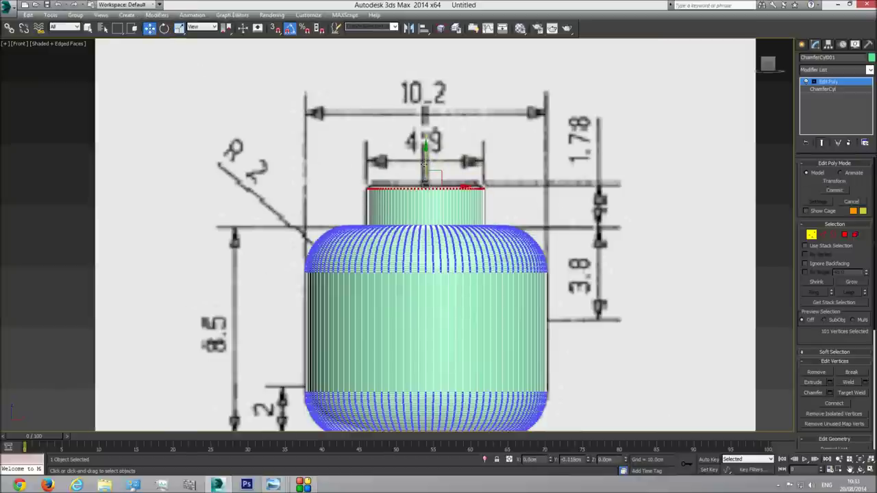
{"action": "left_click", "coordinate": [832, 83]}
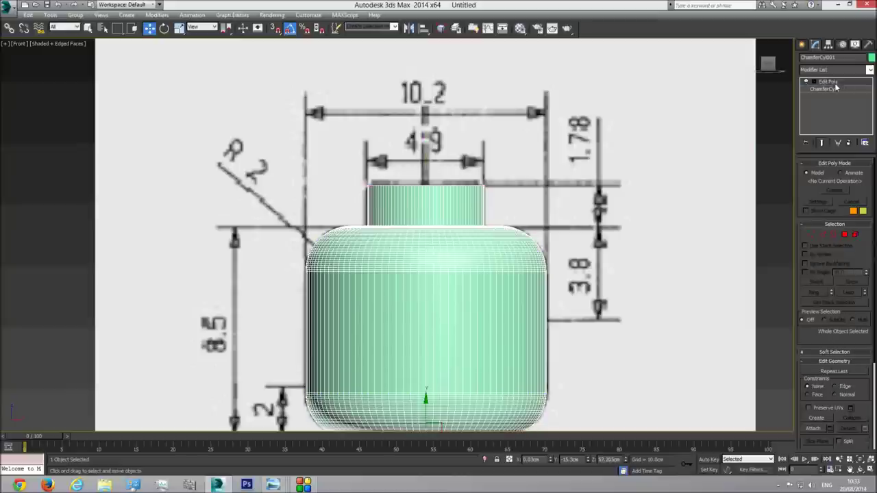
Step: Turn on See-Through display for the head in its object properties
{"action": "right_click", "coordinate": [450, 202]}
{"action": "left_click", "coordinate": [479, 255]}
{"action": "left_click", "coordinate": [370, 253]}
{"action": "left_click", "coordinate": [468, 369]}
Step: Select the complete edge loop around the stud's top rim
{"action": "scroll", "coordinate": [420, 235], "scroll_direction": "up", "scroll_amount": 5}
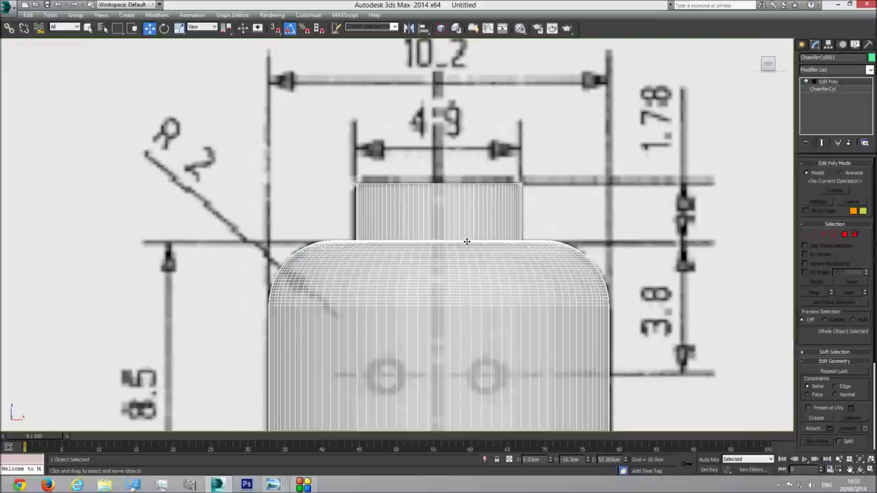
{"action": "middle_click_drag", "start_coordinate": [467, 241], "coordinate": [731, 349], "text": "alt"}
{"action": "left_click", "coordinate": [860, 470]}
{"action": "left_click_drag", "start_coordinate": [402, 203], "coordinate": [320, 195]}
{"action": "key", "text": "w"}
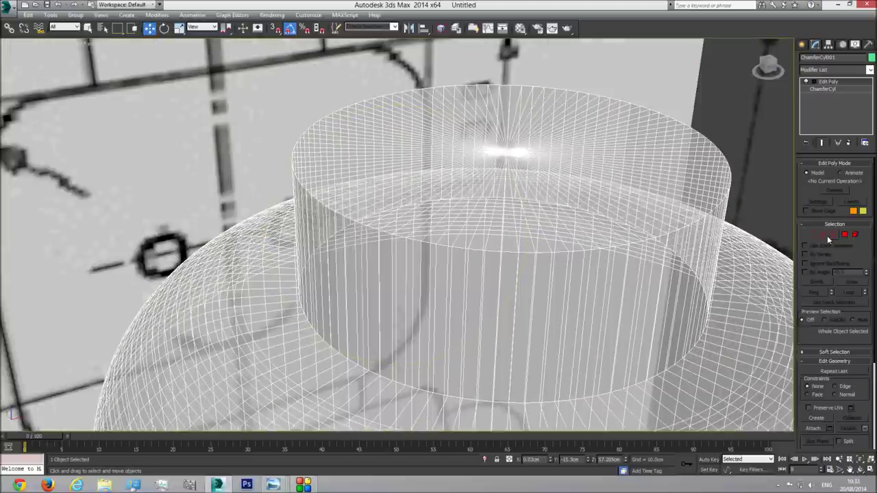
{"action": "left_click", "coordinate": [822, 235]}
{"action": "left_click", "coordinate": [443, 245]}
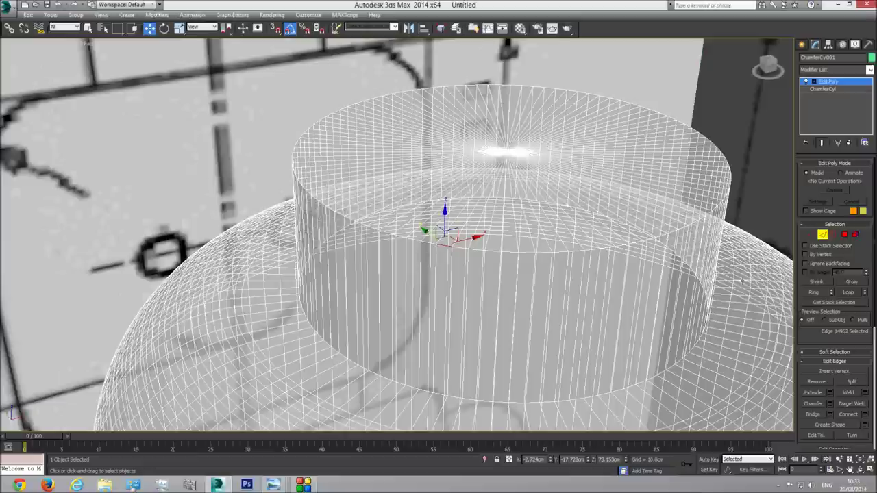
{"action": "left_click", "coordinate": [847, 293]}
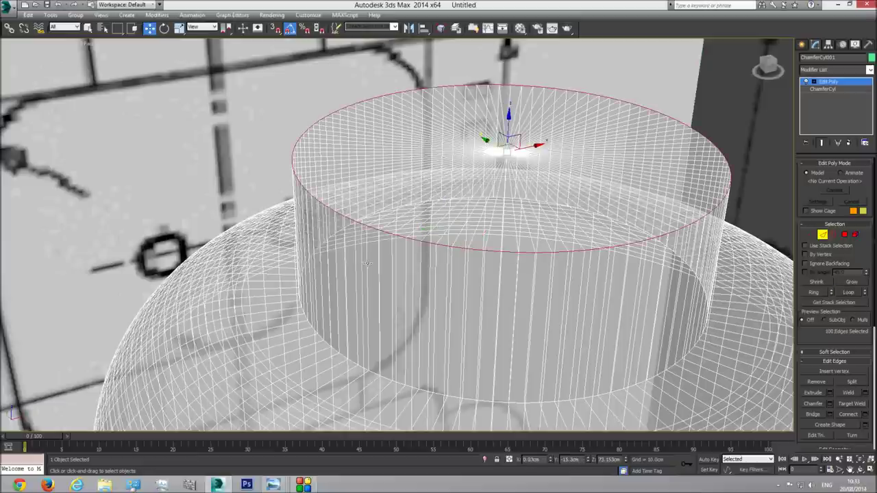
{"action": "scroll", "coordinate": [415, 257], "scroll_direction": "down", "scroll_amount": 4}
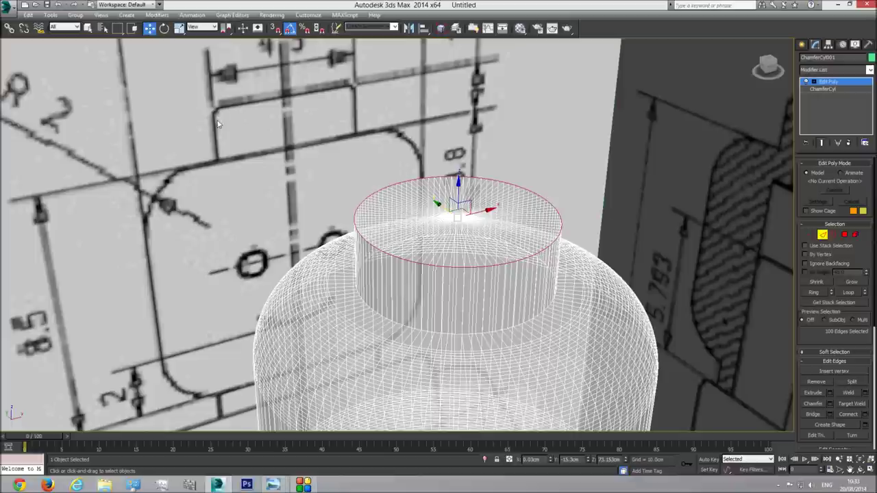
{"action": "left_click", "coordinate": [830, 403]}
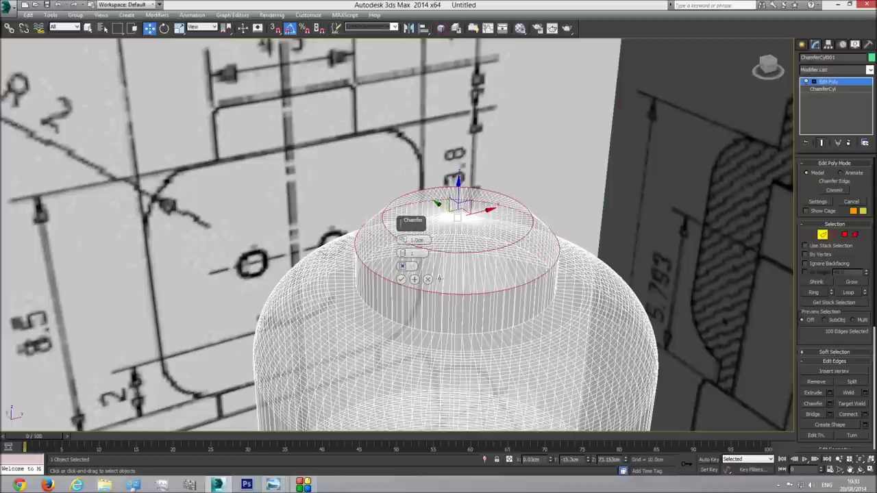
{"action": "type", "text": "0.1"}
{"action": "key", "text": "Return"}
{"action": "key", "text": "f"}
{"action": "scroll", "coordinate": [361, 191], "scroll_direction": "up", "scroll_amount": 5}
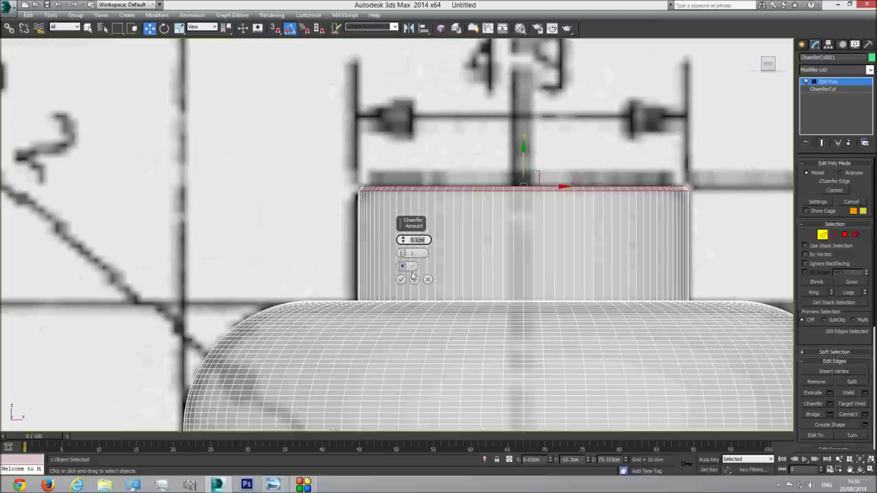
{"action": "type", "text": "0.05"}
{"action": "key", "text": "Return"}
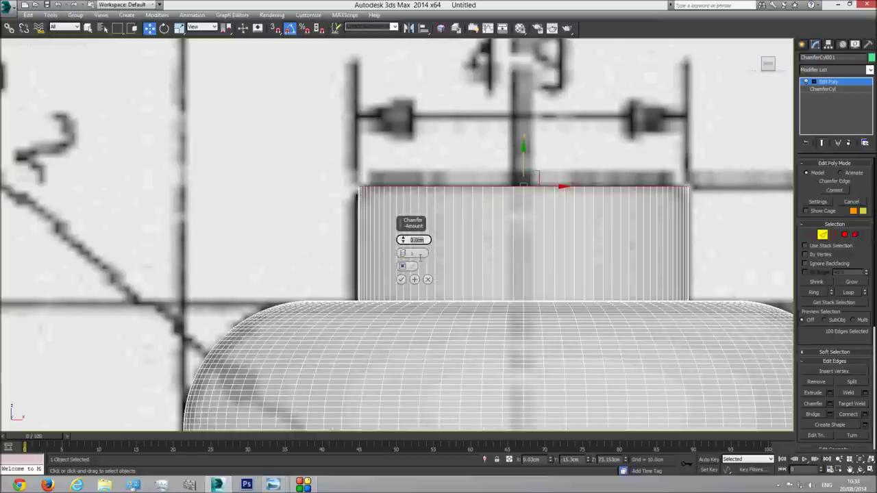
{"action": "type", "text": "0."}
{"action": "left_click", "coordinate": [428, 279]}
Step: Chamfer the stud's top rim edge loop by 0.25 cm with 7 segments, then leave edge editing
{"action": "left_click", "coordinate": [829, 404]}
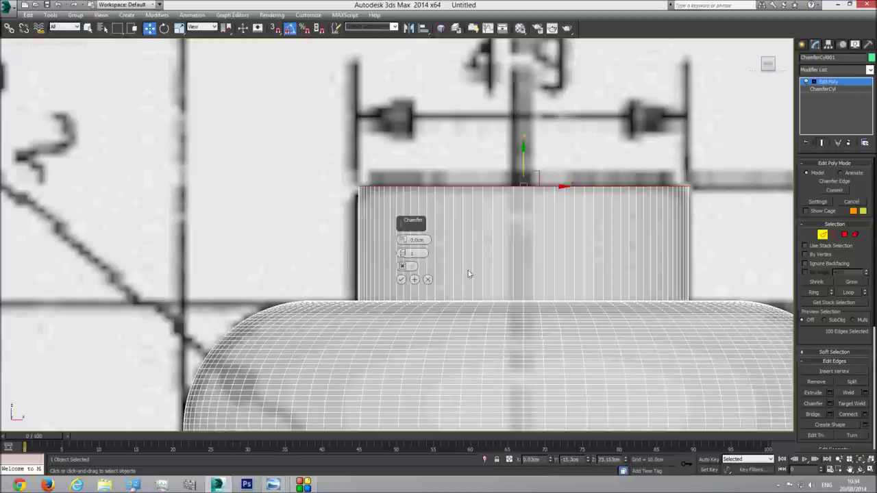
{"action": "type", "text": "0.4"}
{"action": "key", "text": "Return"}
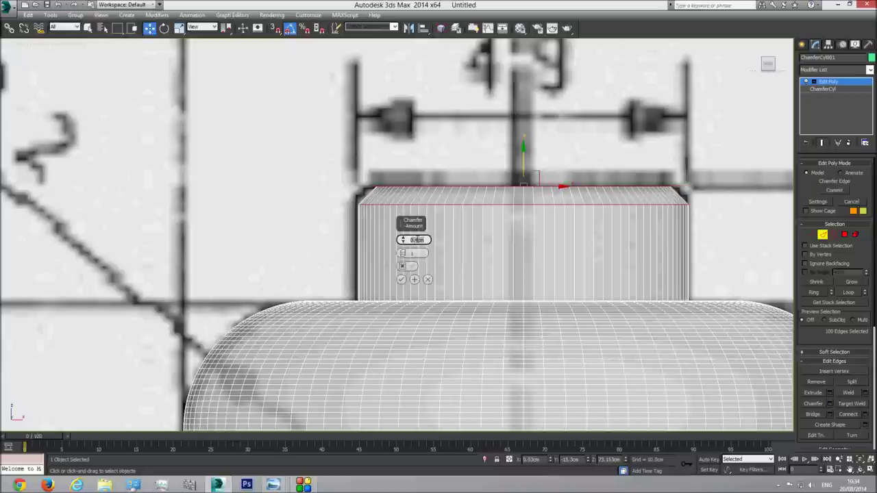
{"action": "key", "text": "Tab"}
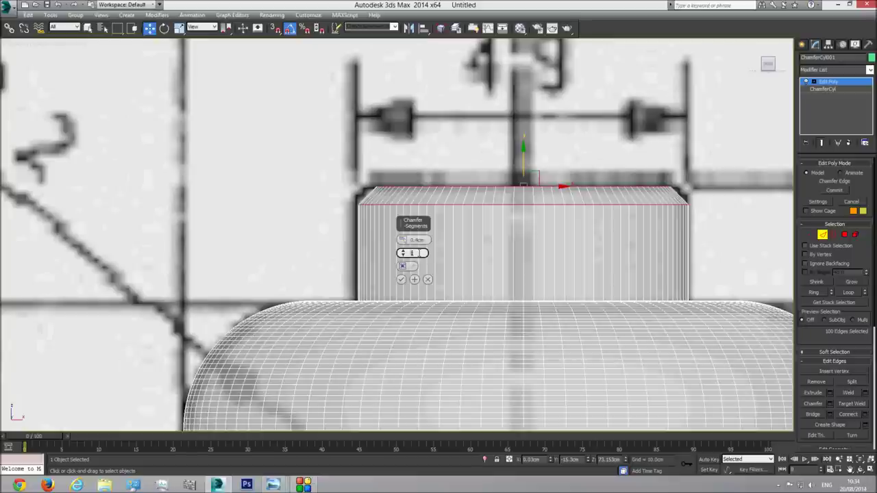
{"action": "type", "text": "5"}
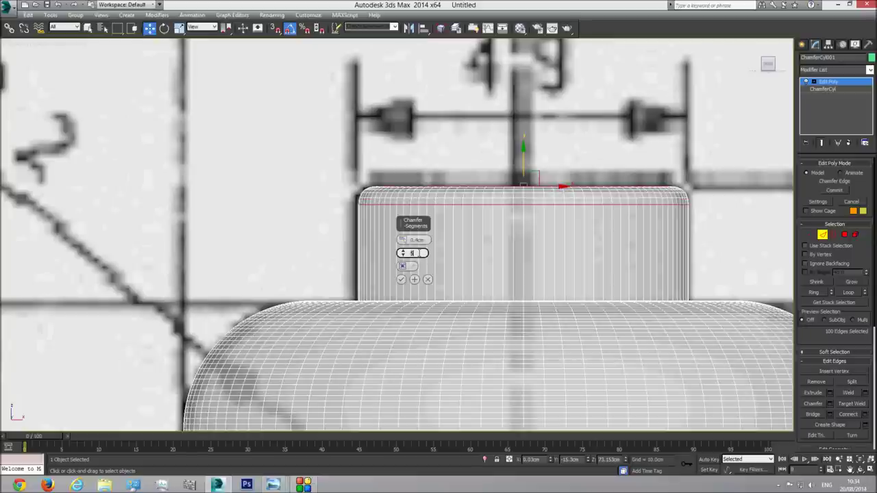
{"action": "key", "text": "BackSpace"}
{"action": "type", "text": "7"}
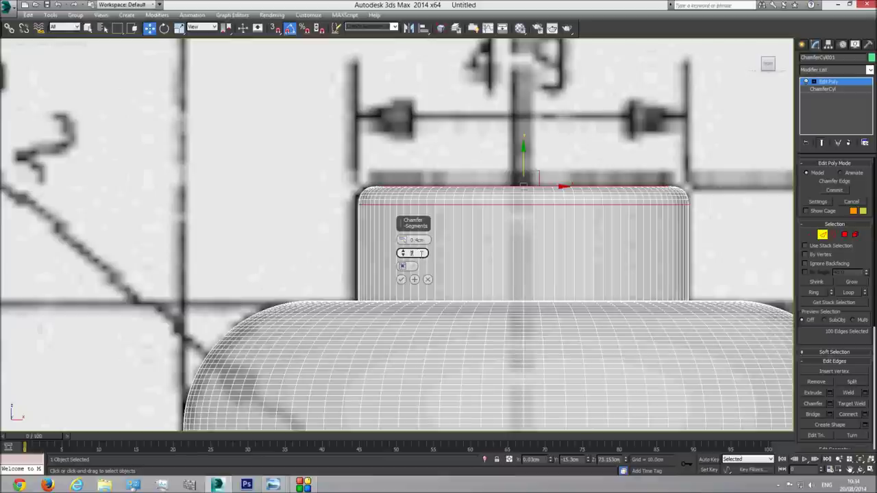
{"action": "left_click", "coordinate": [420, 239]}
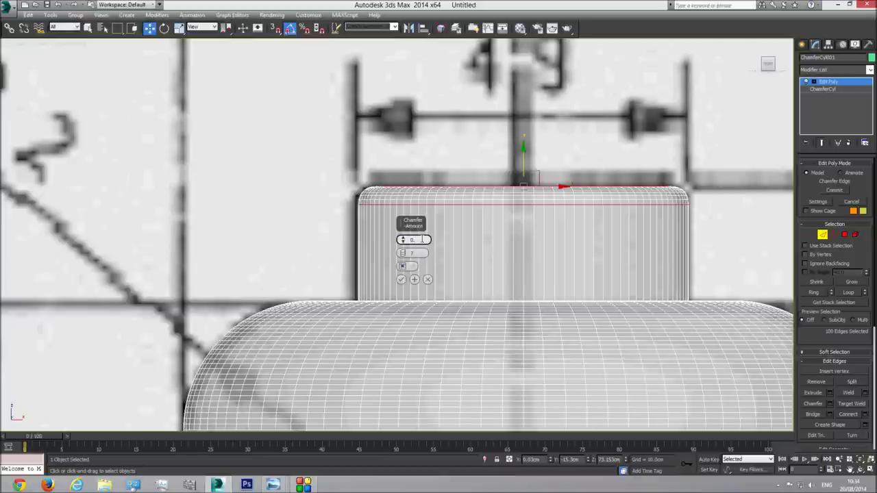
{"action": "type", "text": "0.25"}
{"action": "key", "text": "Return"}
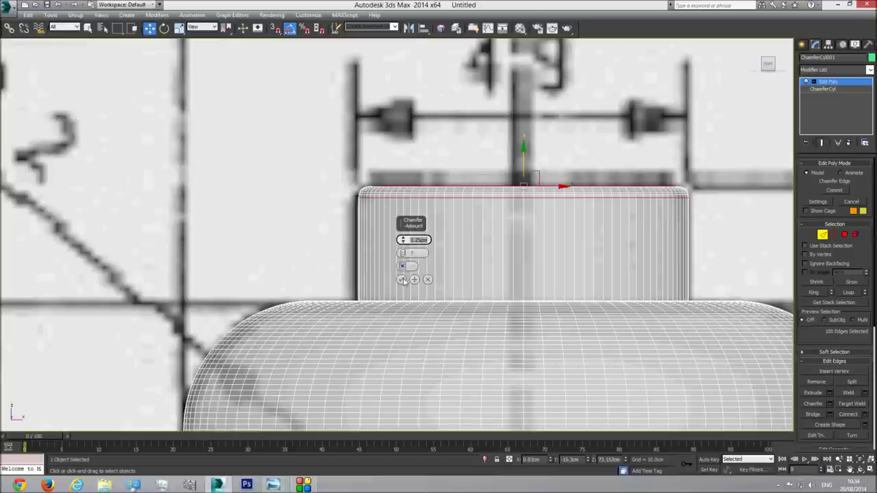
{"action": "left_click", "coordinate": [402, 279]}
{"action": "left_click", "coordinate": [845, 84]}
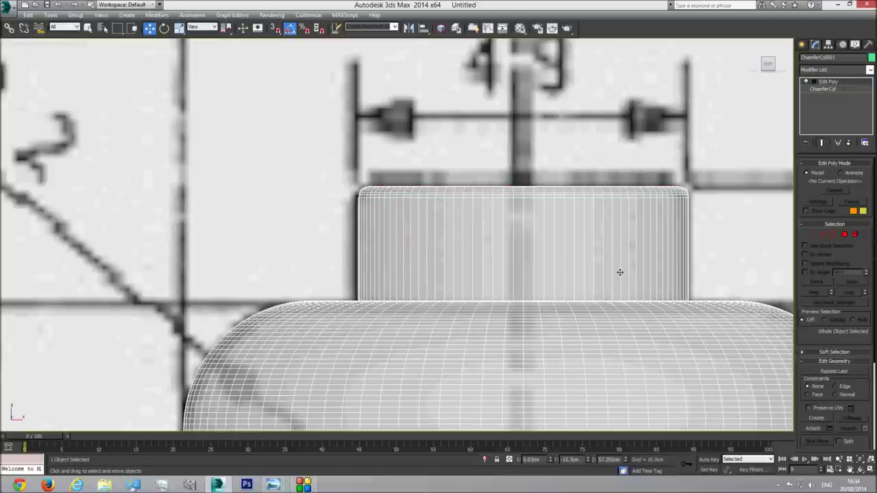
Step: Turn off See-Through display for the head in its object properties, working from the perspective view
{"action": "scroll", "coordinate": [755, 410], "scroll_direction": "up", "scroll_amount": 6}
{"action": "left_click", "coordinate": [870, 461]}
{"action": "left_click", "coordinate": [860, 470]}
{"action": "left_click_drag", "start_coordinate": [364, 235], "coordinate": [395, 224]}
{"action": "scroll", "coordinate": [391, 209], "scroll_direction": "up", "scroll_amount": 3}
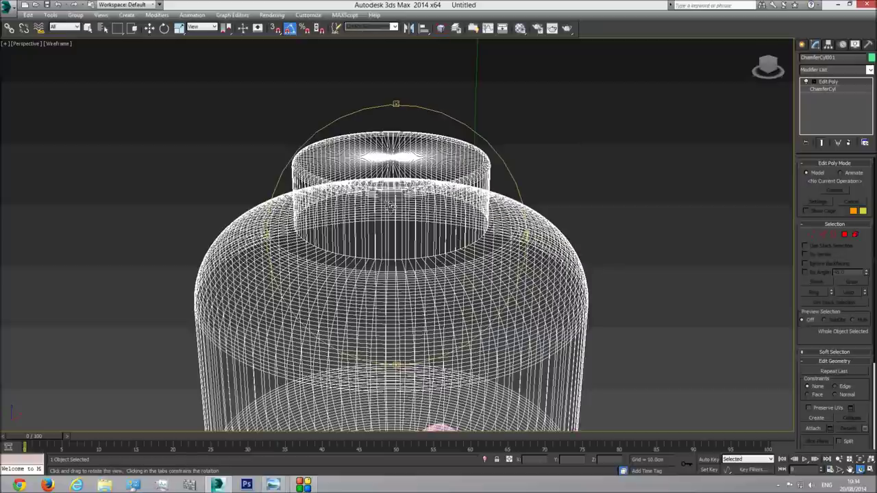
{"action": "right_click", "coordinate": [404, 205]}
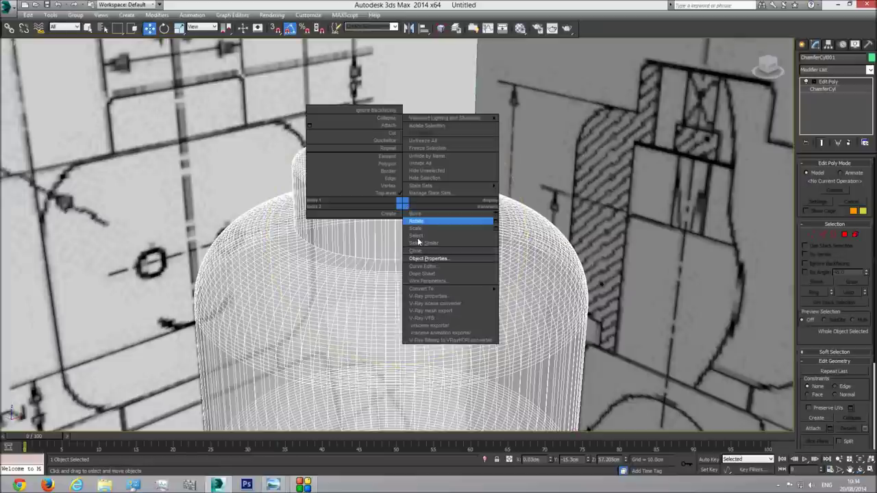
{"action": "left_click", "coordinate": [441, 265]}
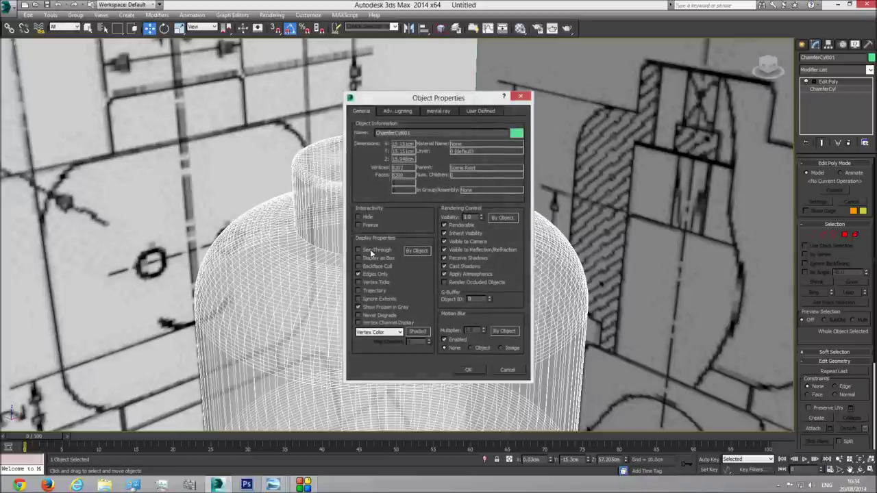
{"action": "left_click", "coordinate": [470, 369]}
Step: Deselect the head, turn off edged-face display, and examine the rounded stud against the front and side blueprints
{"action": "scroll", "coordinate": [390, 257], "scroll_direction": "down", "scroll_amount": 3}
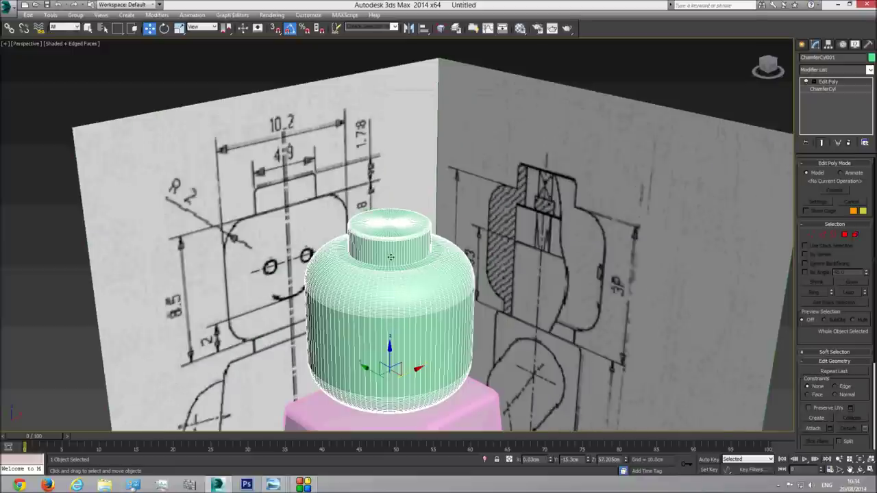
{"action": "left_click", "coordinate": [334, 59]}
{"action": "key", "text": "F4"}
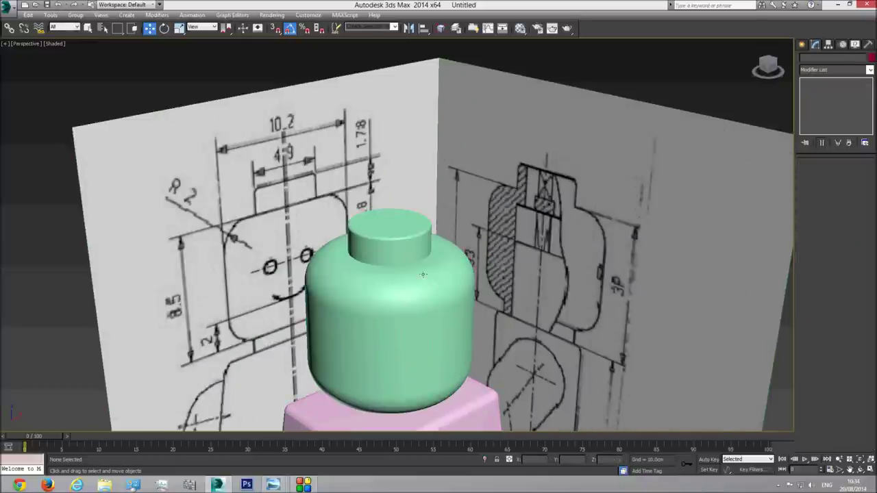
{"action": "middle_click_drag", "start_coordinate": [433, 287], "coordinate": [432, 279]}
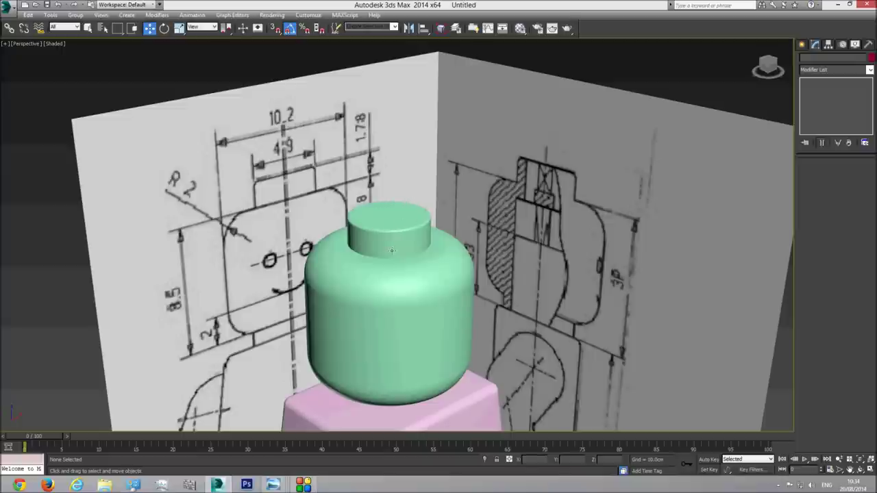
{"action": "scroll", "coordinate": [392, 250], "scroll_direction": "up", "scroll_amount": 3}
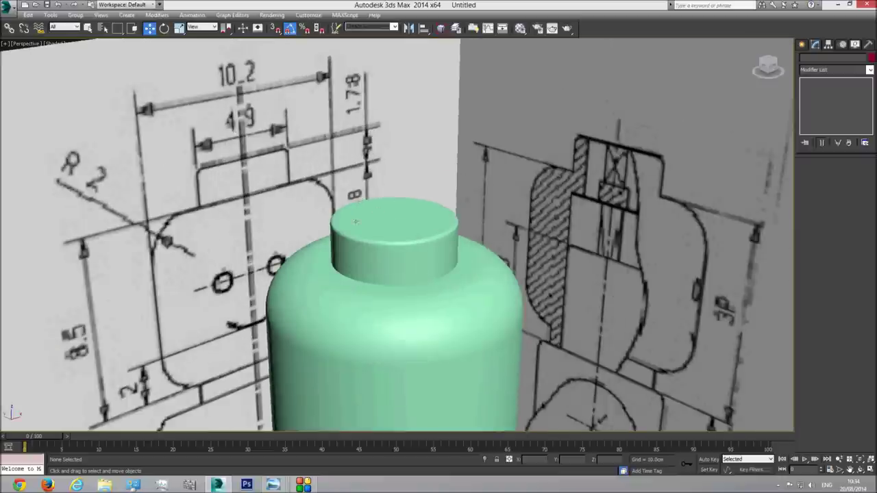
{"action": "scroll", "coordinate": [613, 164], "scroll_direction": "down", "scroll_amount": 5}
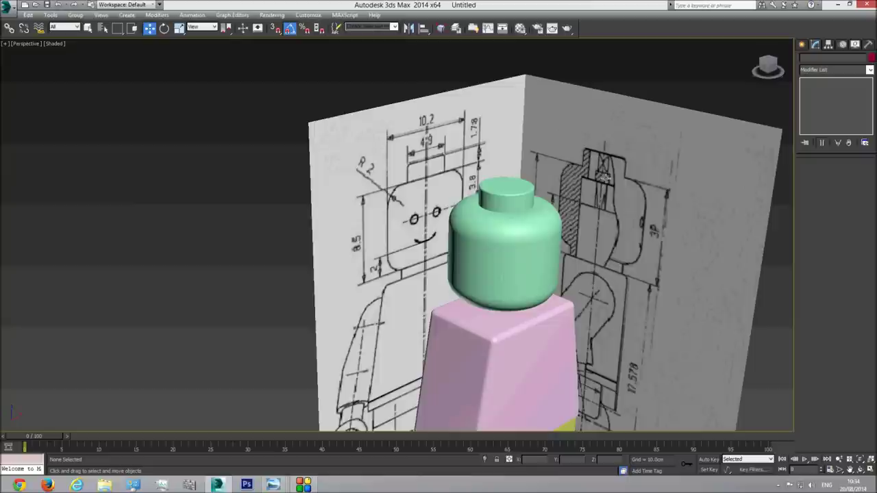
{"action": "scroll", "coordinate": [415, 169], "scroll_direction": "down", "scroll_amount": 3}
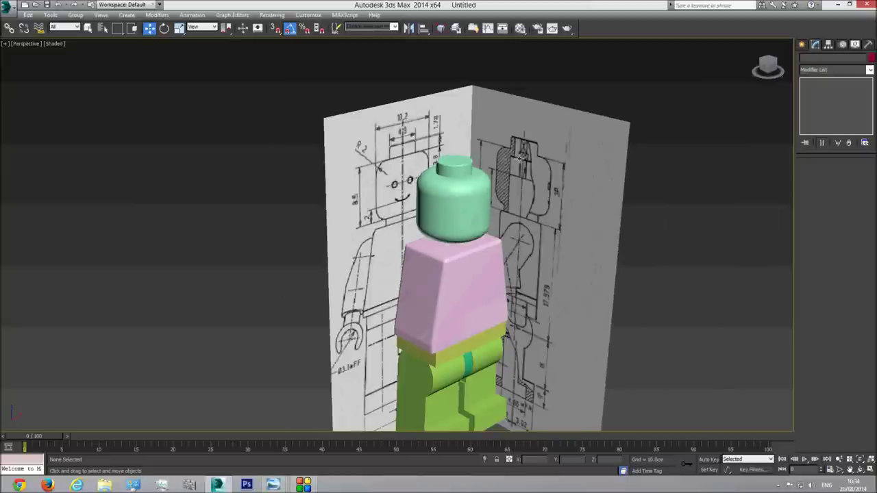
{"action": "scroll", "coordinate": [520, 153], "scroll_direction": "up", "scroll_amount": 4}
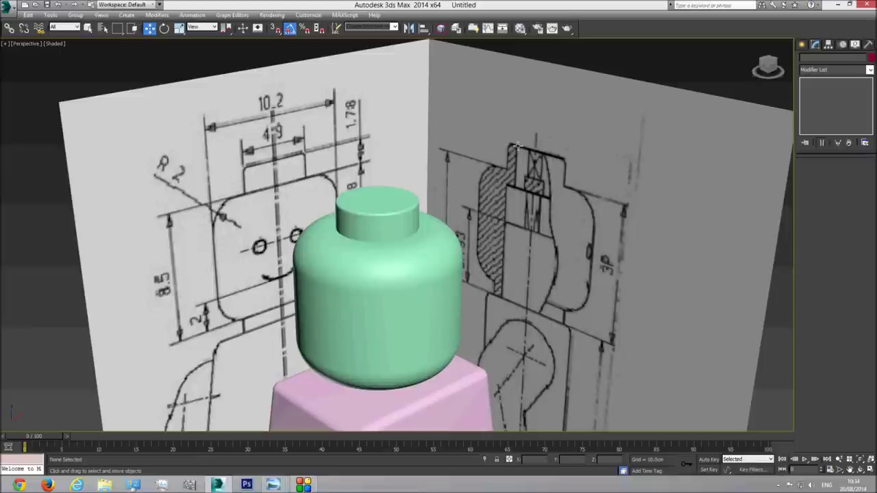
Step: Chamfer the centre vertex of the stud's top face by about 2.77 cm to outline an inner circular polygon
{"action": "left_click", "coordinate": [397, 197]}
{"action": "left_click", "coordinate": [812, 235]}
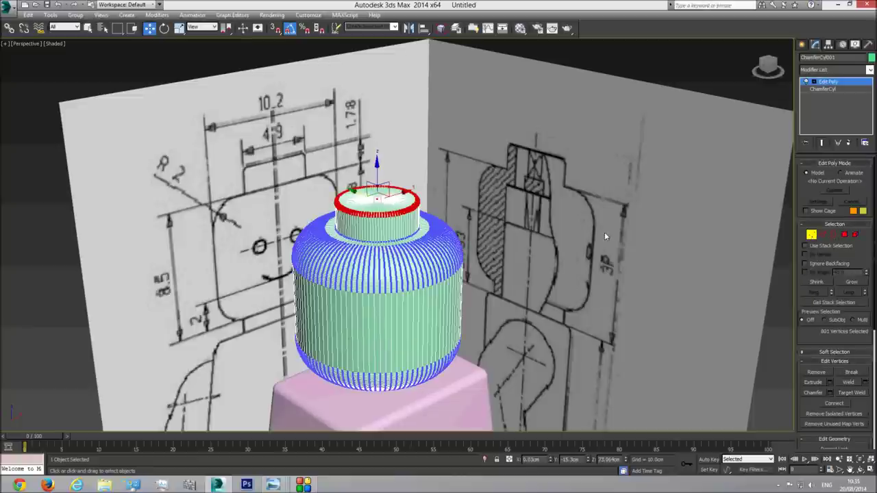
{"action": "scroll", "coordinate": [373, 226], "scroll_direction": "up", "scroll_amount": 5}
{"action": "left_click", "coordinate": [371, 222]}
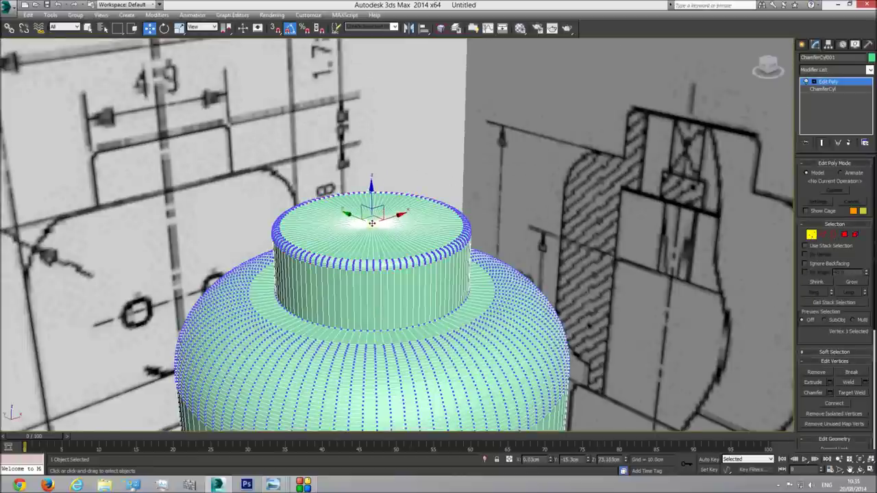
{"action": "scroll", "coordinate": [370, 223], "scroll_direction": "up", "scroll_amount": 5}
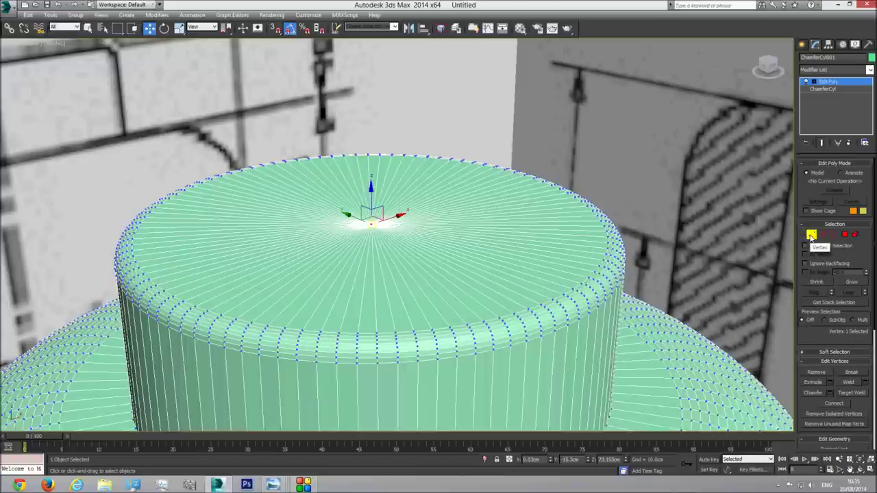
{"action": "left_click", "coordinate": [829, 382]}
{"action": "left_click", "coordinate": [428, 266]}
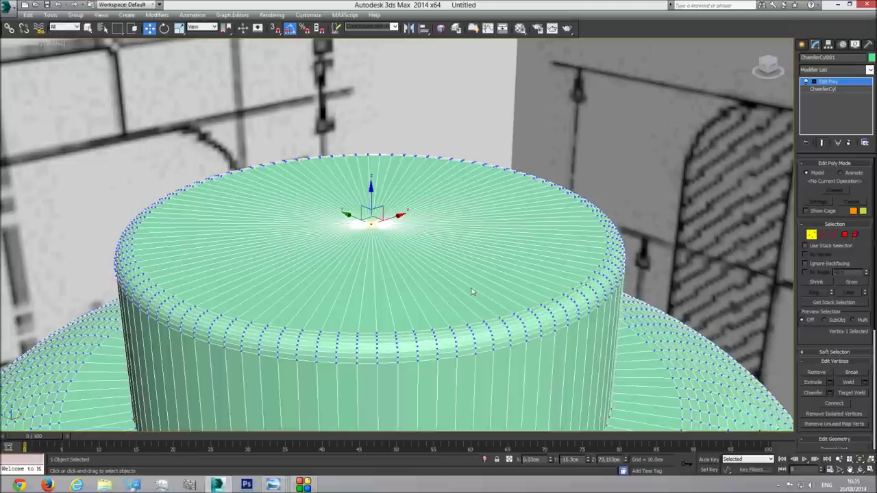
{"action": "left_click", "coordinate": [829, 392]}
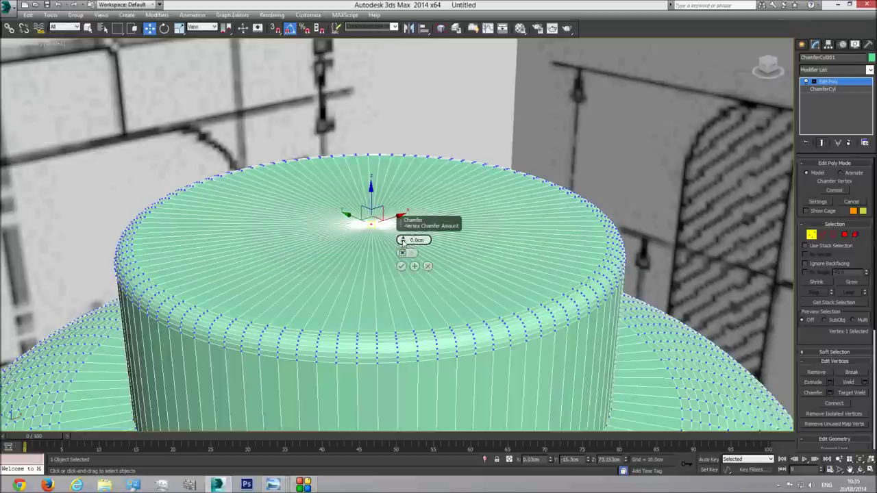
{"action": "left_click_drag", "start_coordinate": [403, 241], "coordinate": [407, 223]}
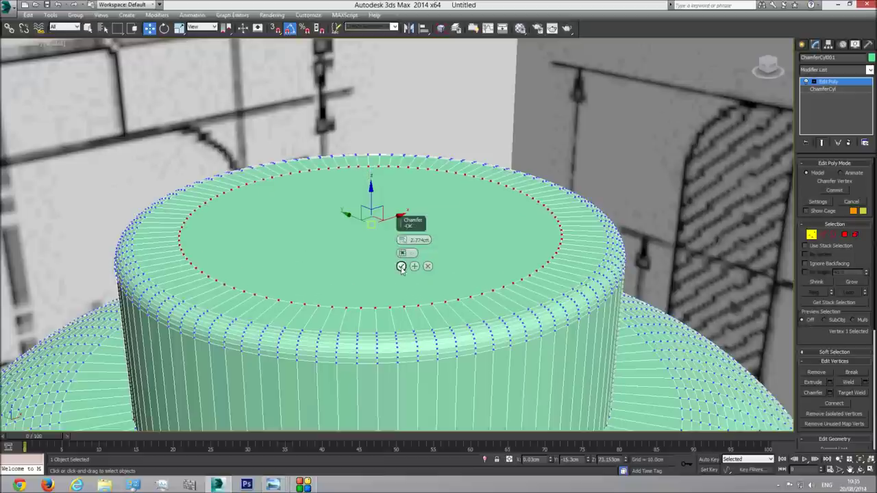
{"action": "left_click", "coordinate": [401, 266]}
Step: Extrude the circular polygon on the stud's top face inward with a height of -0.5 cm
{"action": "left_click", "coordinate": [844, 235]}
{"action": "left_click", "coordinate": [375, 233]}
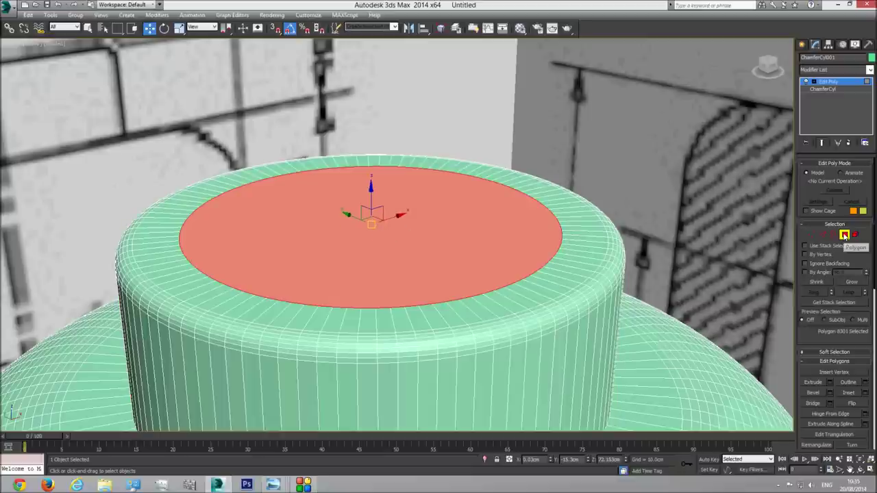
{"action": "left_click", "coordinate": [830, 383]}
{"action": "left_click", "coordinate": [422, 254]}
{"action": "type", "text": "10.5"}
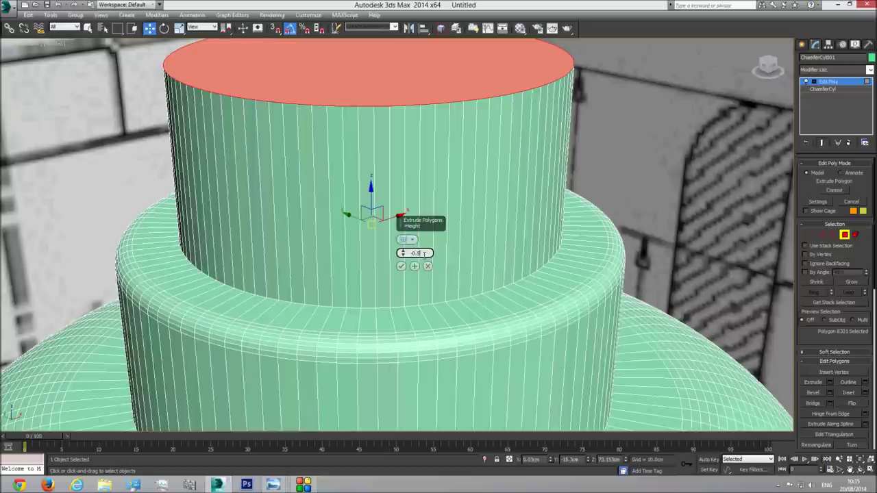
{"action": "key", "text": "Return"}
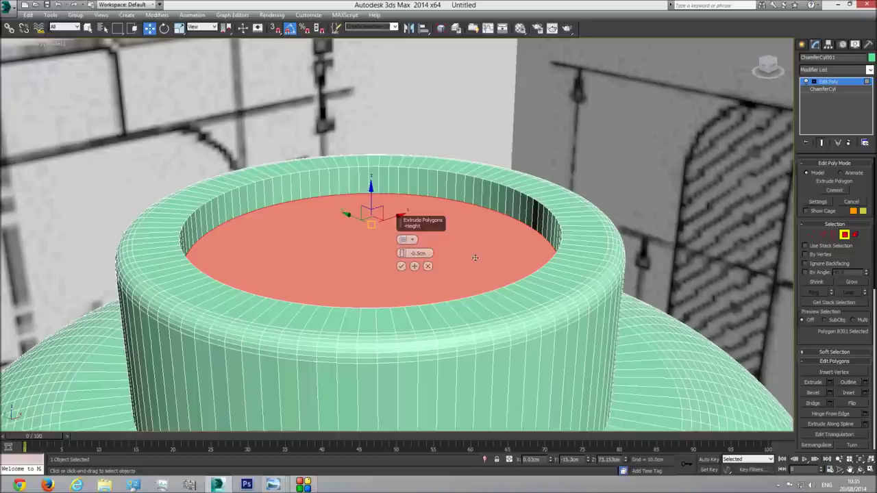
{"action": "left_click", "coordinate": [401, 267]}
Step: Lower the recess's floor polygon vertically to the level of the stud's base, using the front wireframe view for alignment
{"action": "middle_click_drag", "start_coordinate": [372, 236], "coordinate": [389, 223]}
{"action": "left_click_drag", "start_coordinate": [388, 222], "coordinate": [389, 269]}
{"action": "scroll", "coordinate": [574, 228], "scroll_direction": "down", "scroll_amount": 4}
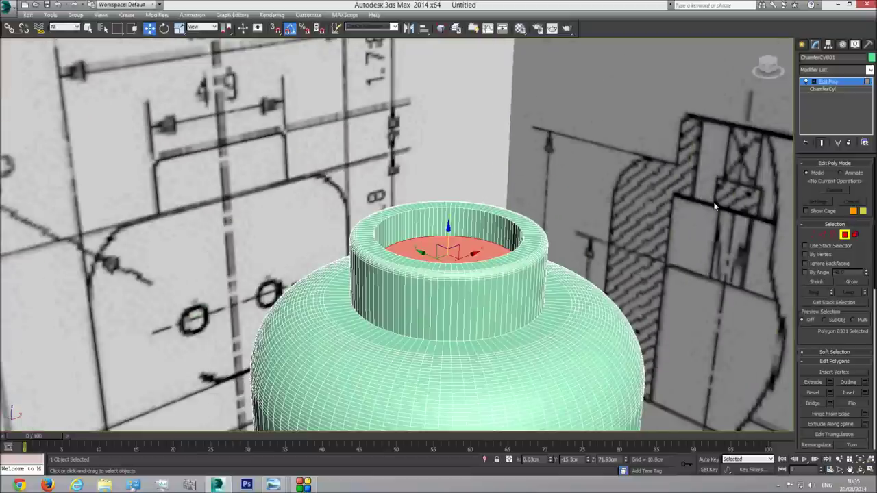
{"action": "key", "text": "f"}
{"action": "key", "text": "F3"}
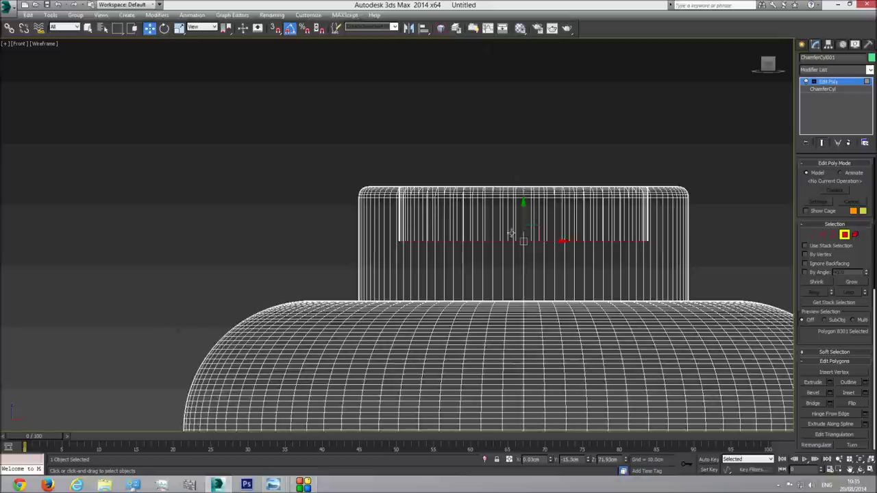
{"action": "left_click_drag", "start_coordinate": [522, 219], "coordinate": [523, 275]}
Step: Examine the deepened stud recess in the perspective and left views, in wireframe and shaded display, against the blueprints
{"action": "key", "text": "p"}
{"action": "left_click", "coordinate": [861, 459]}
{"action": "left_click", "coordinate": [860, 469]}
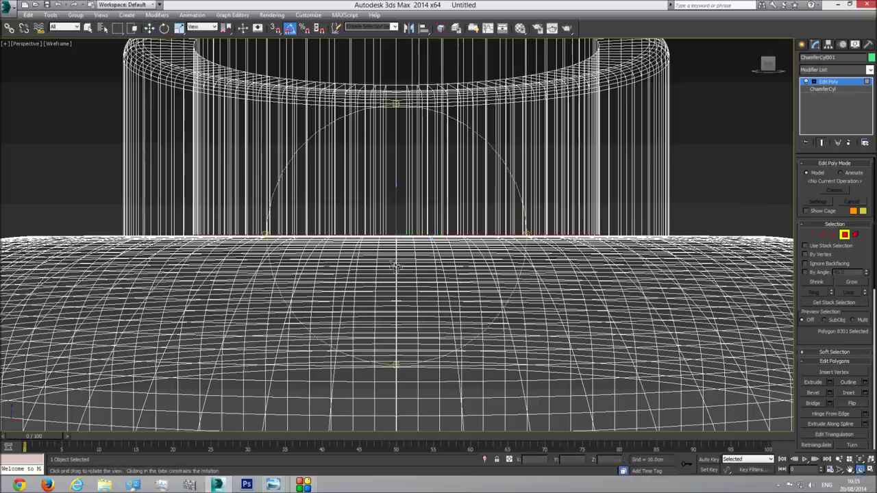
{"action": "key", "text": "F3"}
{"action": "scroll", "coordinate": [381, 254], "scroll_direction": "down", "scroll_amount": 4}
{"action": "mouse_move", "coordinate": [382, 254]}
{"action": "left_mouse_down"}
{"action": "mouse_move", "coordinate": [404, 278]}
{"action": "mouse_move", "coordinate": [415, 278]}
{"action": "left_mouse_up"}
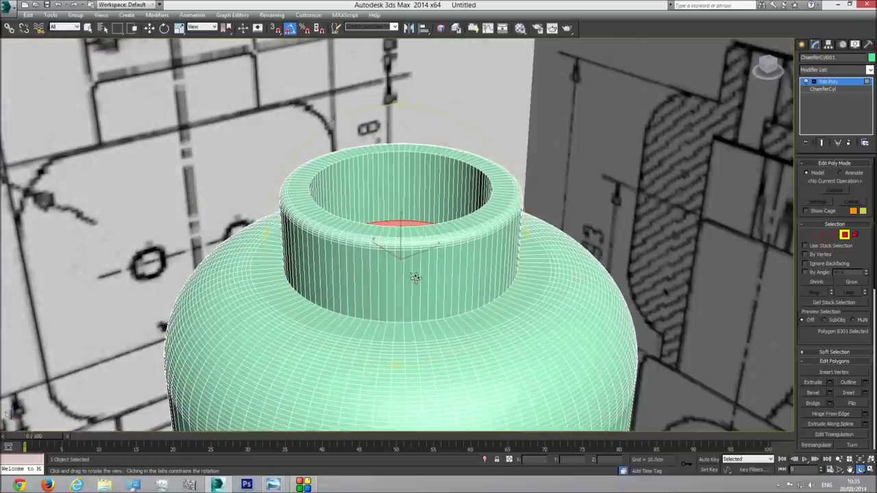
{"action": "key", "text": "l"}
{"action": "key", "text": "F3"}
{"action": "middle_click_drag", "start_coordinate": [430, 205], "coordinate": [413, 384]}
{"action": "scroll", "coordinate": [416, 205], "scroll_direction": "down", "scroll_amount": 2}
{"action": "middle_click_drag", "start_coordinate": [419, 137], "coordinate": [423, 310]}
{"action": "scroll", "coordinate": [420, 120], "scroll_direction": "up", "scroll_amount": 1}
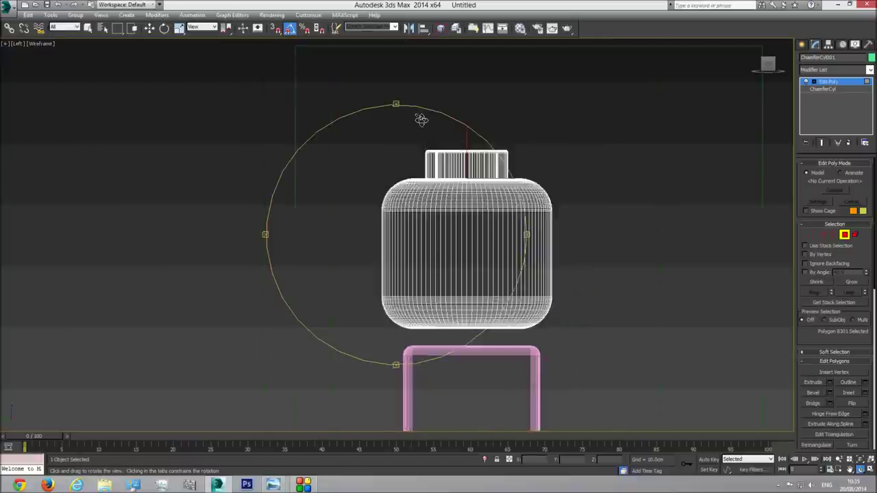
{"action": "scroll", "coordinate": [472, 198], "scroll_direction": "up", "scroll_amount": 5}
{"action": "key", "text": "F3"}
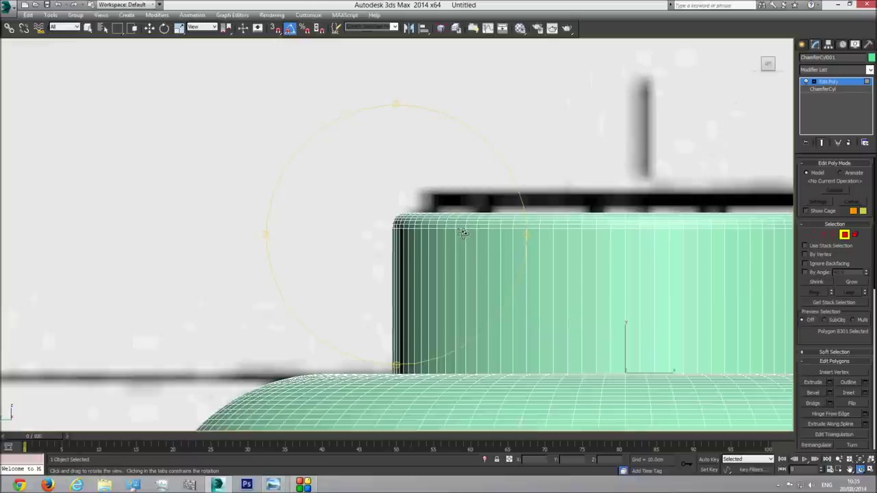
{"action": "key", "text": "F3"}
{"action": "left_click_drag", "start_coordinate": [463, 234], "coordinate": [446, 274]}
{"action": "key", "text": "F3"}
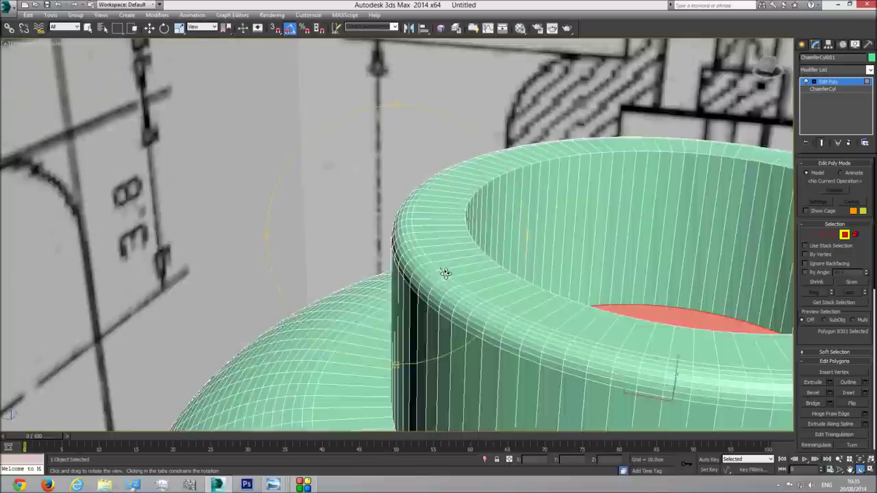
{"action": "key", "text": "p"}
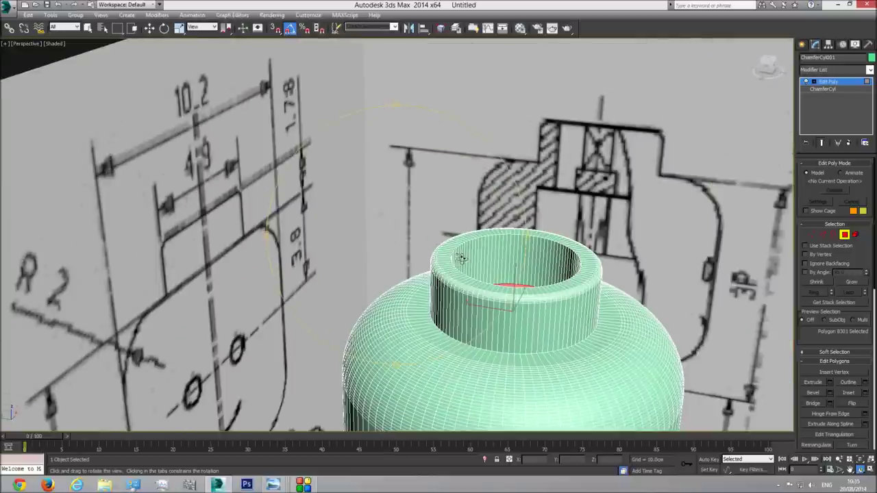
{"action": "middle_click_drag", "start_coordinate": [495, 269], "coordinate": [450, 276], "text": "alt"}
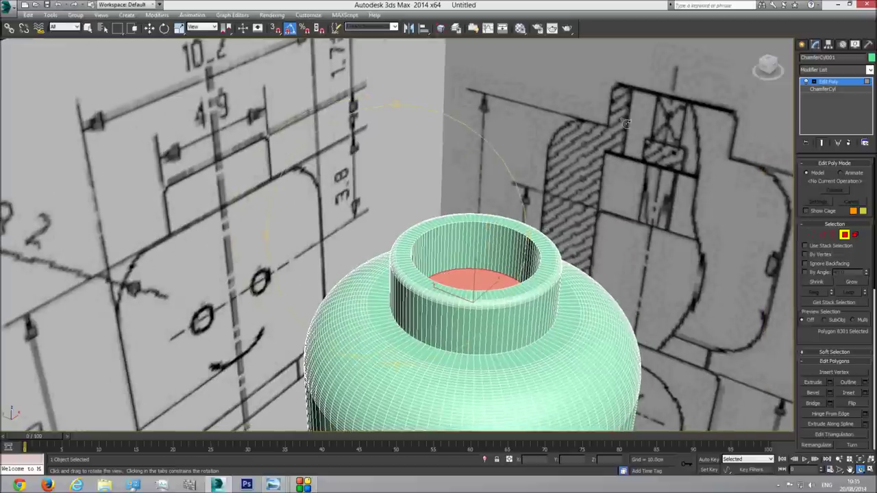
Step: Leave polygon editing, deselect the head, and examine the shading of the hollow stud from above
{"action": "left_click", "coordinate": [834, 82]}
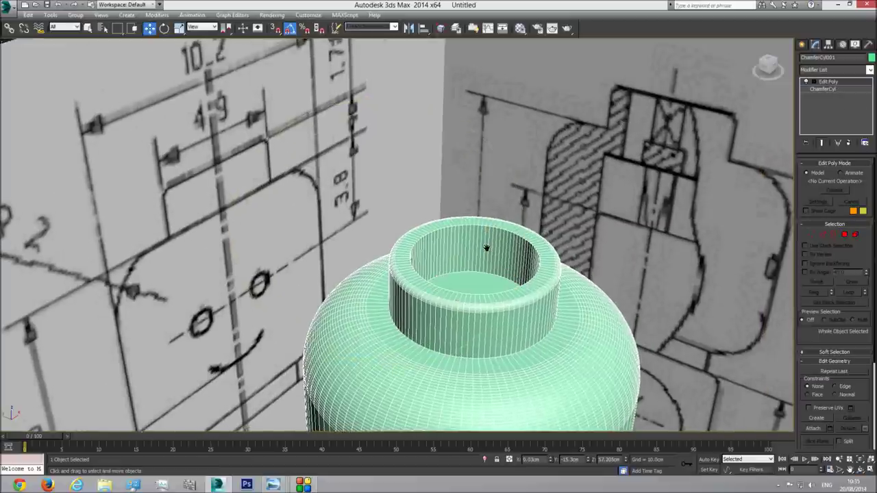
{"action": "scroll", "coordinate": [487, 248], "scroll_direction": "down", "scroll_amount": 5}
{"action": "left_click", "coordinate": [416, 261]}
{"action": "middle_click_drag", "start_coordinate": [494, 305], "coordinate": [479, 298]}
{"action": "scroll", "coordinate": [479, 298], "scroll_direction": "up", "scroll_amount": 2}
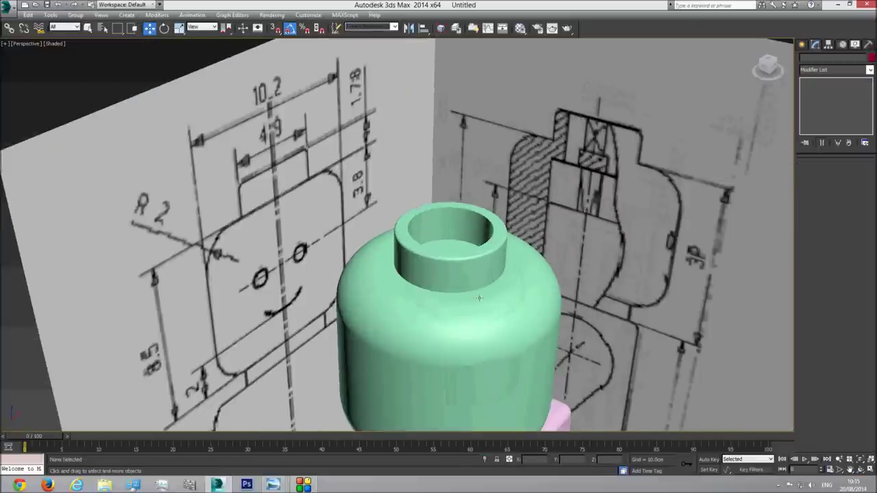
{"action": "left_click", "coordinate": [860, 470]}
{"action": "mouse_move", "coordinate": [452, 282]}
{"action": "left_mouse_down"}
{"action": "mouse_move", "coordinate": [391, 268]}
{"action": "mouse_move", "coordinate": [445, 280]}
{"action": "left_mouse_up"}
{"action": "middle_click_drag", "start_coordinate": [446, 280], "coordinate": [426, 226]}
{"action": "middle_click_drag", "start_coordinate": [418, 189], "coordinate": [415, 237]}
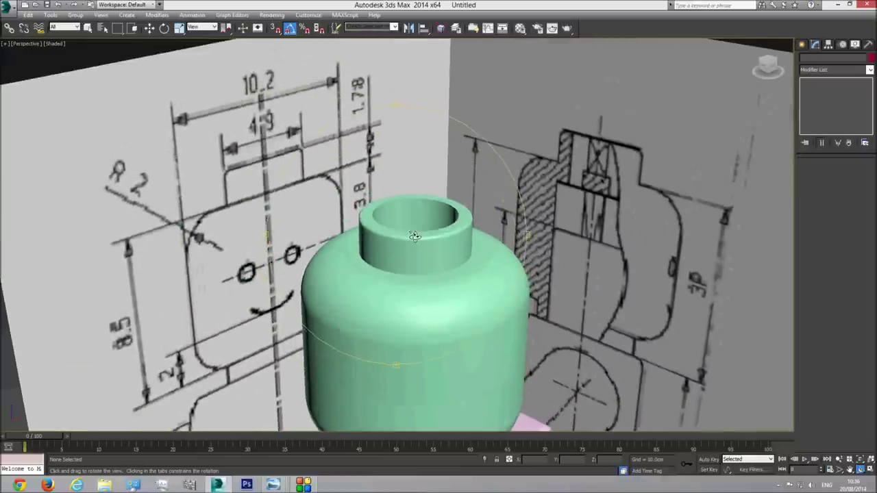
{"action": "scroll", "coordinate": [416, 237], "scroll_direction": "up", "scroll_amount": 3}
{"action": "scroll", "coordinate": [359, 252], "scroll_direction": "up", "scroll_amount": 3}
Step: Apply a Smooth modifier with Auto Smooth enabled to the head, then deselect it
{"action": "key", "text": "w"}
{"action": "left_click", "coordinate": [435, 246]}
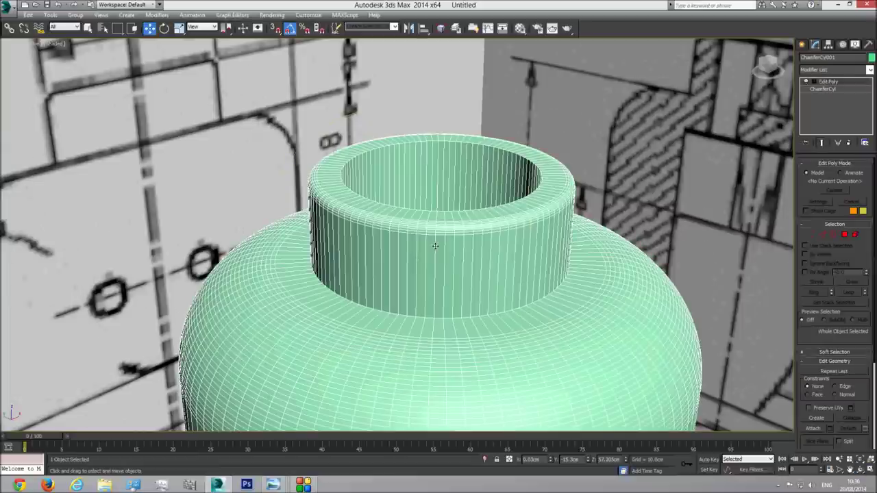
{"action": "left_click", "coordinate": [869, 70]}
{"action": "scroll", "coordinate": [836, 274], "scroll_direction": "down", "scroll_amount": 10}
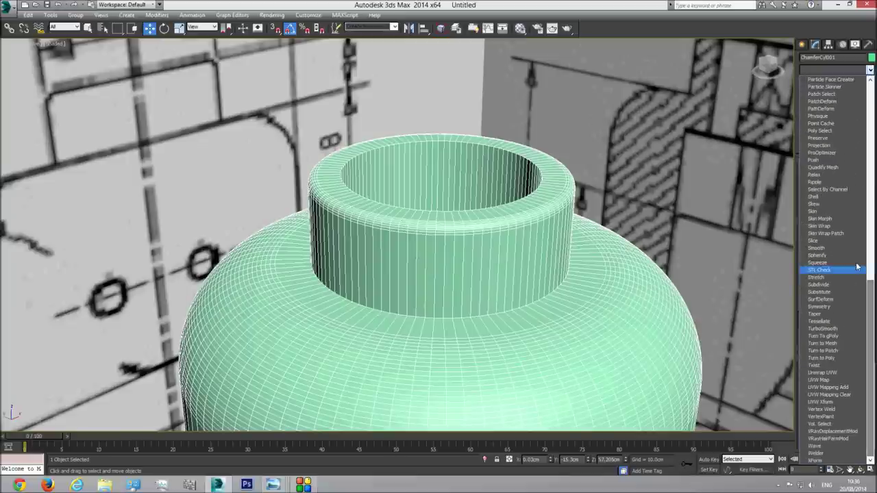
{"action": "left_click", "coordinate": [819, 248]}
{"action": "left_click", "coordinate": [815, 177]}
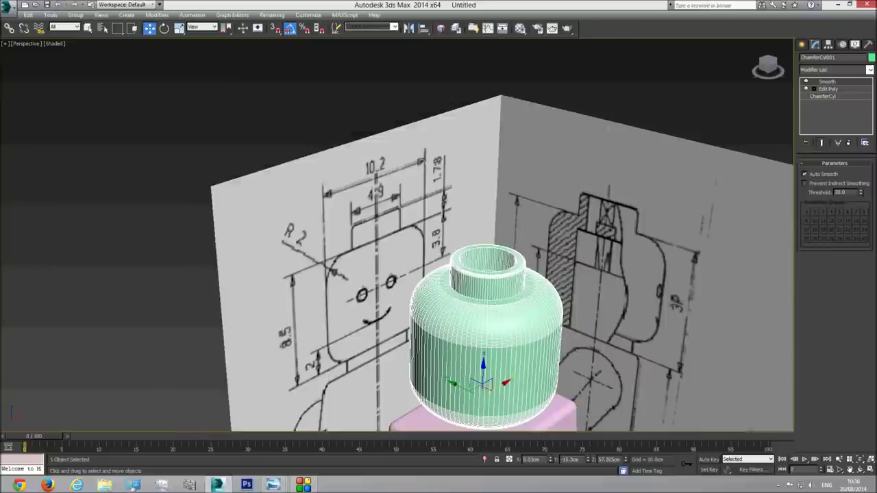
{"action": "left_click", "coordinate": [387, 104]}
{"action": "scroll", "coordinate": [457, 255], "scroll_direction": "up", "scroll_amount": 5}
{"action": "scroll", "coordinate": [457, 255], "scroll_direction": "up", "scroll_amount": 6}
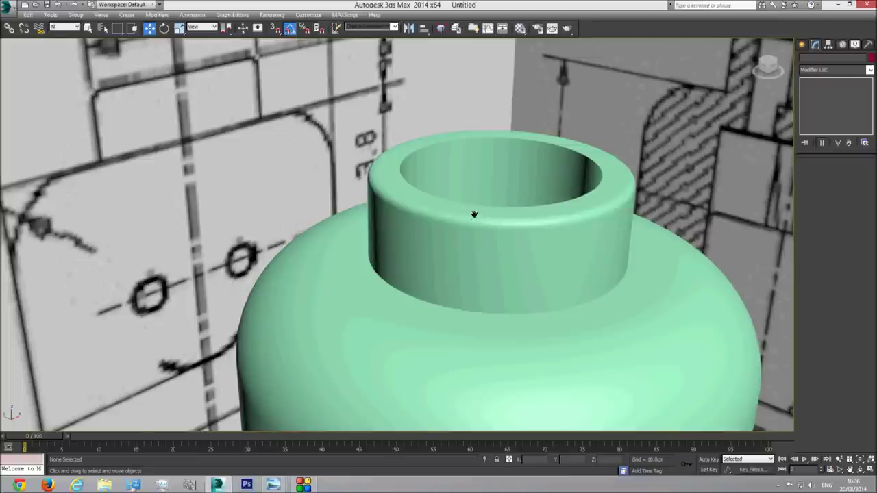
{"action": "scroll", "coordinate": [473, 214], "scroll_direction": "down", "scroll_amount": 10}
Step: Select the head as seen from below and return to its Edit Poly modifier level
{"action": "left_click", "coordinate": [859, 470]}
{"action": "left_click_drag", "start_coordinate": [419, 264], "coordinate": [356, 205]}
{"action": "scroll", "coordinate": [356, 205], "scroll_direction": "up", "scroll_amount": 10}
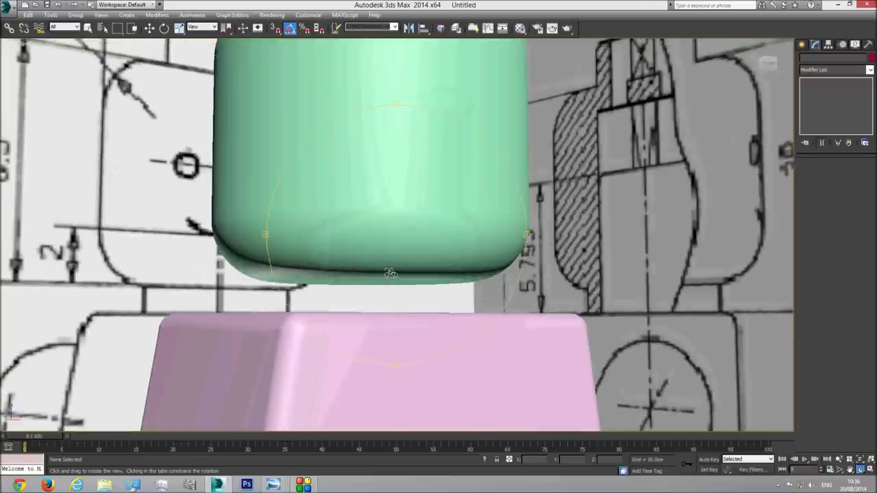
{"action": "left_click_drag", "start_coordinate": [390, 273], "coordinate": [391, 260]}
{"action": "right_click", "coordinate": [390, 260]}
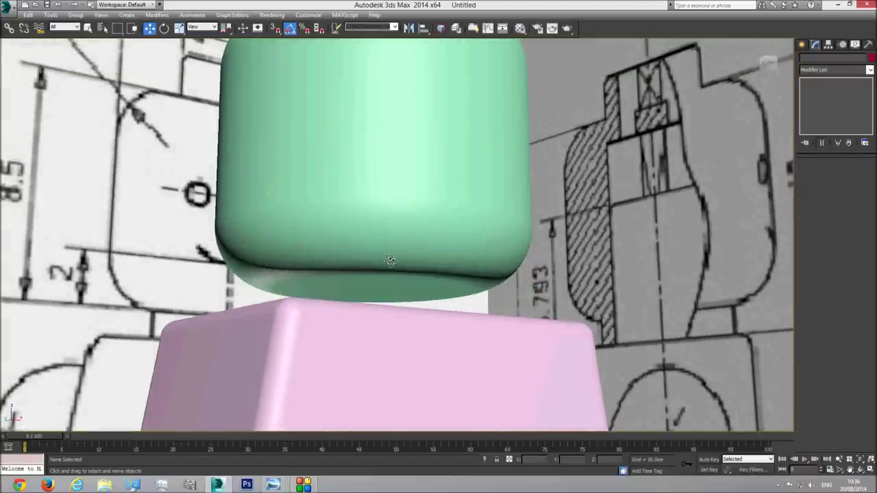
{"action": "left_click", "coordinate": [399, 217]}
{"action": "middle_click_drag", "start_coordinate": [428, 319], "coordinate": [430, 305]}
{"action": "scroll", "coordinate": [430, 304], "scroll_direction": "up", "scroll_amount": 2}
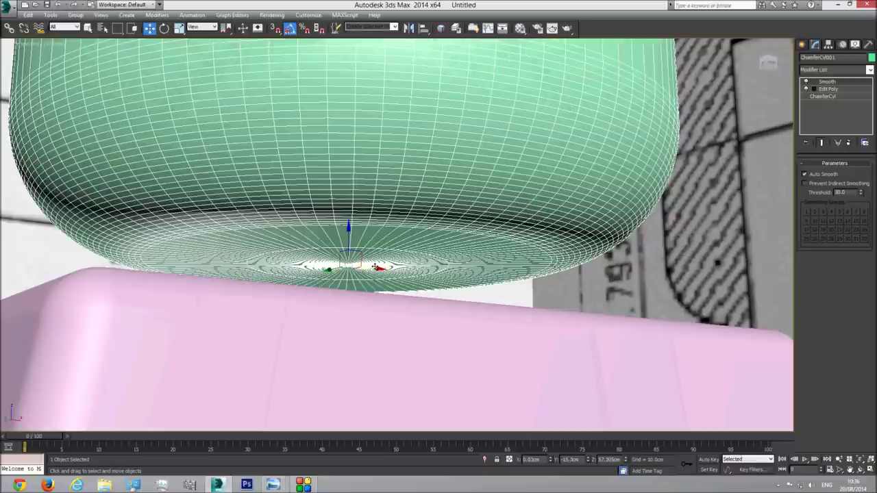
{"action": "left_click", "coordinate": [834, 90]}
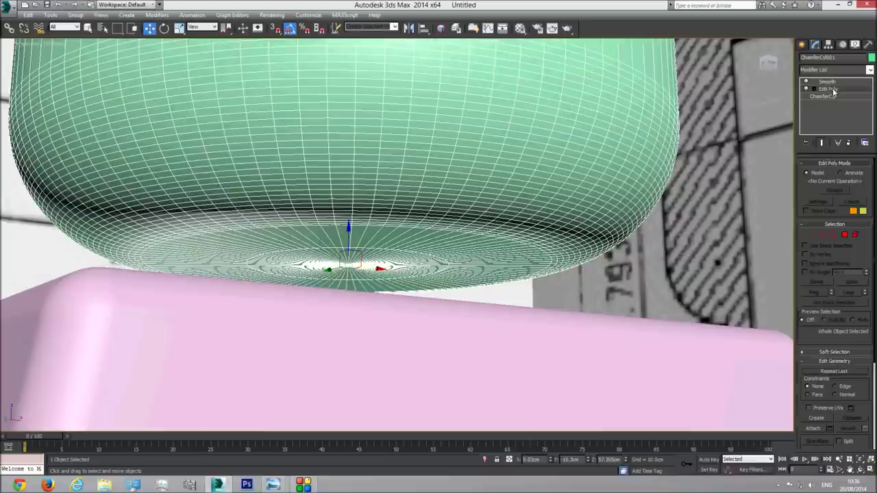
Step: Convert the centre vertex of the head's underside to its adjoining polygons and delete that circular patch
{"action": "left_click", "coordinate": [348, 266]}
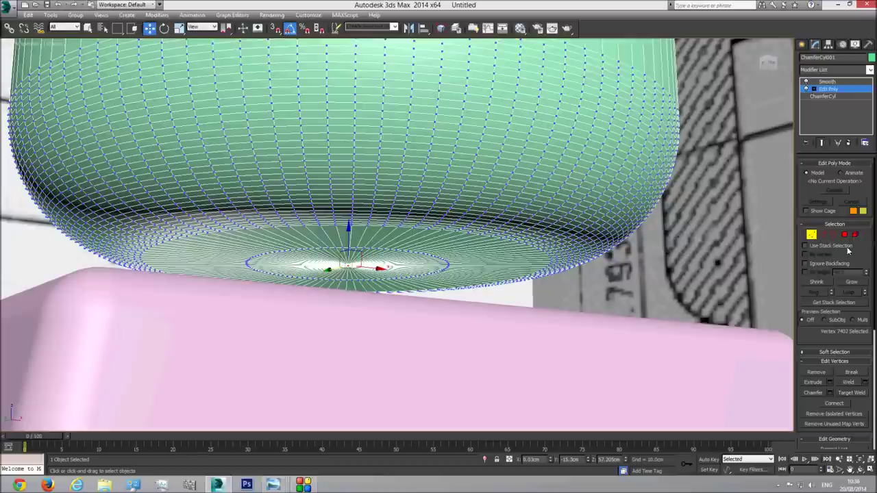
{"action": "left_click", "coordinate": [845, 235]}
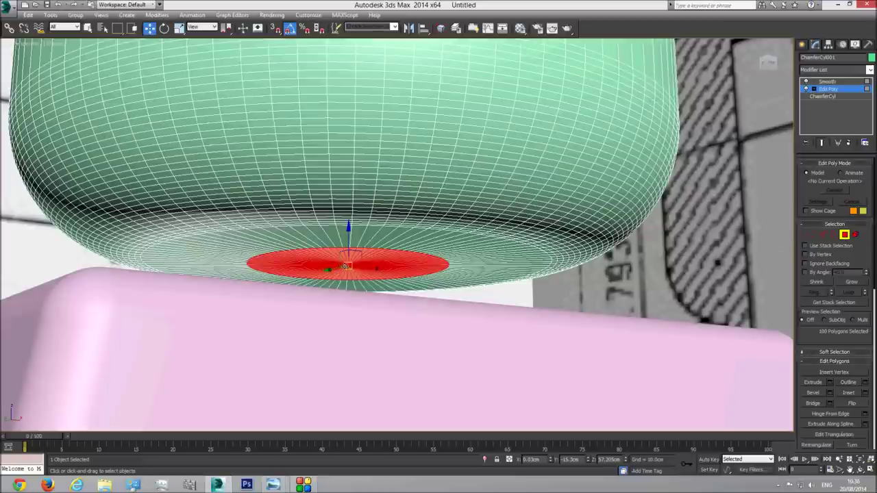
{"action": "left_click", "coordinate": [811, 235]}
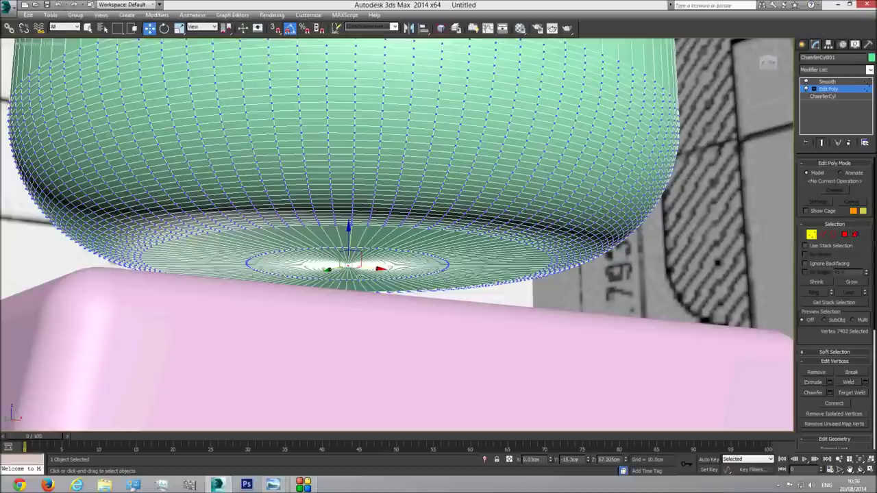
{"action": "left_click", "coordinate": [42, 262]}
{"action": "left_click", "coordinate": [347, 266]}
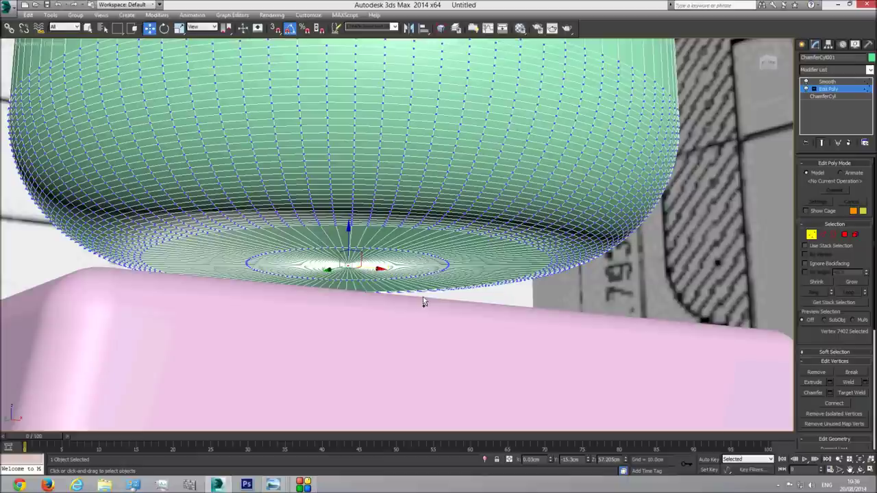
{"action": "left_click", "coordinate": [844, 234], "text": "ctrl"}
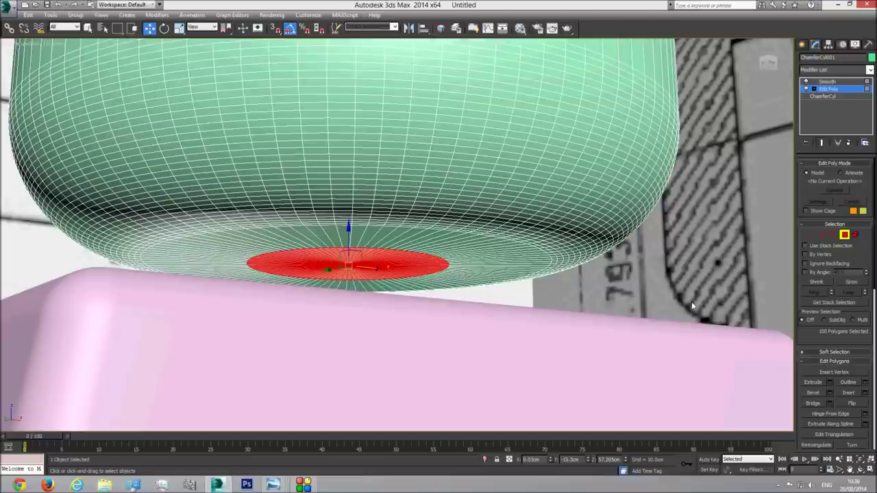
{"action": "left_click", "coordinate": [510, 289]}
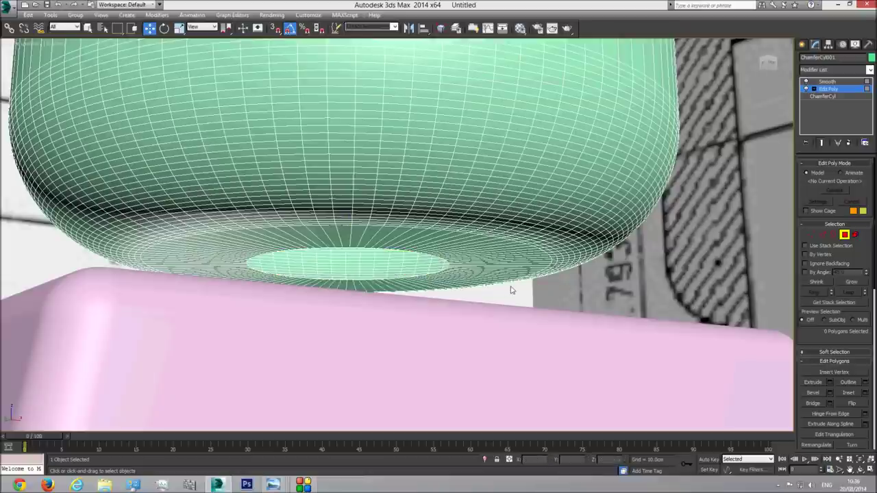
Step: Select the open border of the hole in the head's underside and extrude it downward to start a neck
{"action": "left_click", "coordinate": [834, 235]}
{"action": "left_click", "coordinate": [403, 254]}
{"action": "left_click", "coordinate": [403, 252]}
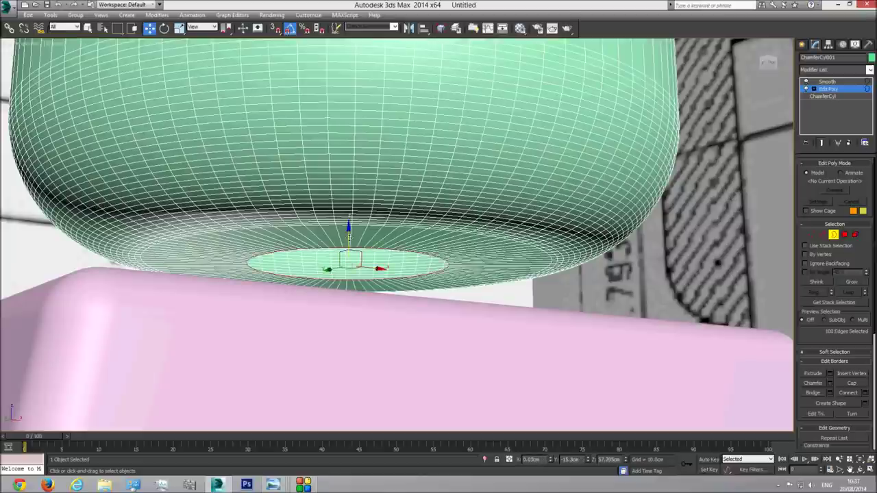
{"action": "left_click_drag", "start_coordinate": [348, 239], "coordinate": [339, 287], "text": "shift"}
Step: In the front view, lower the neck's bottom border until it meets the top of the torso
{"action": "key", "text": "f"}
{"action": "key", "text": "F3"}
{"action": "scroll", "coordinate": [451, 281], "scroll_direction": "down", "scroll_amount": 4}
{"action": "middle_click_drag", "start_coordinate": [451, 281], "coordinate": [488, 161]}
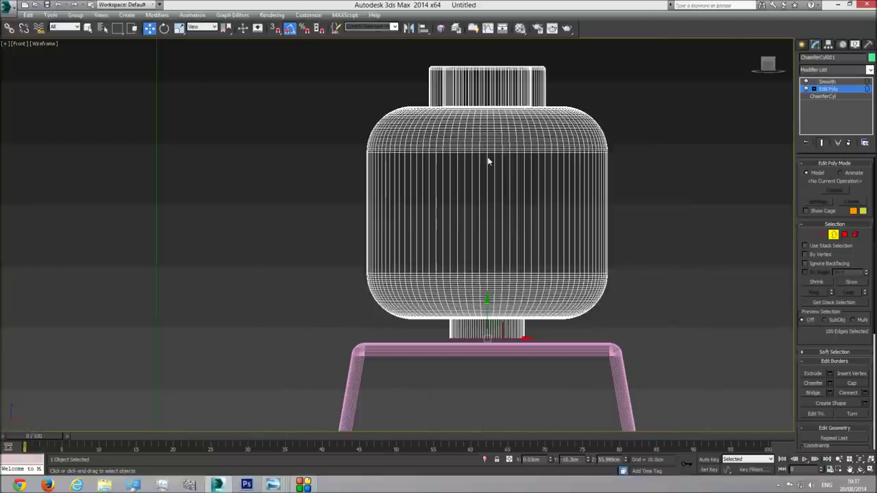
{"action": "scroll", "coordinate": [486, 306], "scroll_direction": "up", "scroll_amount": 3}
{"action": "left_click_drag", "start_coordinate": [467, 248], "coordinate": [467, 257], "text": "shift"}
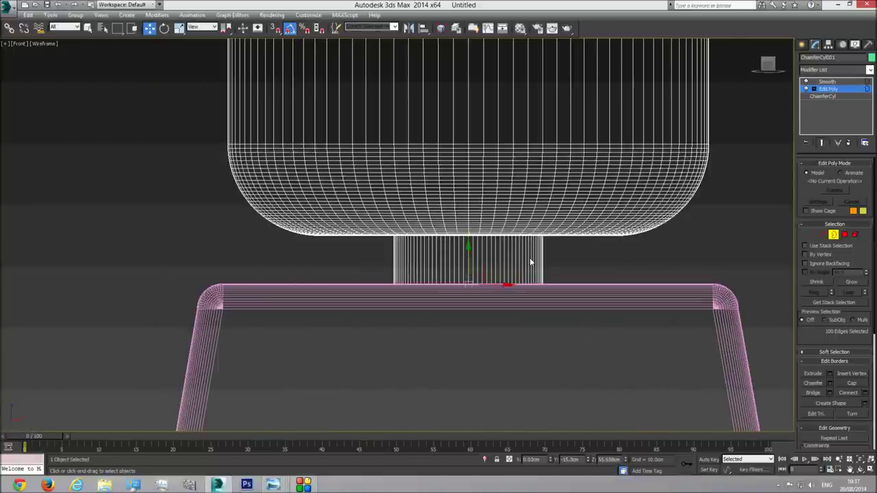
{"action": "key", "text": "F3"}
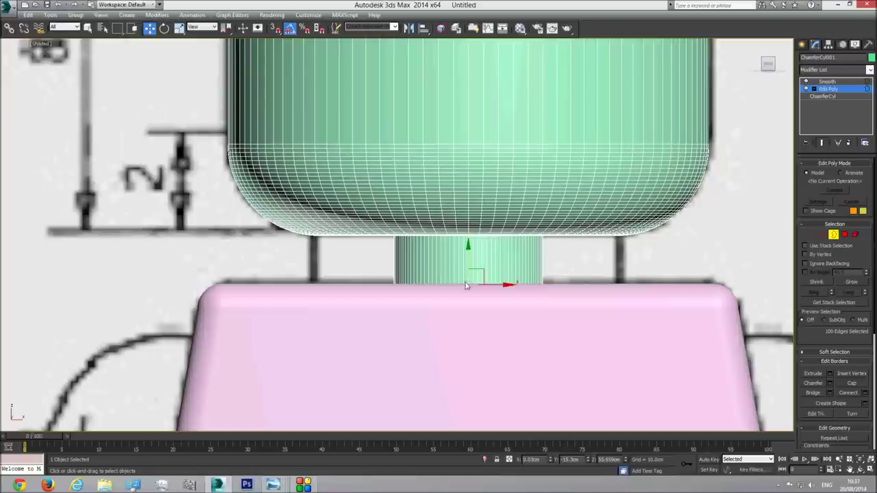
Step: Select the neck's side polygons and scale them outward from the top view to roughly the blueprint's neck width
{"action": "left_click", "coordinate": [846, 235]}
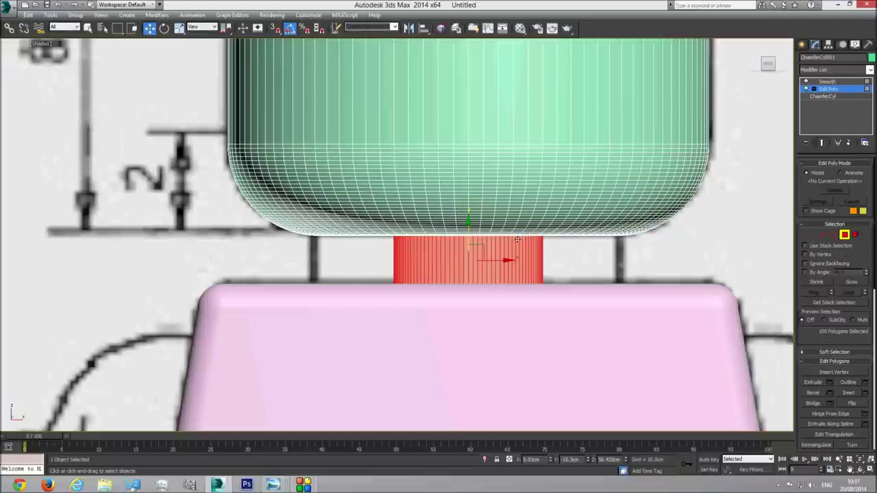
{"action": "left_click", "coordinate": [179, 27]}
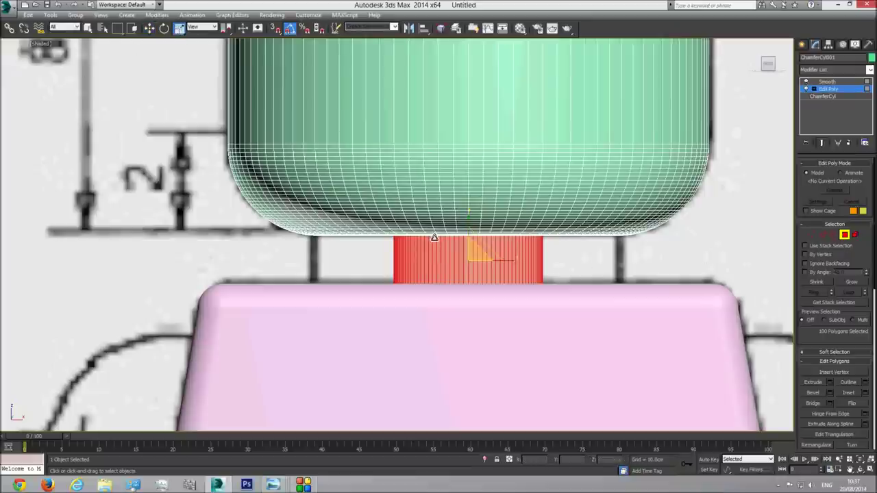
{"action": "key", "text": "t"}
{"action": "scroll", "coordinate": [402, 324], "scroll_direction": "up", "scroll_amount": 2}
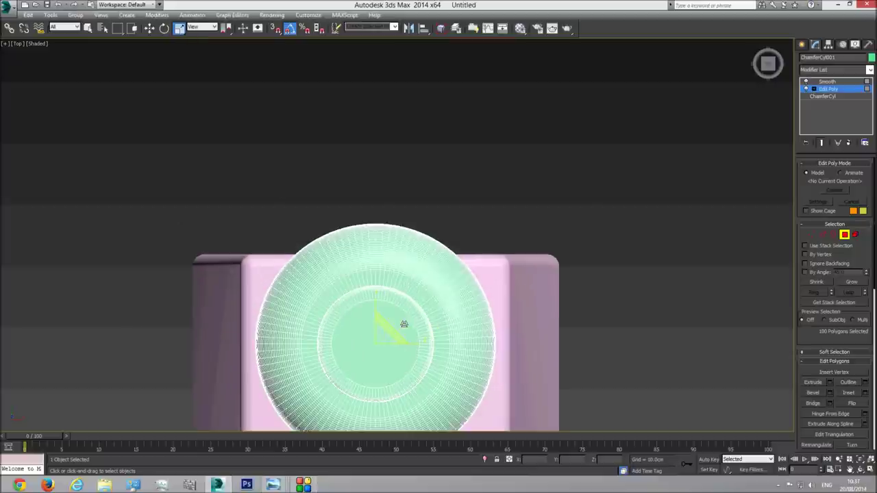
{"action": "key", "text": "F3"}
{"action": "key", "text": "F3"}
{"action": "key", "text": "F3"}
{"action": "left_click_drag", "start_coordinate": [391, 329], "coordinate": [402, 274]}
{"action": "scroll", "coordinate": [402, 275], "scroll_direction": "up", "scroll_amount": 6}
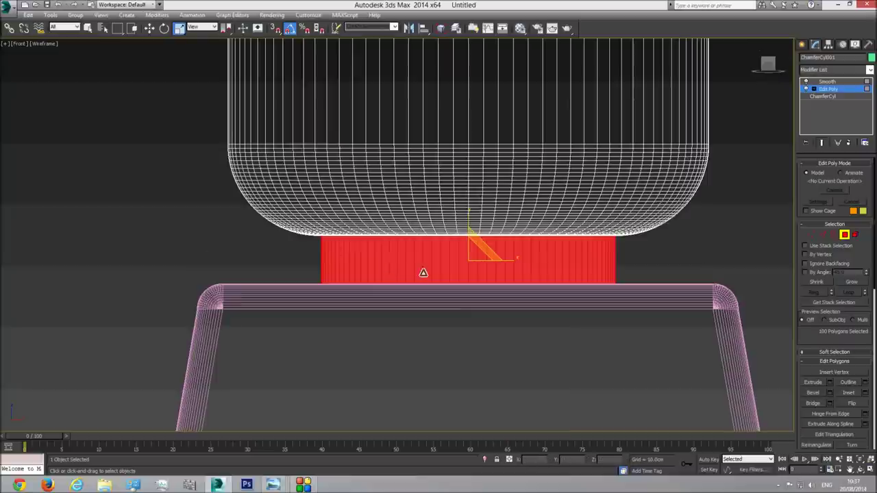
{"action": "key", "text": "F3"}
{"action": "scroll", "coordinate": [445, 273], "scroll_direction": "down", "scroll_amount": 2}
{"action": "key", "text": "t"}
{"action": "key", "text": "F3"}
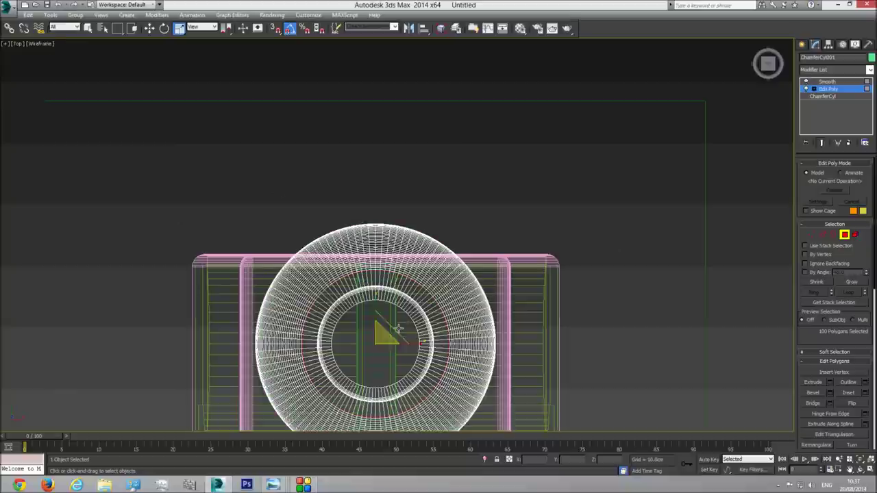
{"action": "left_click_drag", "start_coordinate": [396, 329], "coordinate": [398, 329]}
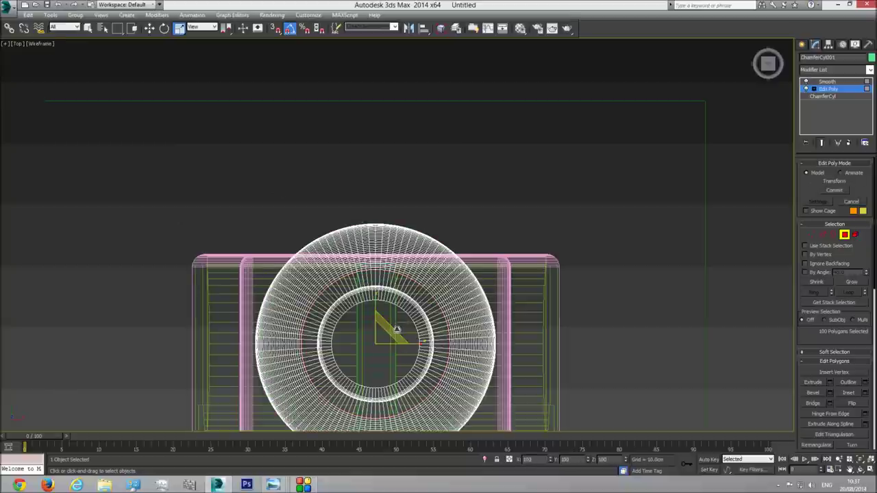
{"action": "left_click", "coordinate": [396, 329]}
{"action": "key", "text": "ctrl+z"}
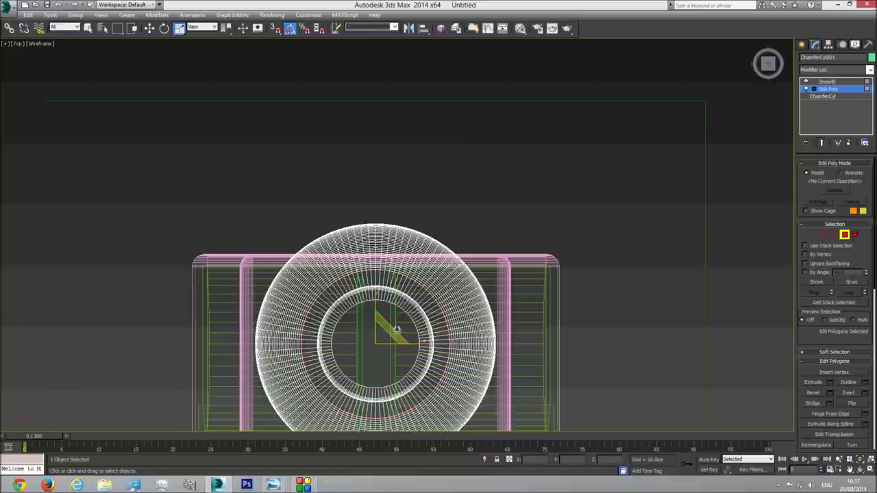
{"action": "key", "text": "f"}
{"action": "key", "text": "F3"}
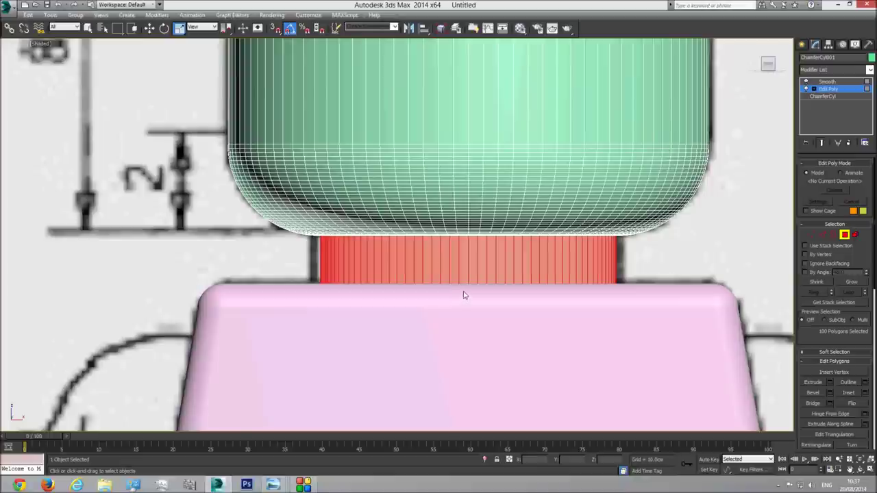
Step: Enlarge the neck polygons in two small scalings until their width matches the neck lines in the front blueprint
{"action": "key", "text": "t"}
{"action": "key", "text": "F3"}
{"action": "left_click_drag", "start_coordinate": [391, 327], "coordinate": [394, 328]}
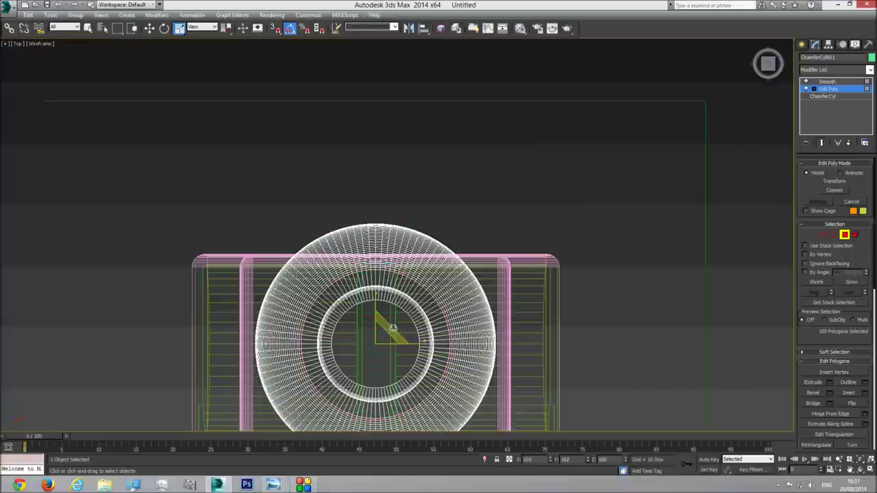
{"action": "key", "text": "f"}
{"action": "key", "text": "F3"}
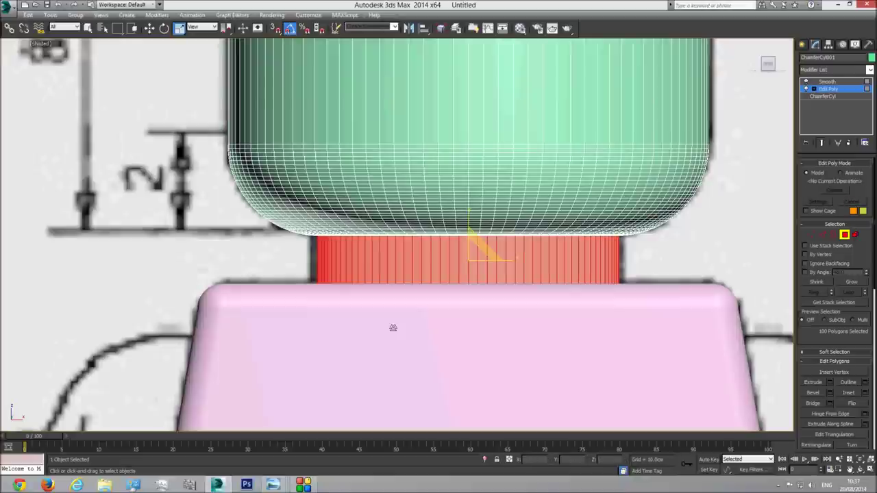
{"action": "key", "text": "t"}
{"action": "key", "text": "F3"}
{"action": "left_click_drag", "start_coordinate": [391, 328], "coordinate": [394, 327]}
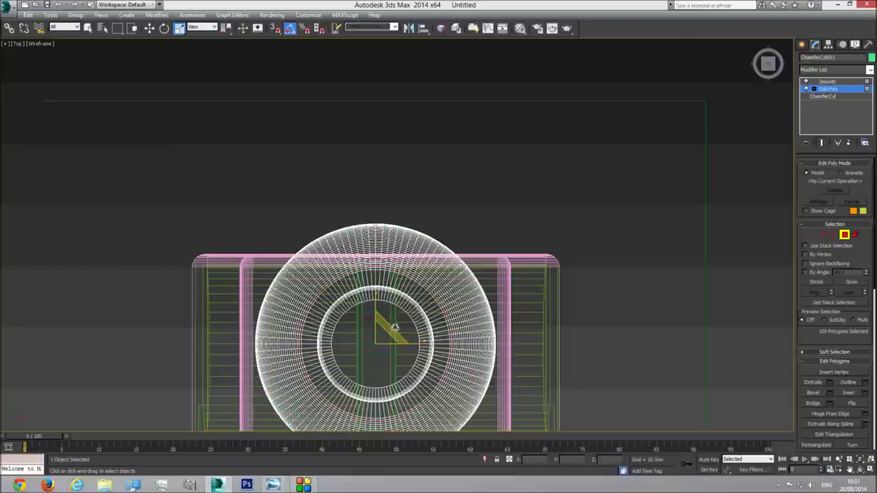
{"action": "key", "text": "f"}
{"action": "key", "text": "F3"}
Step: Leave polygon editing in the perspective view, return to the head's Smooth modifier, and deselect the head
{"action": "key", "text": "p"}
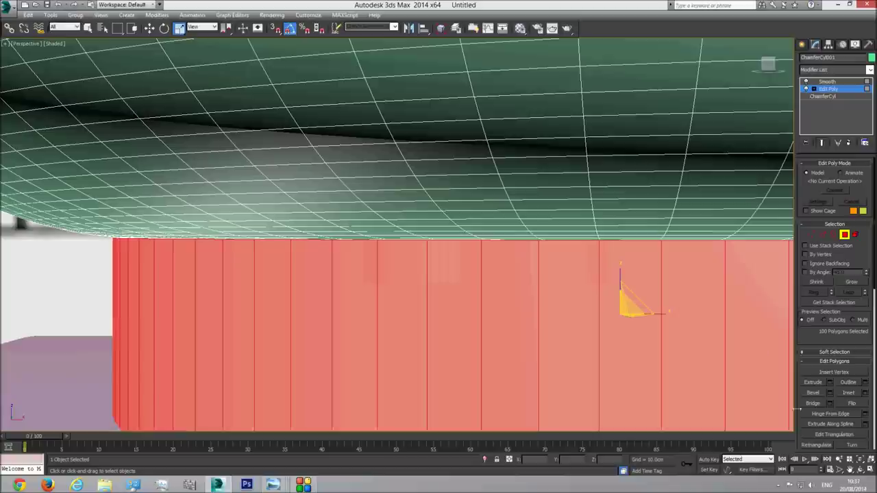
{"action": "left_click", "coordinate": [859, 459]}
{"action": "left_click", "coordinate": [860, 470]}
{"action": "scroll", "coordinate": [447, 279], "scroll_direction": "down", "scroll_amount": 10}
{"action": "mouse_move", "coordinate": [426, 259]}
{"action": "left_mouse_down"}
{"action": "mouse_move", "coordinate": [447, 278]}
{"action": "mouse_move", "coordinate": [429, 255]}
{"action": "left_mouse_up"}
{"action": "scroll", "coordinate": [429, 254], "scroll_direction": "up", "scroll_amount": 3}
{"action": "right_click", "coordinate": [429, 255]}
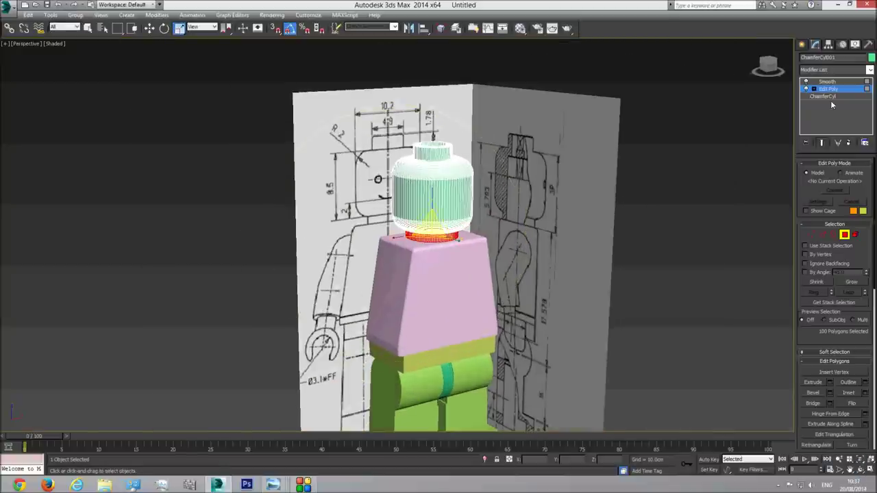
{"action": "left_click", "coordinate": [834, 90]}
{"action": "left_click", "coordinate": [835, 82]}
{"action": "left_click", "coordinate": [695, 237]}
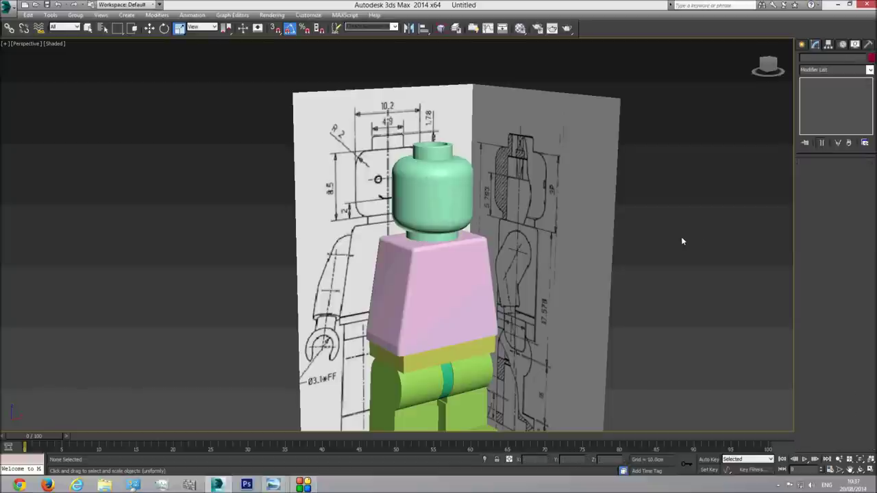
{"action": "scroll", "coordinate": [620, 278], "scroll_direction": "up", "scroll_amount": 2}
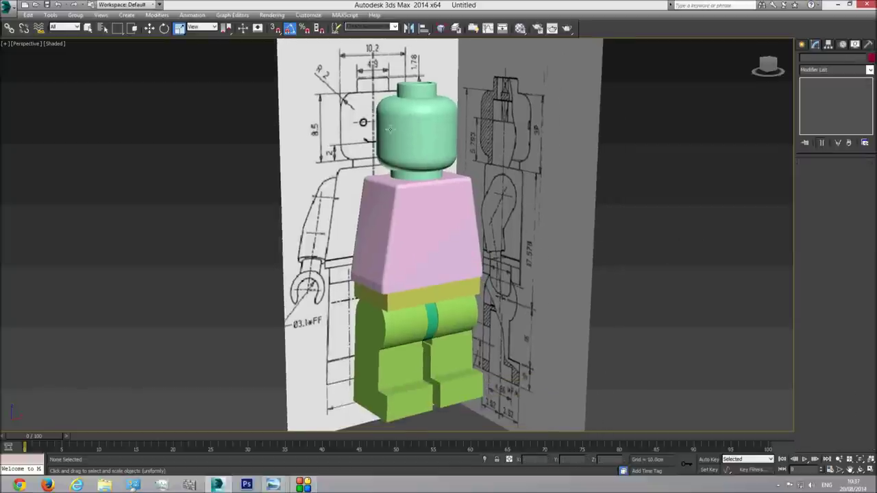
Step: Select all the minifigure parts and give the unused material 03 - Default a light grey diffuse colour
{"action": "left_click_drag", "start_coordinate": [548, 427], "coordinate": [548, 427]}
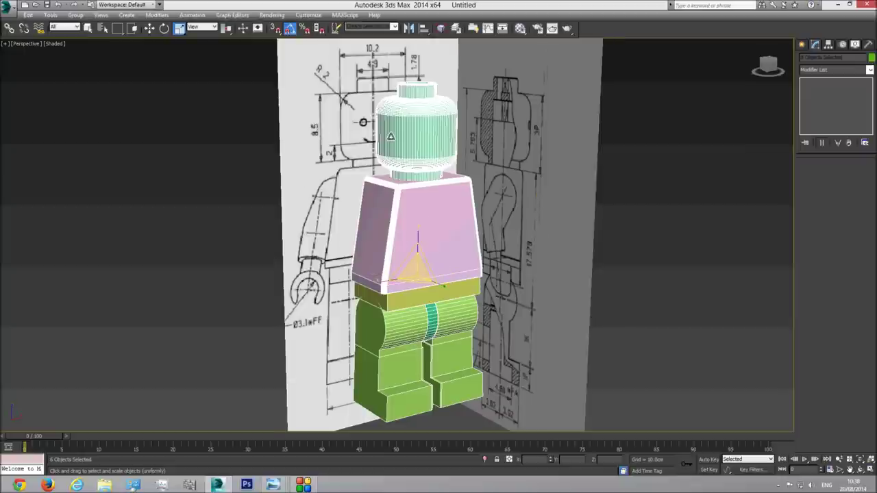
{"action": "scroll", "coordinate": [395, 184], "scroll_direction": "down", "scroll_amount": 3}
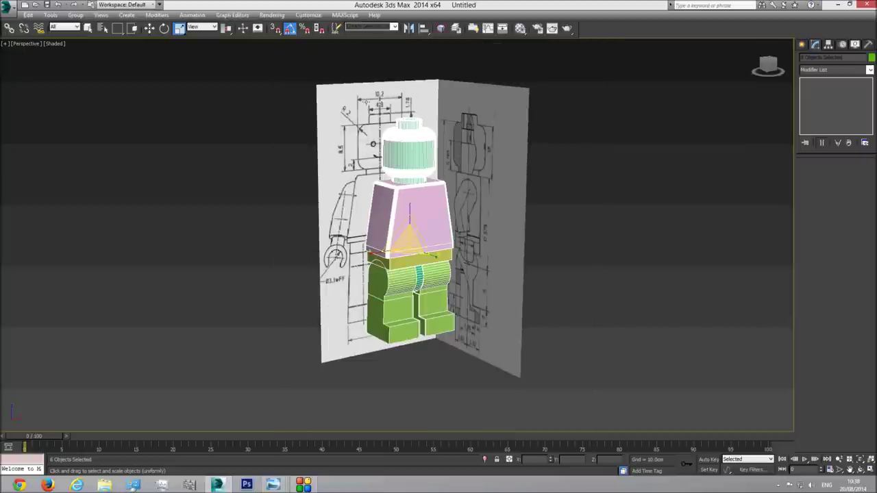
{"action": "right_click", "coordinate": [414, 190]}
{"action": "left_click", "coordinate": [519, 28]}
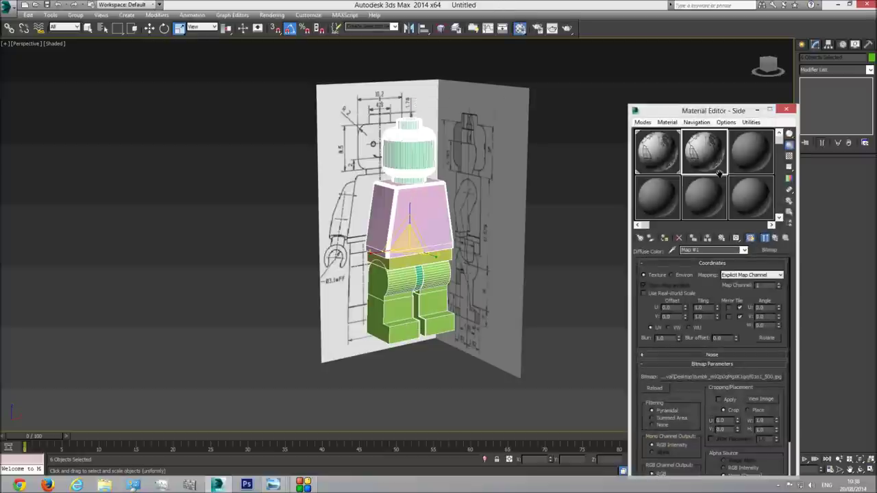
{"action": "left_click", "coordinate": [745, 165]}
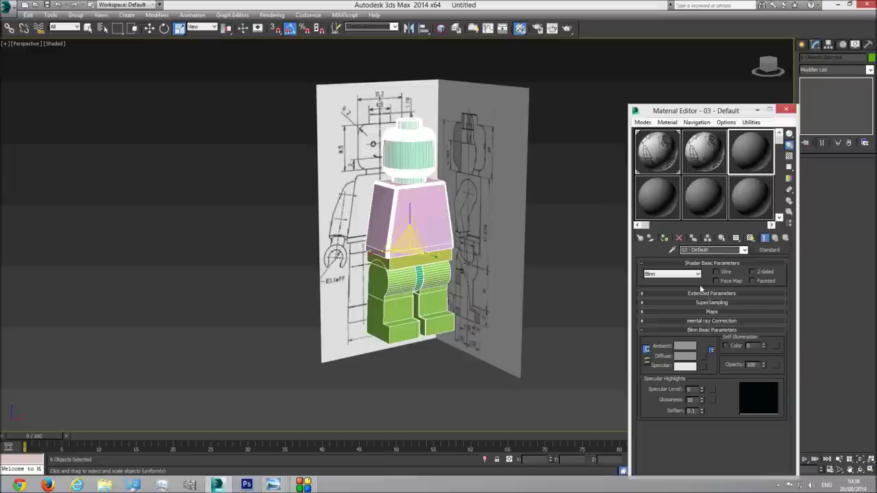
{"action": "left_click", "coordinate": [689, 356]}
{"action": "left_click_drag", "start_coordinate": [269, 98], "coordinate": [271, 119]}
{"action": "left_click", "coordinate": [335, 134]}
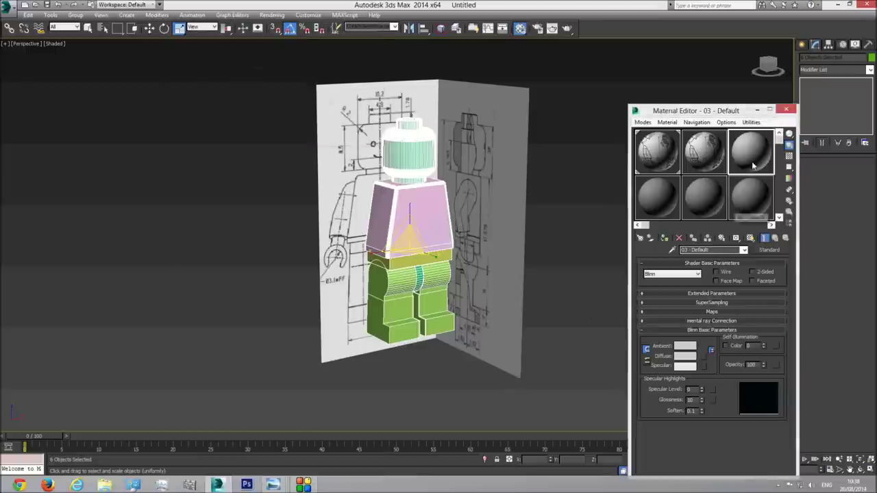
Step: Rename the light grey material "Temp material", assign it to the selected figure parts, and close the Material Editor
{"action": "left_click_drag", "start_coordinate": [723, 249], "coordinate": [681, 250]}
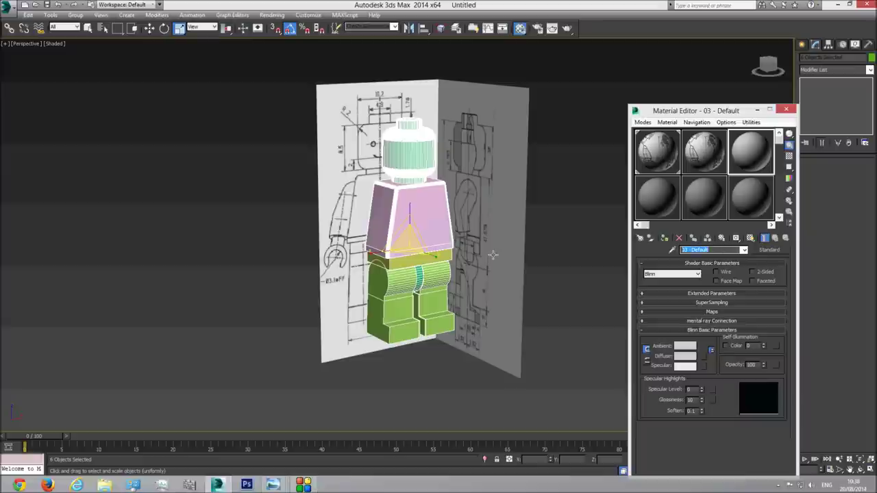
{"action": "type", "text": "Temp"}
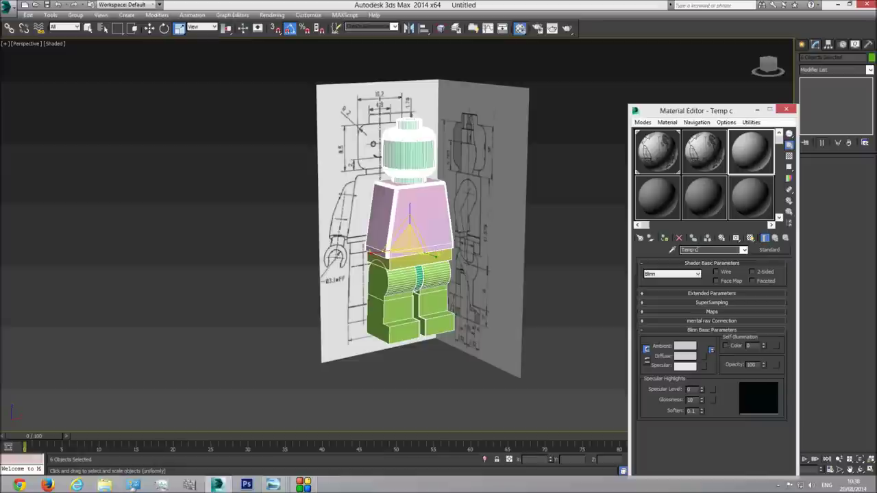
{"action": "type", "text": " material"}
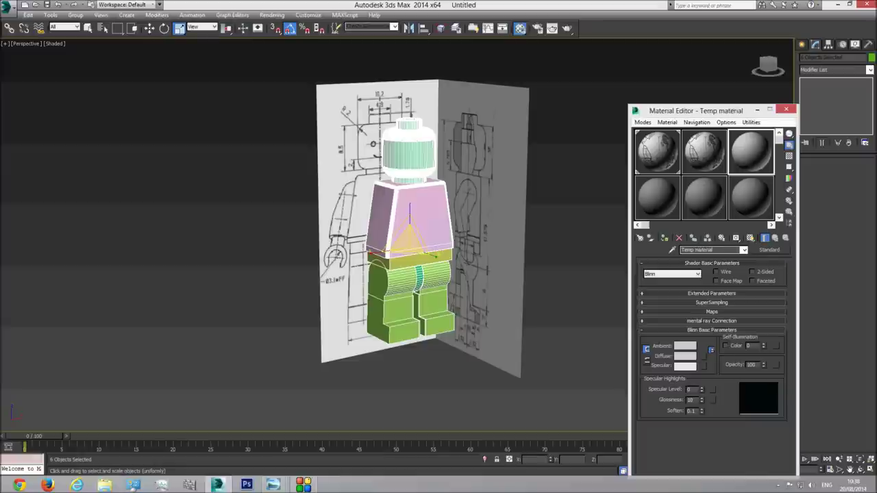
{"action": "left_click", "coordinate": [664, 239]}
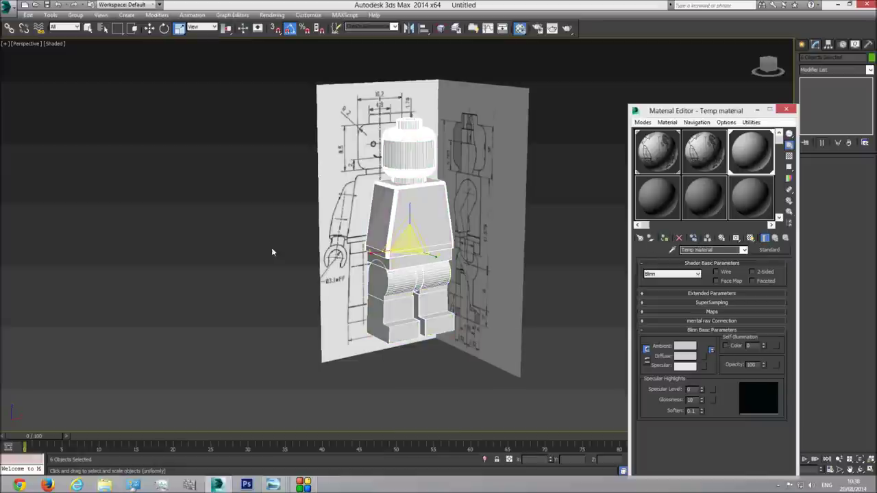
{"action": "left_click", "coordinate": [271, 247]}
{"action": "scroll", "coordinate": [430, 205], "scroll_direction": "up", "scroll_amount": 3}
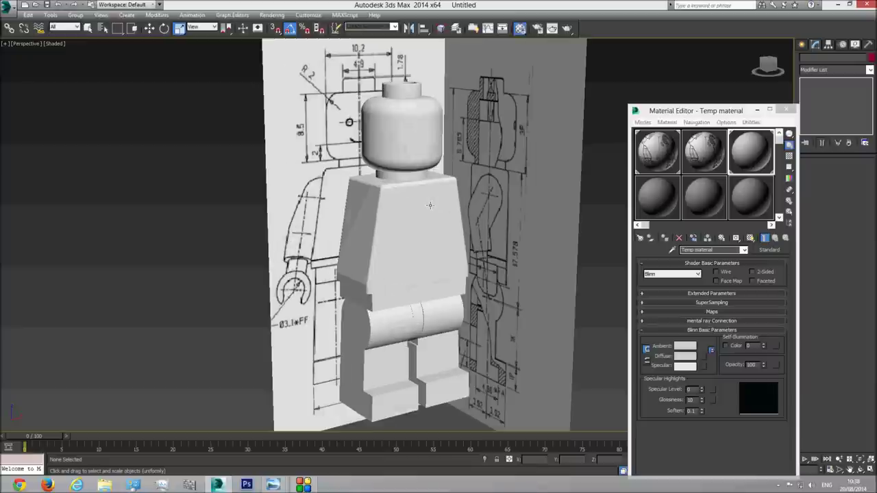
{"action": "left_click", "coordinate": [785, 109]}
Step: Select all the figure parts, change their wireframe colour to black, and deselect them
{"action": "key", "text": "ctrl+a"}
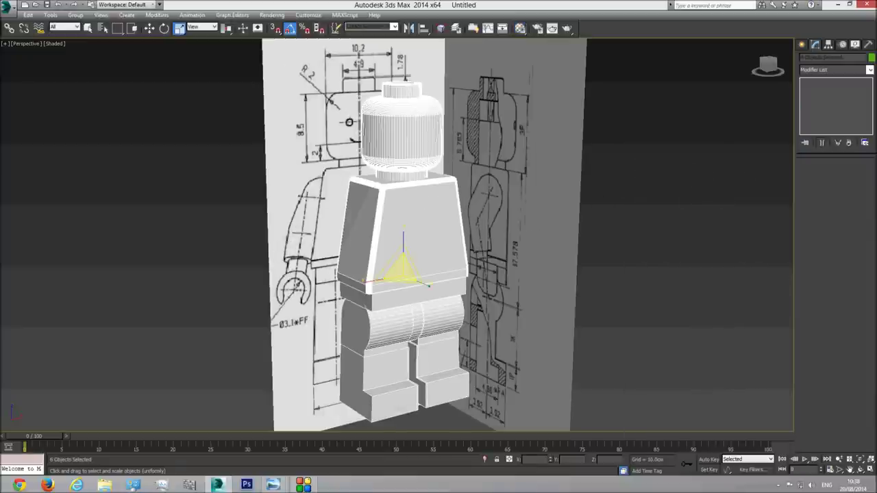
{"action": "left_click", "coordinate": [871, 58]}
{"action": "left_click", "coordinate": [509, 262]}
{"action": "left_click", "coordinate": [483, 291]}
{"action": "left_click", "coordinate": [634, 226]}
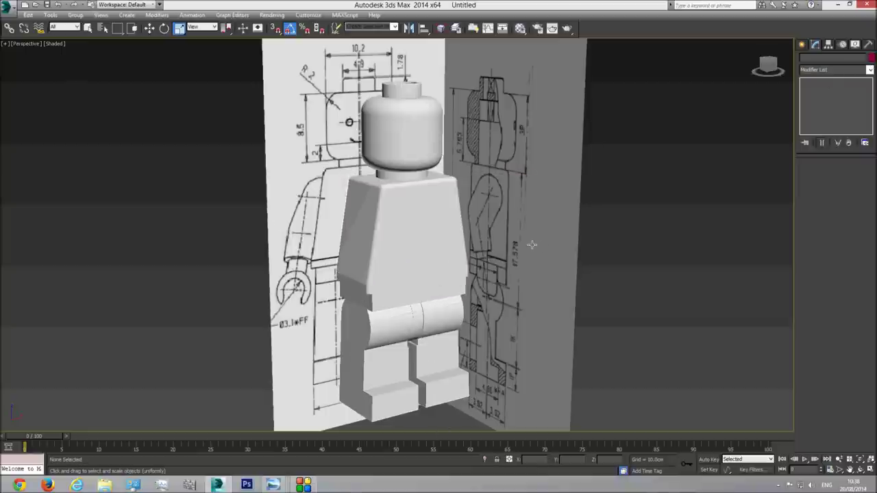
Step: Examine the figure from several angles with edged faces shown, and again with plain shading
{"action": "key", "text": "F4"}
{"action": "scroll", "coordinate": [418, 248], "scroll_direction": "up", "scroll_amount": 3}
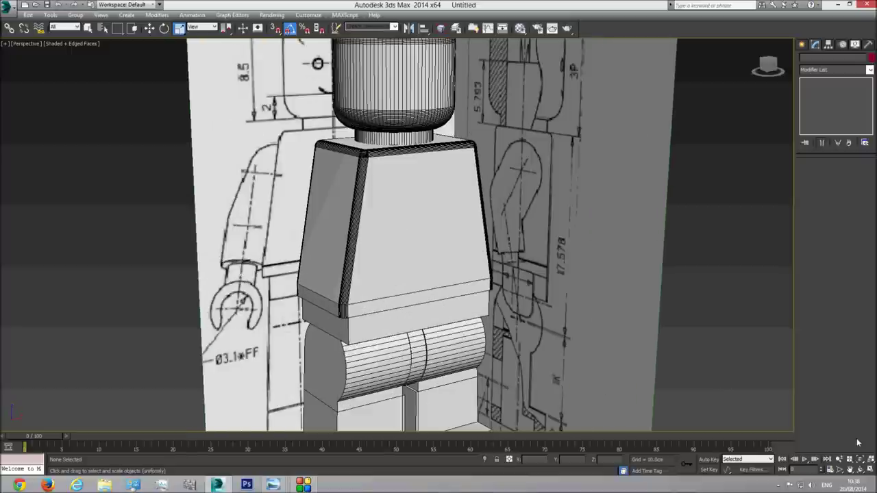
{"action": "left_click", "coordinate": [860, 469]}
{"action": "left_click_drag", "start_coordinate": [413, 261], "coordinate": [421, 260]}
{"action": "scroll", "coordinate": [420, 262], "scroll_direction": "down", "scroll_amount": 3}
{"action": "right_click", "coordinate": [583, 268]}
{"action": "key", "text": "F4"}
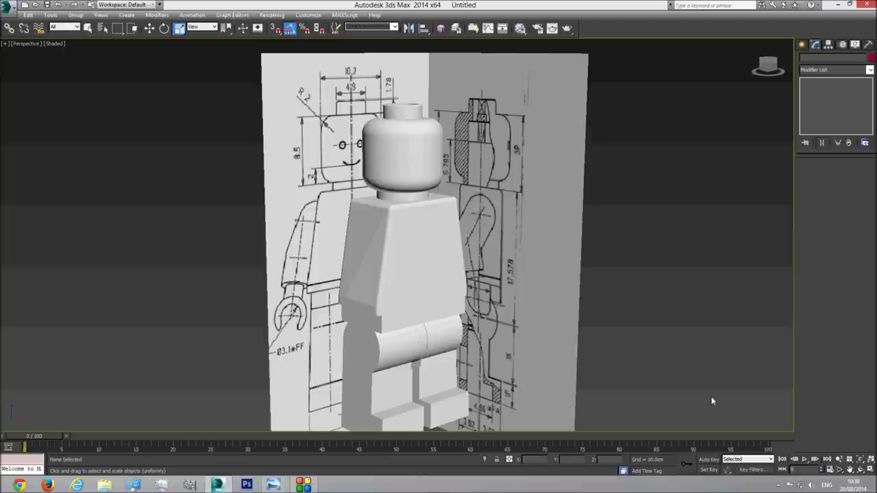
{"action": "left_click", "coordinate": [860, 470]}
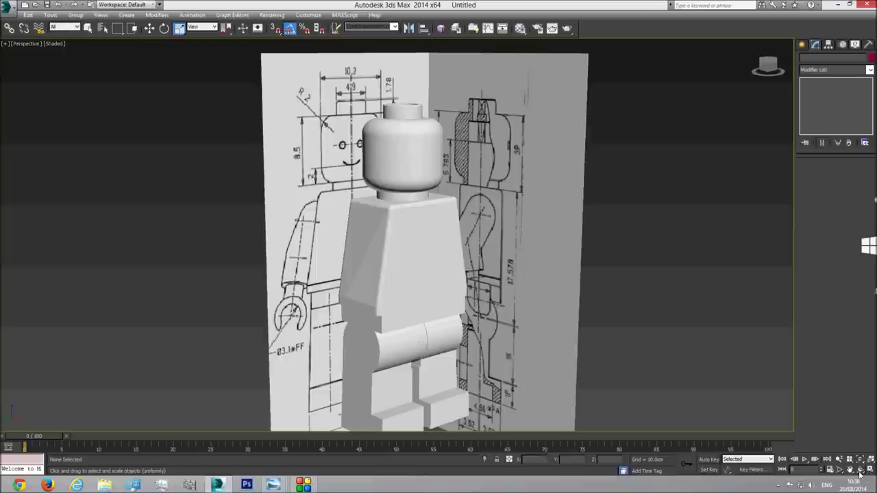
{"action": "mouse_move", "coordinate": [327, 225]}
{"action": "left_mouse_down"}
{"action": "mouse_move", "coordinate": [288, 231]}
{"action": "mouse_move", "coordinate": [348, 217]}
{"action": "mouse_move", "coordinate": [333, 225]}
{"action": "left_mouse_up"}
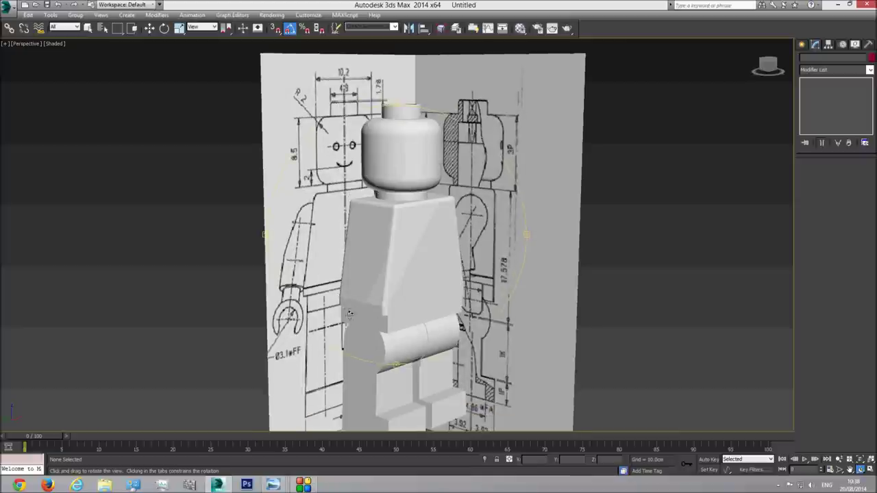
Step: Examine where the waist block overlaps the leg's hip cylinder in the left view, comparing shaded and wireframe display
{"action": "right_click", "coordinate": [382, 324]}
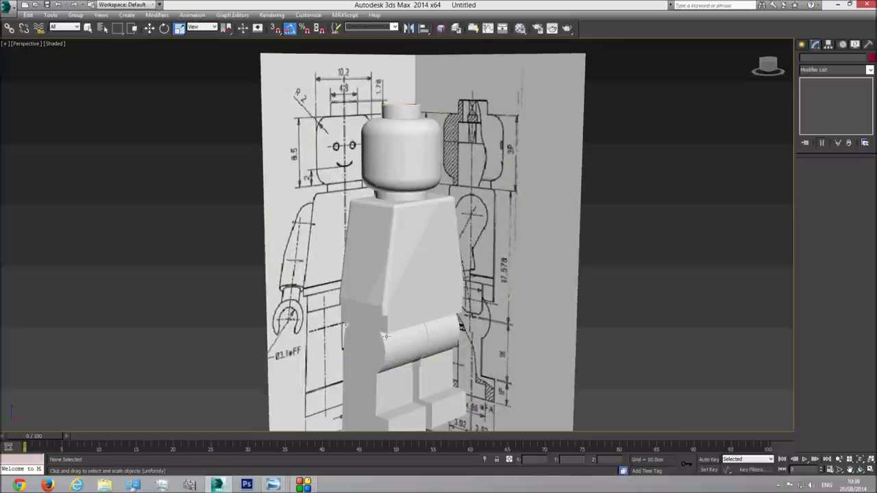
{"action": "middle_click_drag", "start_coordinate": [385, 333], "coordinate": [405, 279]}
{"action": "scroll", "coordinate": [405, 278], "scroll_direction": "up", "scroll_amount": 5}
{"action": "left_click", "coordinate": [377, 246]}
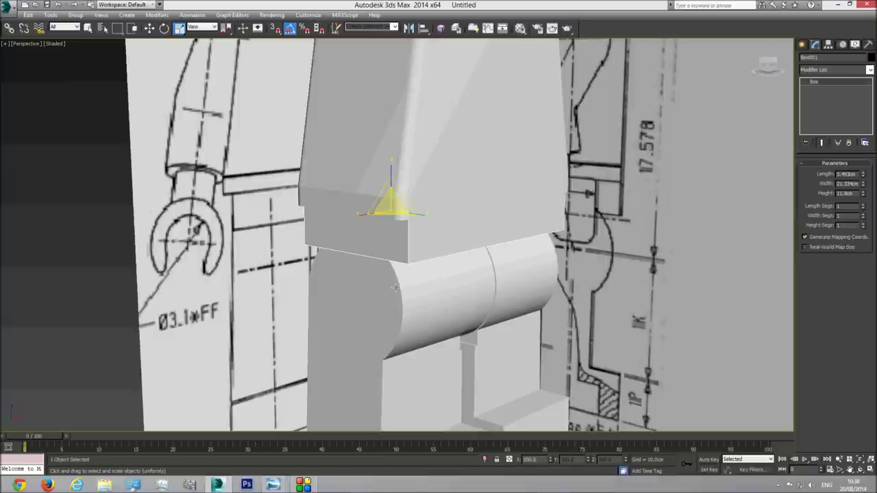
{"action": "key", "text": "l"}
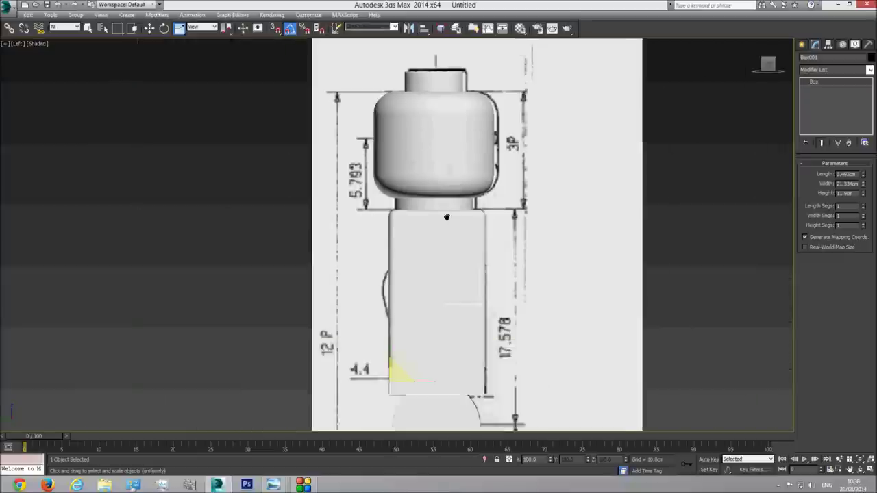
{"action": "key", "text": "F3"}
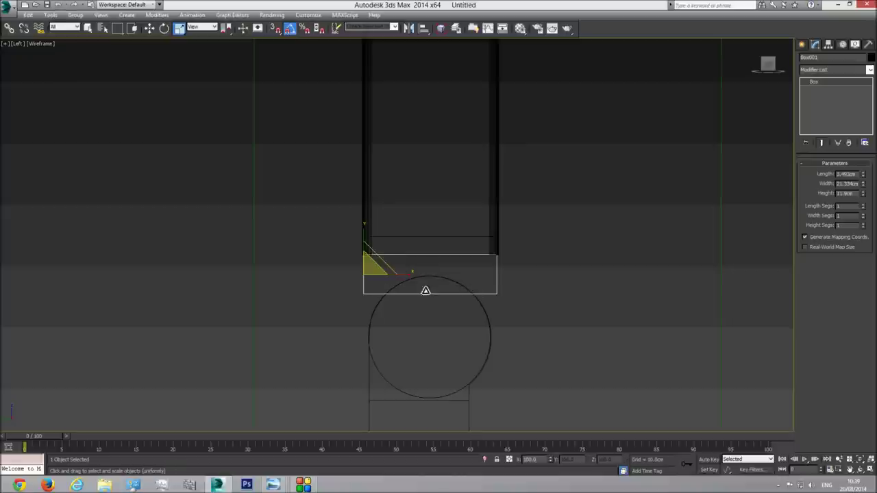
{"action": "key", "text": "F3"}
{"action": "scroll", "coordinate": [507, 274], "scroll_direction": "up", "scroll_amount": 3}
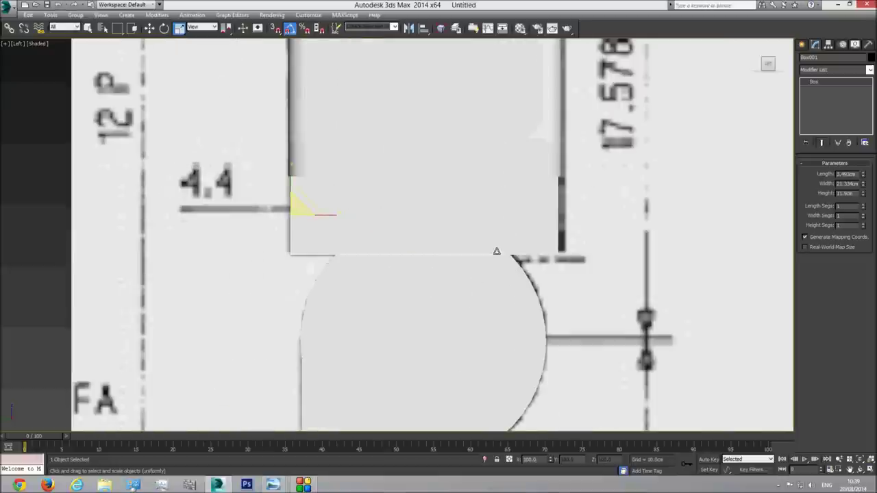
{"action": "key", "text": "F3"}
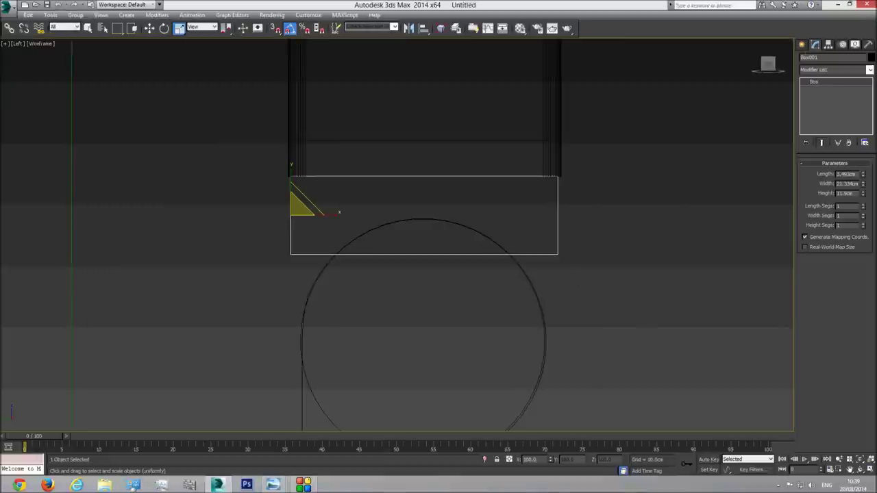
Step: Start an Arc spline in the left view, framed on where the waist block's lower edge crosses the hip cylinder
{"action": "left_click", "coordinate": [802, 45]}
{"action": "left_click", "coordinate": [815, 59]}
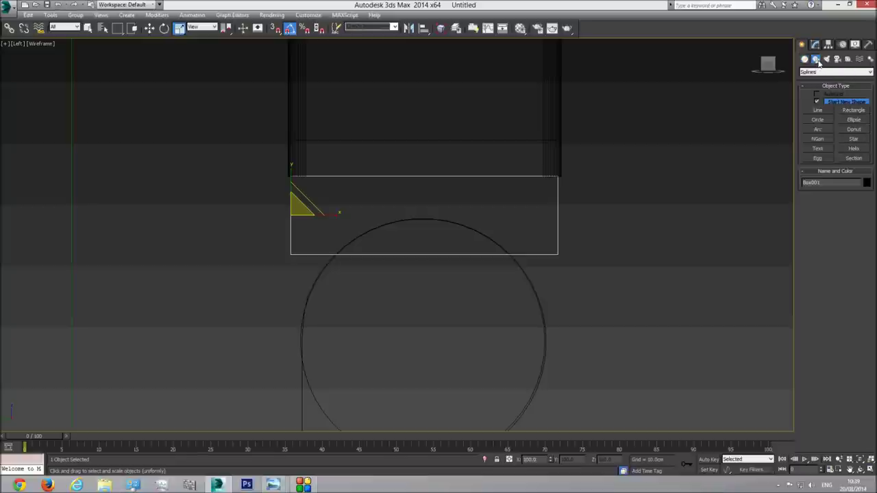
{"action": "left_click", "coordinate": [822, 131]}
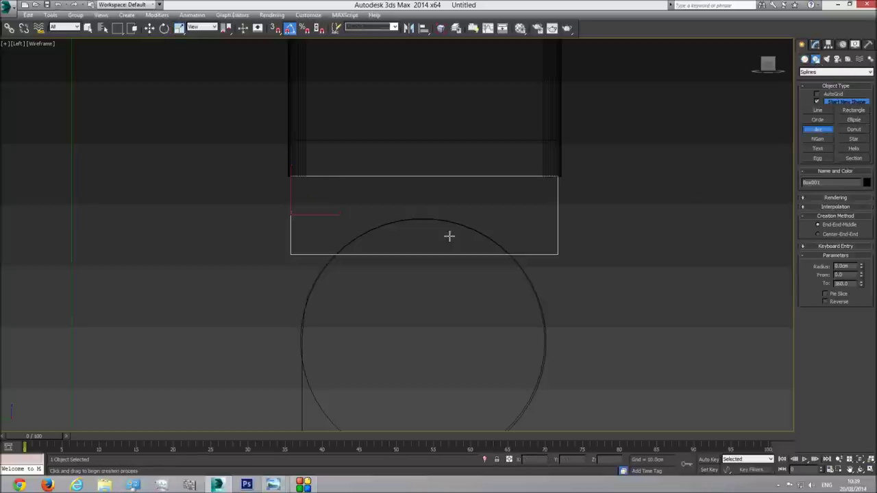
{"action": "scroll", "coordinate": [335, 254], "scroll_direction": "up", "scroll_amount": 3}
{"action": "scroll", "coordinate": [341, 250], "scroll_direction": "up", "scroll_amount": 2}
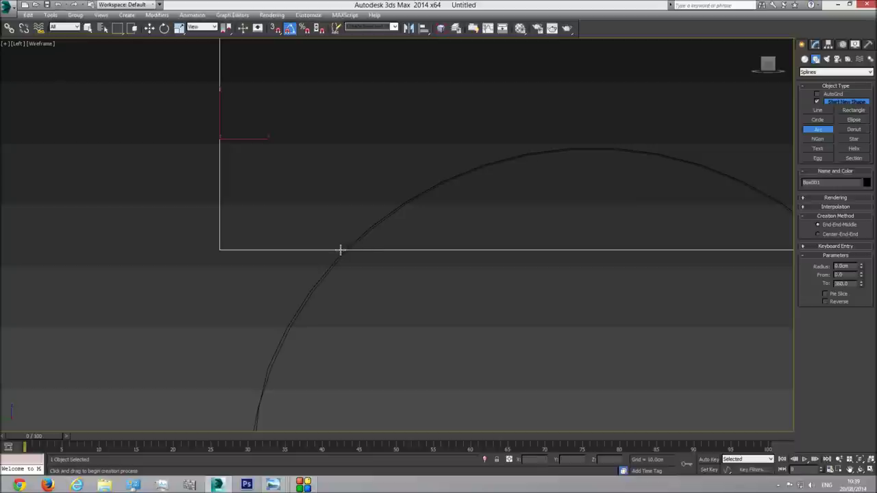
{"action": "middle_click_drag", "start_coordinate": [340, 250], "coordinate": [213, 252]}
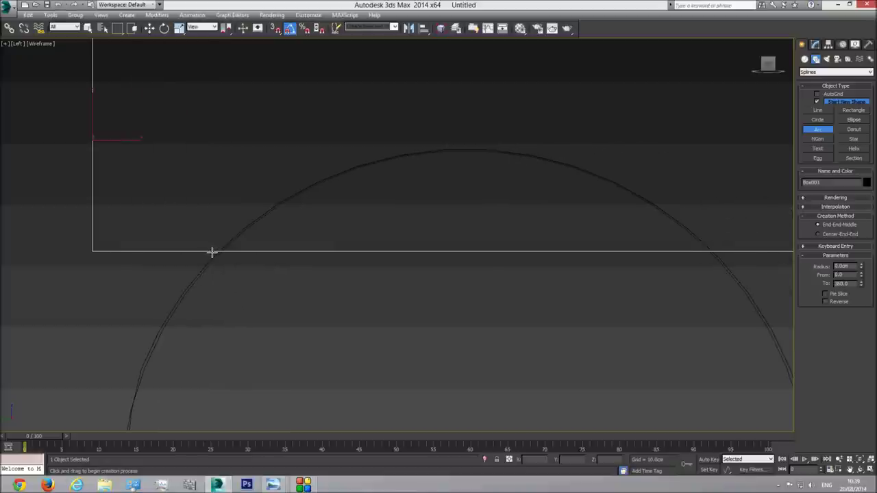
Step: Check the waist and hip area in the reference photo 1-lego-man-torch.jpg, then return to the model
{"action": "mouse_move", "coordinate": [273, 484]}
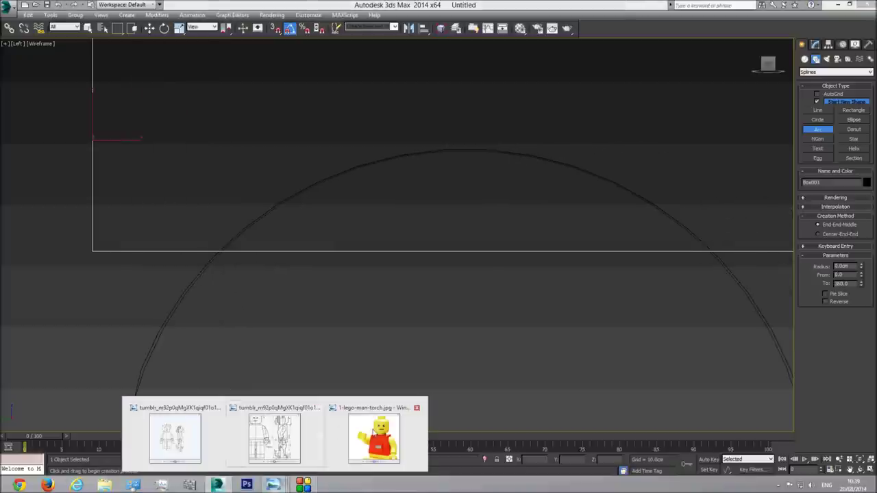
{"action": "left_click", "coordinate": [376, 434]}
{"action": "scroll", "coordinate": [368, 241], "scroll_direction": "up", "scroll_amount": 2}
{"action": "left_click_drag", "start_coordinate": [367, 241], "coordinate": [366, 238]}
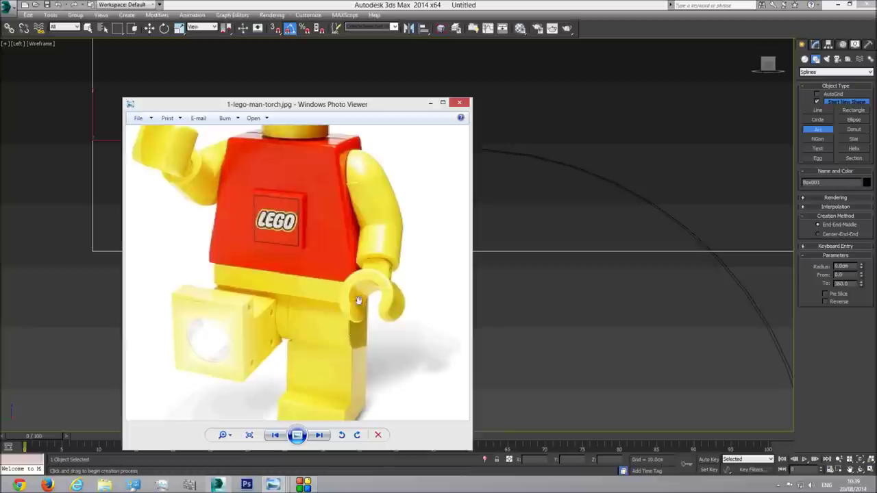
{"action": "left_click", "coordinate": [430, 103]}
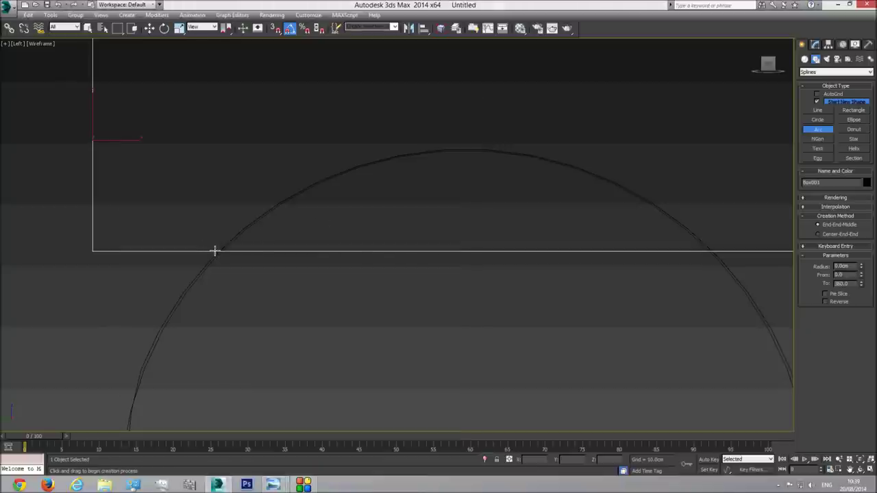
Step: Draw an arc of about 5.5 cm radius over the hip cylinder, ending at both crossings with the waist block's lower edge
{"action": "left_click_drag", "start_coordinate": [215, 252], "coordinate": [718, 250]}
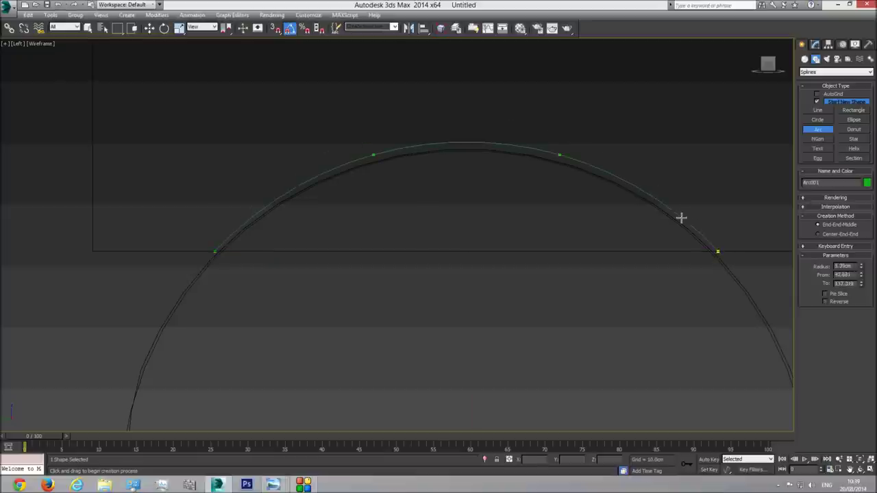
{"action": "left_click", "coordinate": [611, 176]}
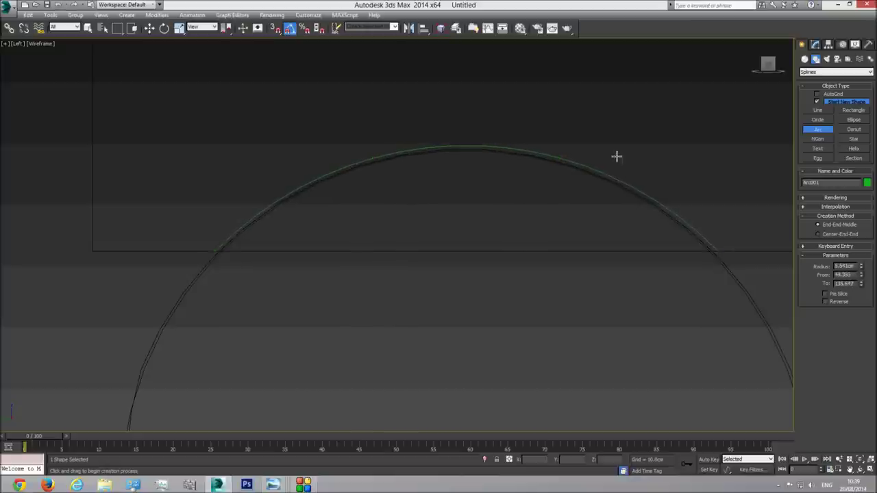
{"action": "right_click", "coordinate": [615, 161]}
{"action": "scroll", "coordinate": [479, 243], "scroll_direction": "down", "scroll_amount": 5}
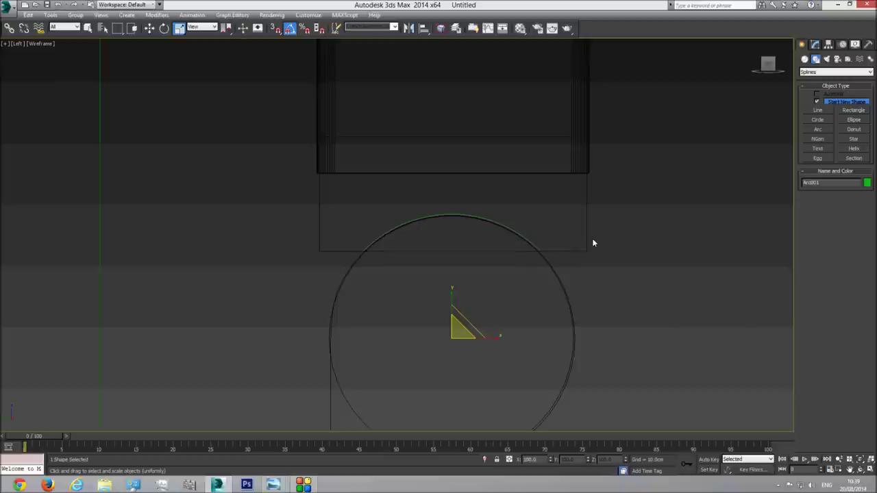
Step: With 3D snapping on, draw a three-sided line joining the arc's two ends, dropping about 1.3 cm below the waist block
{"action": "left_click", "coordinate": [818, 110]}
{"action": "left_click", "coordinate": [275, 27]}
{"action": "scroll", "coordinate": [349, 253], "scroll_direction": "up", "scroll_amount": 6}
{"action": "left_click", "coordinate": [345, 247]}
{"action": "scroll", "coordinate": [335, 335], "scroll_direction": "down", "scroll_amount": 5}
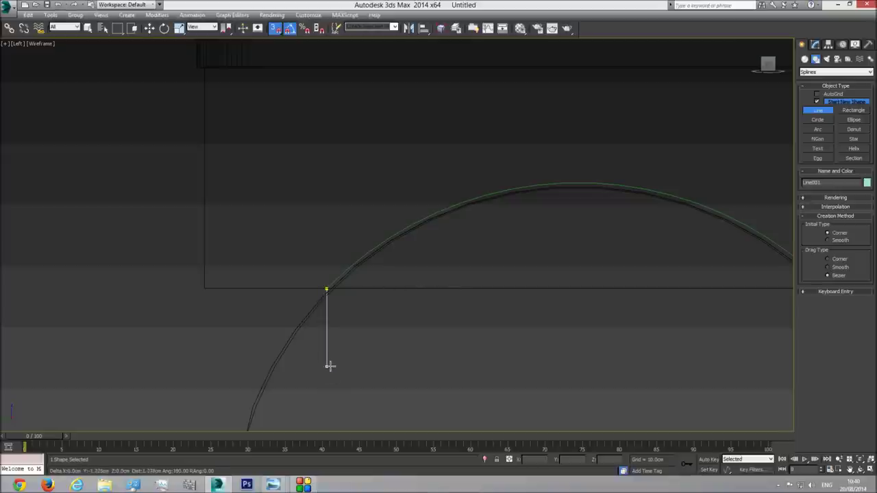
{"action": "left_click", "coordinate": [326, 363]}
{"action": "middle_click_drag", "start_coordinate": [637, 362], "coordinate": [406, 360]}
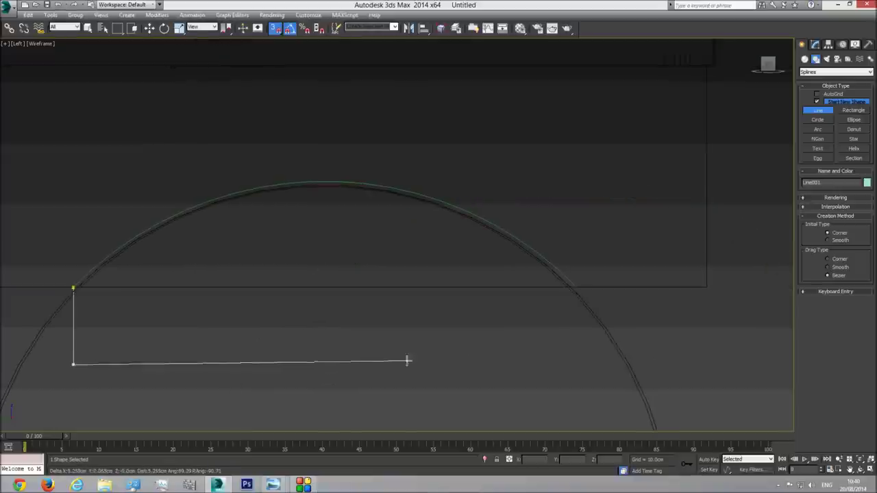
{"action": "left_click", "coordinate": [577, 363]}
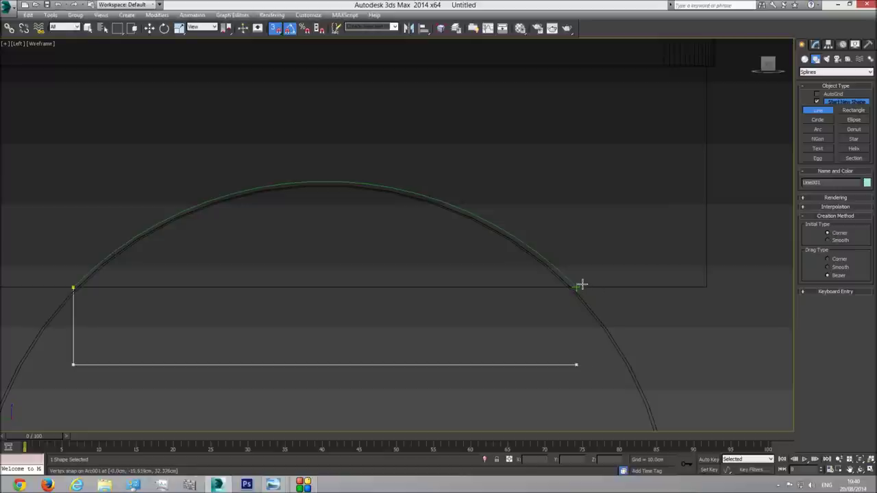
{"action": "key", "text": "BackSpace"}
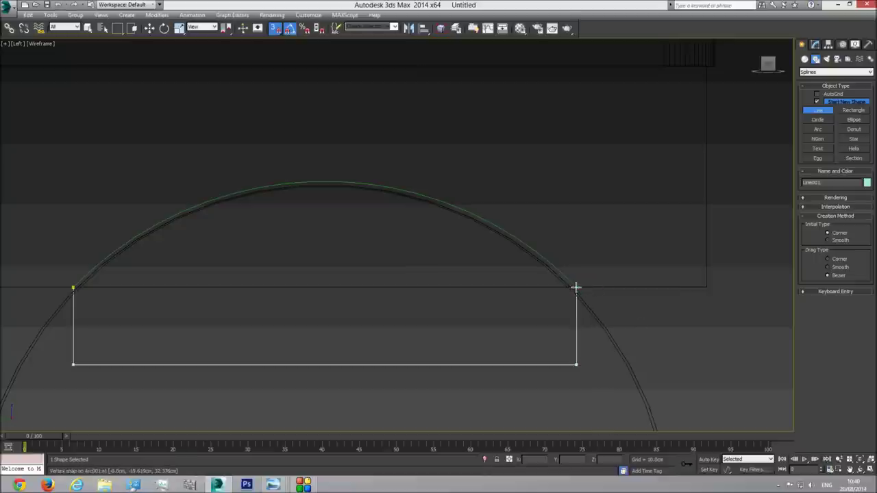
{"action": "left_click", "coordinate": [576, 287]}
{"action": "right_click", "coordinate": [593, 210]}
{"action": "right_click", "coordinate": [580, 263]}
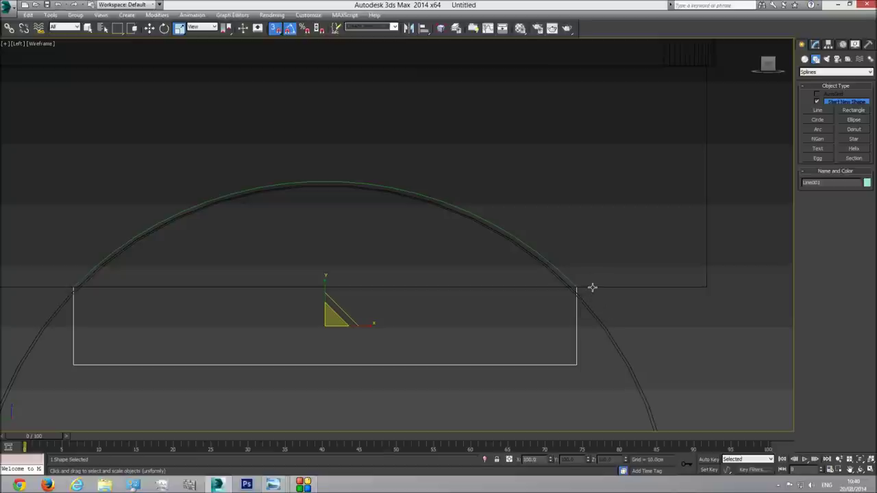
Step: Attach the arc to the three-sided line so both splines form one shape, working in the perspective view
{"action": "left_click", "coordinate": [591, 287]}
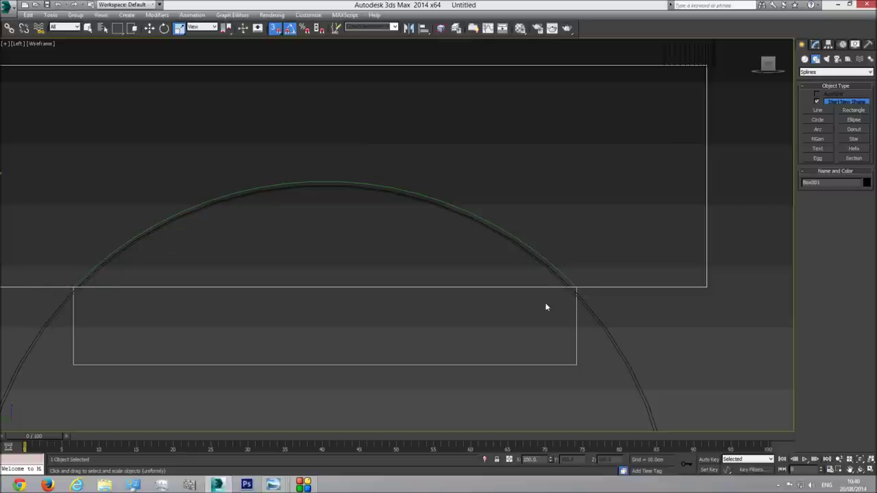
{"action": "left_click", "coordinate": [576, 331]}
{"action": "key", "text": "p"}
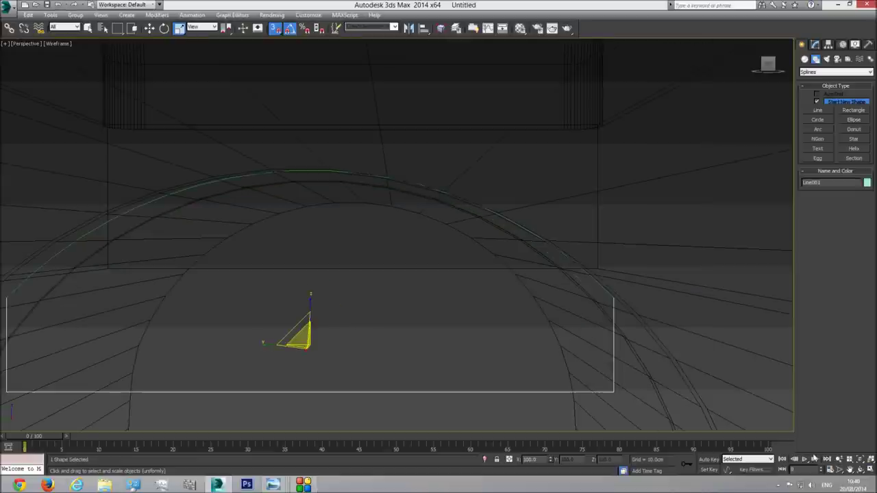
{"action": "left_click", "coordinate": [861, 460]}
{"action": "left_click", "coordinate": [861, 470]}
{"action": "left_click_drag", "start_coordinate": [411, 281], "coordinate": [466, 284]}
{"action": "right_click", "coordinate": [466, 283]}
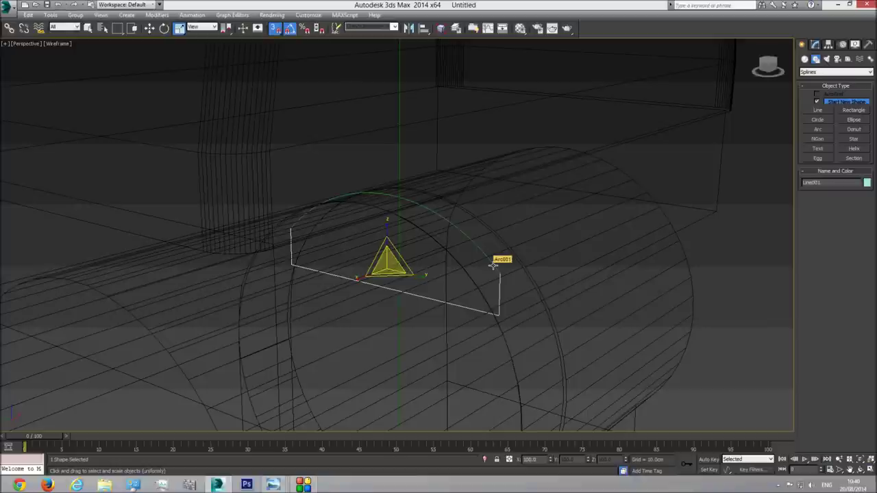
{"action": "left_click", "coordinate": [492, 265]}
{"action": "left_click", "coordinate": [500, 295]}
{"action": "left_click", "coordinate": [816, 48]}
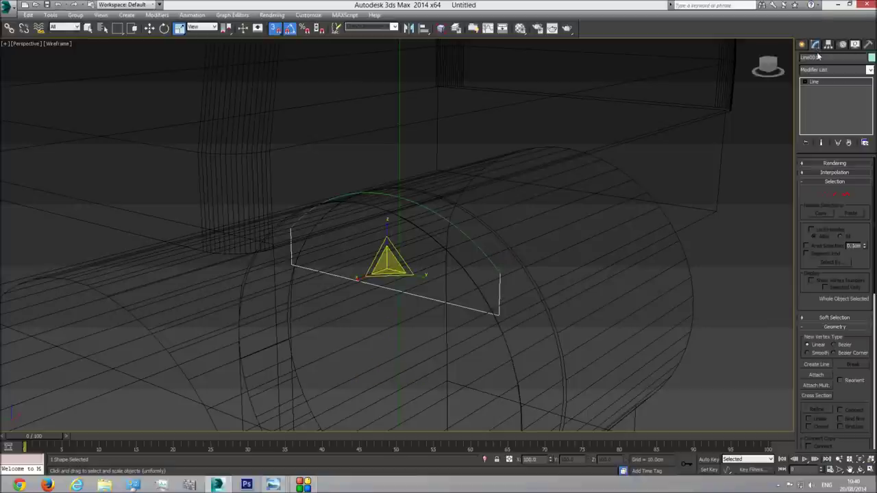
{"action": "left_click", "coordinate": [815, 374]}
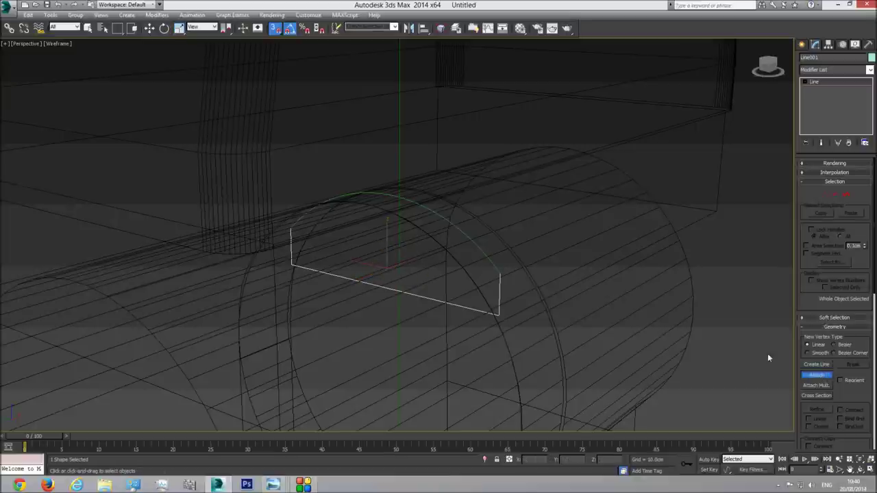
{"action": "left_click", "coordinate": [494, 259]}
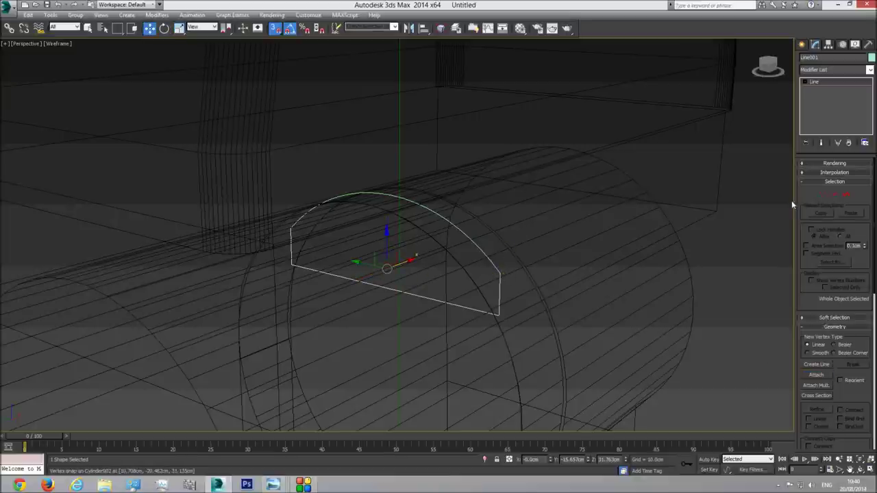
Step: Weld the overlapping vertices at both ends of the arc with a 0.1 cm threshold and leave vertex editing
{"action": "left_click", "coordinate": [823, 194]}
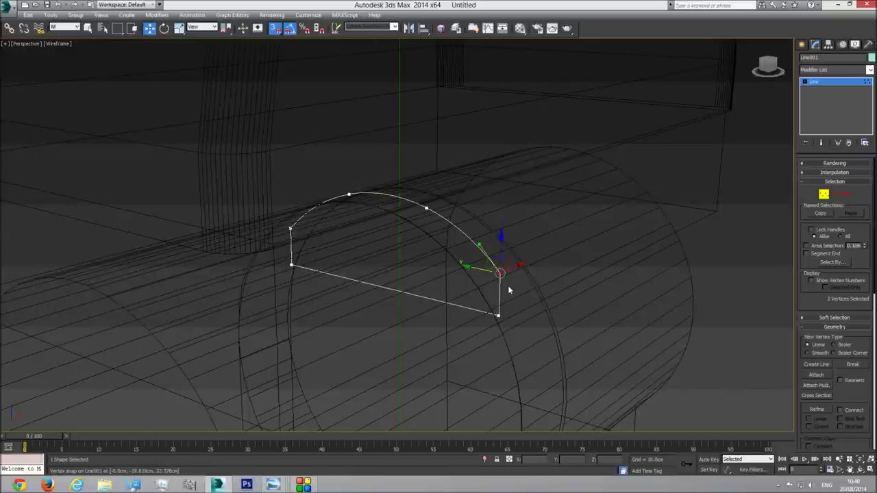
{"action": "scroll", "coordinate": [507, 289], "scroll_direction": "up", "scroll_amount": 3}
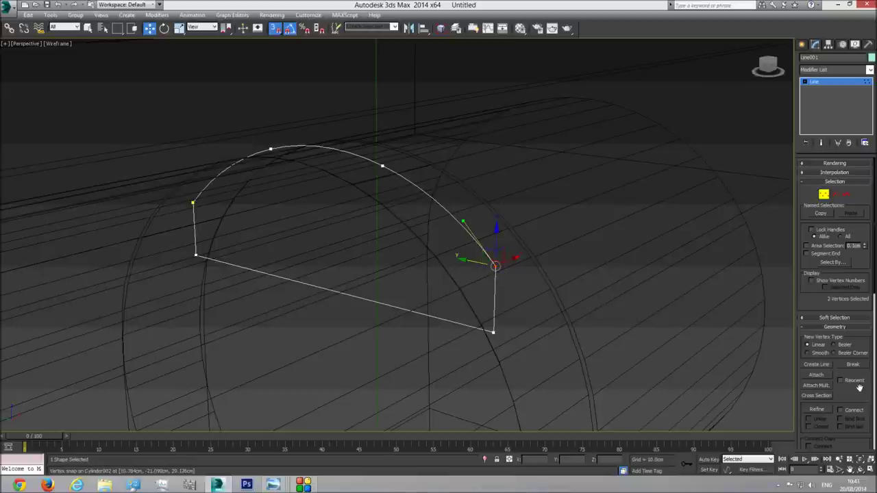
{"action": "scroll", "coordinate": [855, 380], "scroll_direction": "down", "scroll_amount": 3}
{"action": "left_click", "coordinate": [820, 373]}
{"action": "left_click", "coordinate": [527, 287]}
{"action": "left_click", "coordinate": [496, 266]}
{"action": "left_click_drag", "start_coordinate": [170, 181], "coordinate": [209, 219]}
{"action": "left_click", "coordinate": [819, 374]}
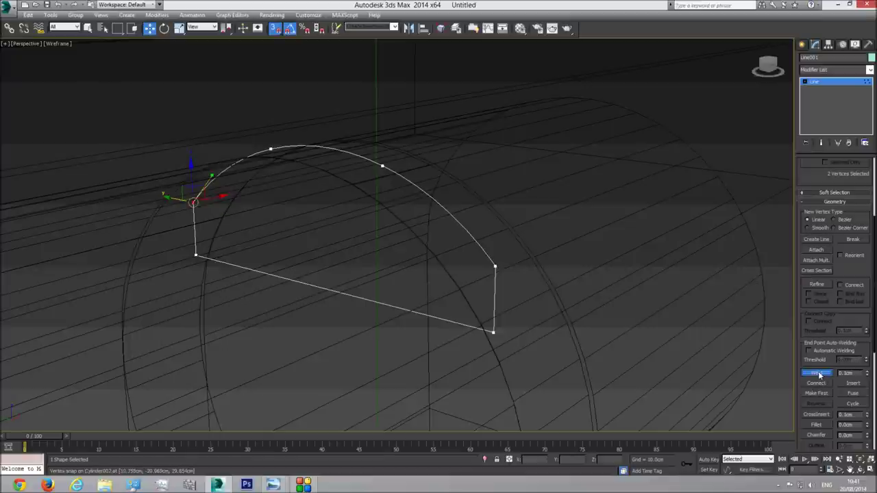
{"action": "left_click_drag", "start_coordinate": [178, 184], "coordinate": [222, 232]}
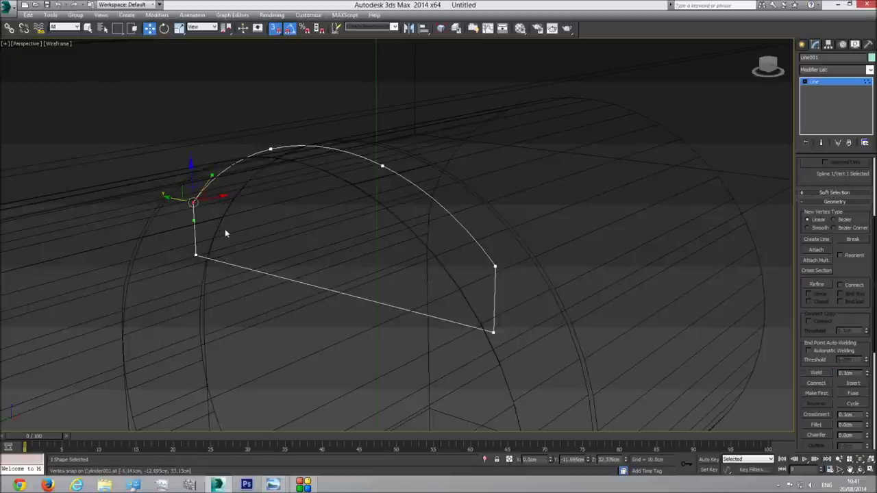
{"action": "left_click", "coordinate": [845, 85]}
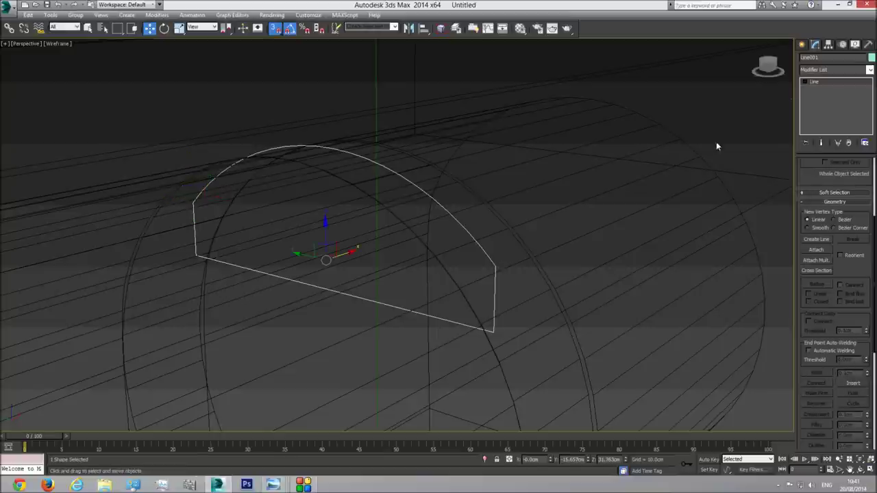
Step: Apply a Shell modifier to the closed arc outline and display the figure shaded
{"action": "left_click", "coordinate": [870, 70]}
{"action": "left_click_drag", "start_coordinate": [871, 166], "coordinate": [871, 378]}
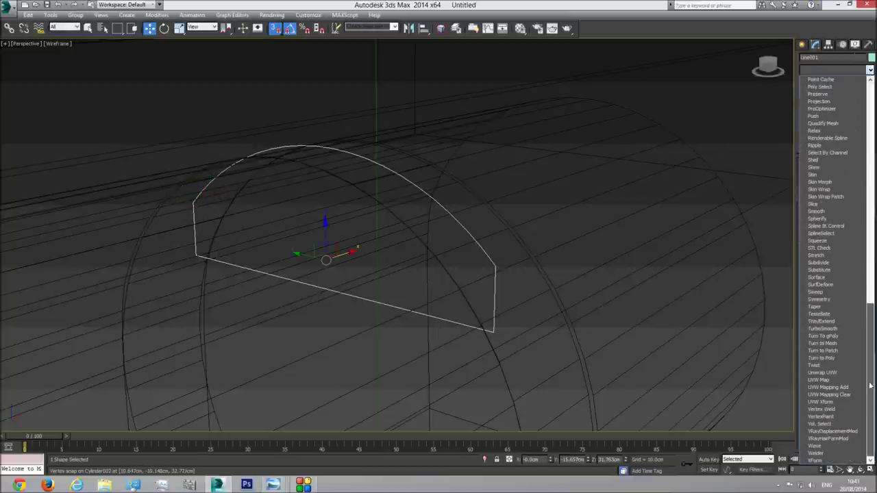
{"action": "left_click", "coordinate": [815, 161]}
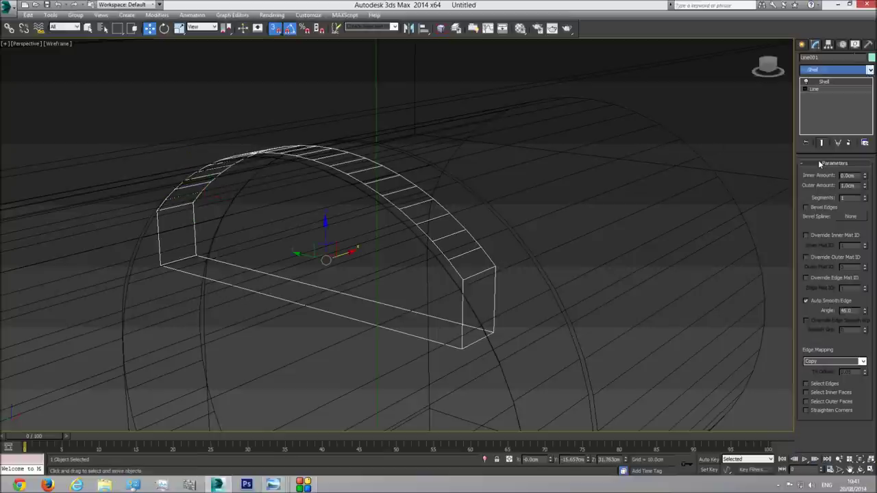
{"action": "key", "text": "F3"}
{"action": "scroll", "coordinate": [505, 267], "scroll_direction": "down", "scroll_amount": 5}
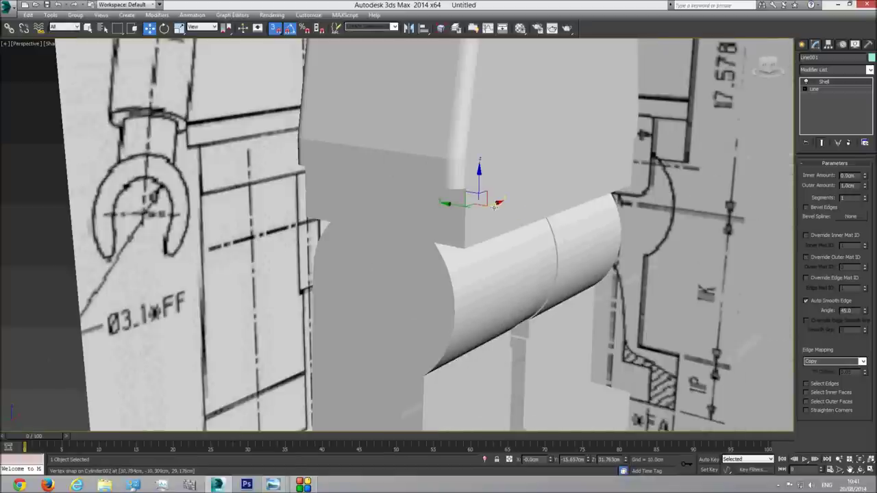
Step: With snapping off, move the arc solid sideways out of the hips and raise its Shell outer amount to about 16.6 cm
{"action": "left_click", "coordinate": [274, 29]}
{"action": "left_click_drag", "start_coordinate": [494, 203], "coordinate": [452, 215]}
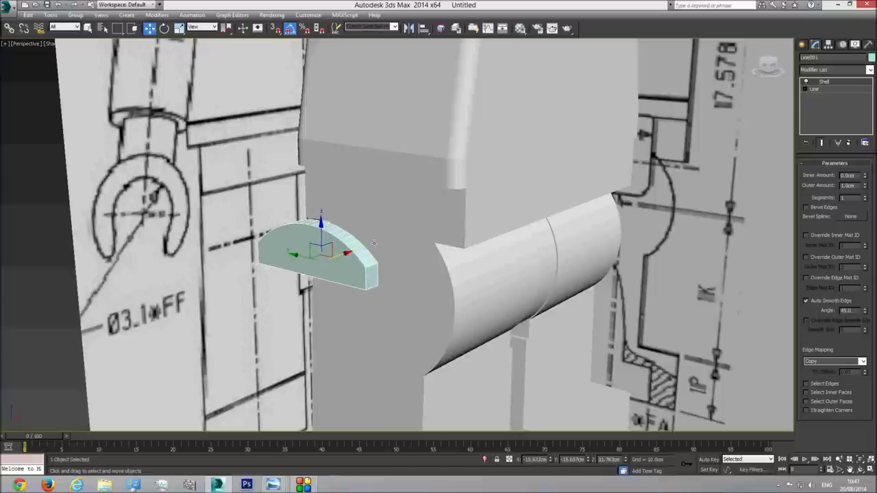
{"action": "mouse_move", "coordinate": [866, 187]}
{"action": "left_mouse_down"}
{"action": "mouse_move", "coordinate": [862, 103]}
{"action": "mouse_move", "coordinate": [865, 411]}
{"action": "mouse_move", "coordinate": [866, 186]}
{"action": "left_mouse_up"}
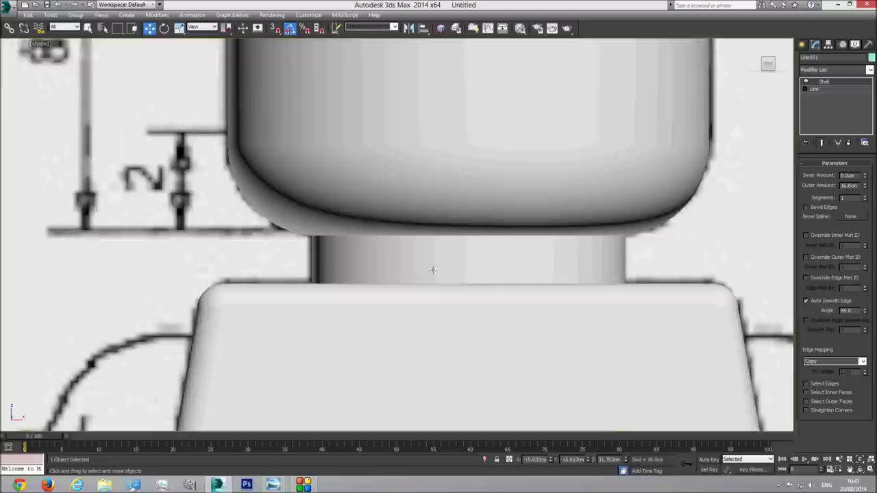
Step: In the front wireframe view, align the arc solid across the hips and extend its Shell outer amount to about 22.98 cm, past both sides
{"action": "key", "text": "F3"}
{"action": "middle_click_drag", "start_coordinate": [399, 281], "coordinate": [356, 108]}
{"action": "scroll", "coordinate": [356, 108], "scroll_direction": "down", "scroll_amount": 6}
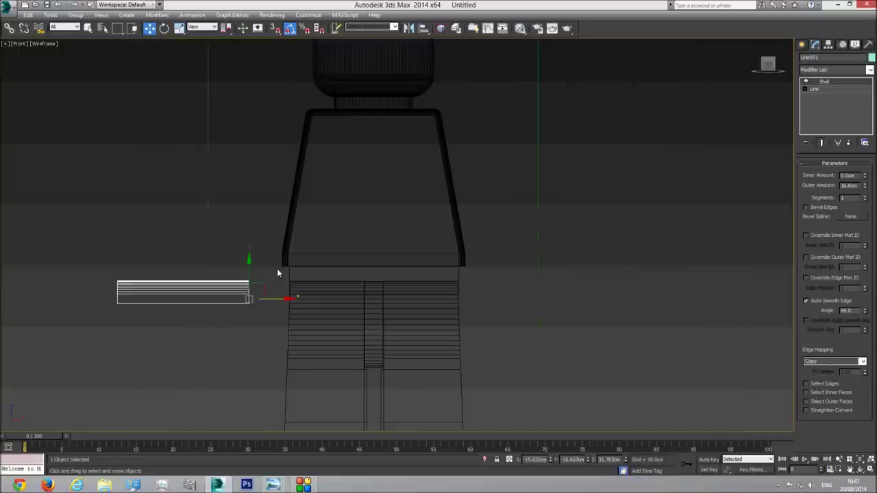
{"action": "left_click_drag", "start_coordinate": [273, 297], "coordinate": [492, 299]}
{"action": "left_click_drag", "start_coordinate": [864, 186], "coordinate": [836, 379]}
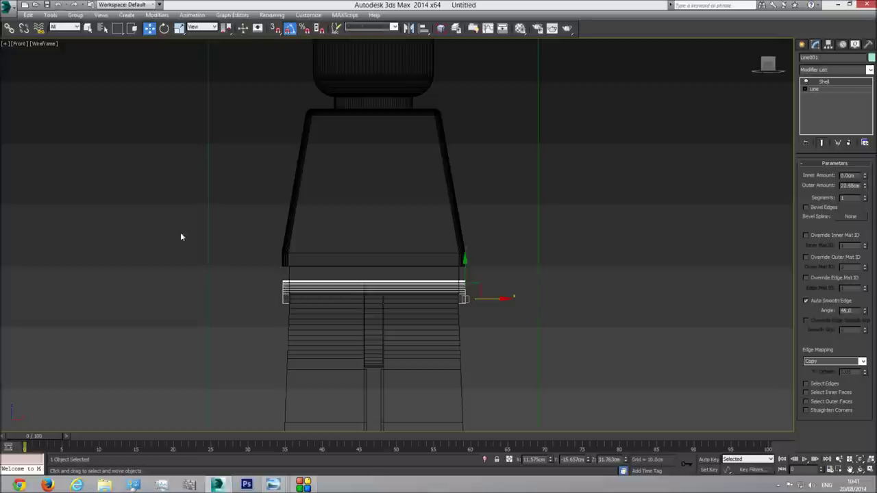
Step: In the shaded perspective view with edged faces, isolate the arc solid together with the waist block
{"action": "key", "text": "p"}
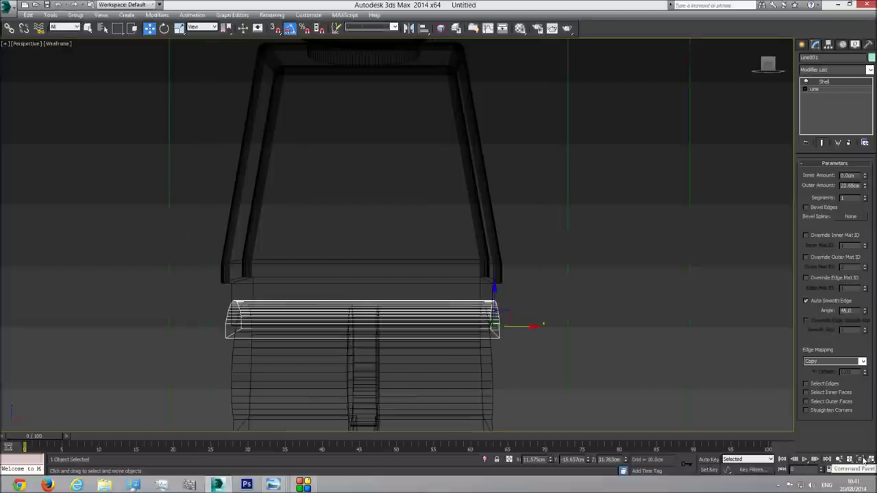
{"action": "left_click", "coordinate": [859, 459]}
{"action": "left_click", "coordinate": [859, 469]}
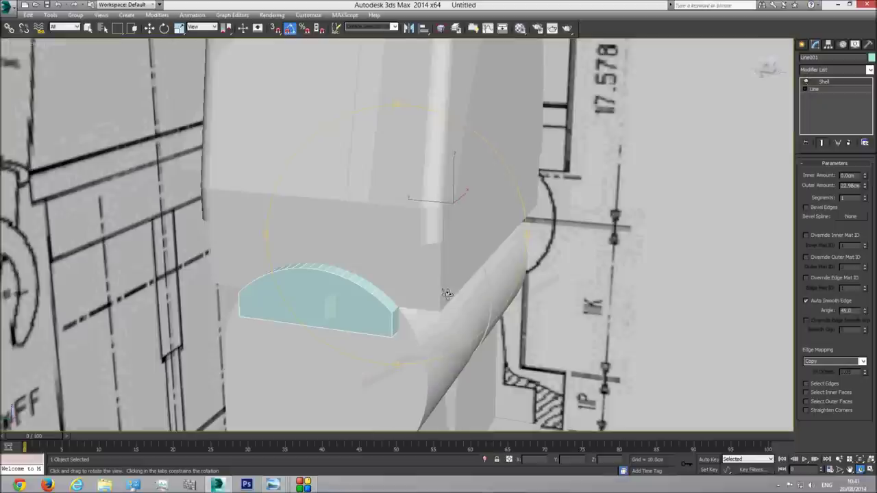
{"action": "key", "text": "w"}
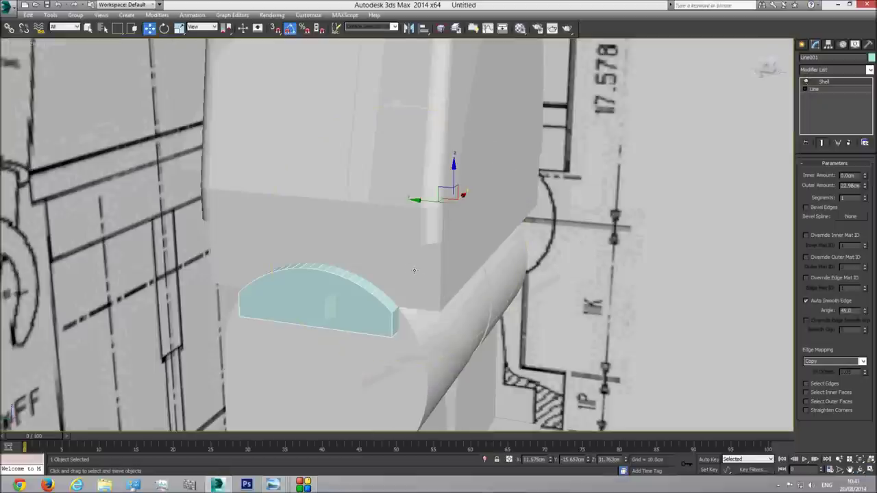
{"action": "key", "text": "F4"}
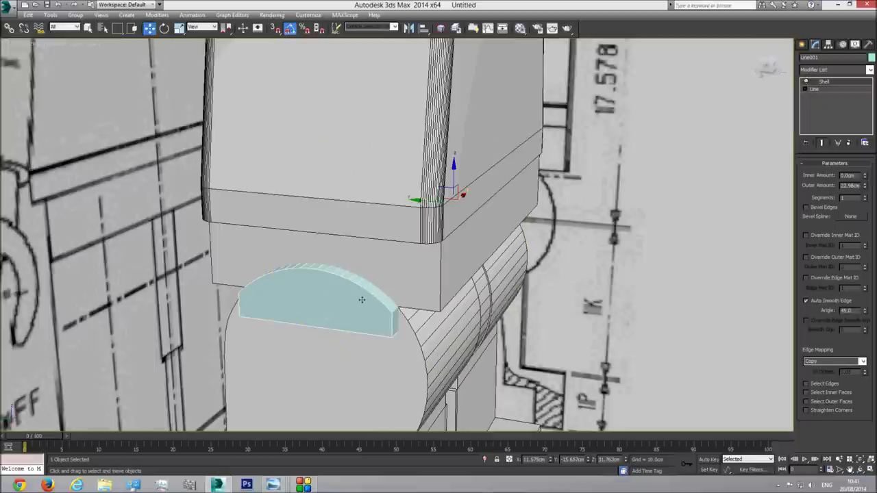
{"action": "left_click", "coordinate": [421, 274], "text": "ctrl"}
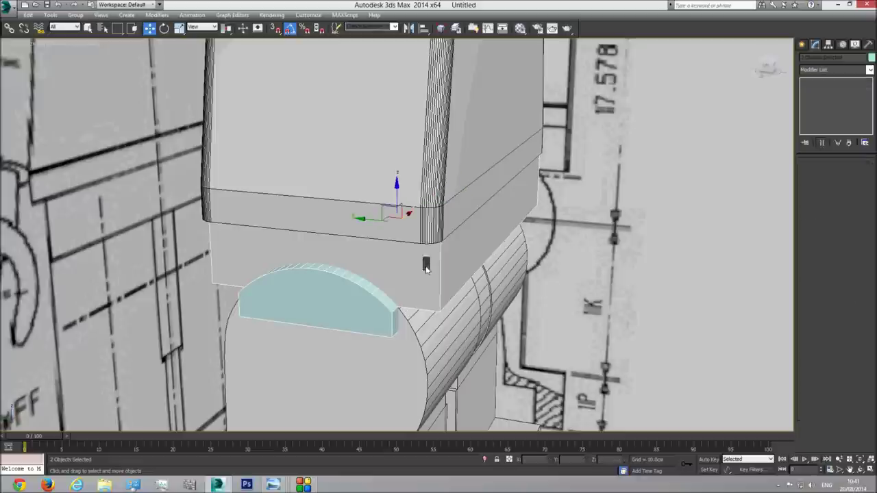
{"action": "right_click", "coordinate": [426, 270]}
{"action": "left_click", "coordinate": [444, 192]}
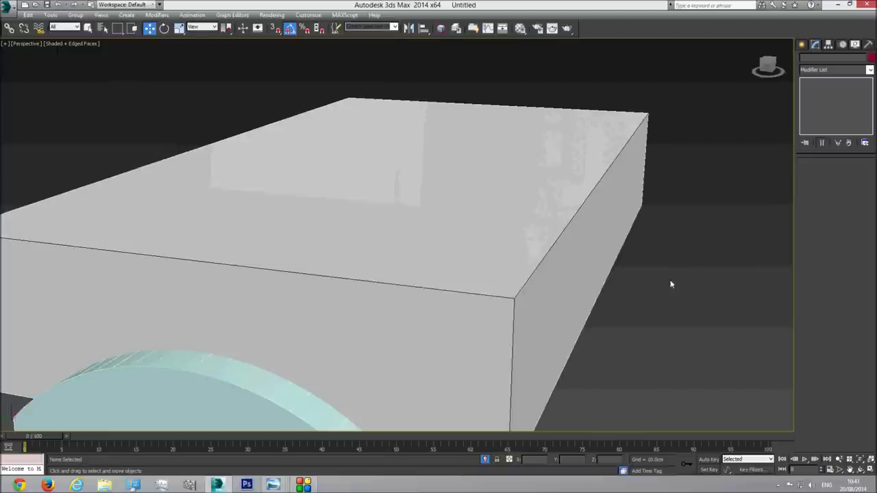
{"action": "scroll", "coordinate": [680, 272], "scroll_direction": "down", "scroll_amount": 5}
Step: Rename the waist block as Torso
{"action": "left_click", "coordinate": [557, 232]}
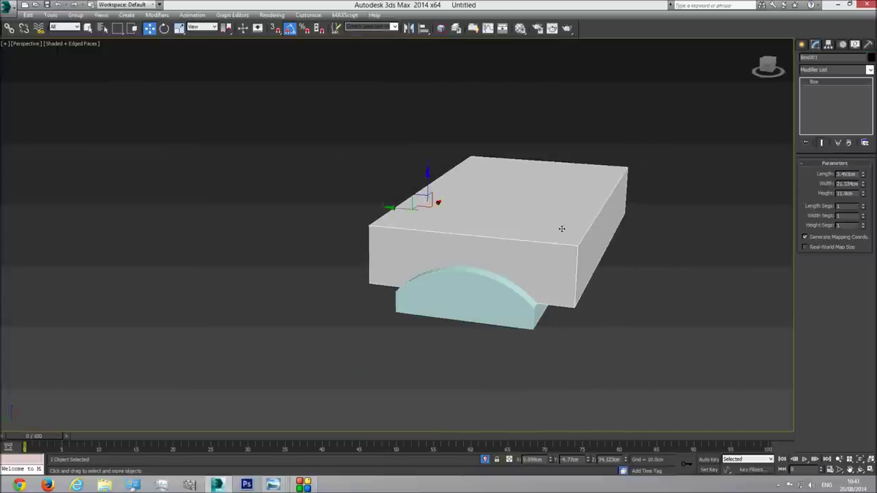
{"action": "left_click_drag", "start_coordinate": [825, 58], "coordinate": [726, 53]}
{"action": "type", "text": "l"}
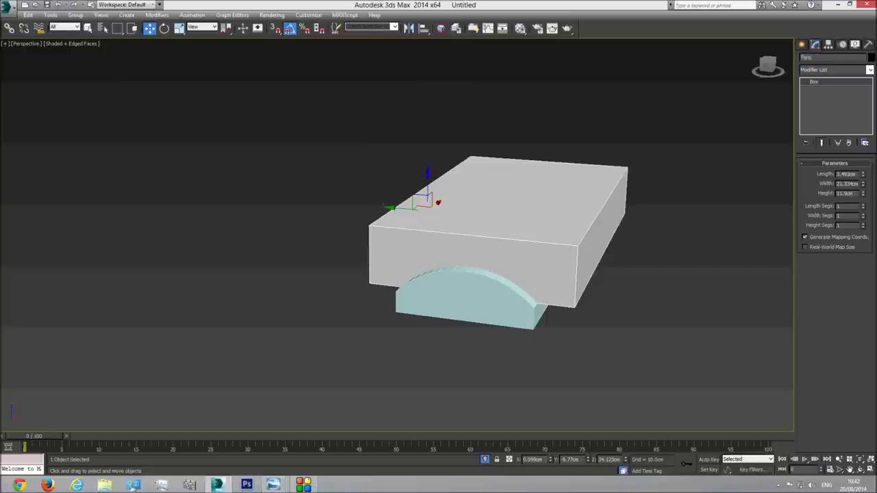
{"action": "type", "text": "Torso"}
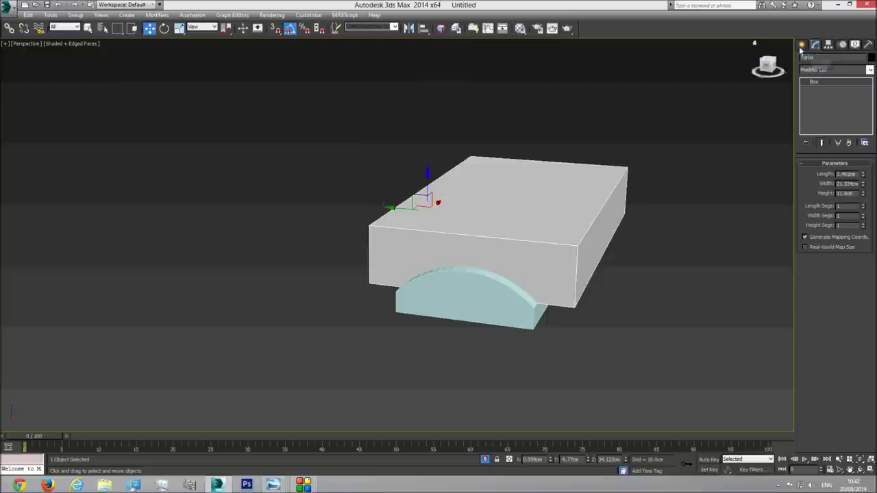
Step: Subtract the arc solid from the waist block with a ProBoolean compound object
{"action": "left_click", "coordinate": [802, 44]}
{"action": "left_click", "coordinate": [806, 60]}
{"action": "left_click", "coordinate": [836, 72]}
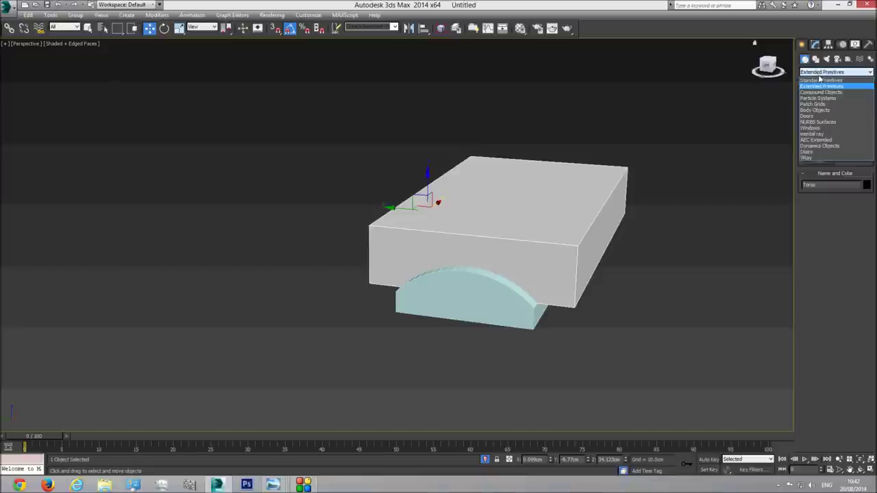
{"action": "left_click", "coordinate": [823, 96]}
{"action": "left_click", "coordinate": [817, 151]}
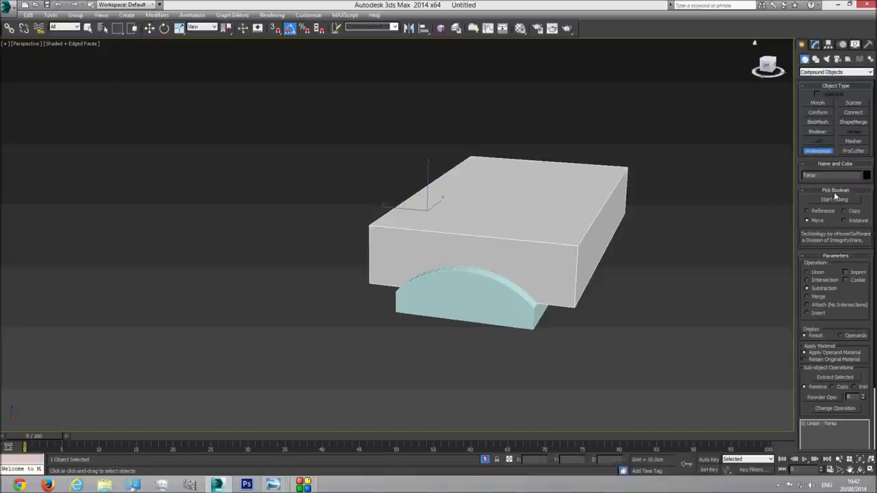
{"action": "left_click", "coordinate": [835, 199]}
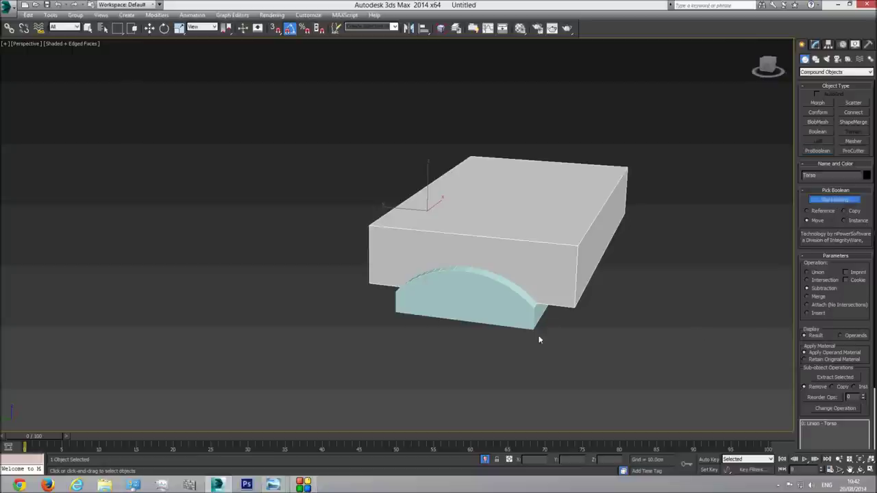
{"action": "left_click", "coordinate": [487, 300]}
{"action": "key", "text": "w"}
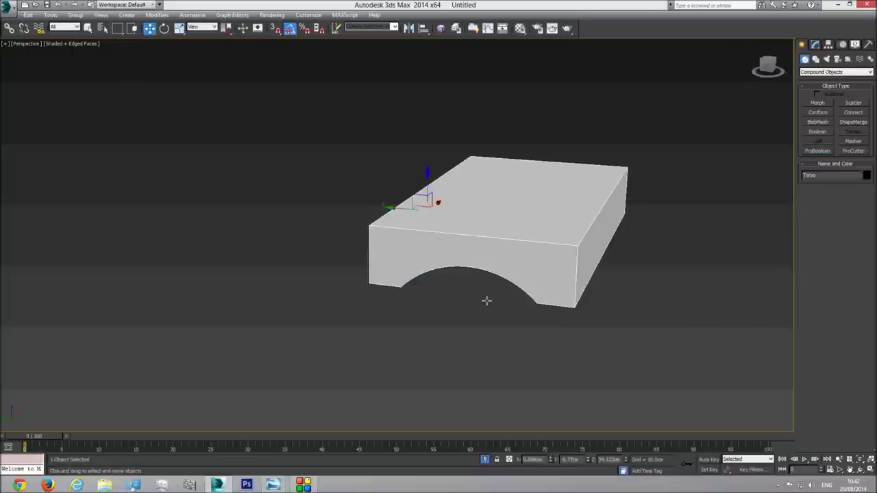
Step: Inspect the curved cut from below, leave isolation and check how the waist block fits around the hip cylinders
{"action": "left_click", "coordinate": [860, 470]}
{"action": "left_click_drag", "start_coordinate": [442, 307], "coordinate": [443, 262]}
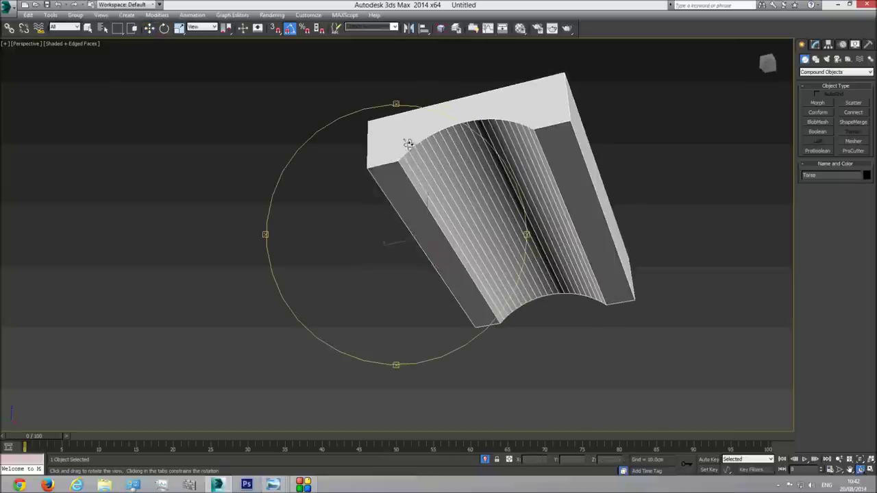
{"action": "left_click_drag", "start_coordinate": [463, 244], "coordinate": [455, 263]}
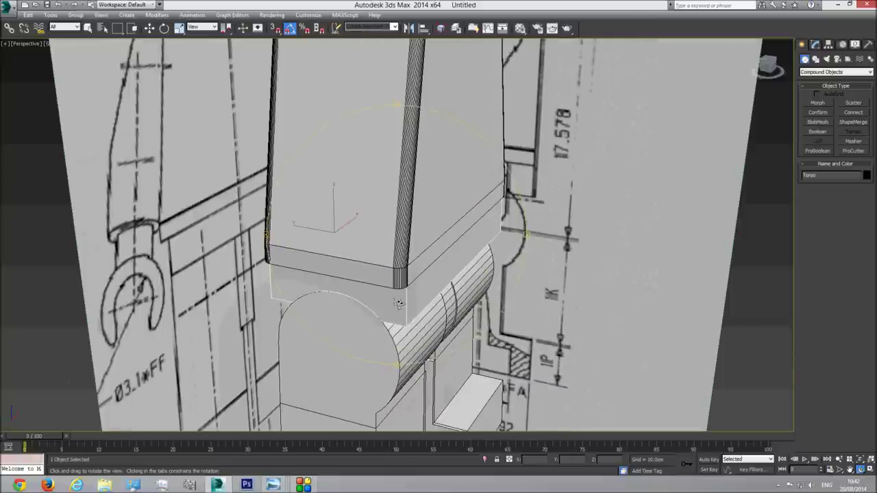
{"action": "left_click", "coordinate": [773, 273]}
{"action": "scroll", "coordinate": [327, 305], "scroll_direction": "up", "scroll_amount": 5}
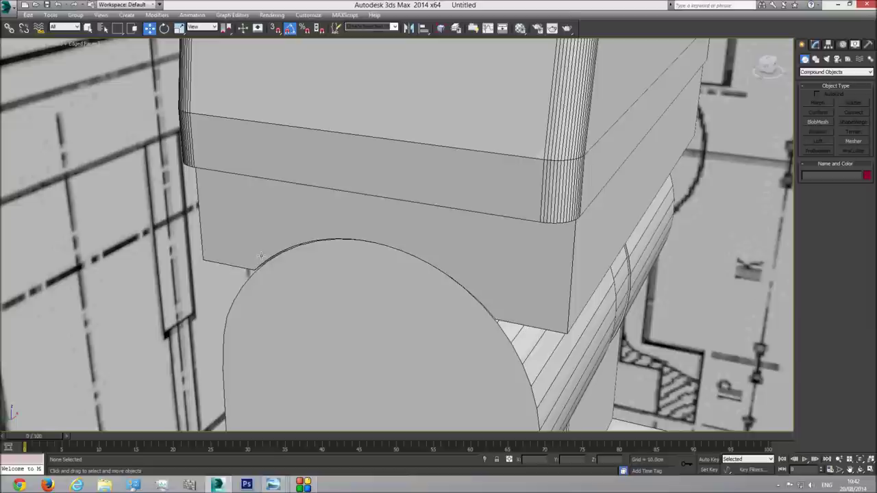
{"action": "mouse_move", "coordinate": [377, 254]}
{"action": "middle_mouse_down", "text": "alt"}
{"action": "mouse_move", "coordinate": [361, 261]}
{"action": "mouse_move", "coordinate": [388, 248]}
{"action": "middle_mouse_up", "text": "alt"}
{"action": "key", "text": "w"}
Step: Rename the leg under the uncovered end of the waist block, Cylinder001, as Right Leg
{"action": "left_click", "coordinate": [399, 238]}
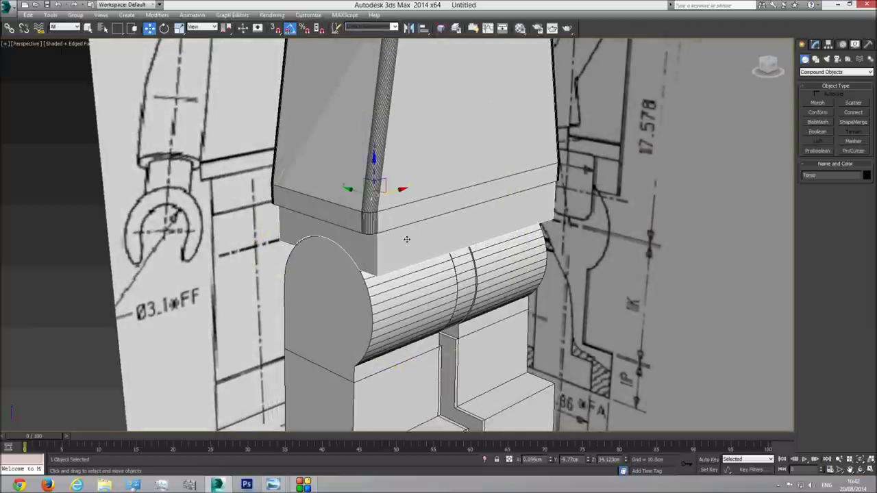
{"action": "left_click", "coordinate": [404, 300]}
{"action": "left_click", "coordinate": [843, 177]}
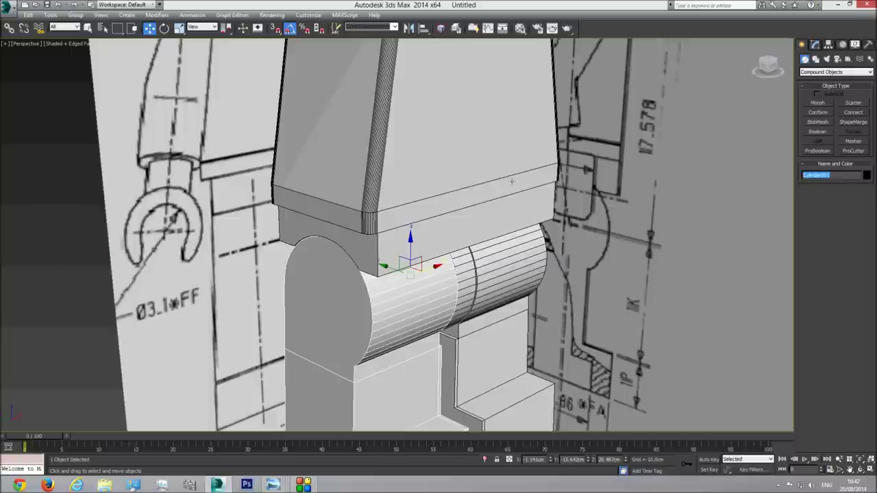
{"action": "type", "text": "Hi"}
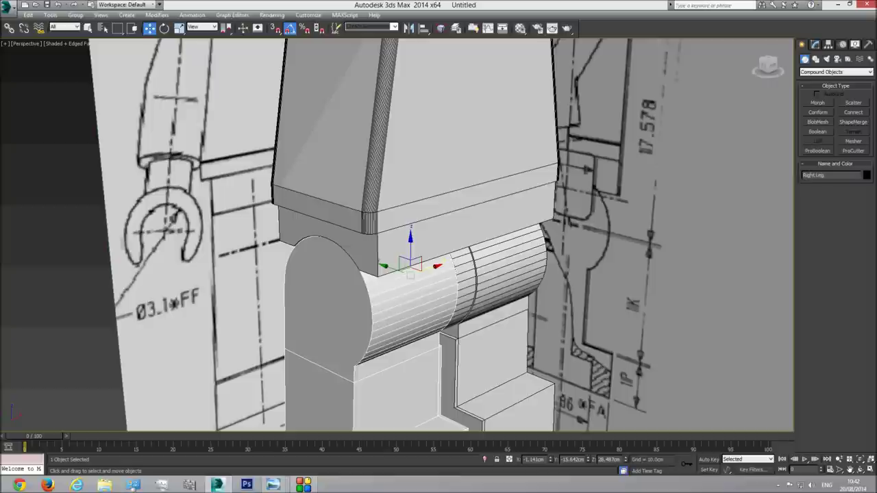
Step: Rename the opposite leg, Cylinder002, and name the narrow cylinder between the legs Kroch
{"action": "left_click", "coordinate": [515, 279]}
{"action": "left_click_drag", "start_coordinate": [849, 175], "coordinate": [615, 183]}
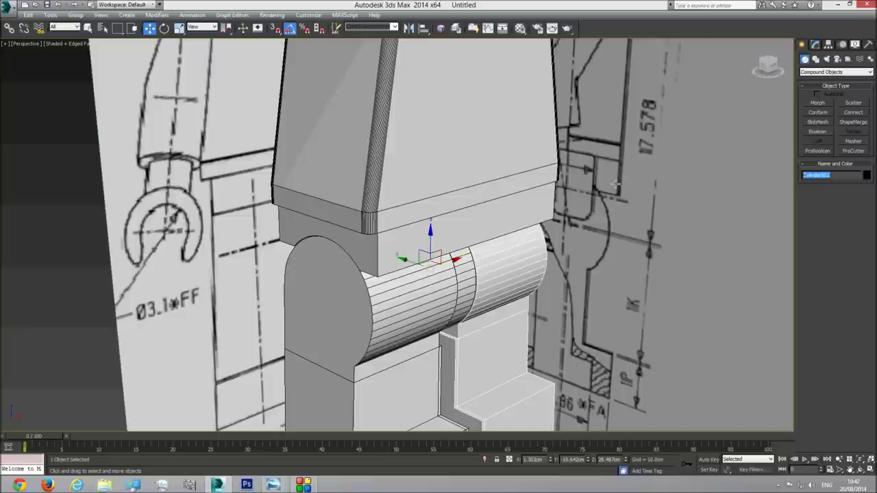
{"action": "key", "text": "BackSpace"}
{"action": "left_click", "coordinate": [471, 295]}
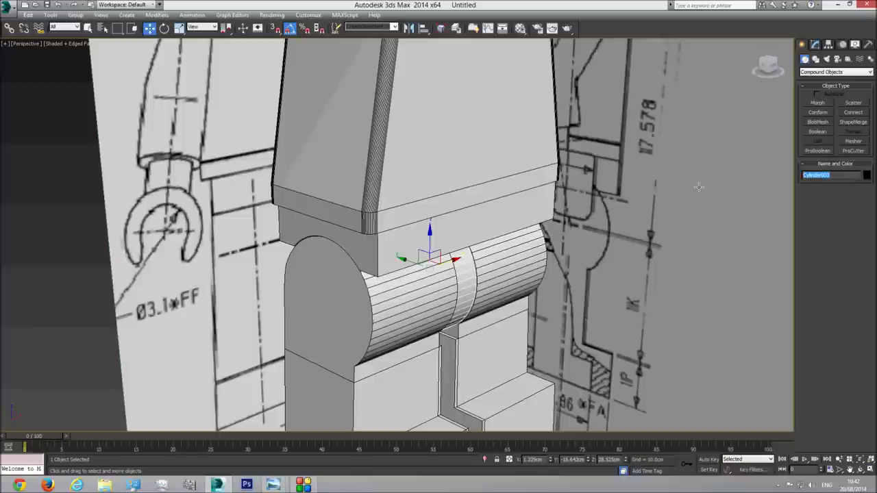
{"action": "type", "text": "hi"}
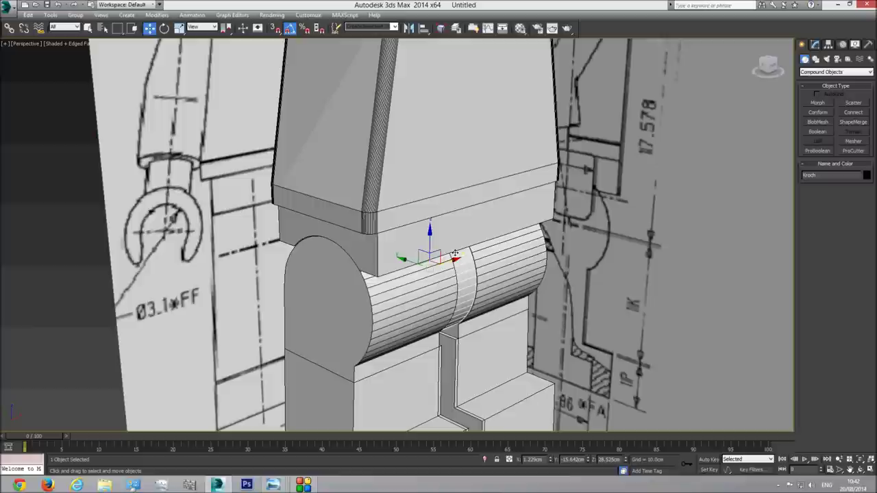
Step: Rename the tapered upper body as Body
{"action": "left_click", "coordinate": [477, 215]}
{"action": "left_click", "coordinate": [484, 125]}
{"action": "left_click_drag", "start_coordinate": [851, 175], "coordinate": [548, 179]}
{"action": "type", "text": "Body"}
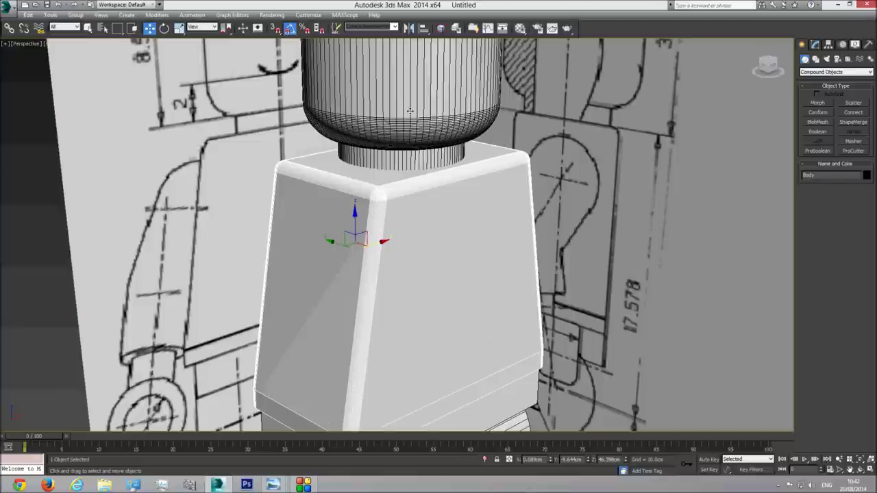
Step: Select the chamfered cylinder that forms the head
{"action": "left_click", "coordinate": [408, 123]}
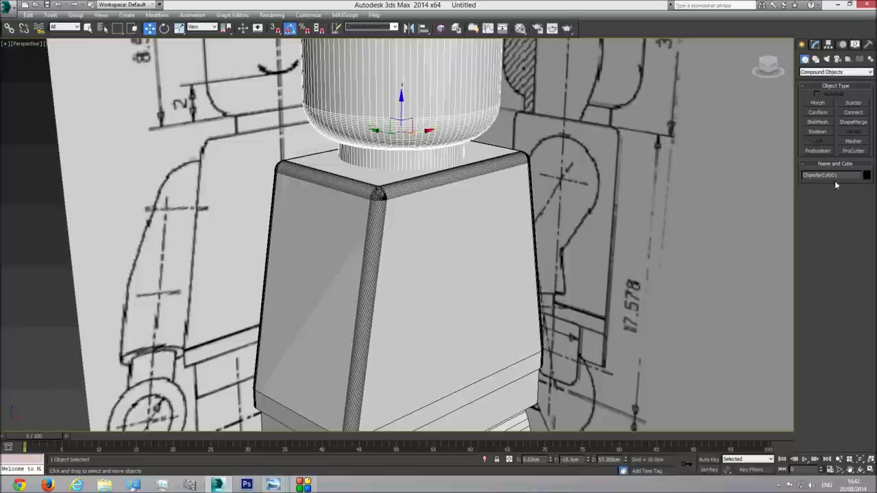